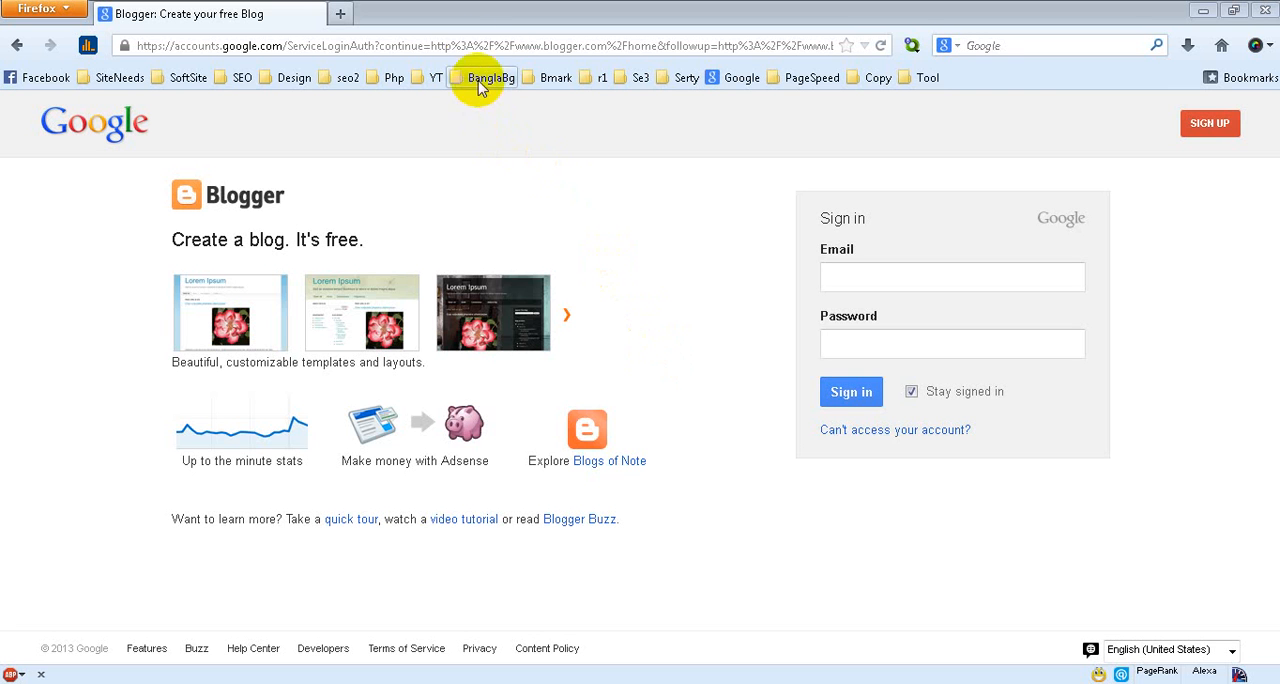
click(472, 45)
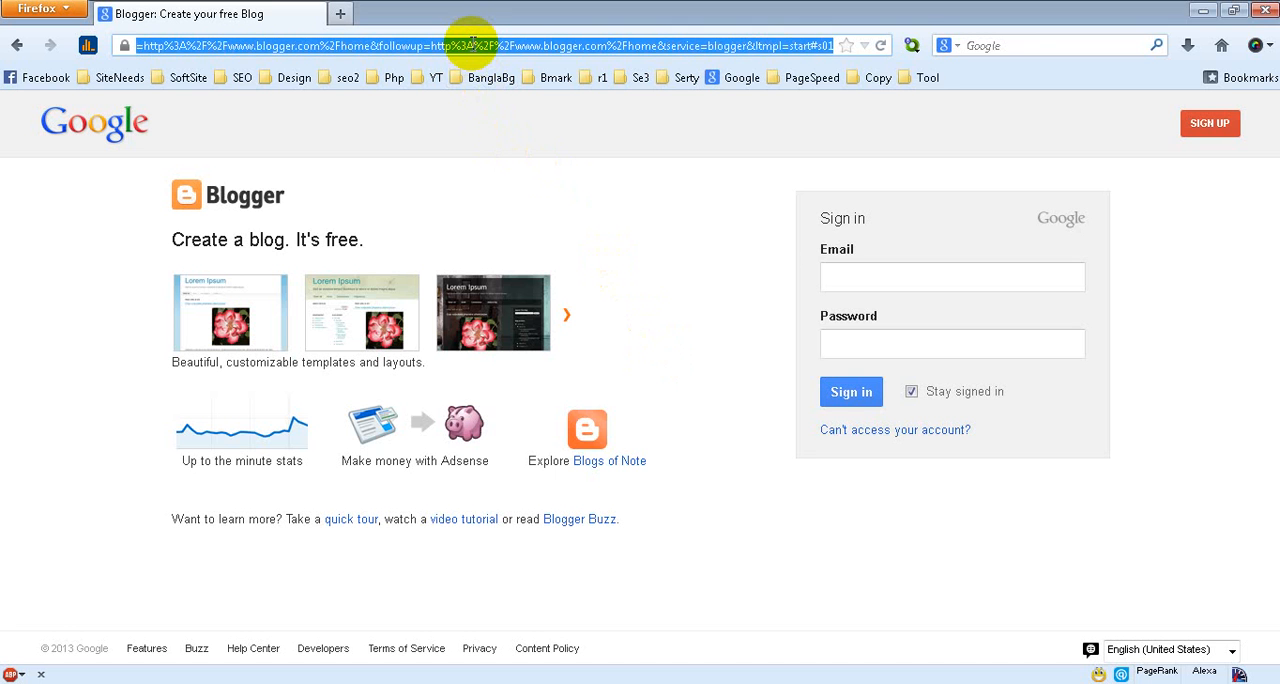
text(www)
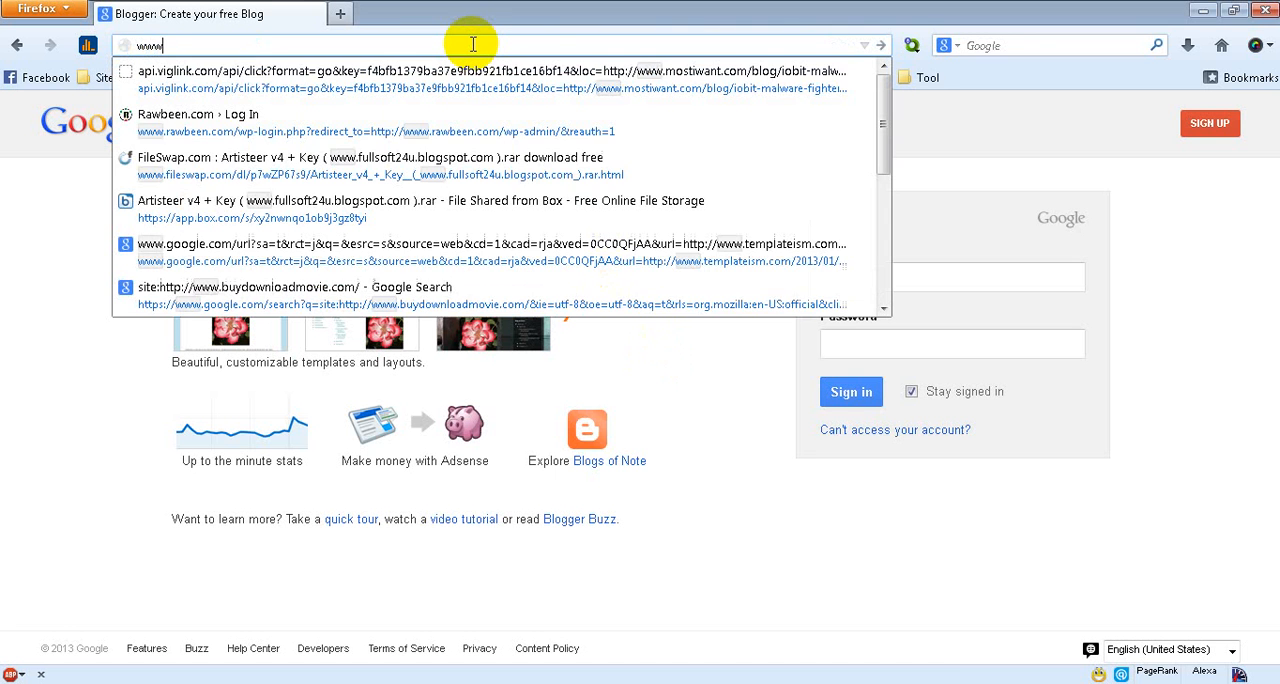
text(.b)
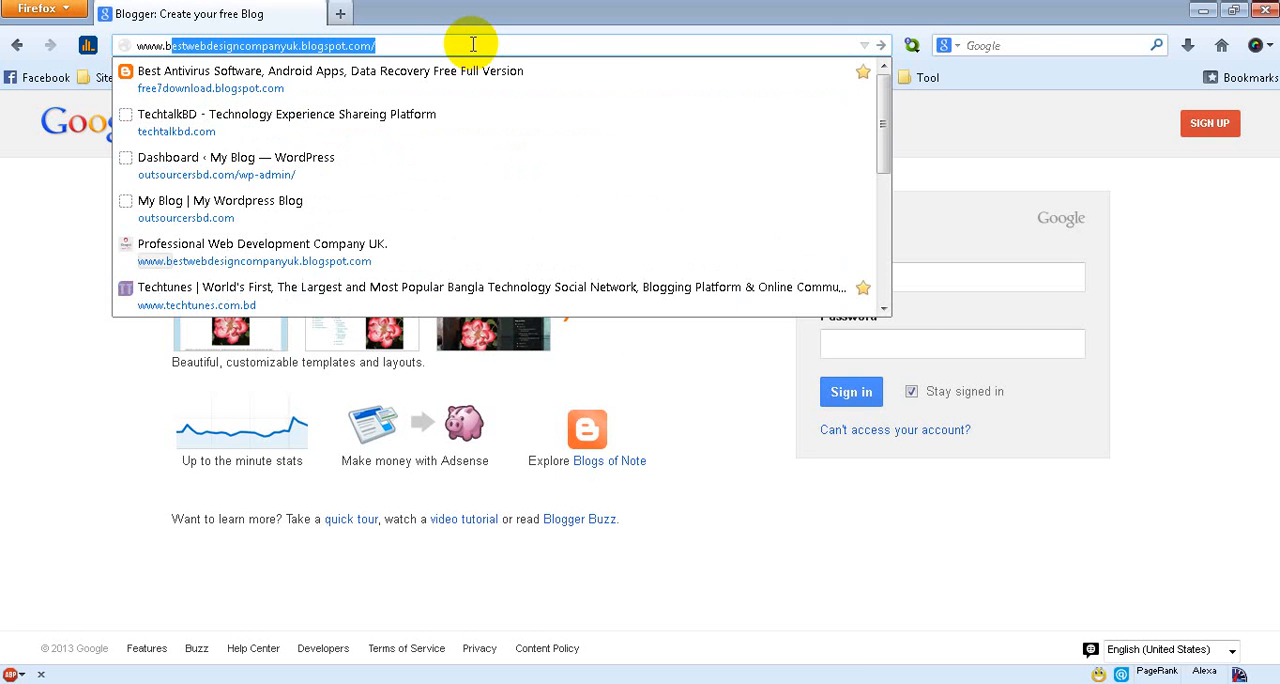
text(logger)
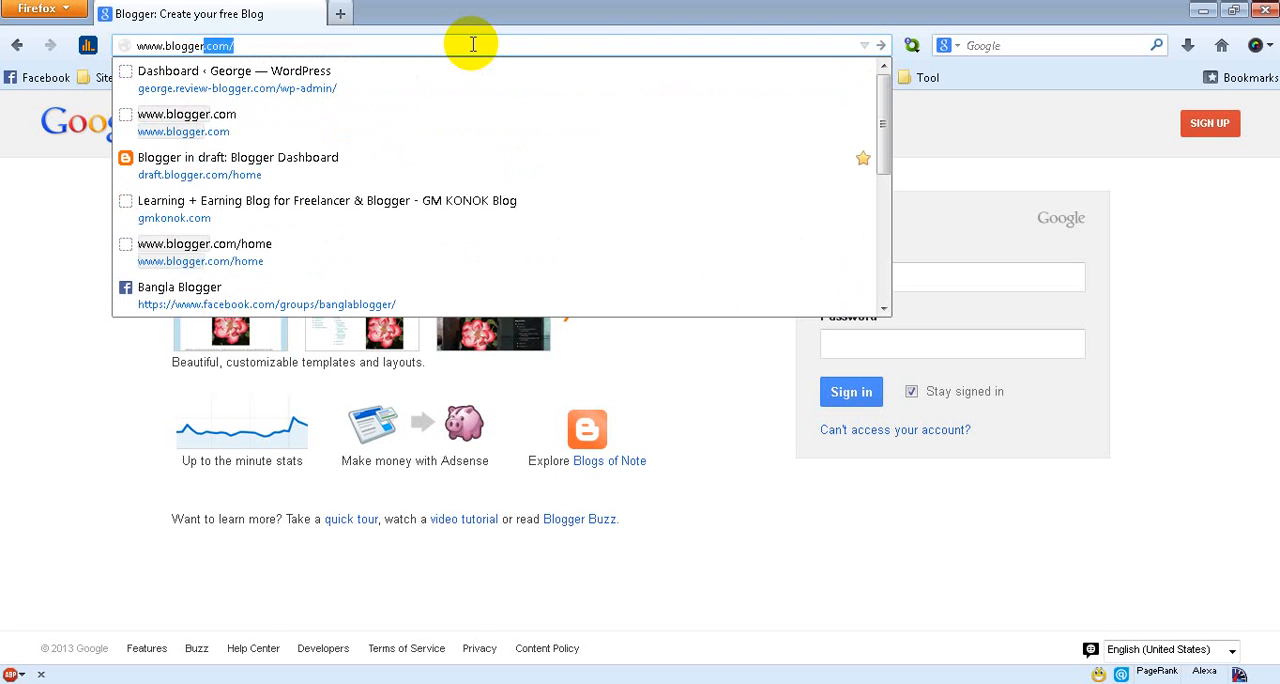
text(.com)
key(Return)
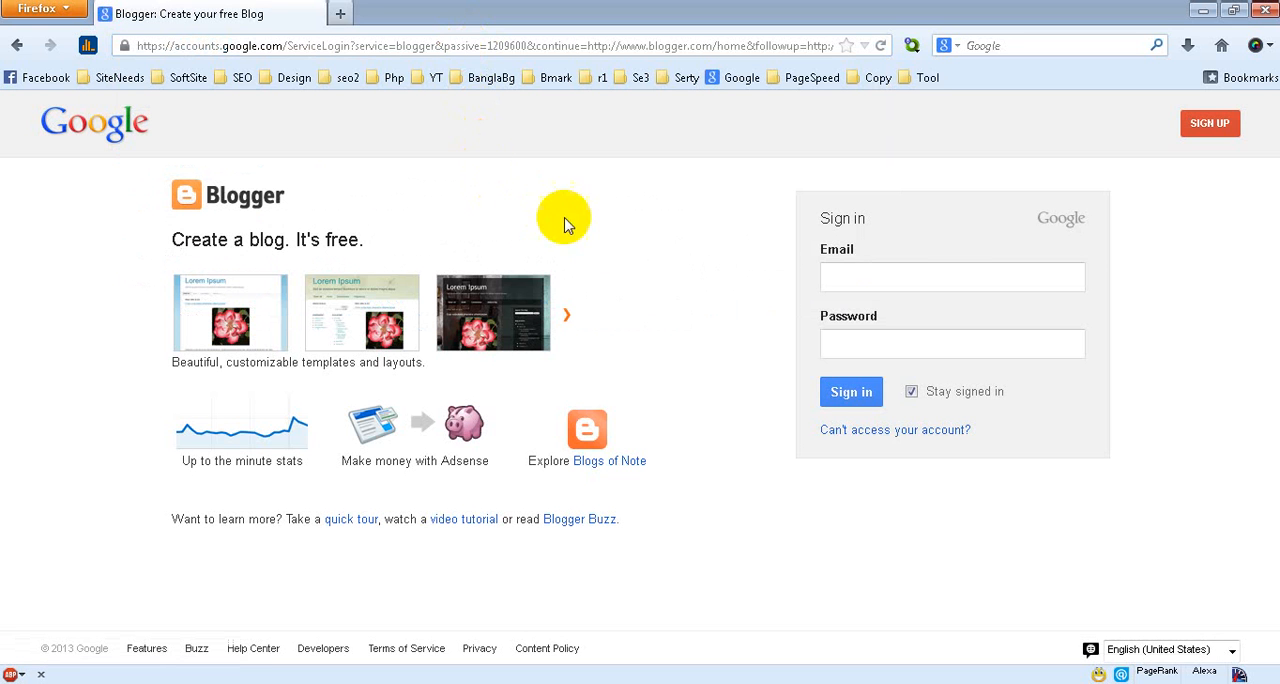
Turn off Stay signed in and enter the account's Gmail address in the sign-in form
click(863, 279)
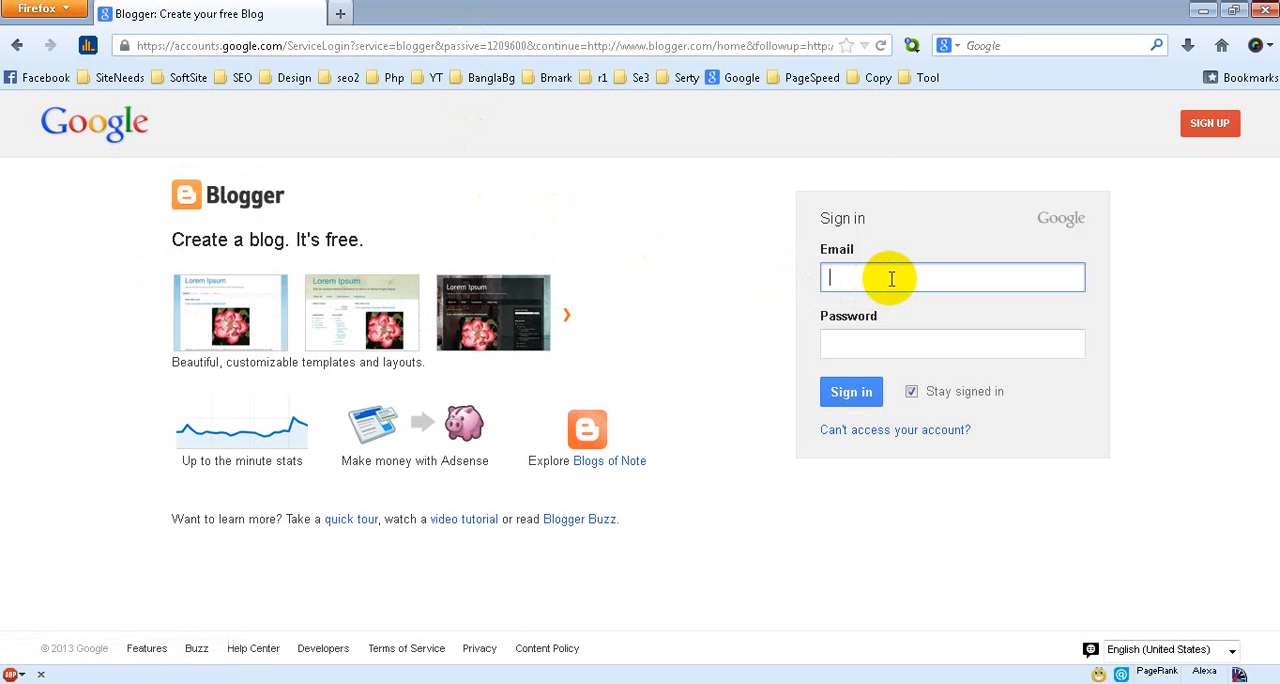
click(912, 392)
click(879, 273)
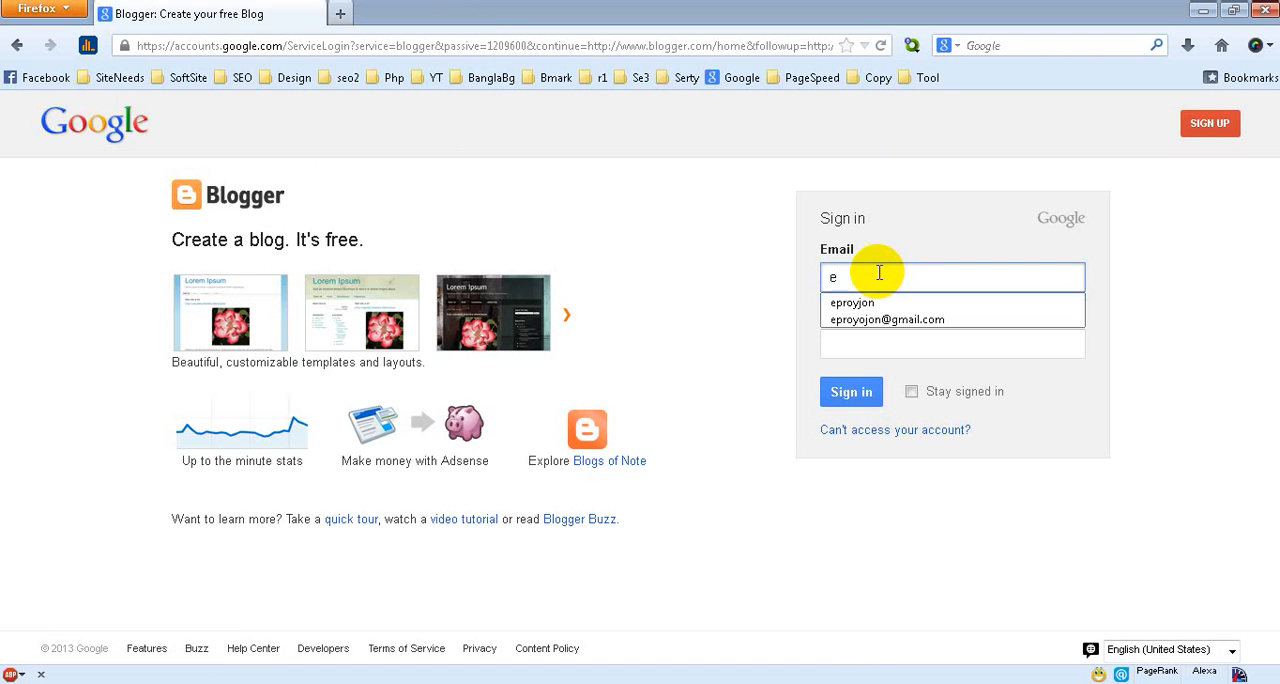
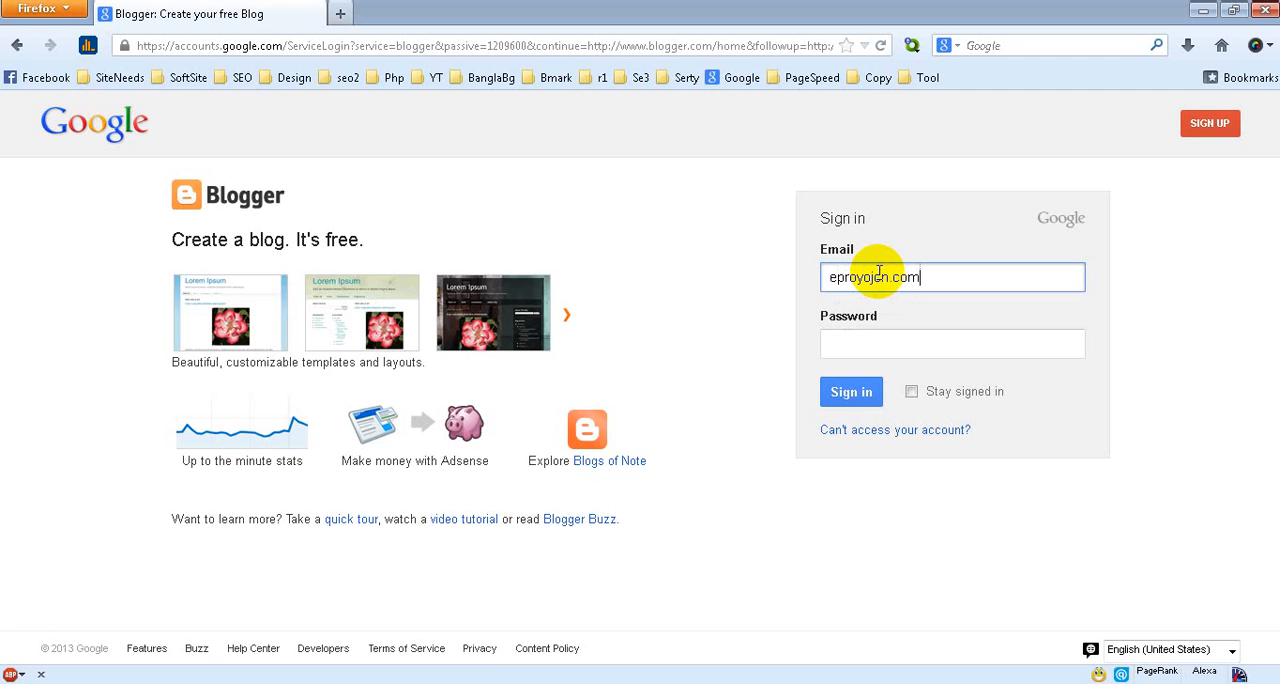
drag(928, 283, 891, 285)
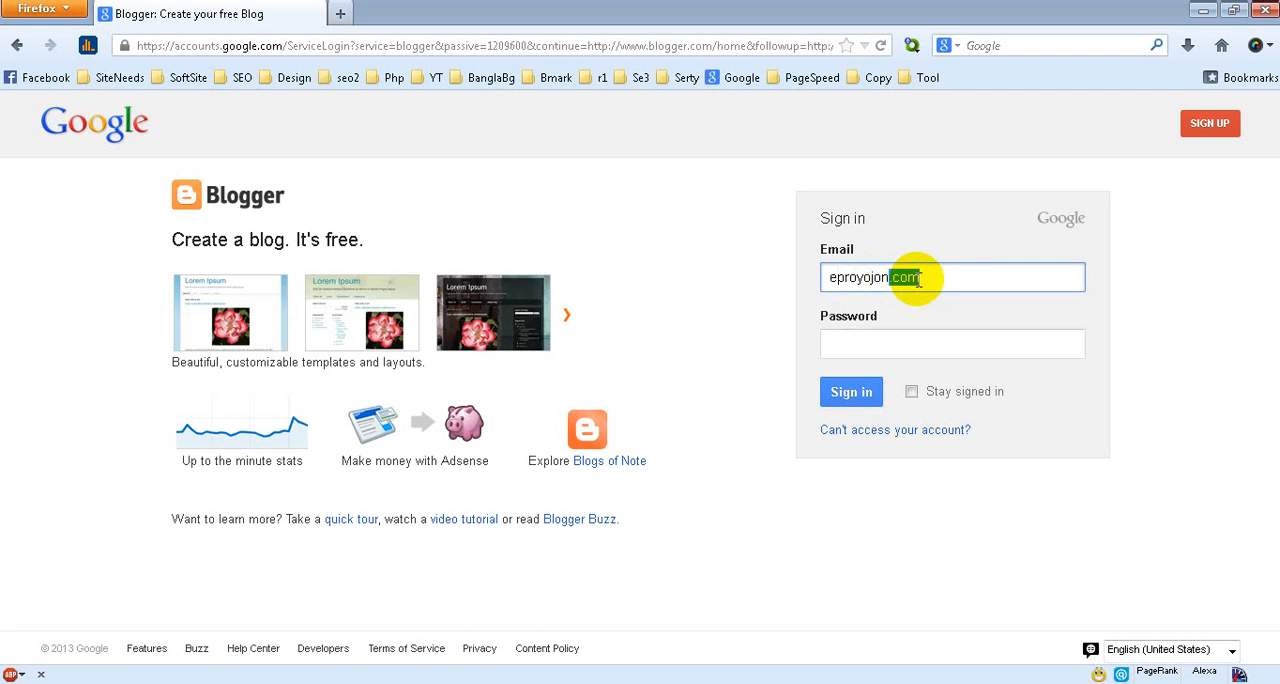
text(@g)
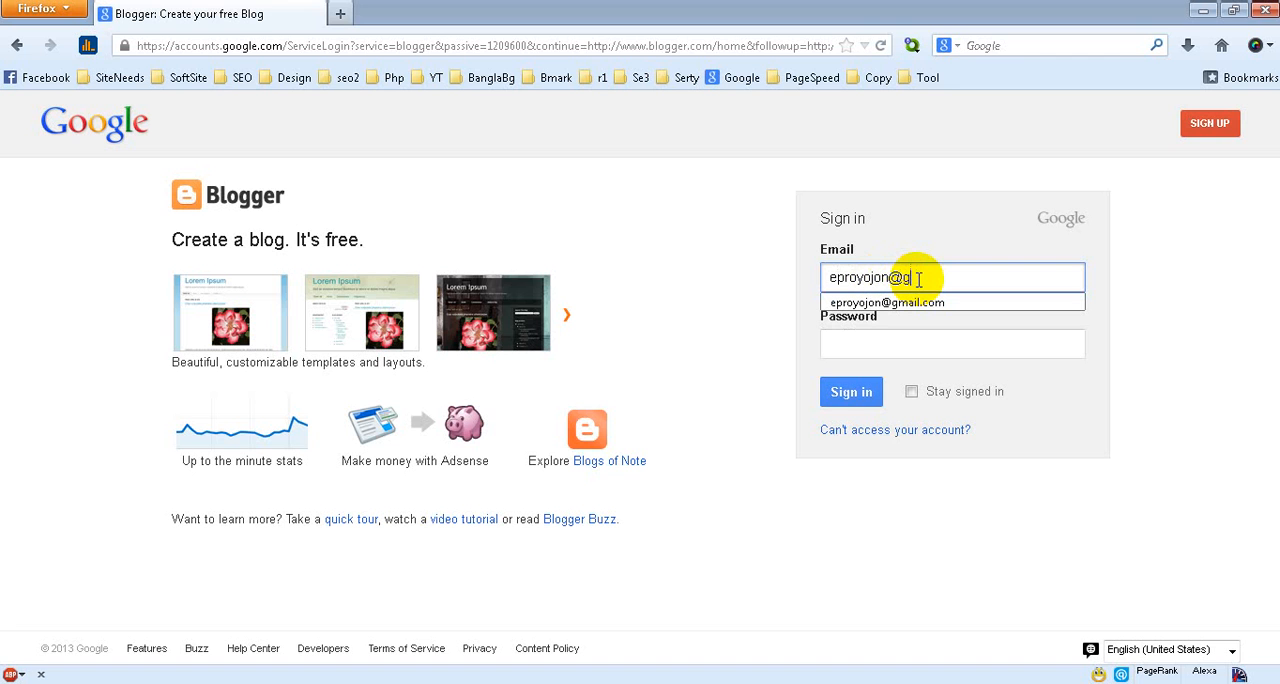
text(mail.com)
Enter the account password and sign in to Blogger
click(868, 343)
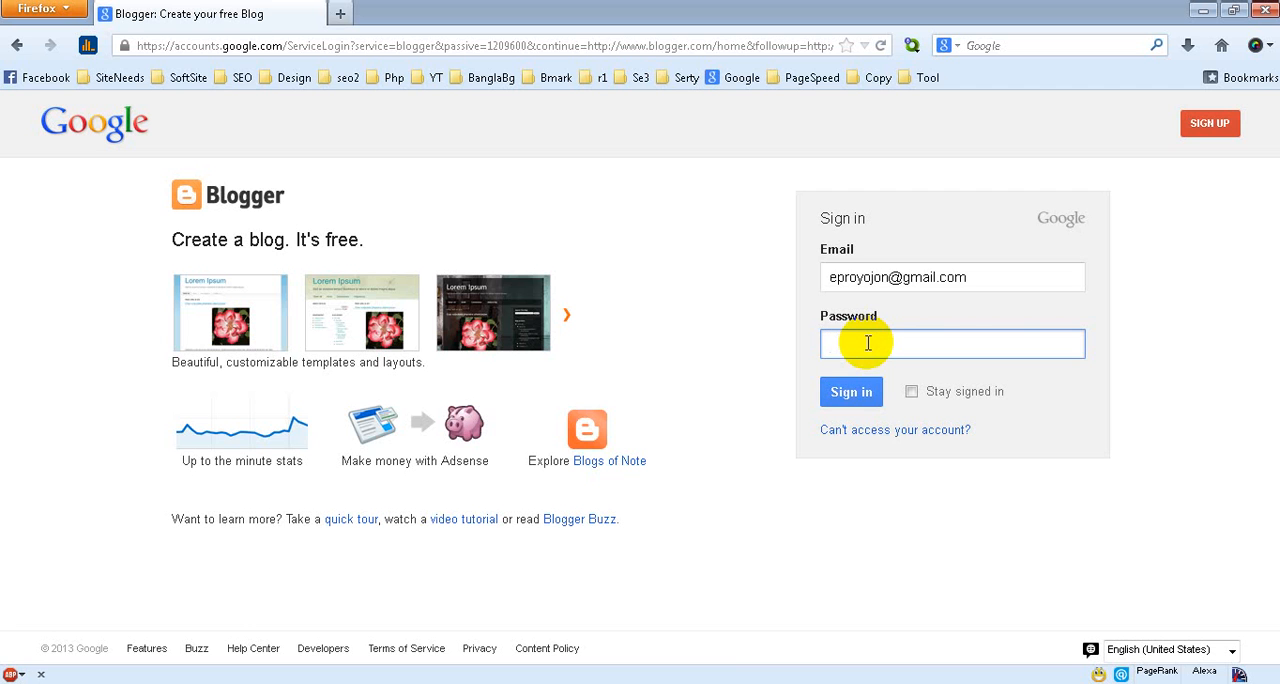
key(ctrl+v)
click(851, 392)
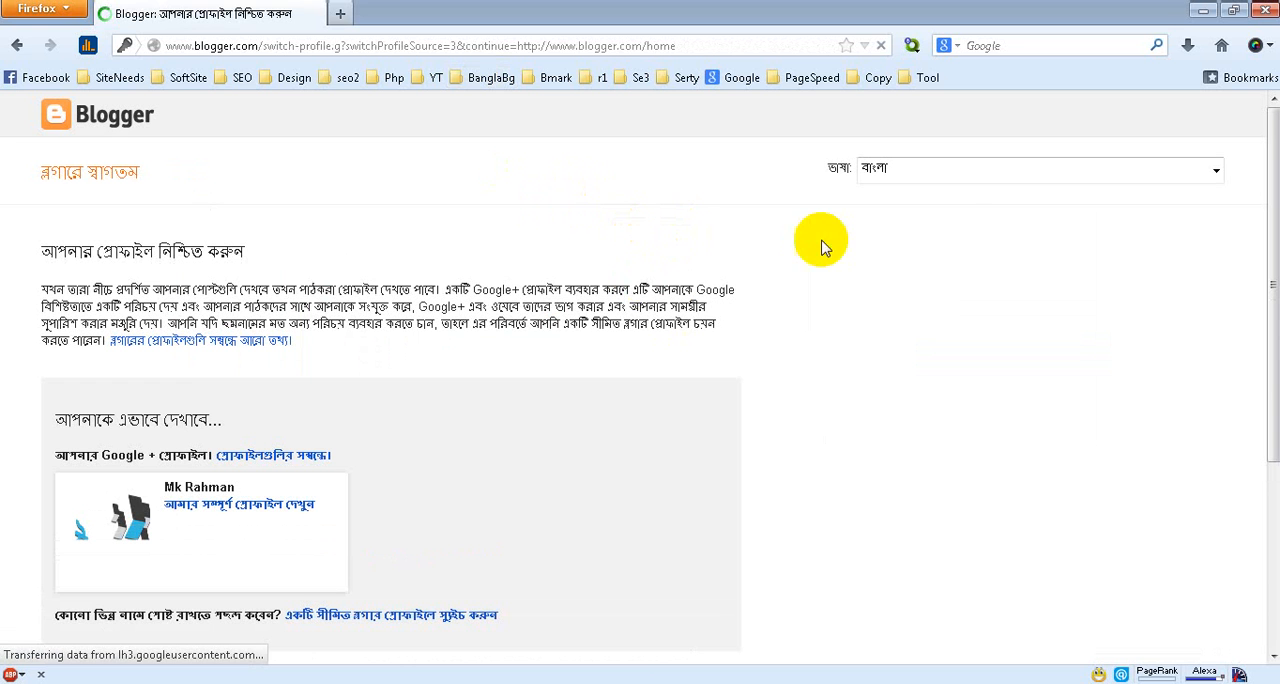
Switch the profile confirmation page's language to English (United States)
click(1214, 171)
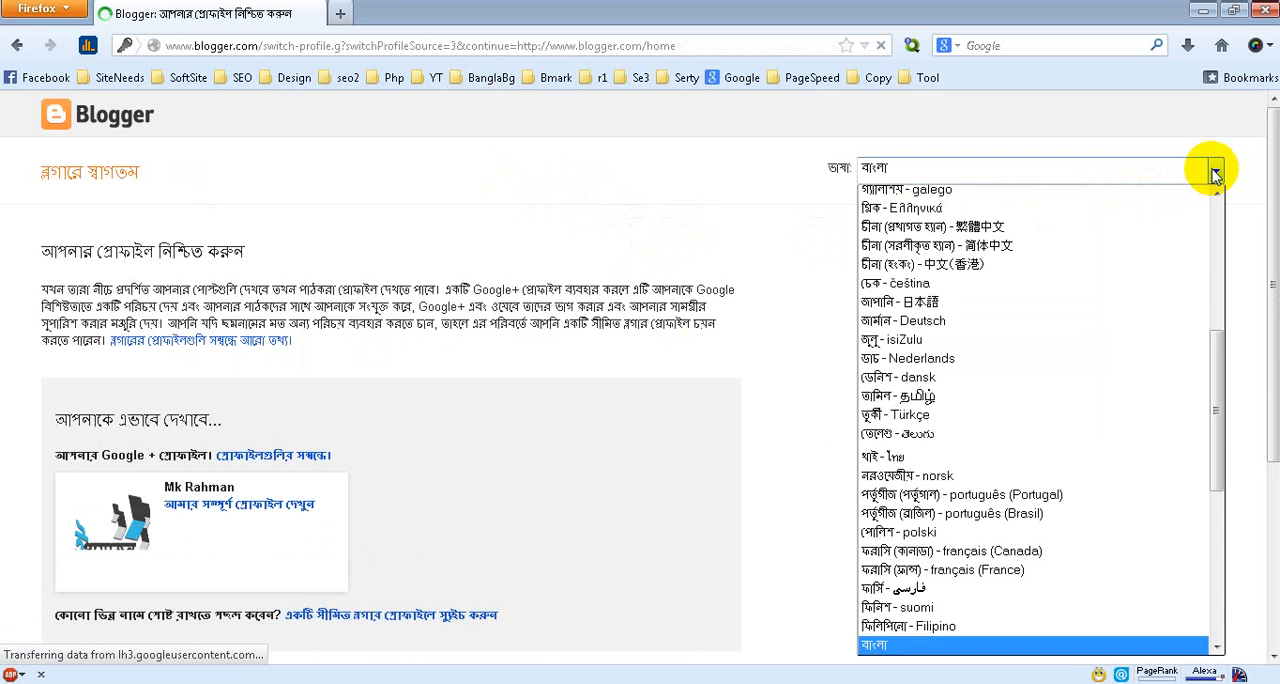
drag(1215, 407, 1163, 274)
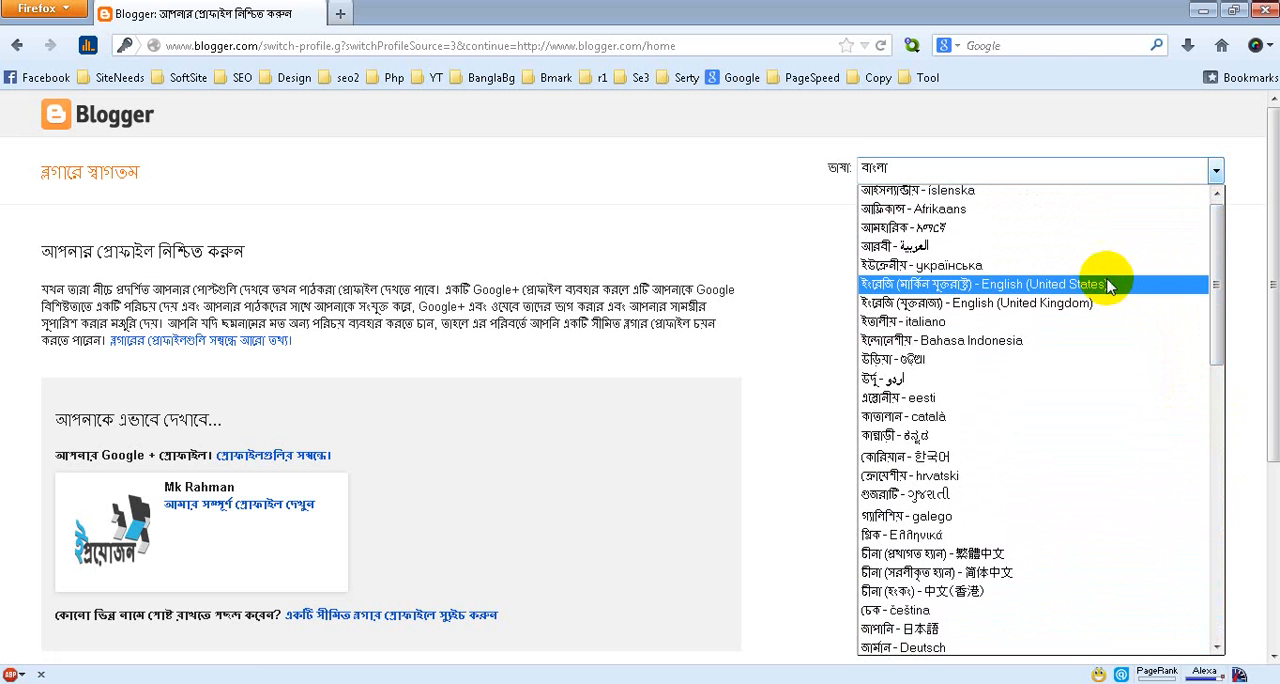
click(1005, 286)
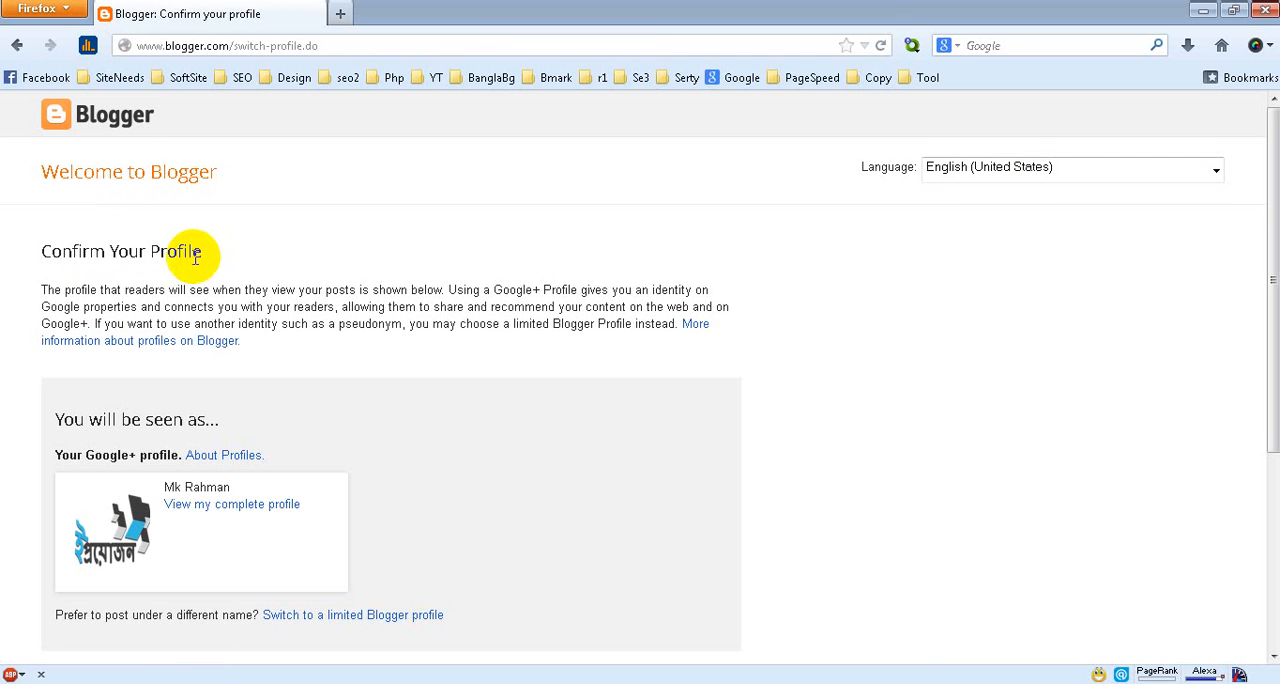
drag(201, 252, 30, 251)
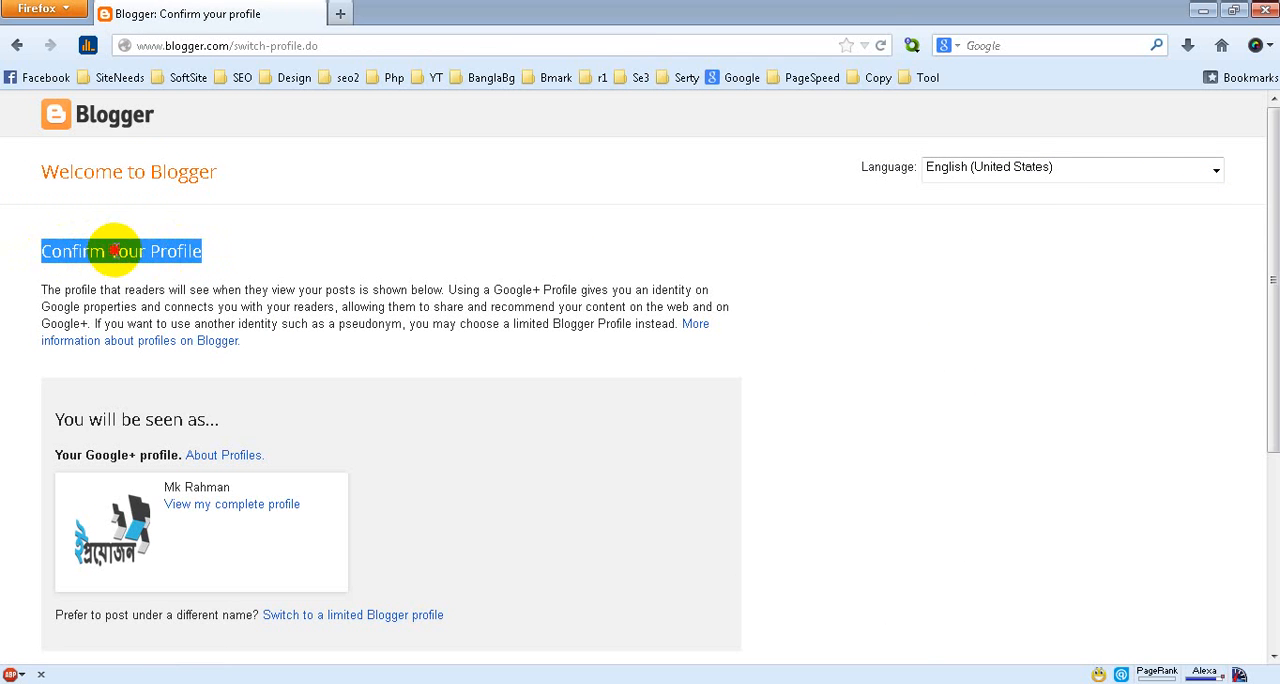
click(115, 251)
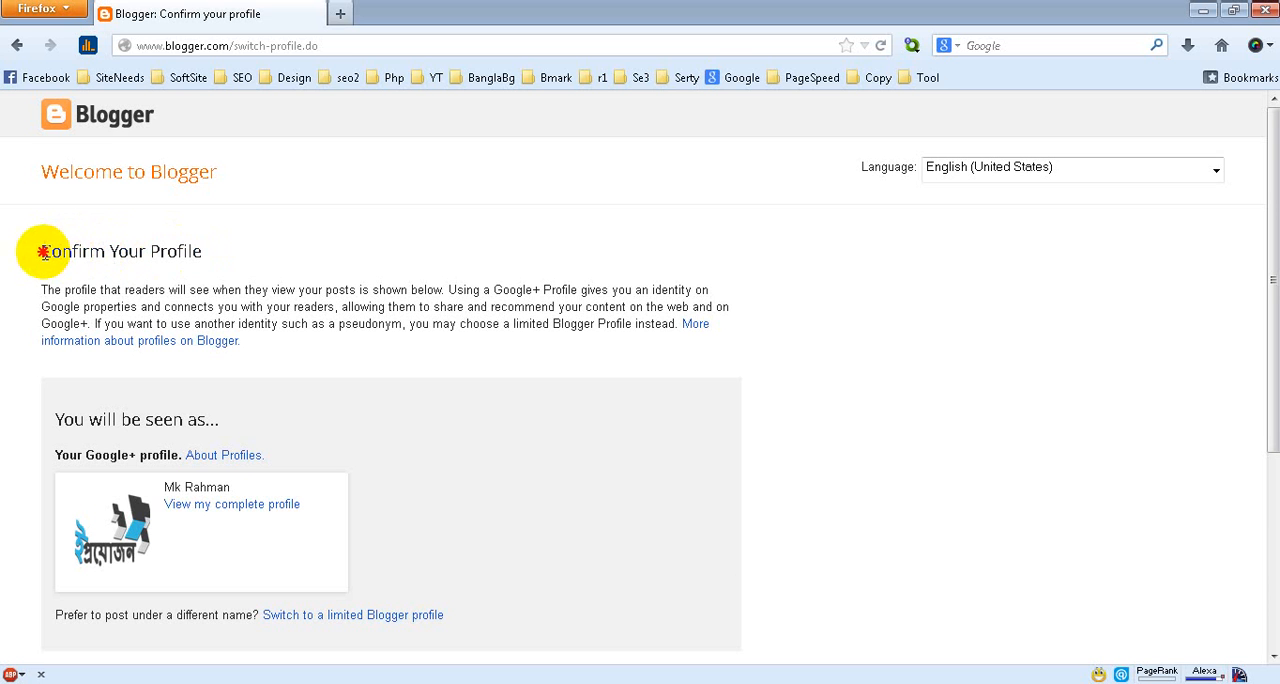
drag(42, 252, 323, 340)
click(503, 306)
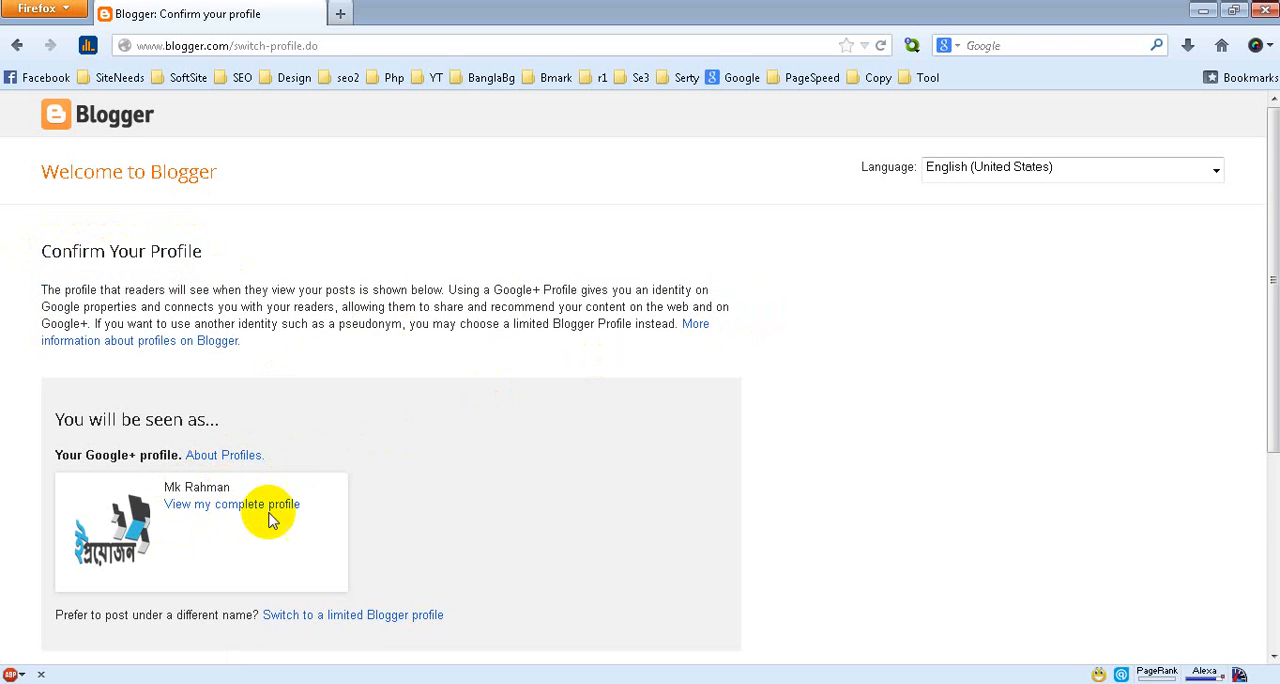
Confirm the Google+ profile and continue to Blogger
drag(1259, 302, 1234, 469)
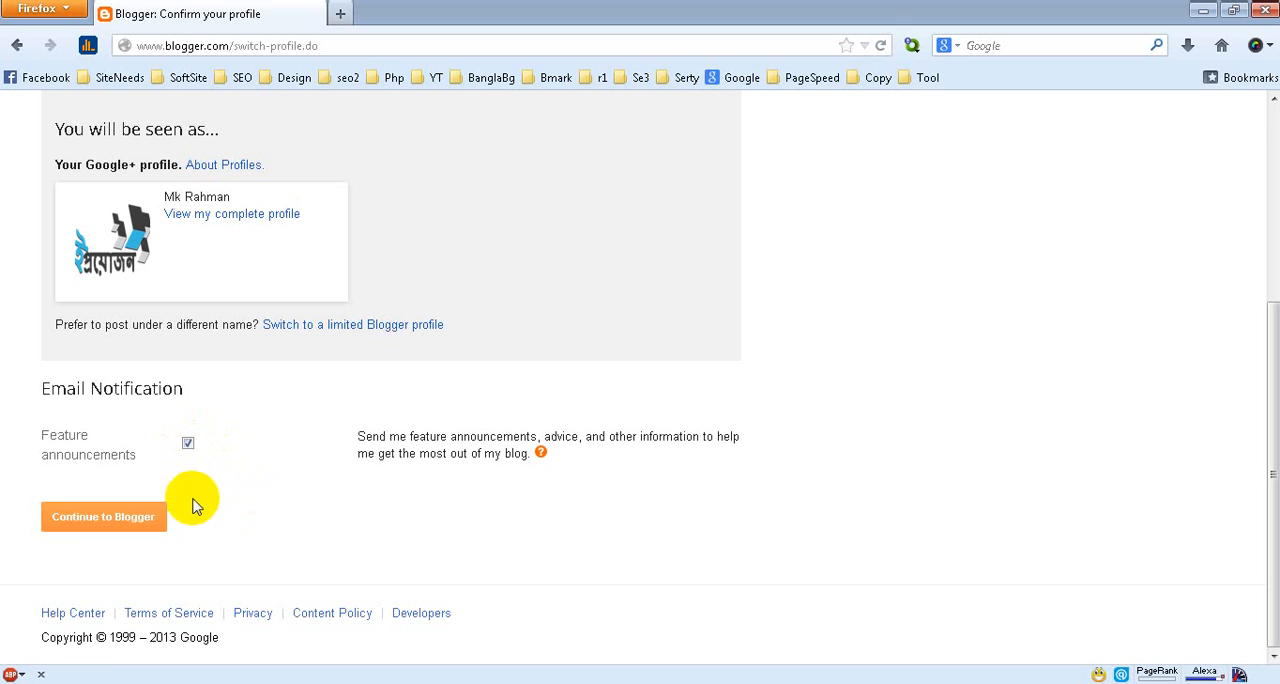
click(105, 517)
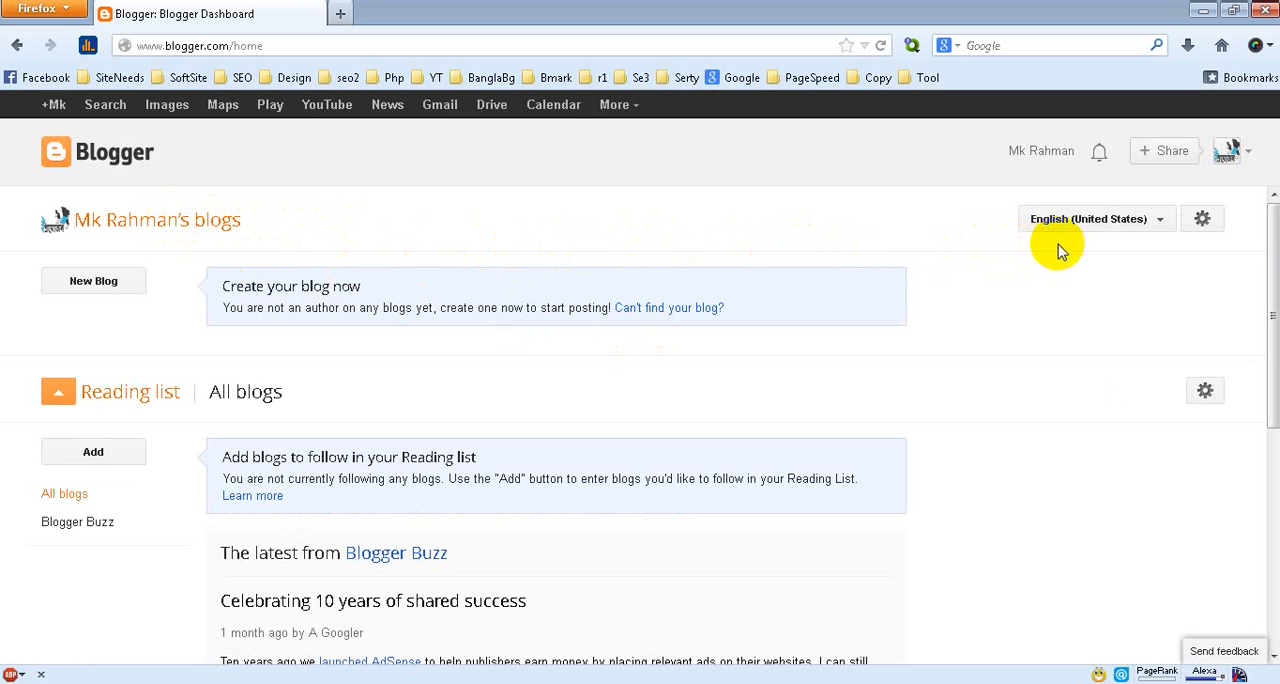
scroll(822, 418, down, 1)
scroll(826, 418, down, 4)
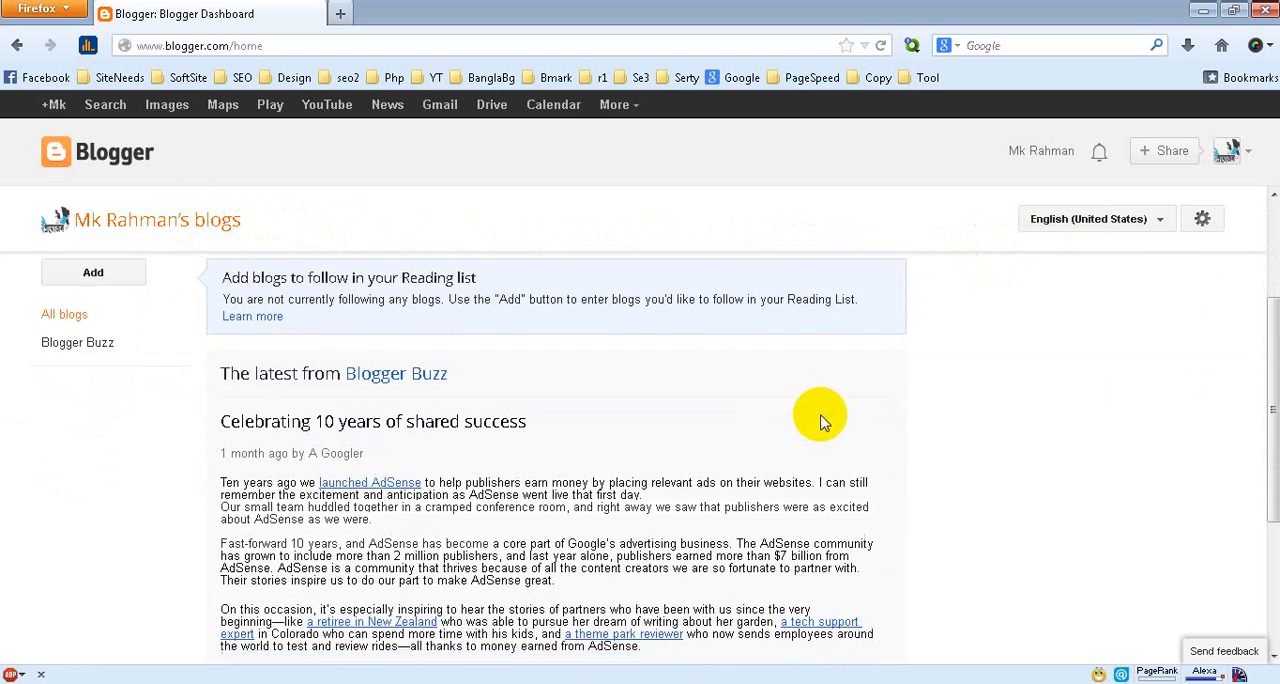
scroll(810, 422, up, 5)
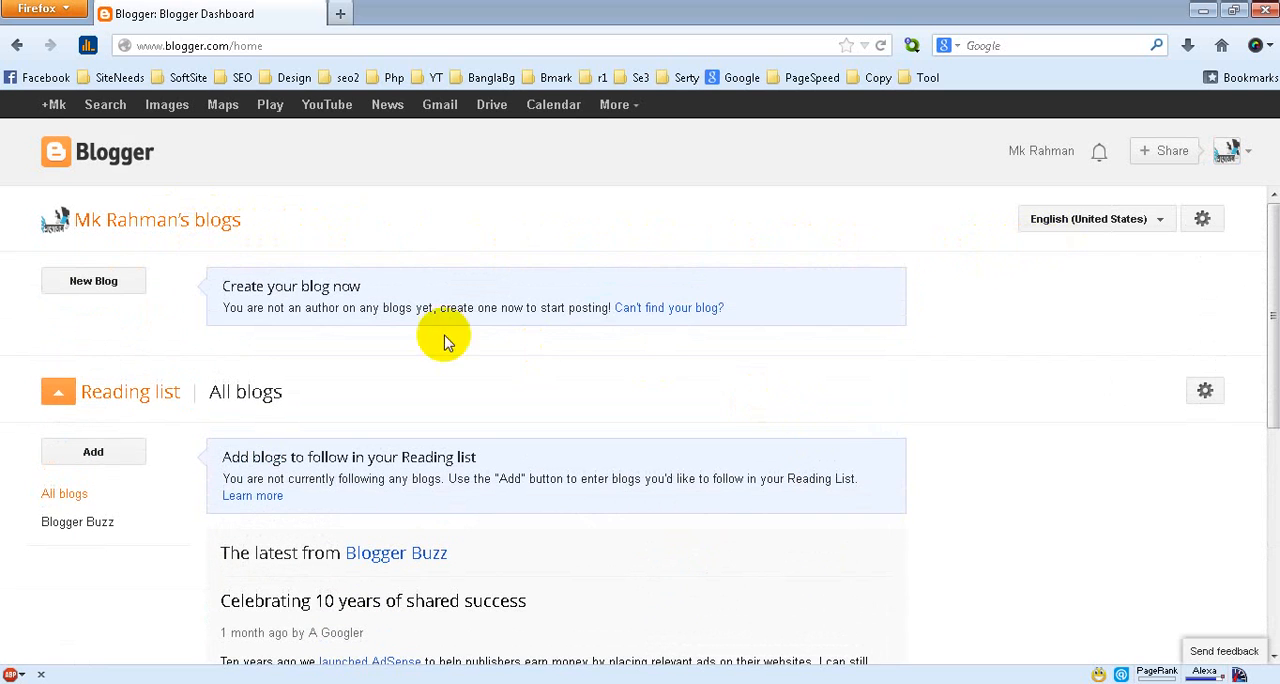
Start a new blog and enter "eProyojon" as its title
click(116, 287)
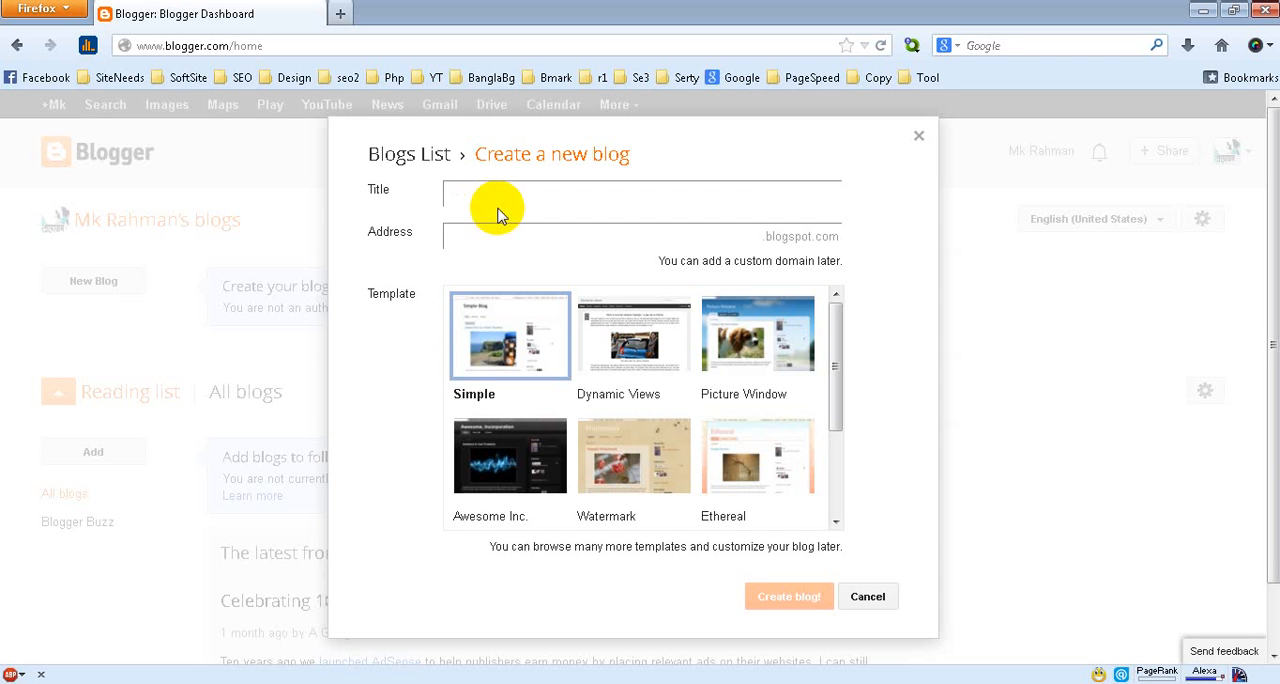
text(e)
text(Pl)
key(BackSpace)
text(royojon Blog)
key(BackSpace)
key(BackSpace)
key(BackSpace)
key(BackSpace)
key(BackSpace)
Try the blog addresses prothom, prothom-alo and prothom-alo4555 for availability, and clear the address
click(752, 243)
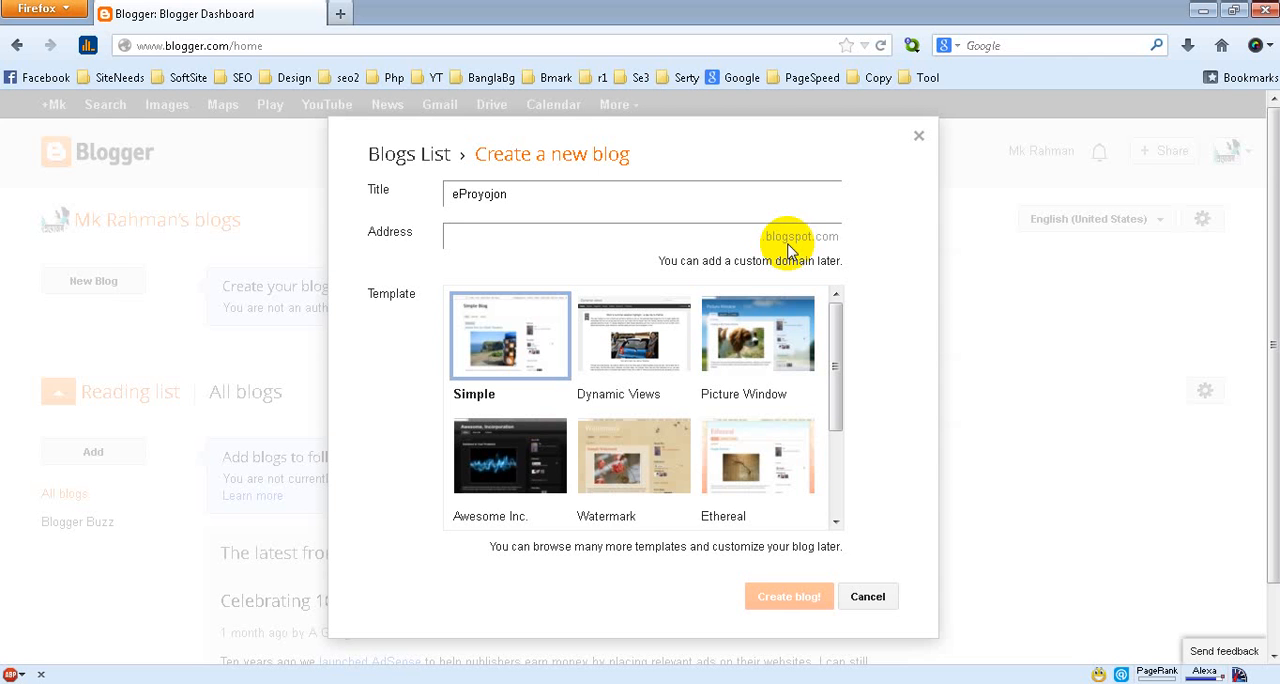
text(p)
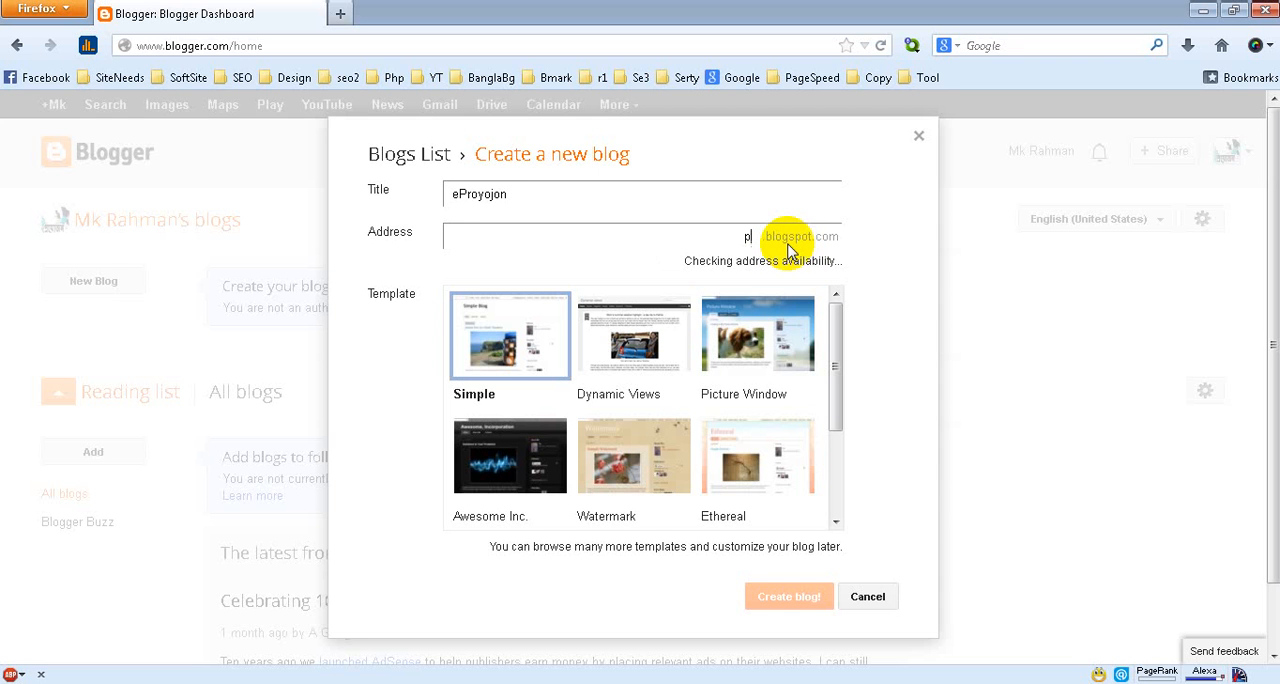
text(rothom)
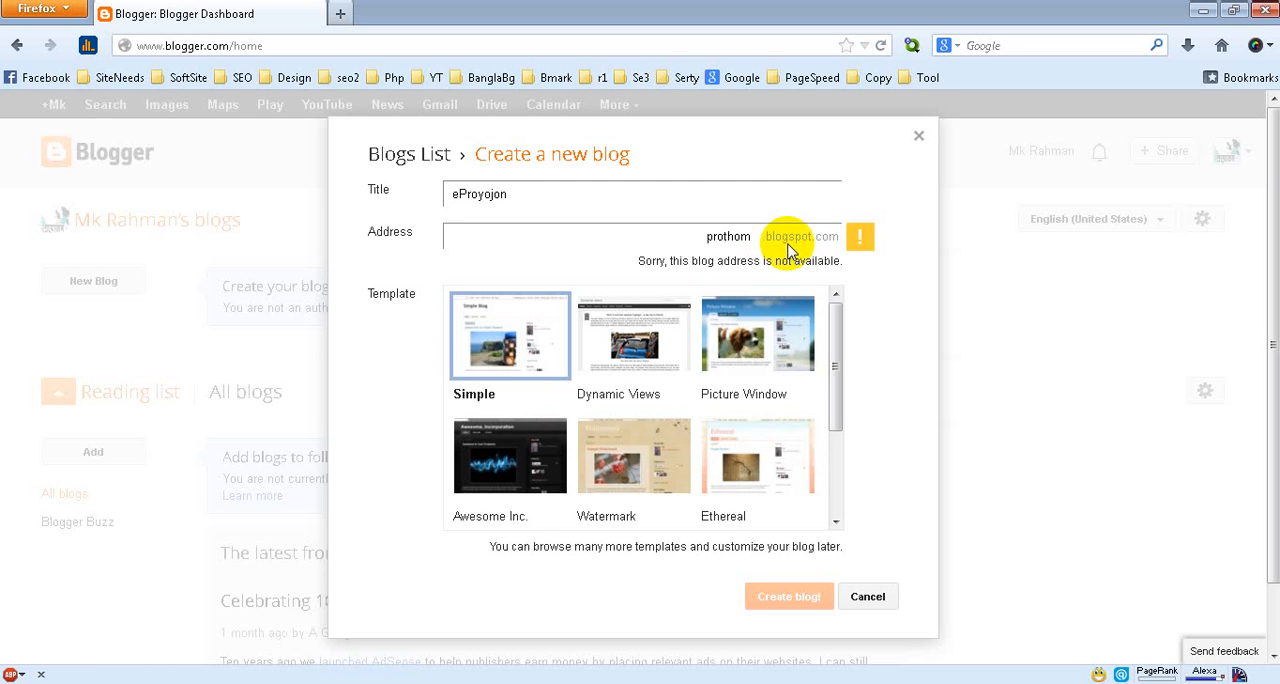
text(-alo)
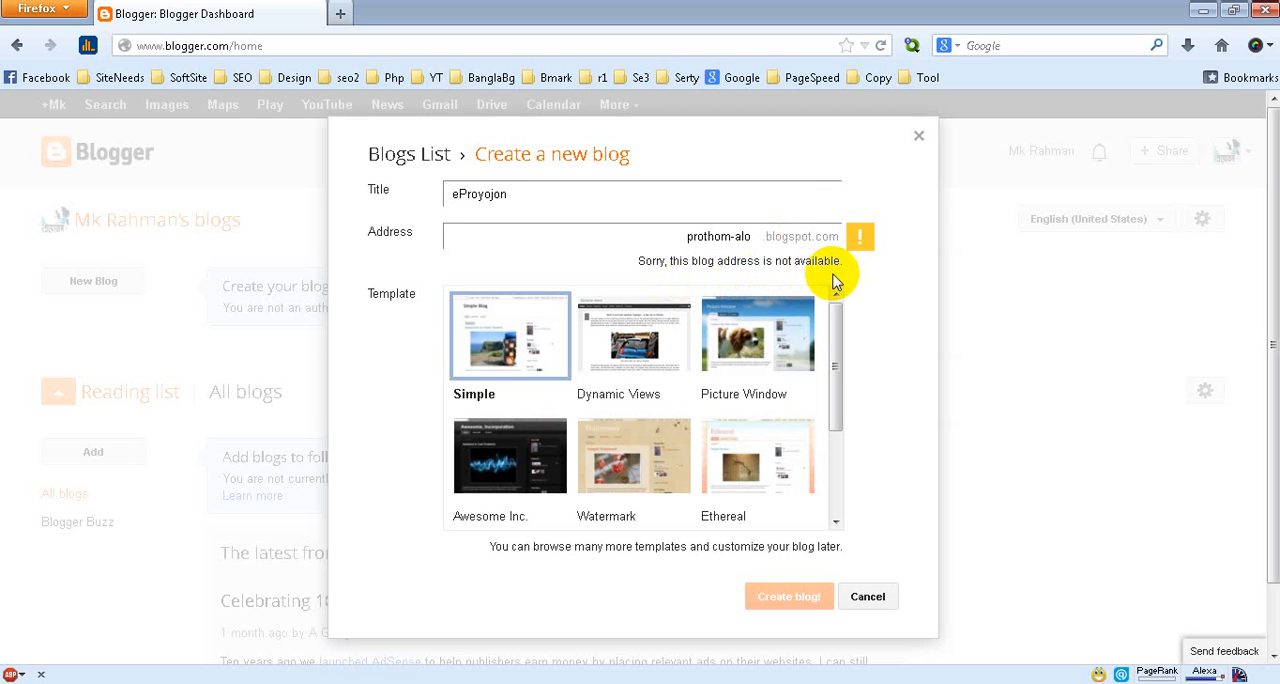
text(4555)
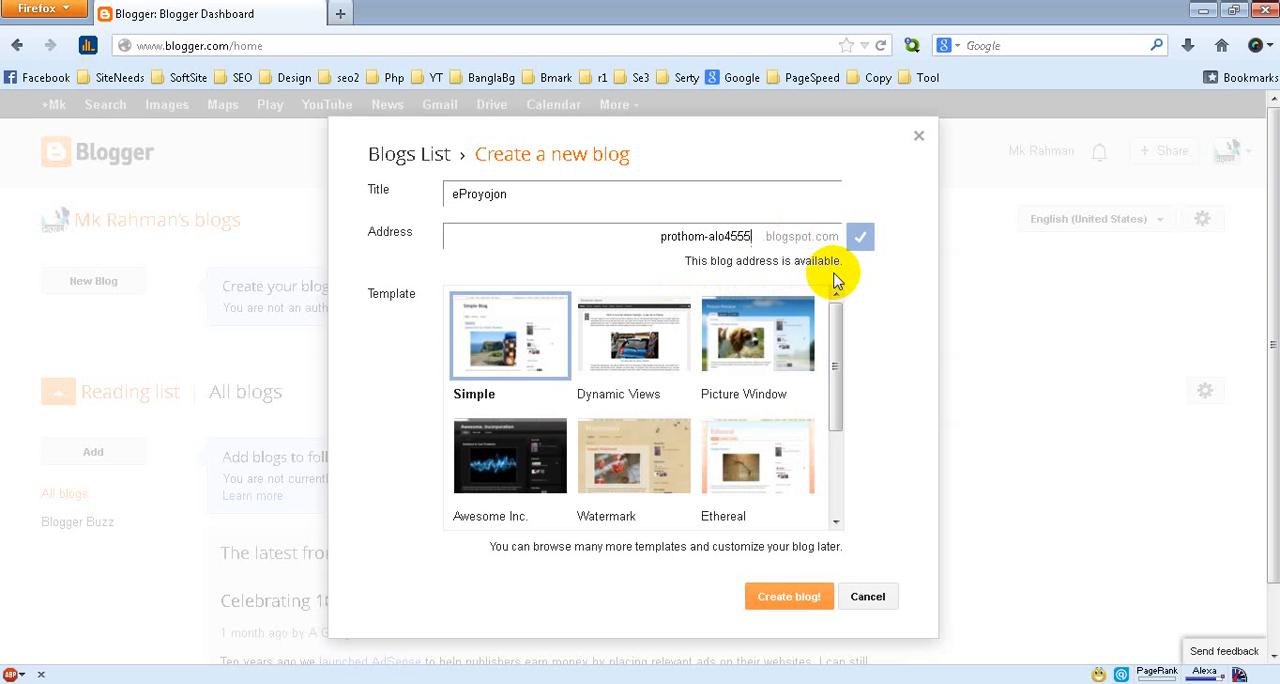
key(BackSpace)
key(BackSpace)
key(BackSpace)
key(BackSpace)
key(BackSpace)
key(BackSpace)
key(BackSpace)
key(BackSpace)
key(BackSpace)
key(BackSpace)
key(BackSpace)
key(BackSpace)
key(BackSpace)
key(BackSpace)
key(BackSpace)
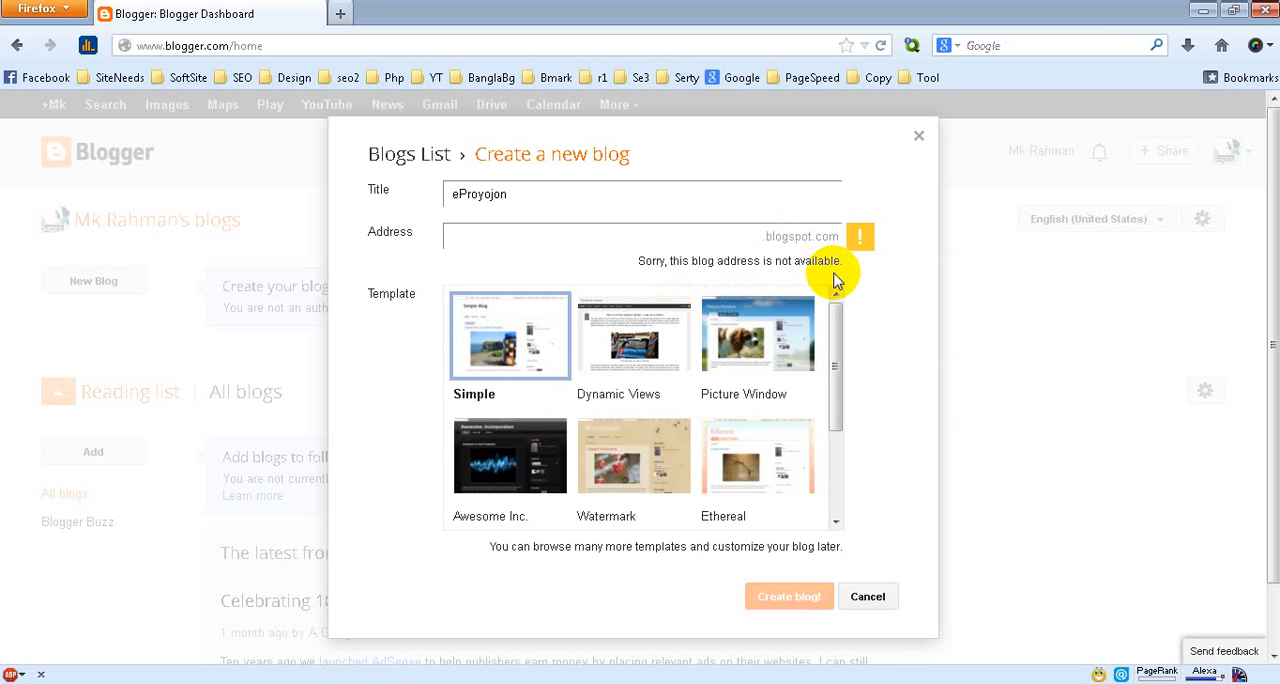
Set the new blog's address to eproyojon.blogspot.com
text(e)
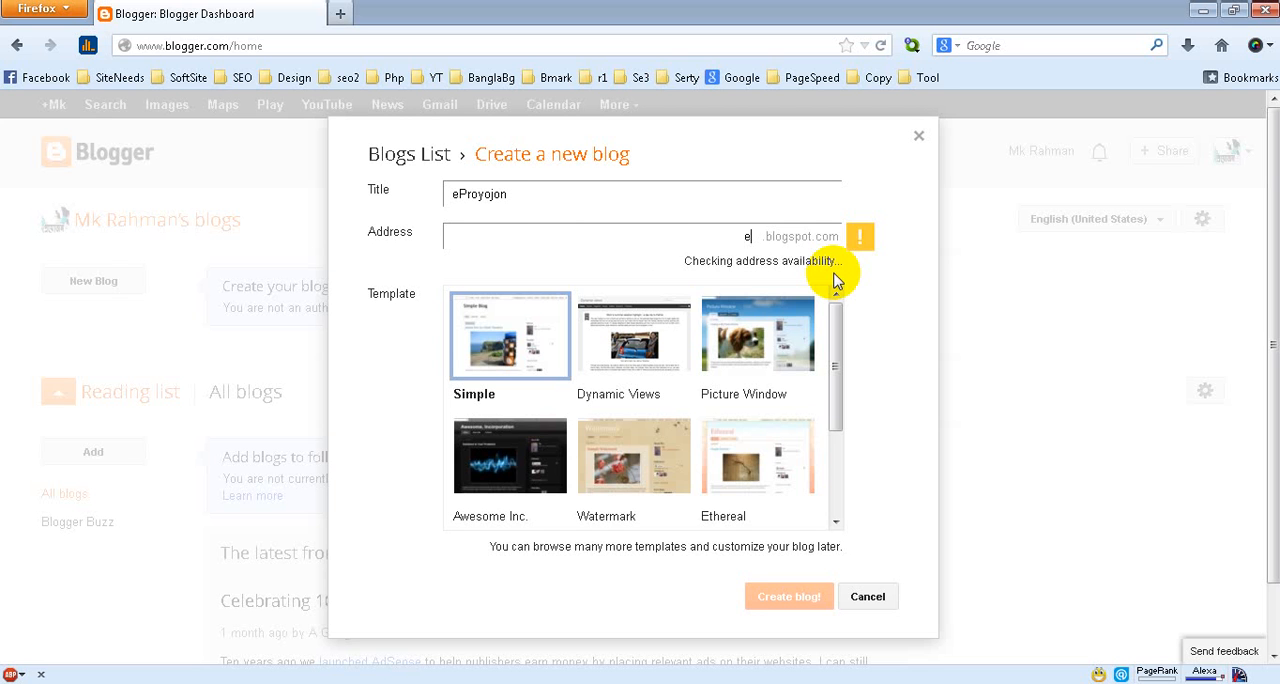
text(proyojon)
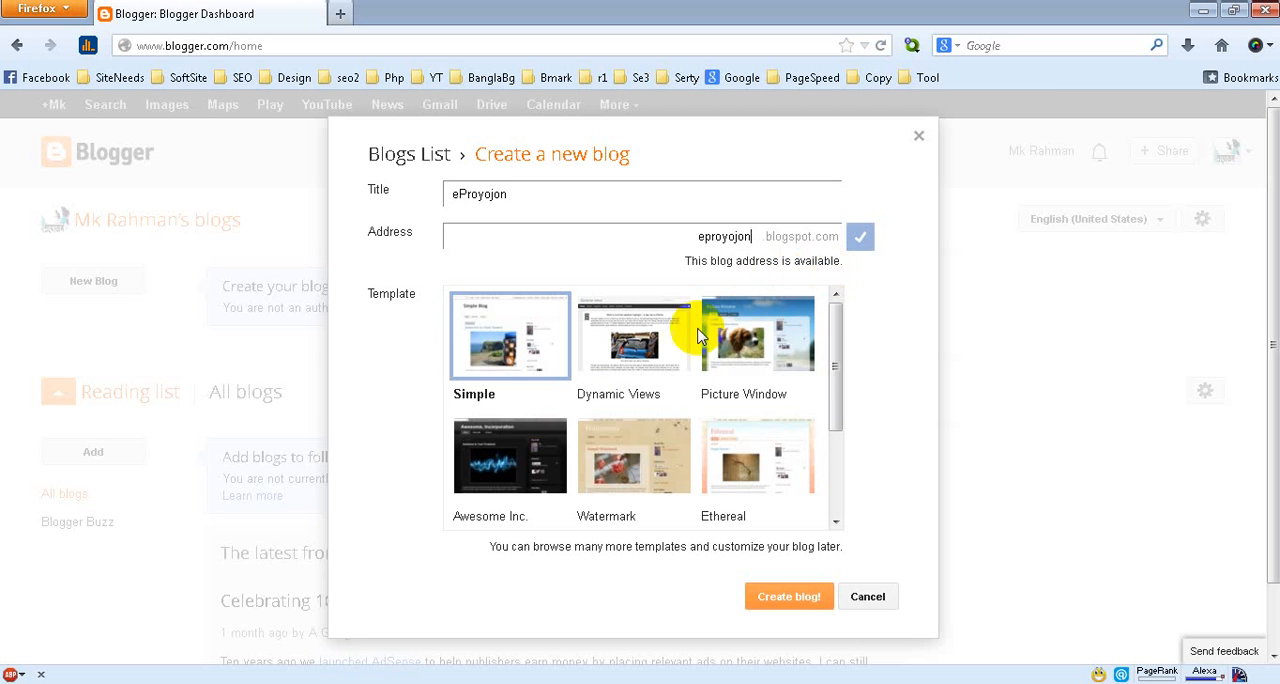
Choose the Simple template for the eProyojon blog and create the blog
drag(830, 360, 837, 314)
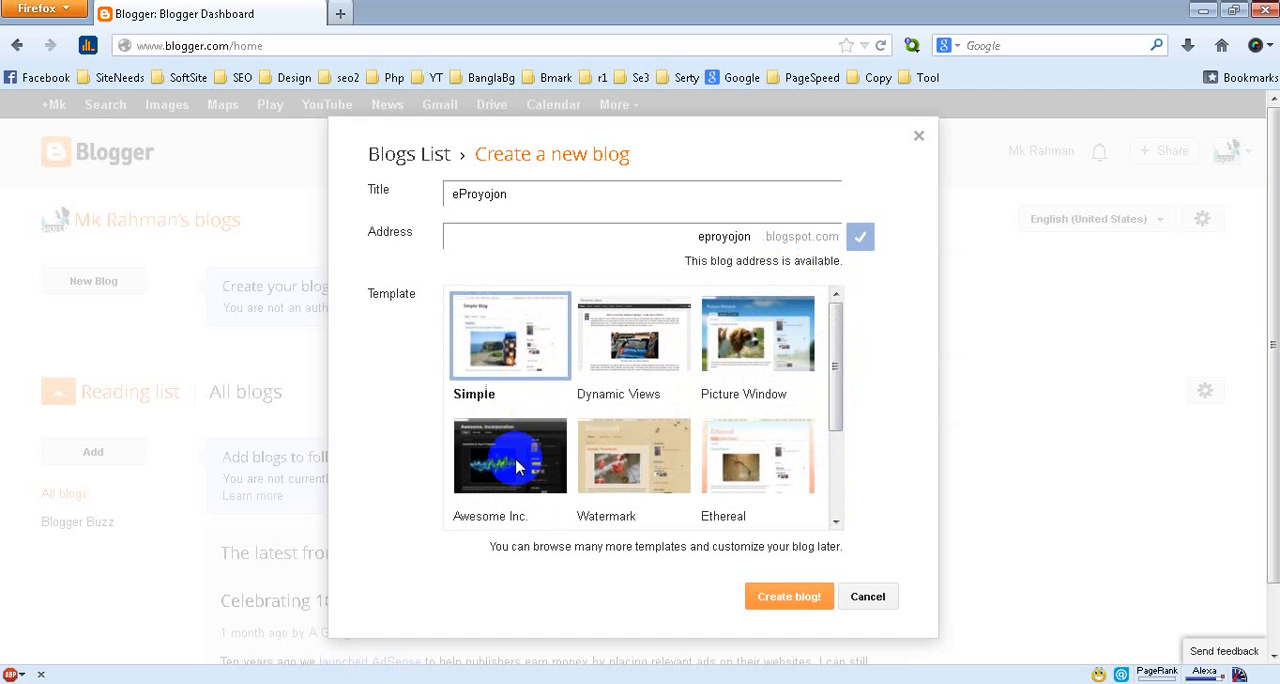
click(520, 340)
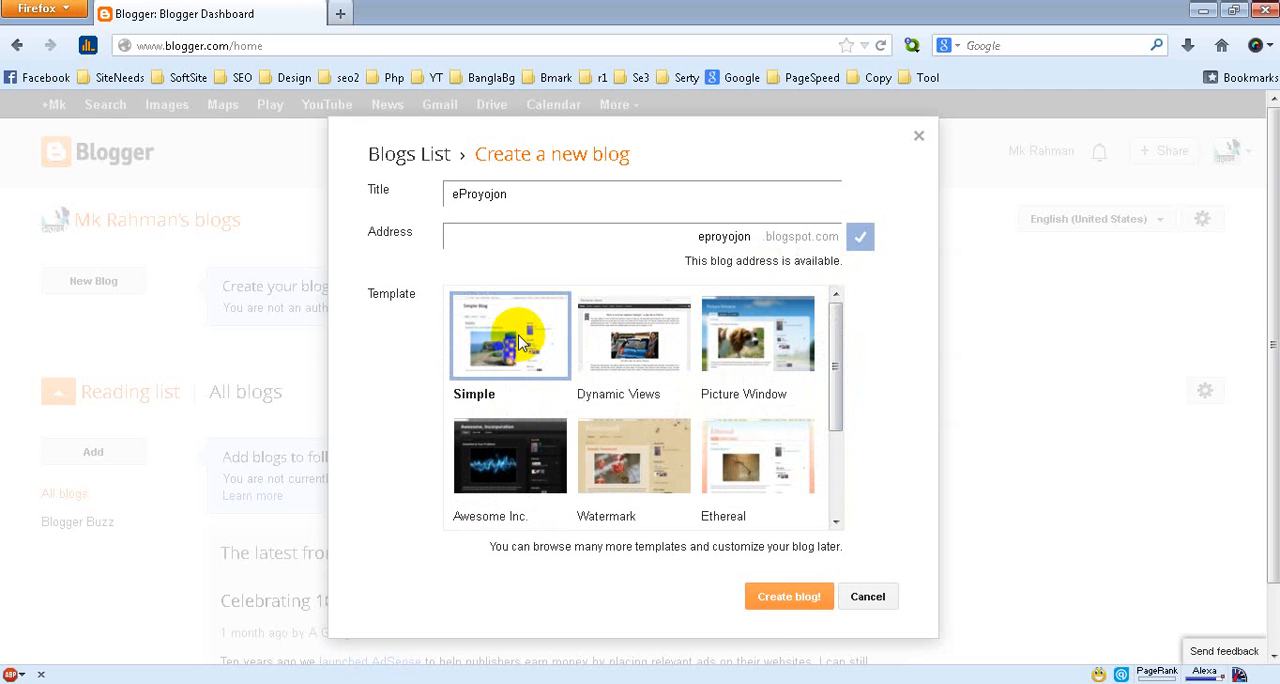
click(780, 603)
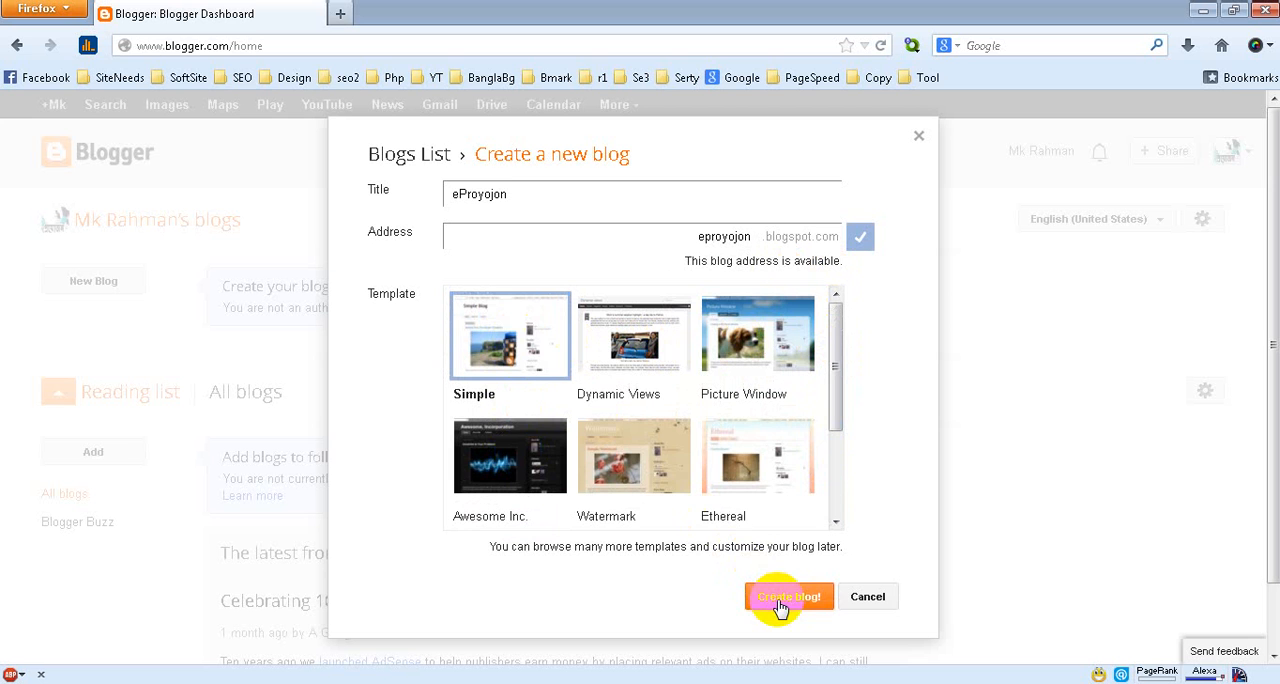
click(772, 594)
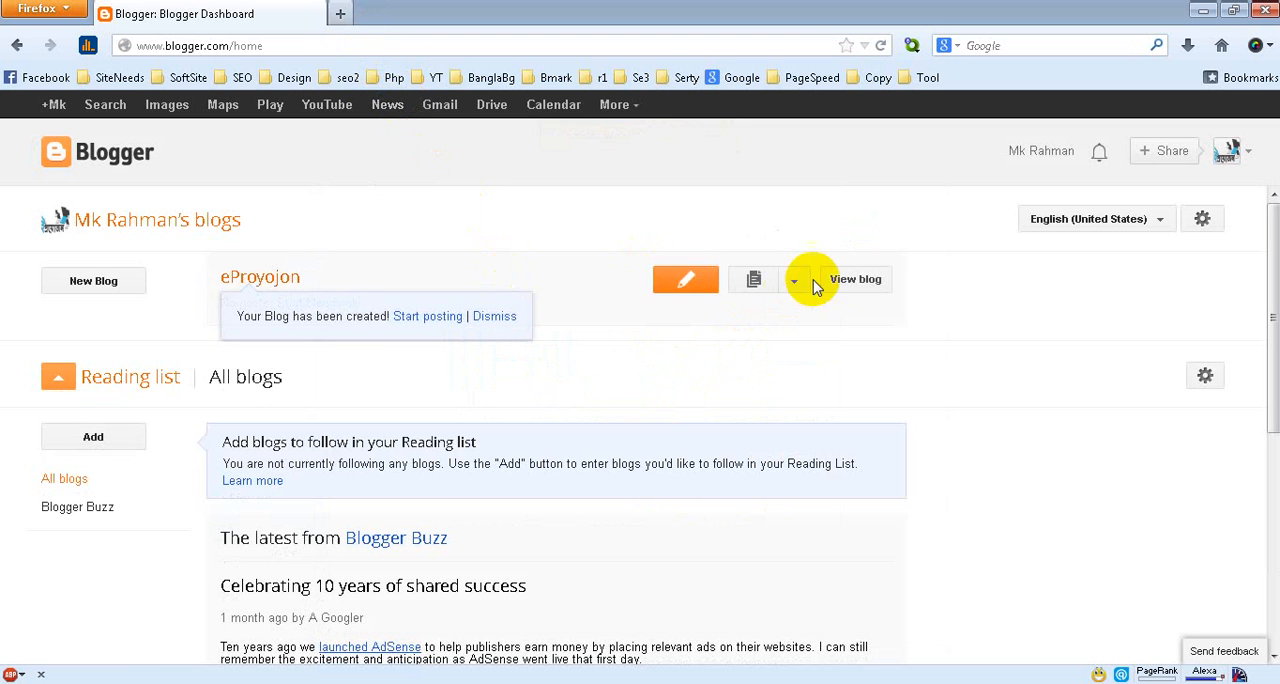
Open the eProyojon blog in a new browser tab and examine its title and posts area
right_click(864, 290)
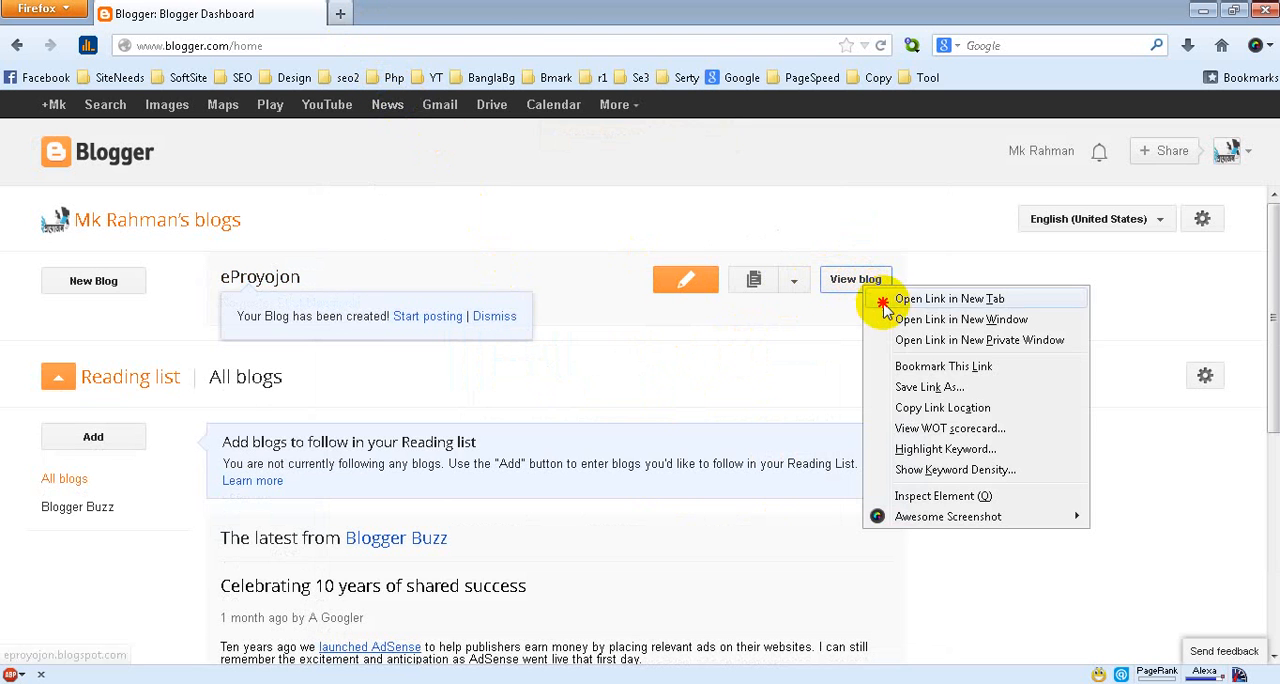
click(880, 300)
click(435, 16)
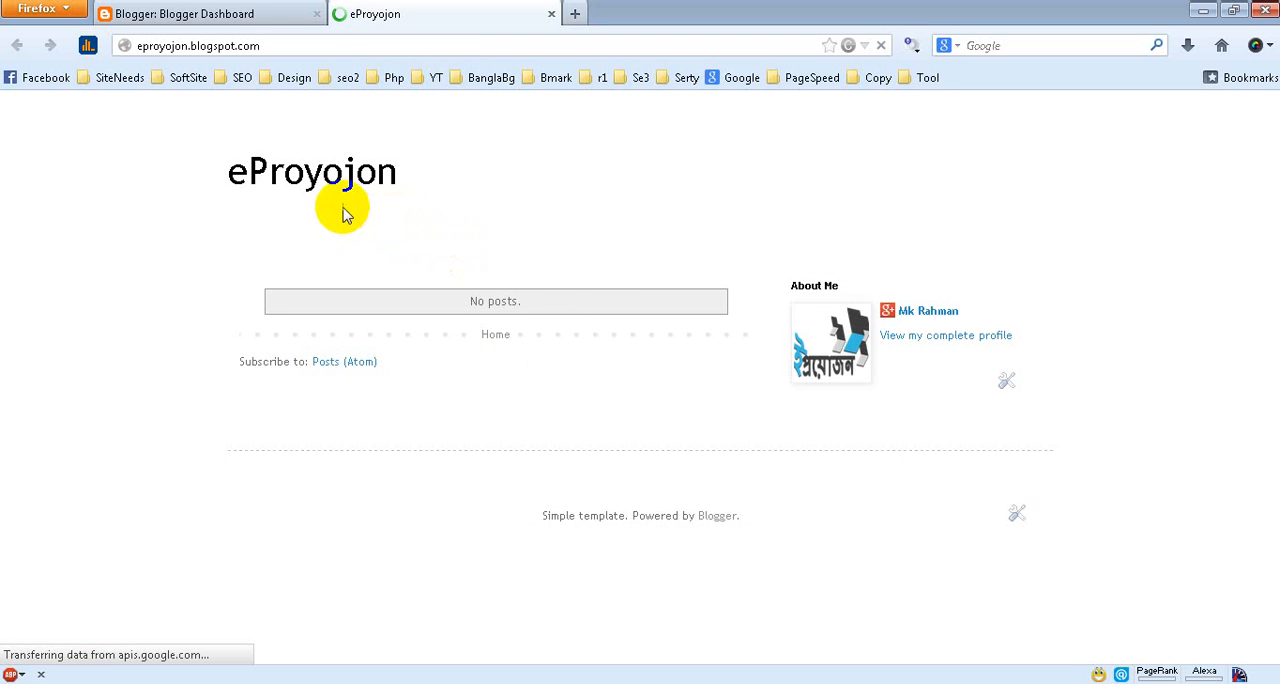
drag(229, 172, 405, 174)
drag(527, 308, 434, 303)
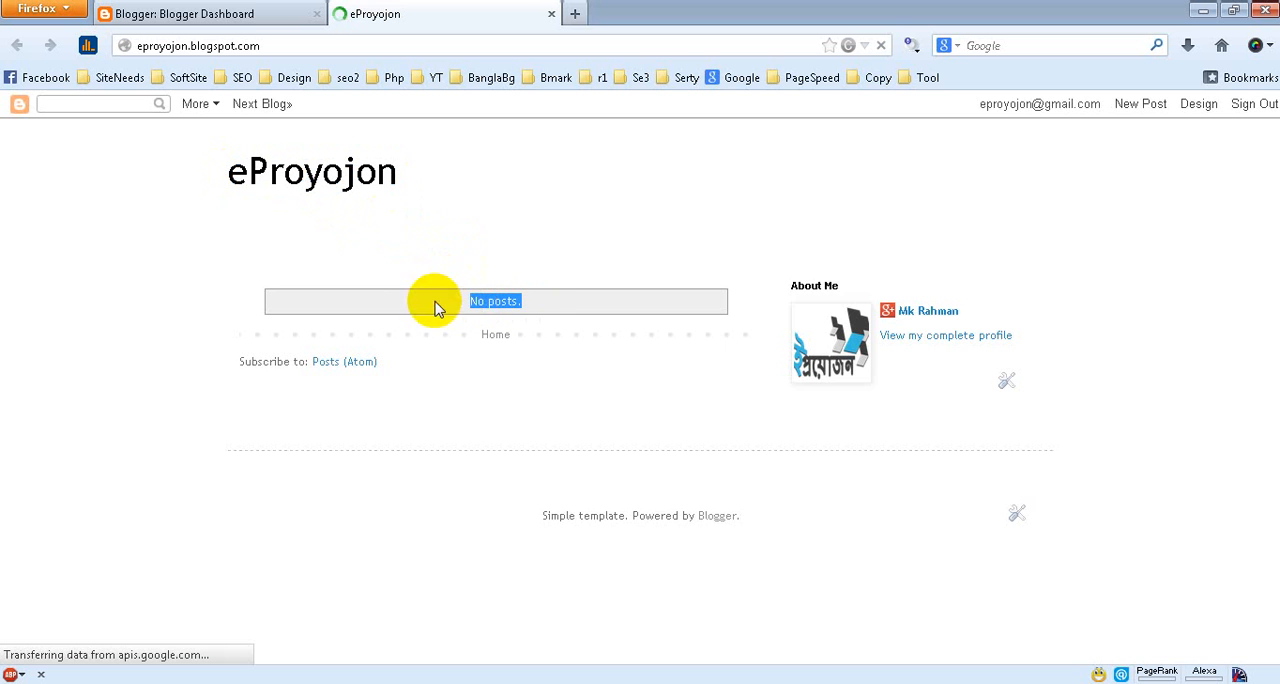
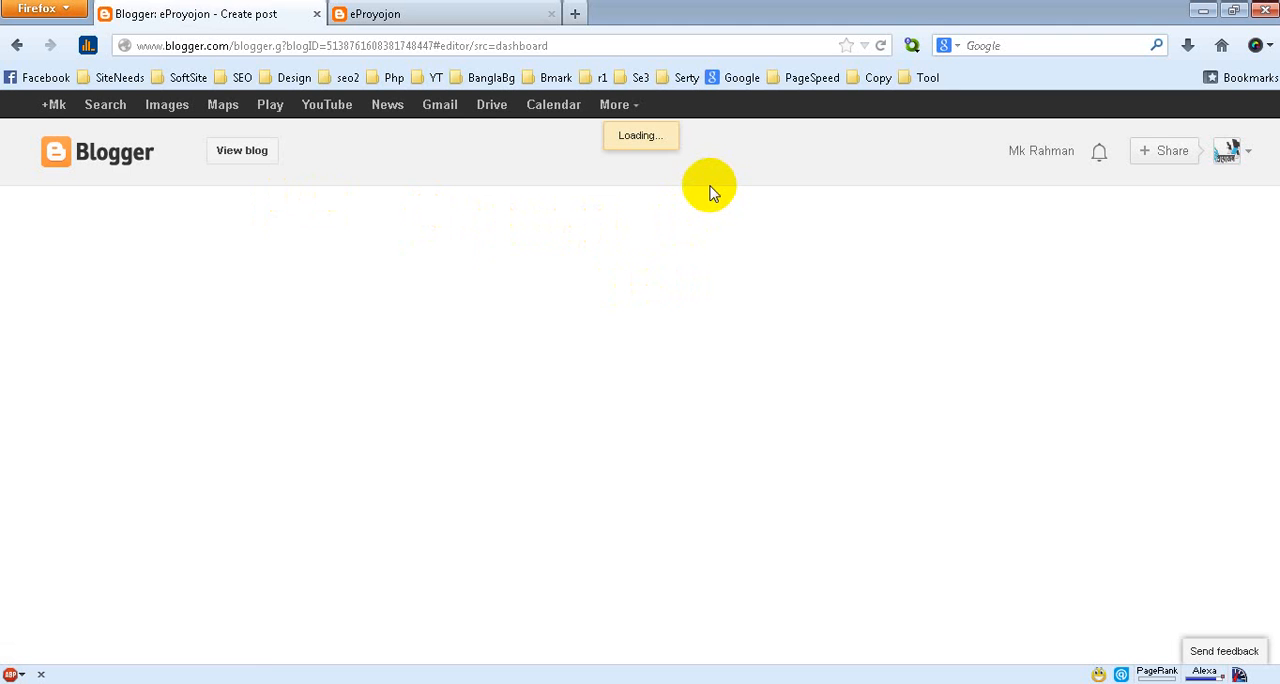
Switch to the Word document content-ep-blogger.docx and look through the Matir Moyna review
click(1203, 13)
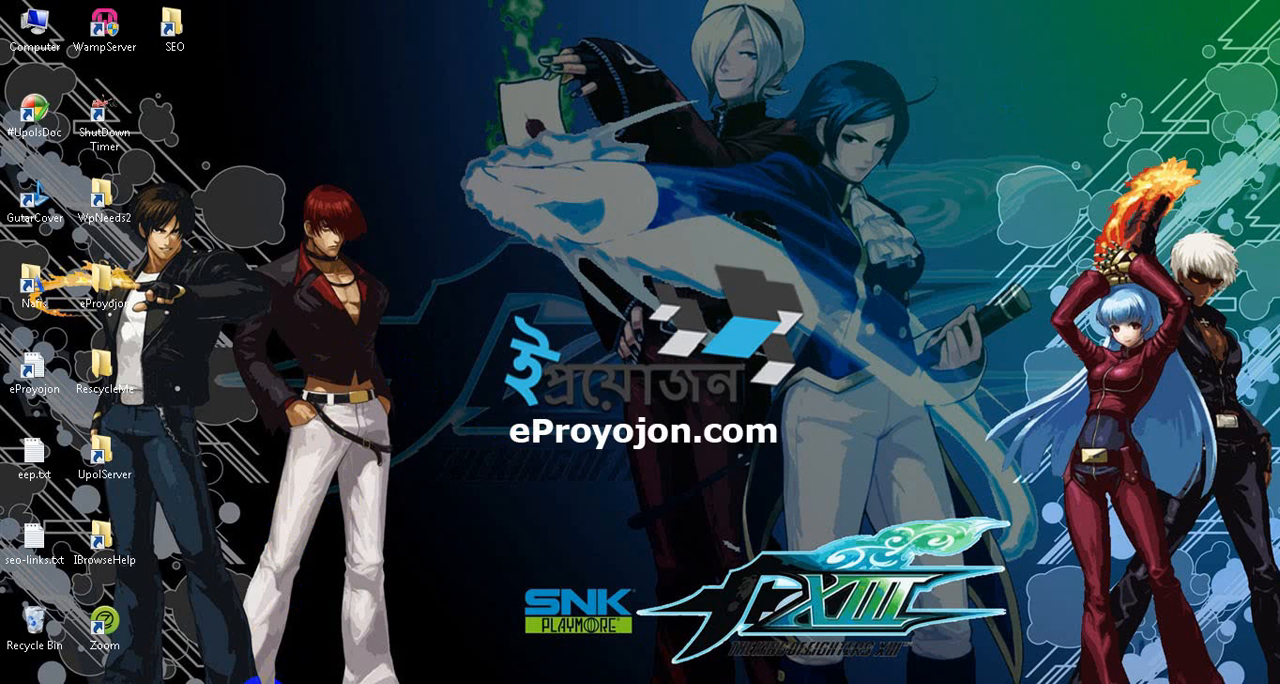
click(254, 681)
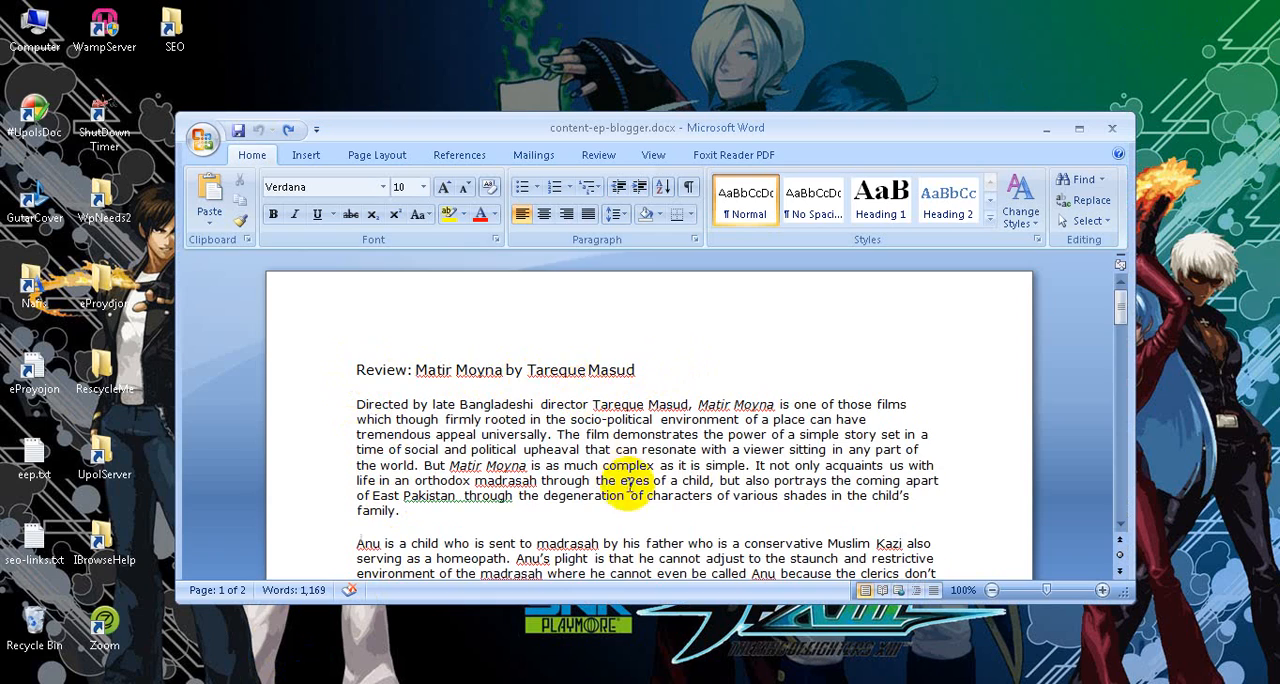
scroll(628, 488, down, 2)
scroll(628, 488, down, 12)
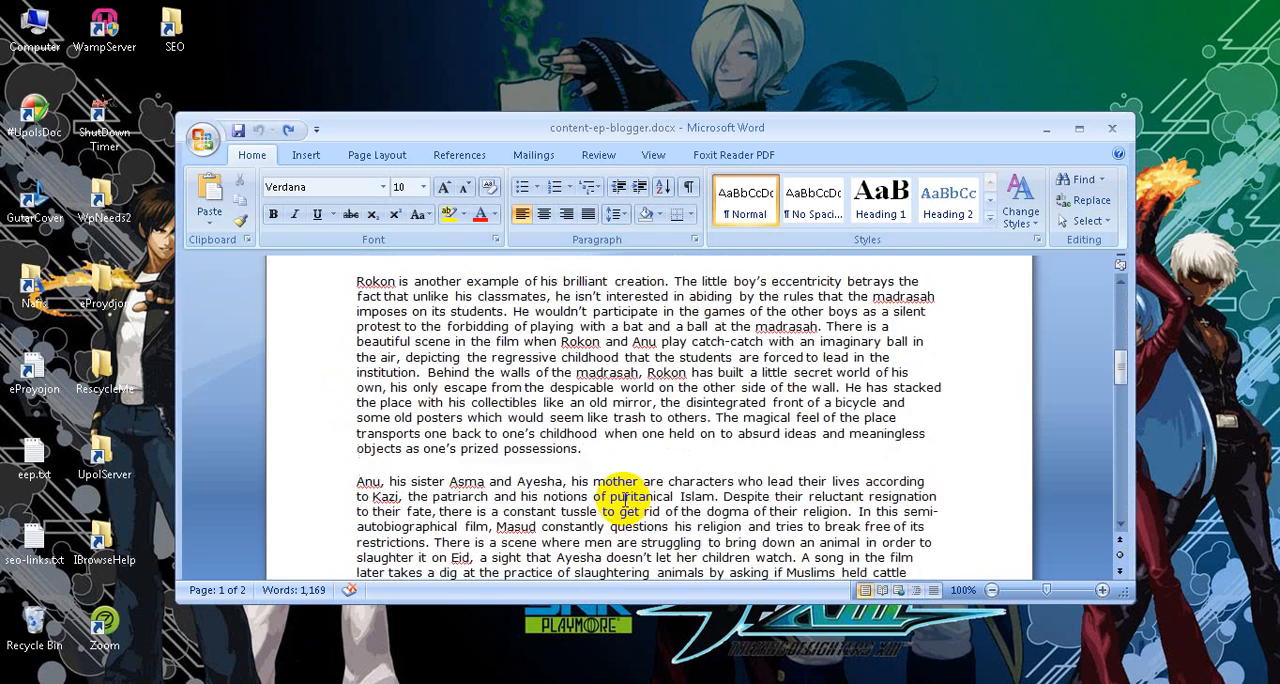
scroll(625, 500, down, 18)
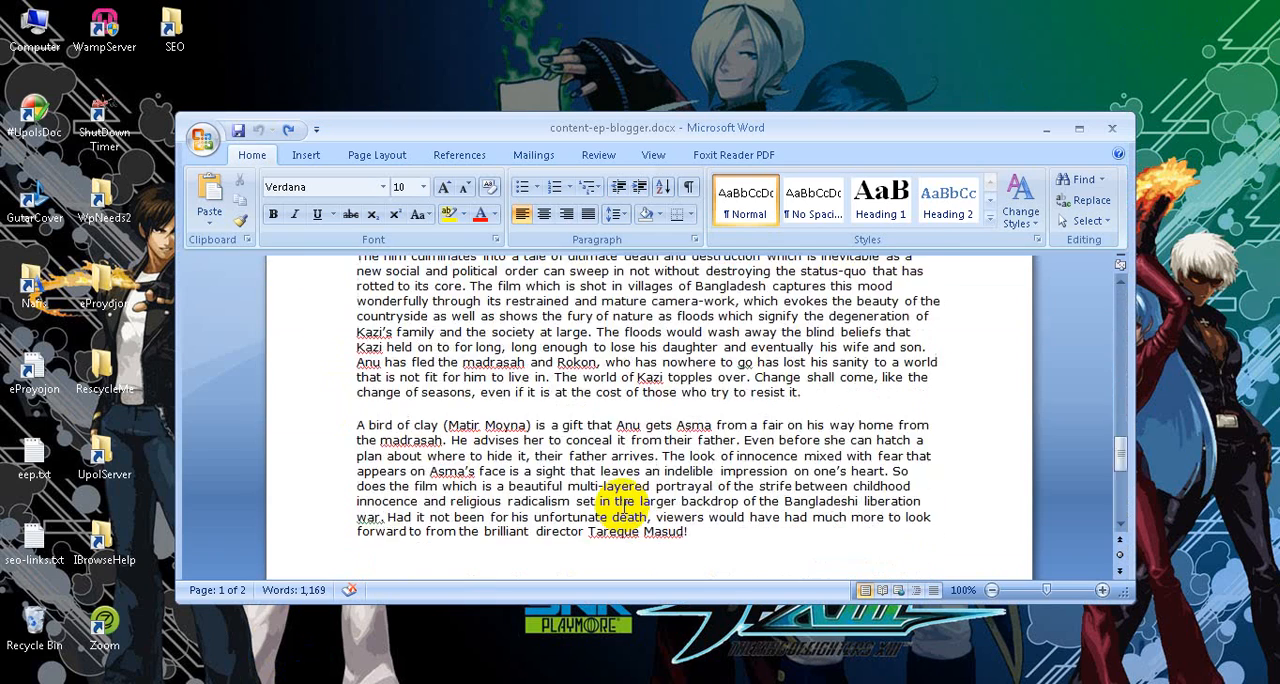
scroll(623, 507, up, 15)
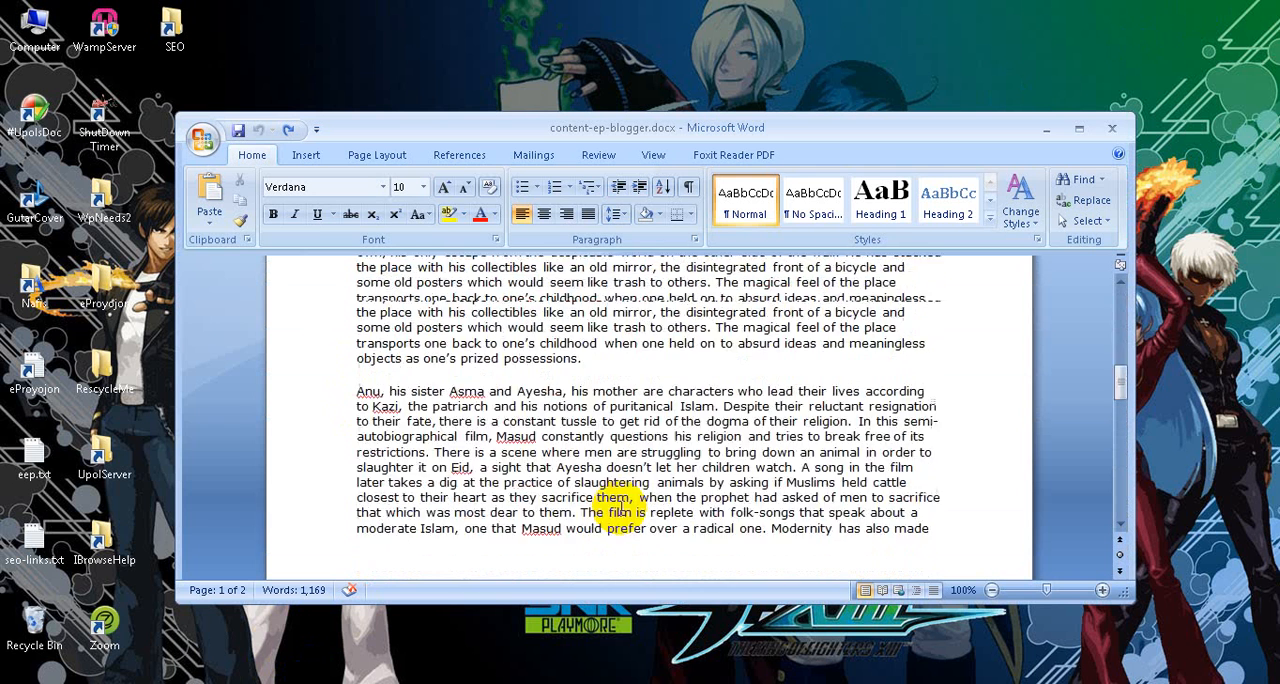
scroll(617, 508, up, 8)
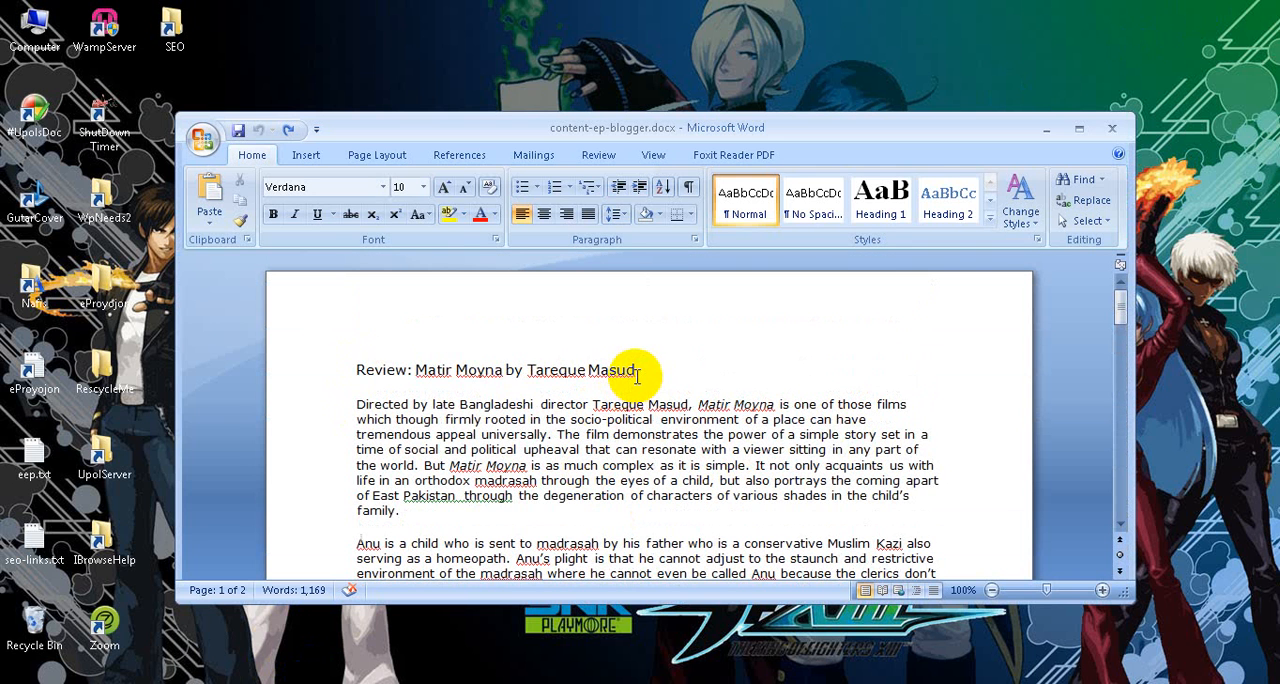
Copy the title line "Review: Matir Moyna by Tareque Masud" from the Word document and paste it as the blog post's title
drag(637, 372, 357, 368)
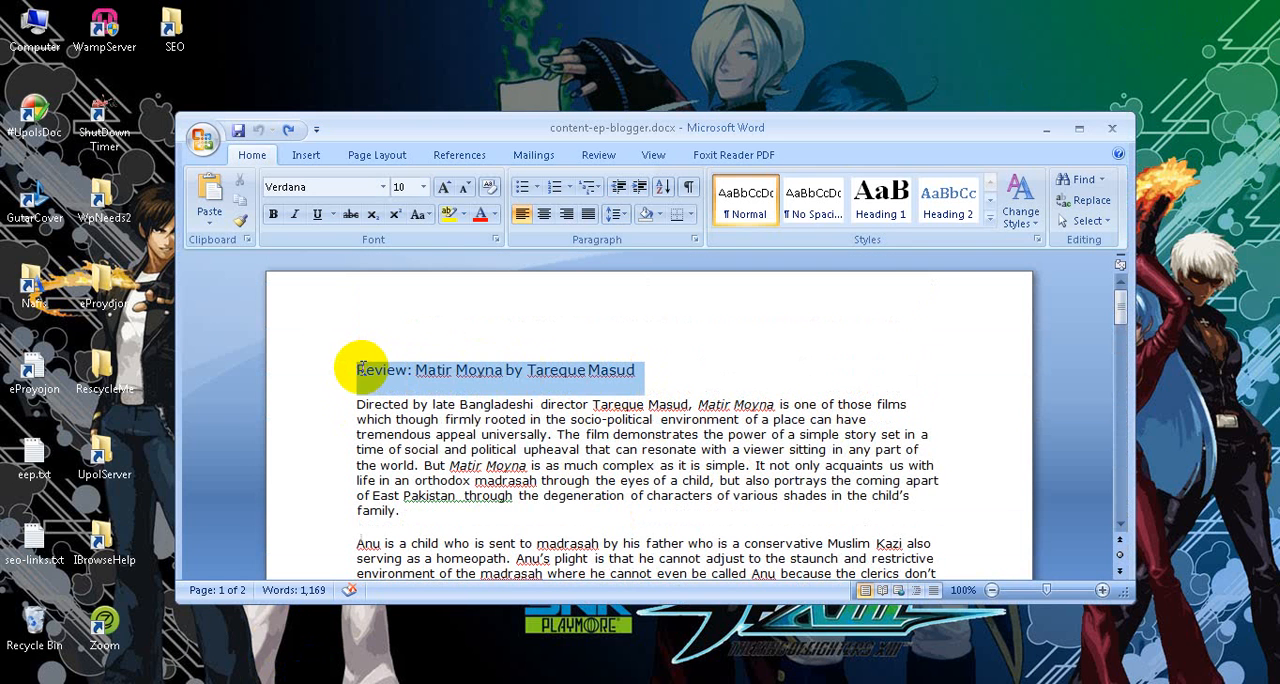
right_click(474, 380)
click(490, 406)
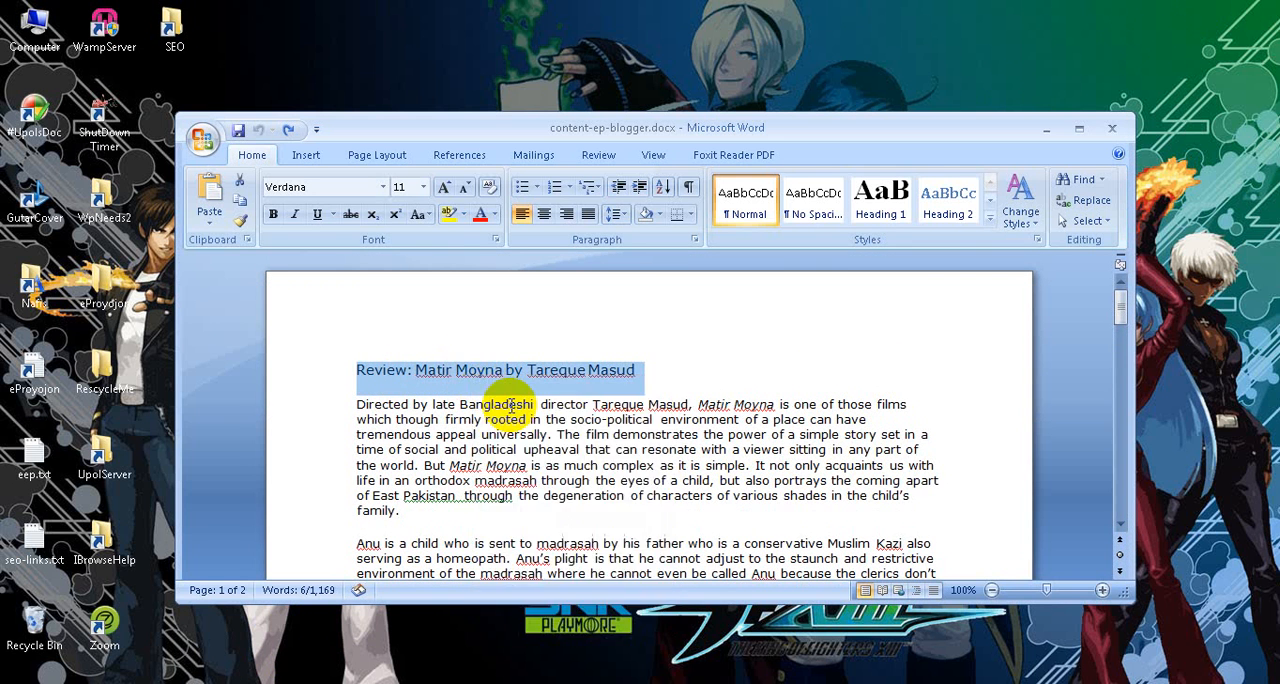
click(1050, 130)
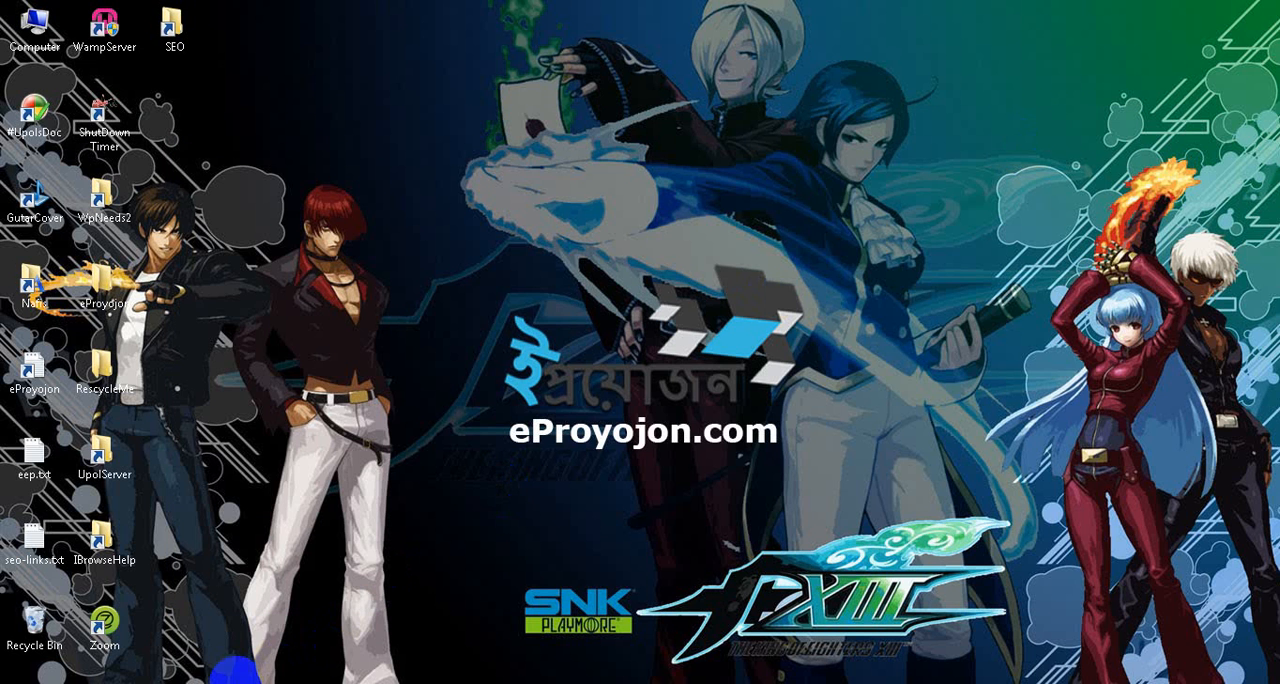
click(148, 680)
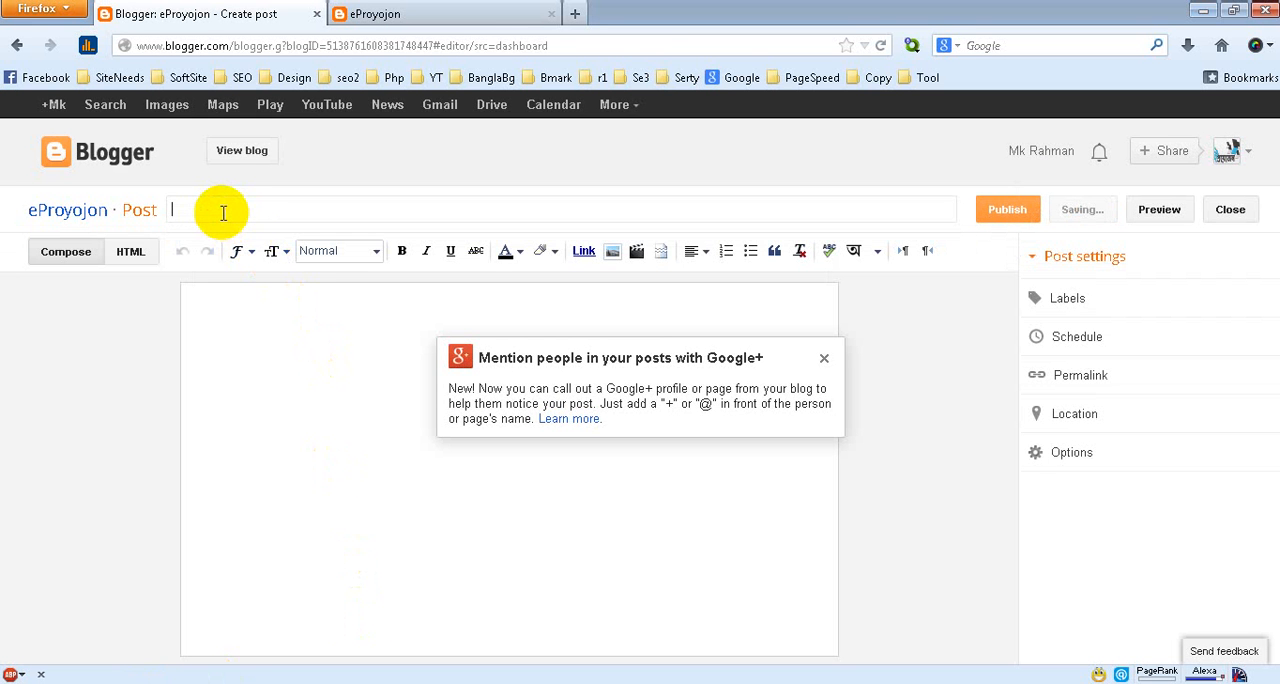
Copy the review's full body text from Word, paste it into the blog post body, and dismiss the Google+ mention notice
click(226, 315)
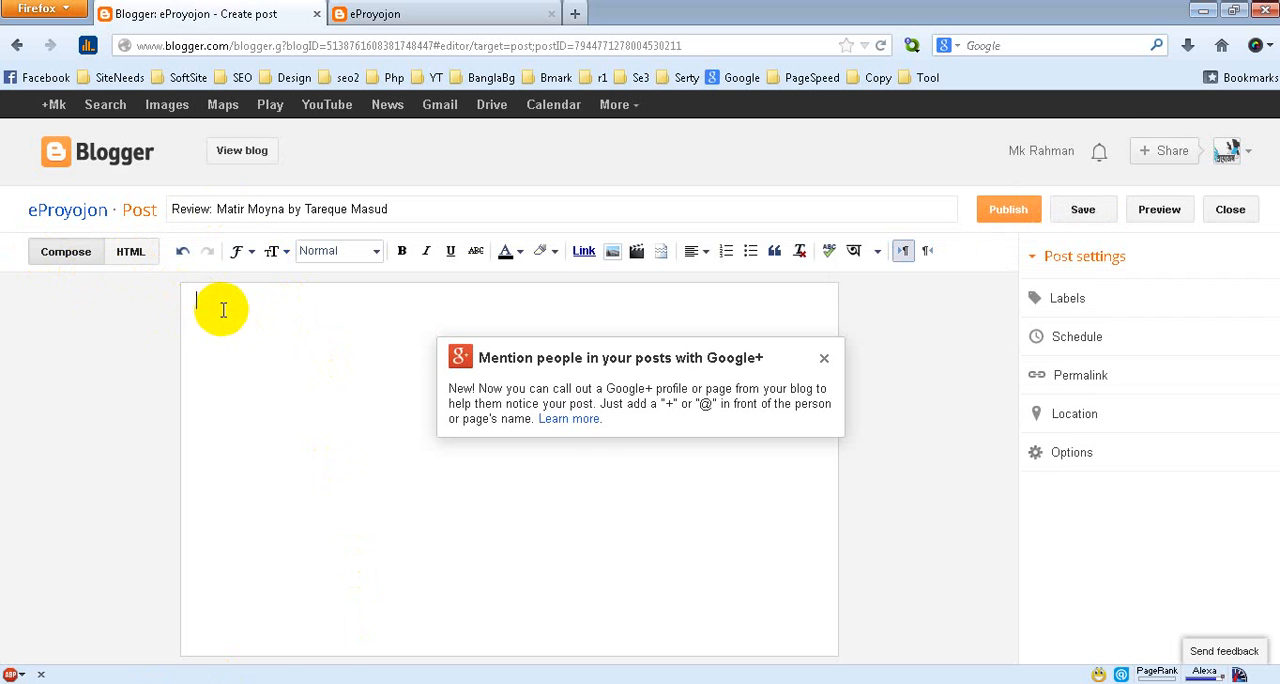
click(264, 683)
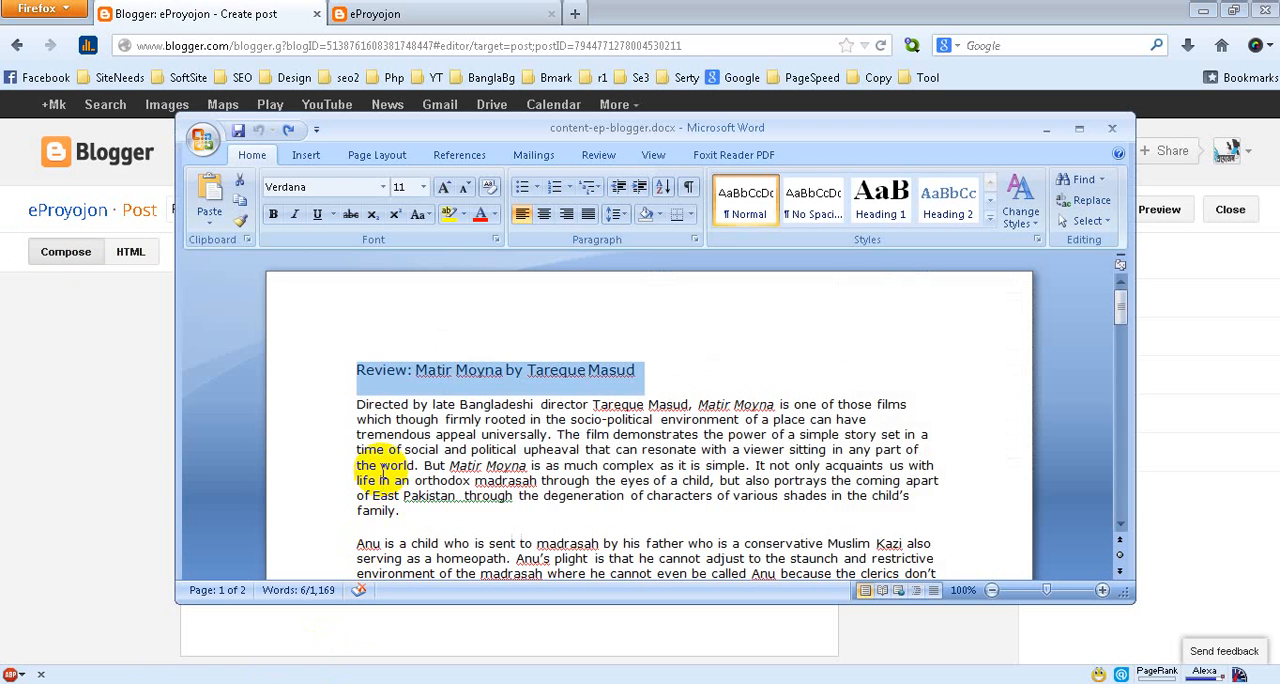
click(367, 418)
drag(356, 404, 718, 323)
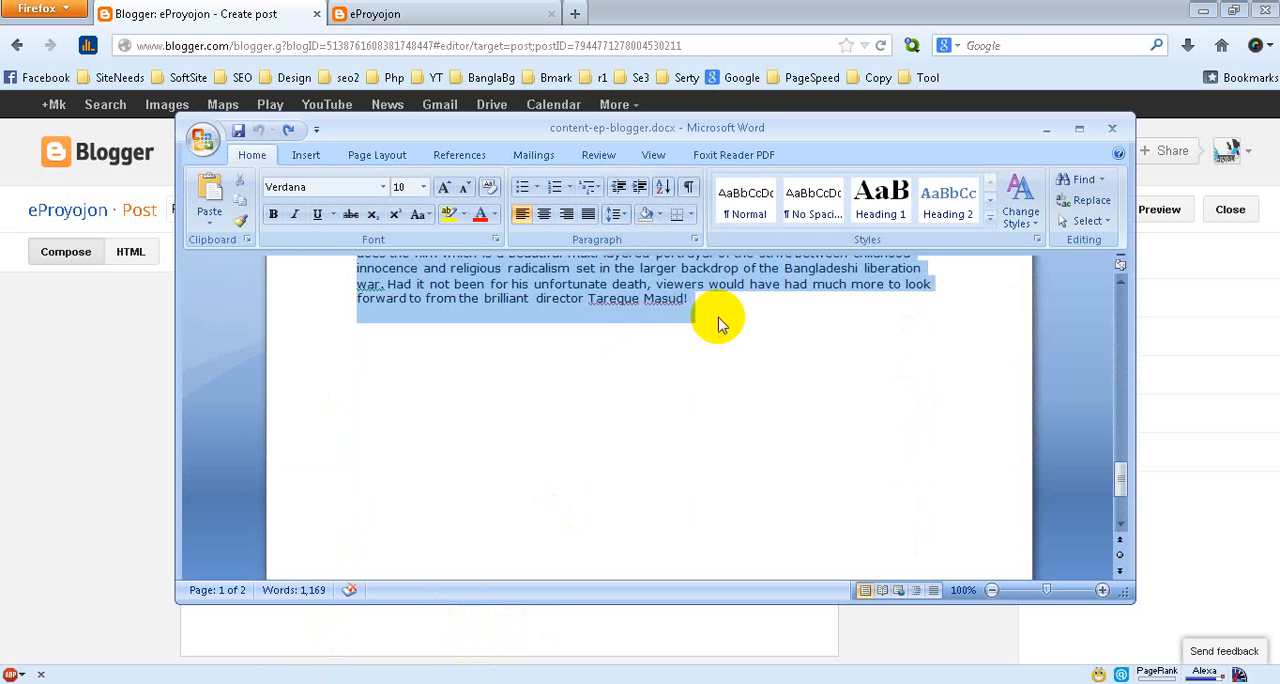
click(1047, 130)
click(209, 320)
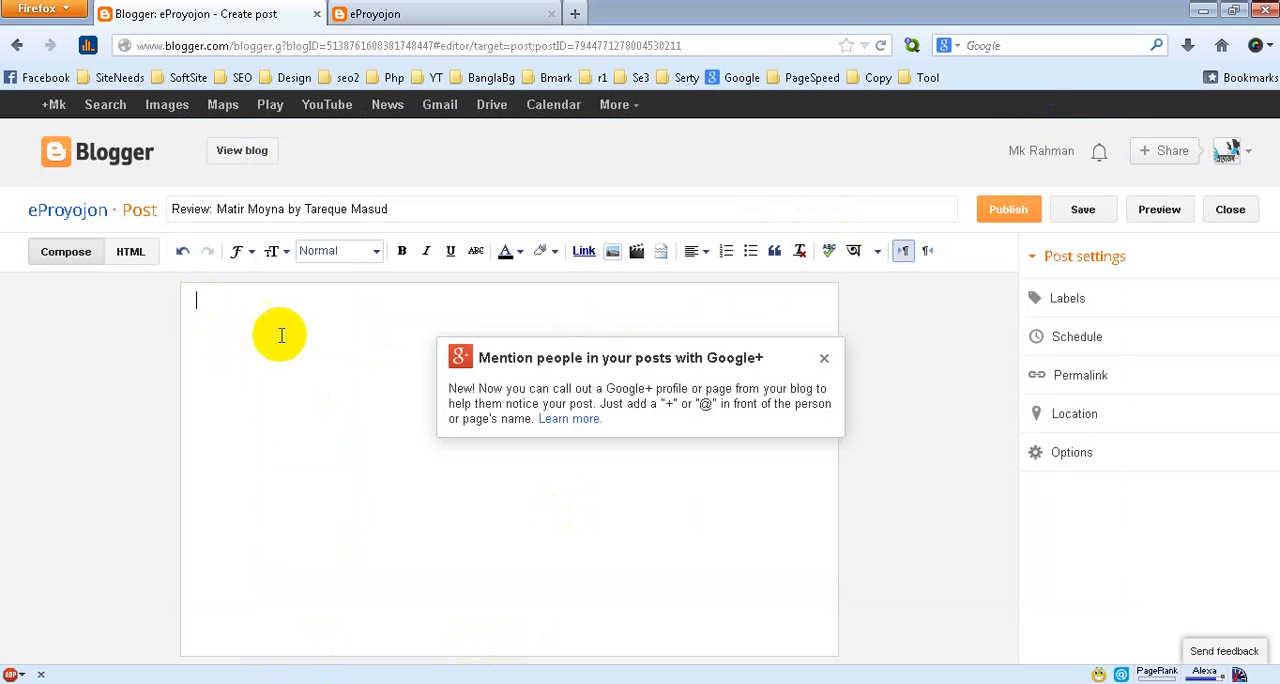
key(ctrl+v)
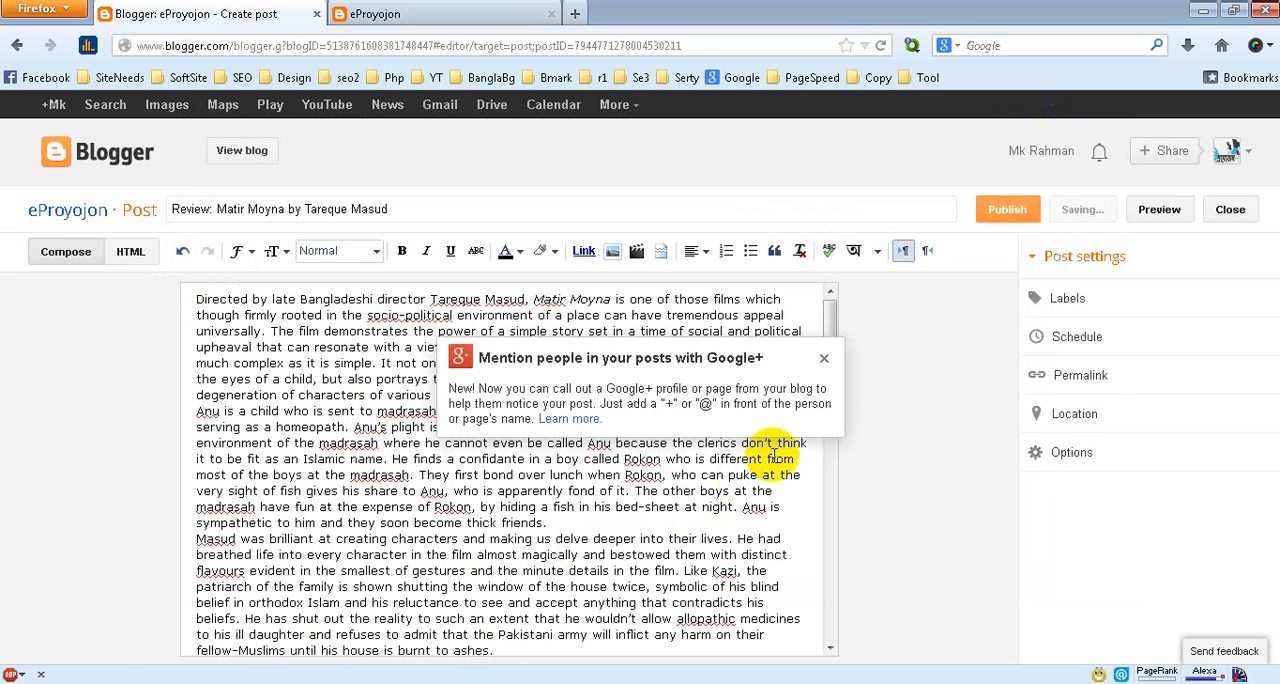
click(824, 360)
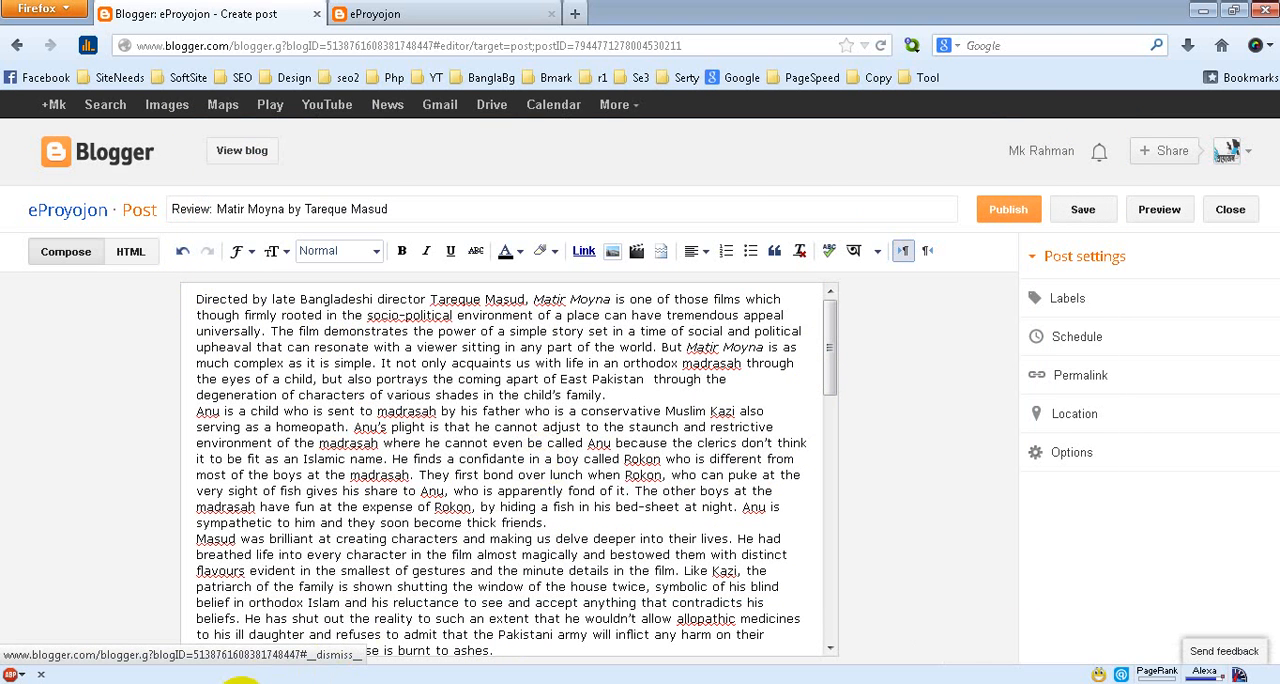
Compare the post with the original Word text and inspect the pasted Word markup in the post's HTML code
key(alt+Tab)
scroll(612, 480, up, 3)
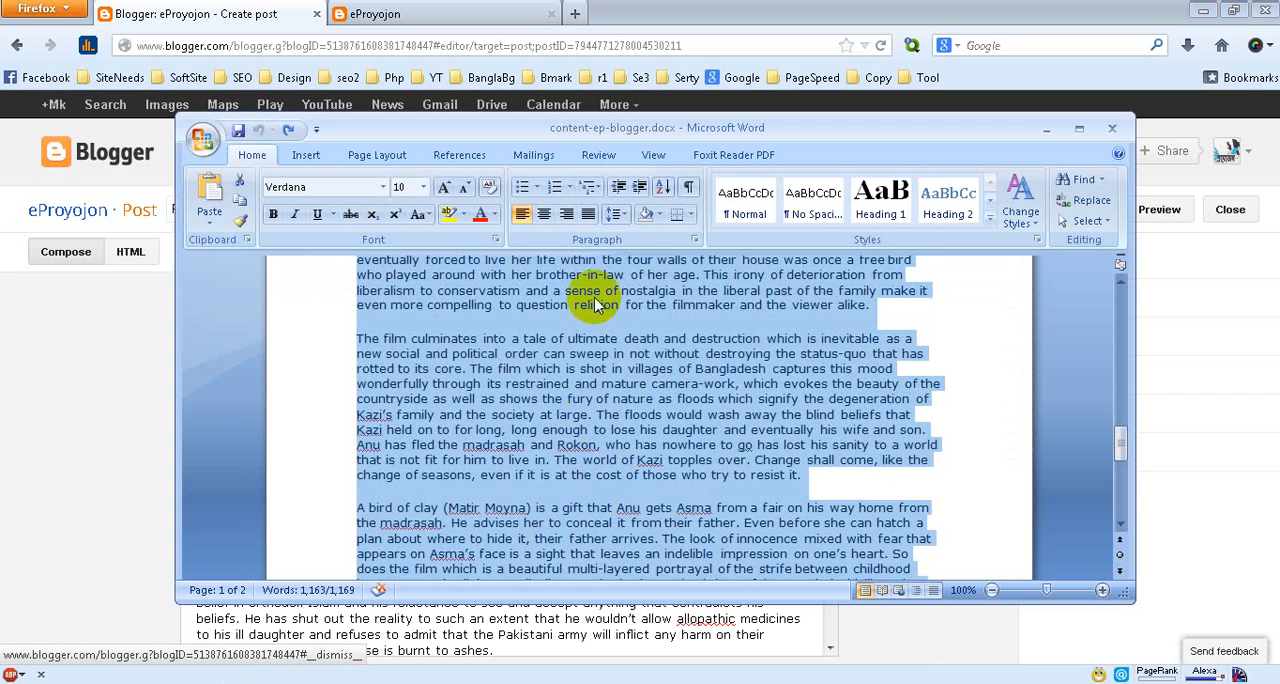
click(1045, 131)
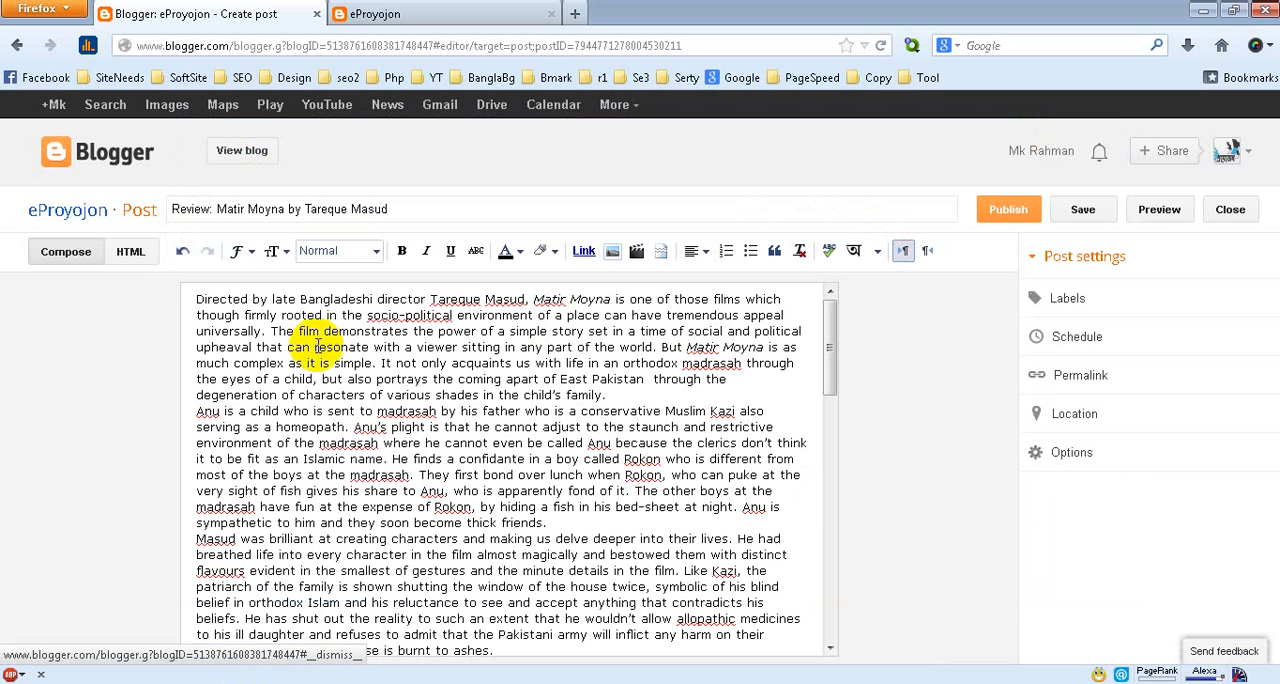
click(130, 254)
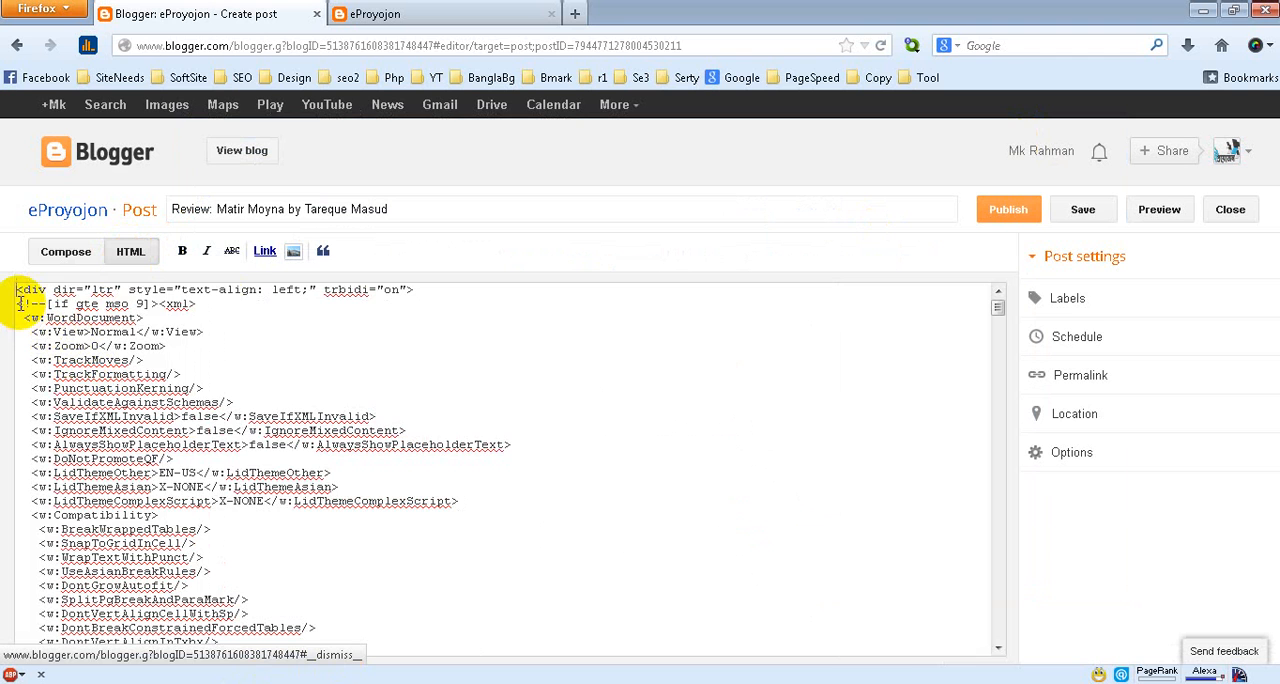
drag(16, 303, 195, 650)
drag(190, 543, 415, 594)
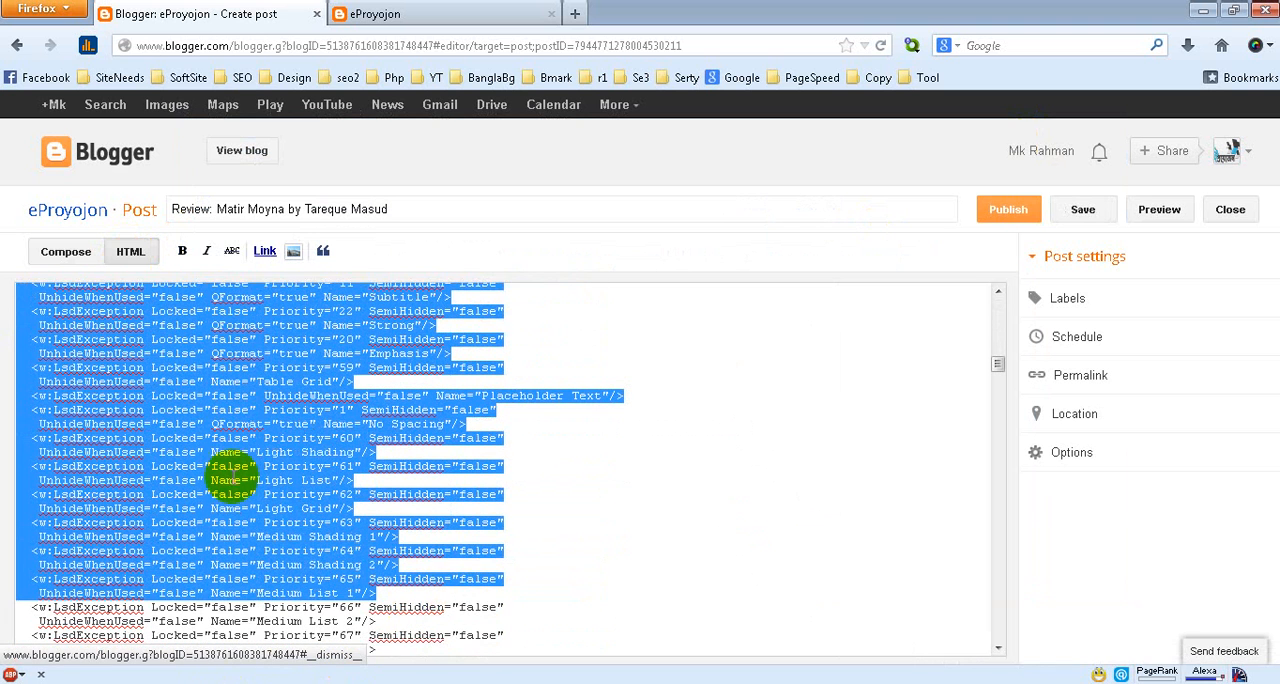
click(58, 251)
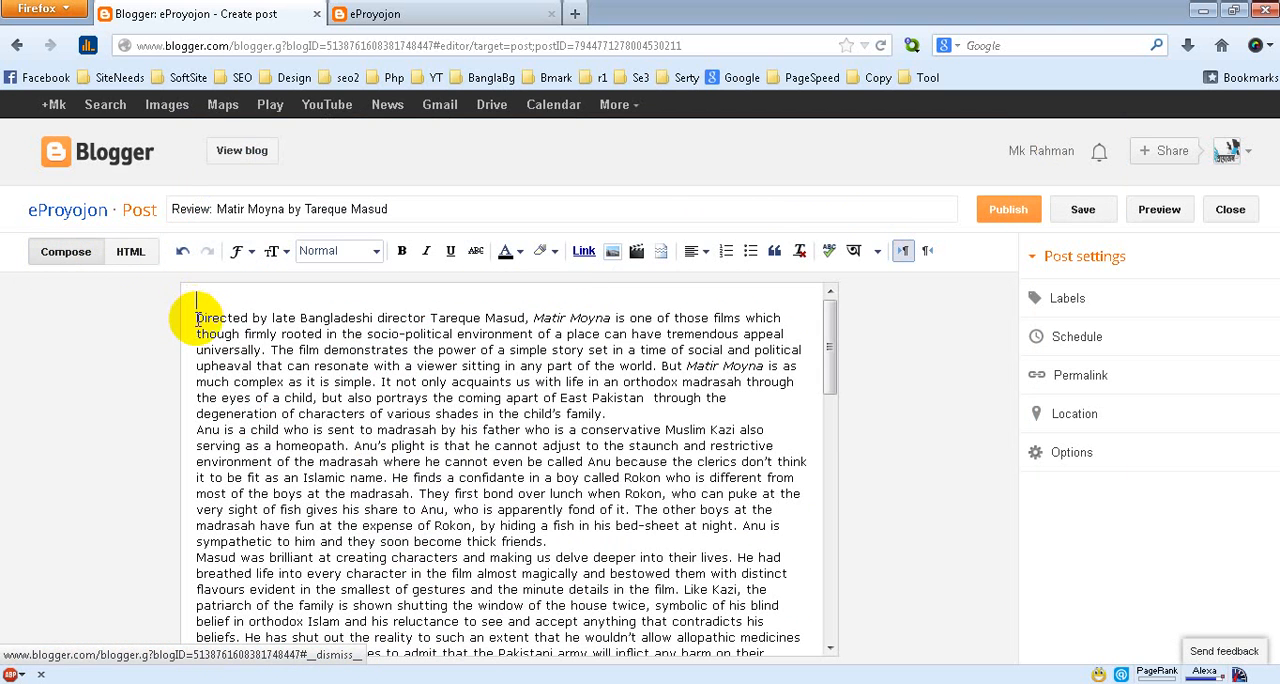
Cut all the text from the post body and delete the leftover <br /> tag from its HTML code
key(ctrl+a)
key(ctrl+x)
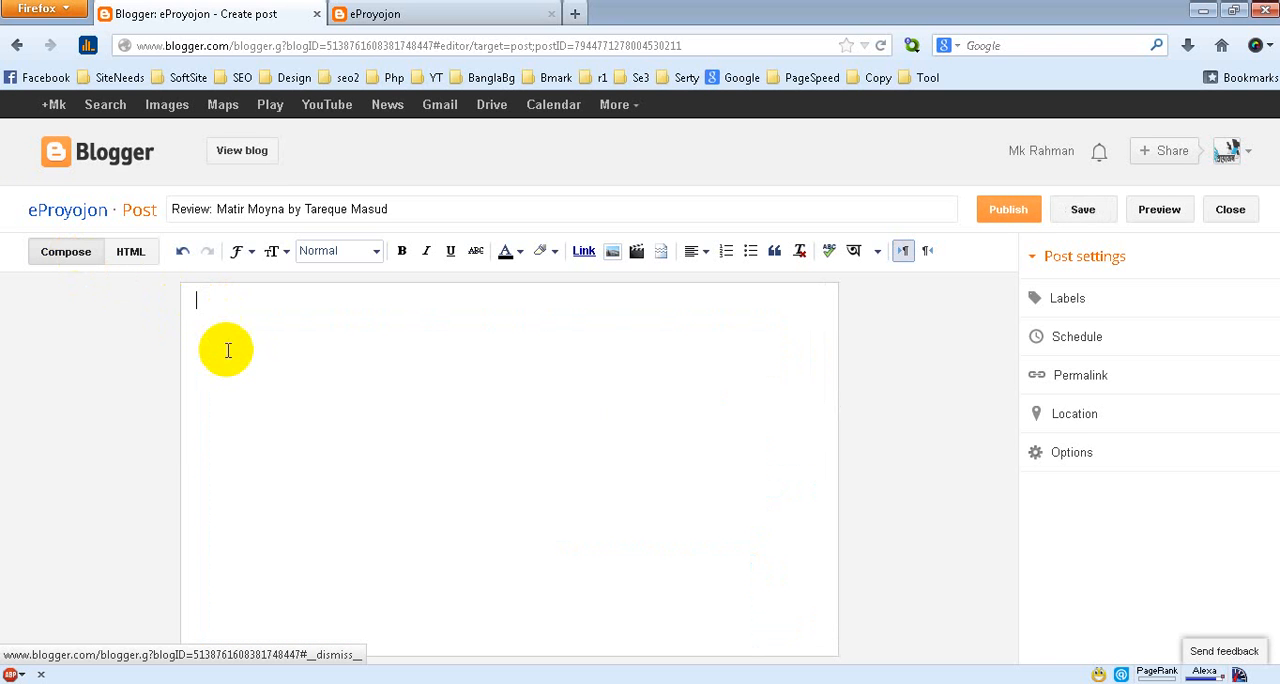
click(132, 253)
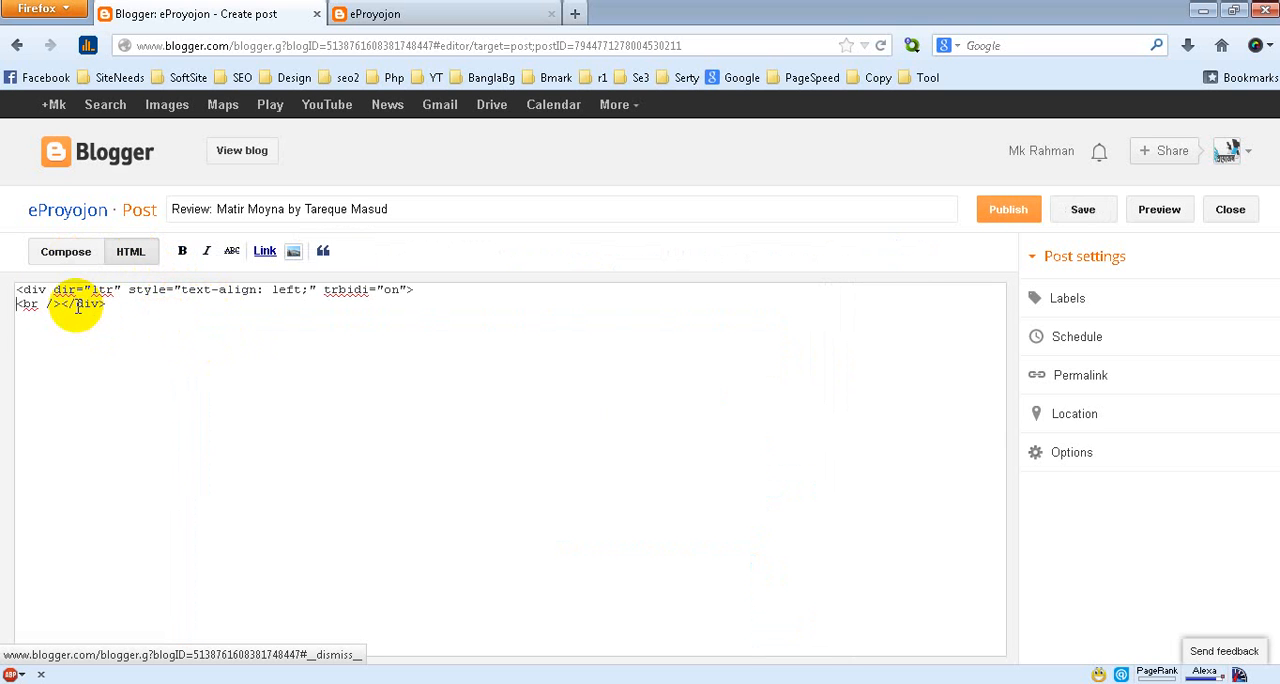
click(33, 305)
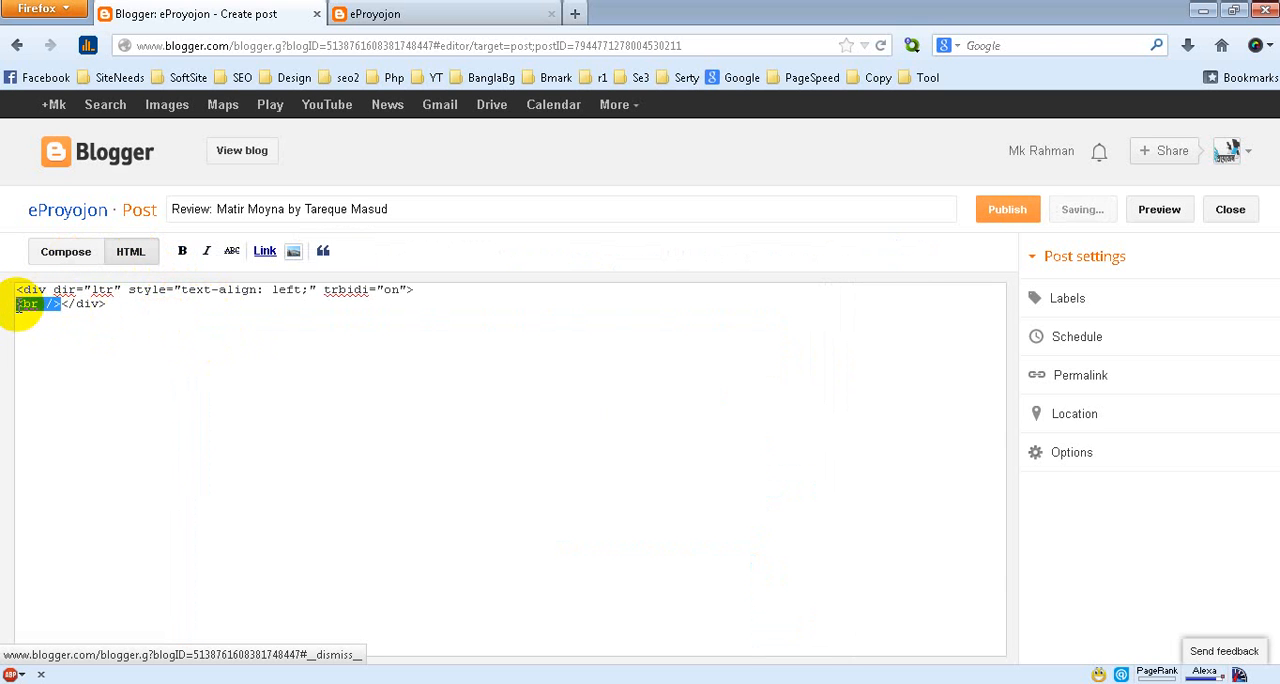
key(Delete)
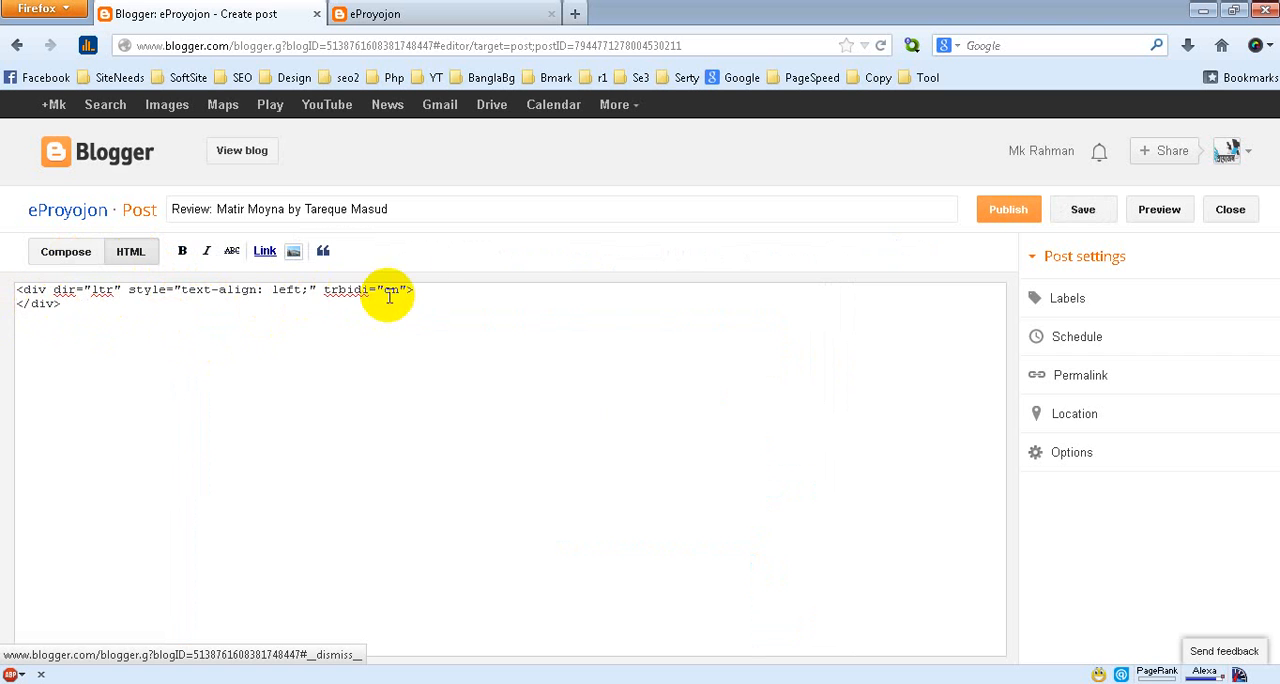
Add blank lines inside the div in the post's HTML code and paste the review's body text copied from Word there
click(425, 289)
key(Return)
key(Return)
key(Return)
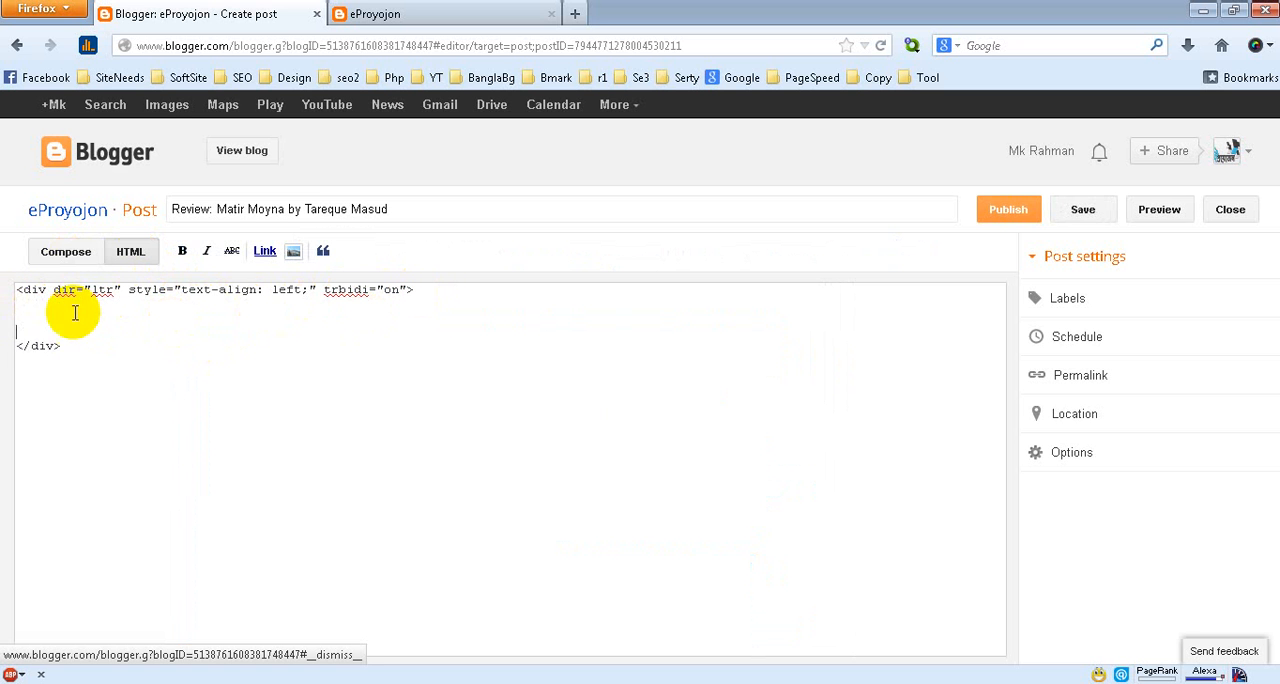
key(alt+Tab)
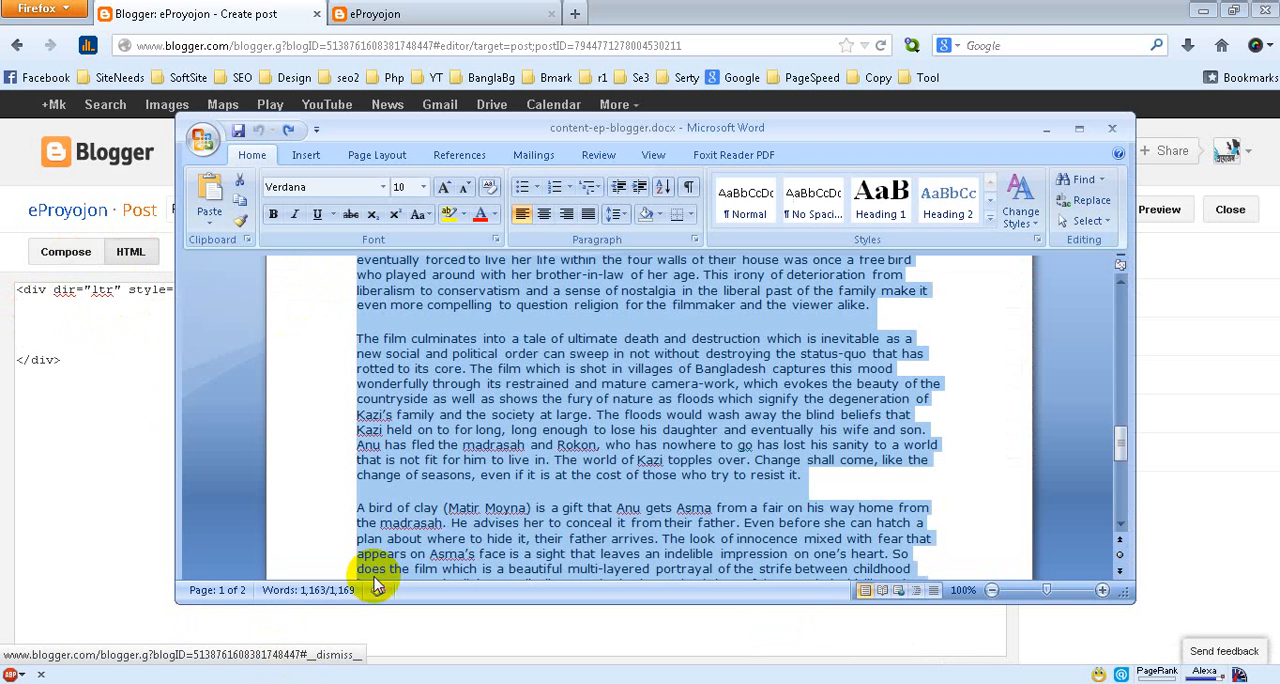
right_click(478, 322)
click(505, 350)
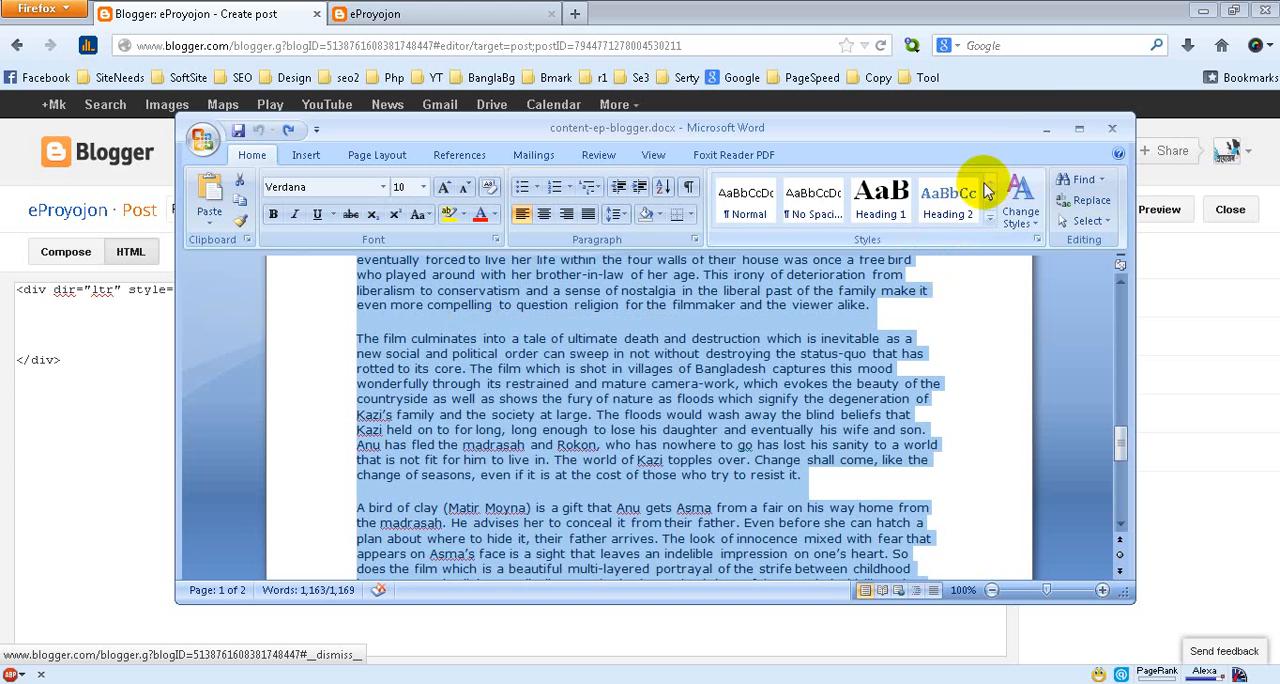
click(1046, 128)
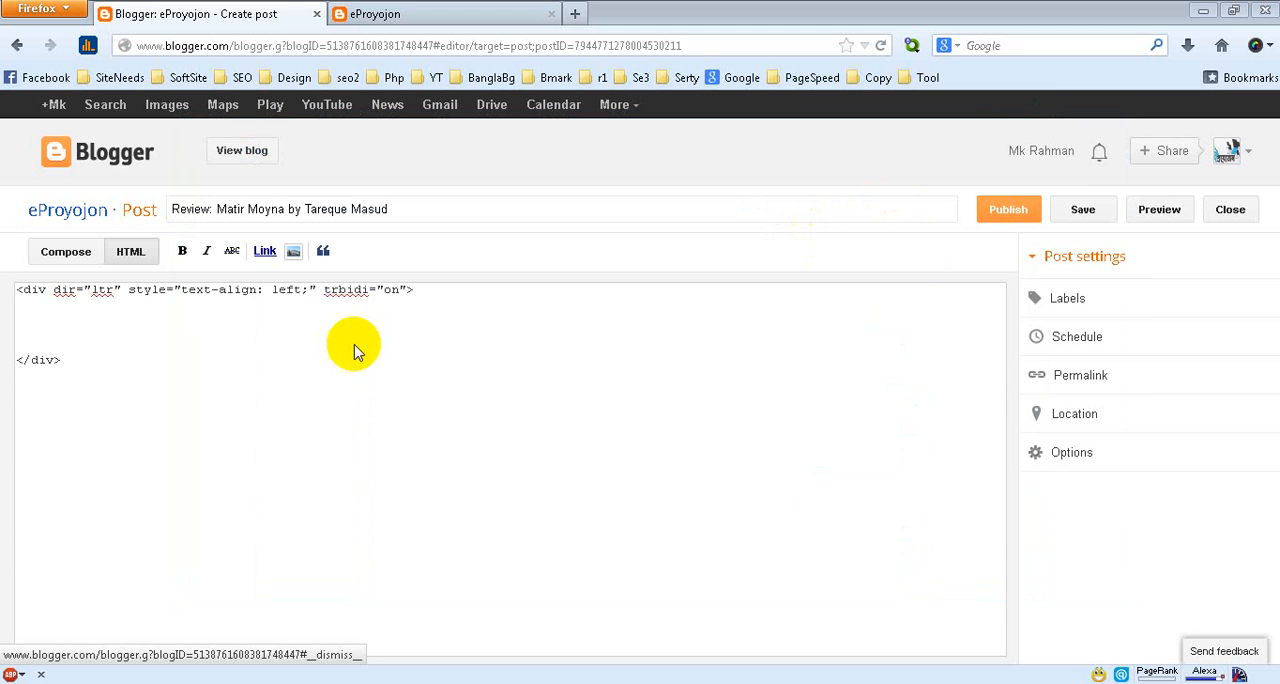
right_click(42, 322)
click(86, 403)
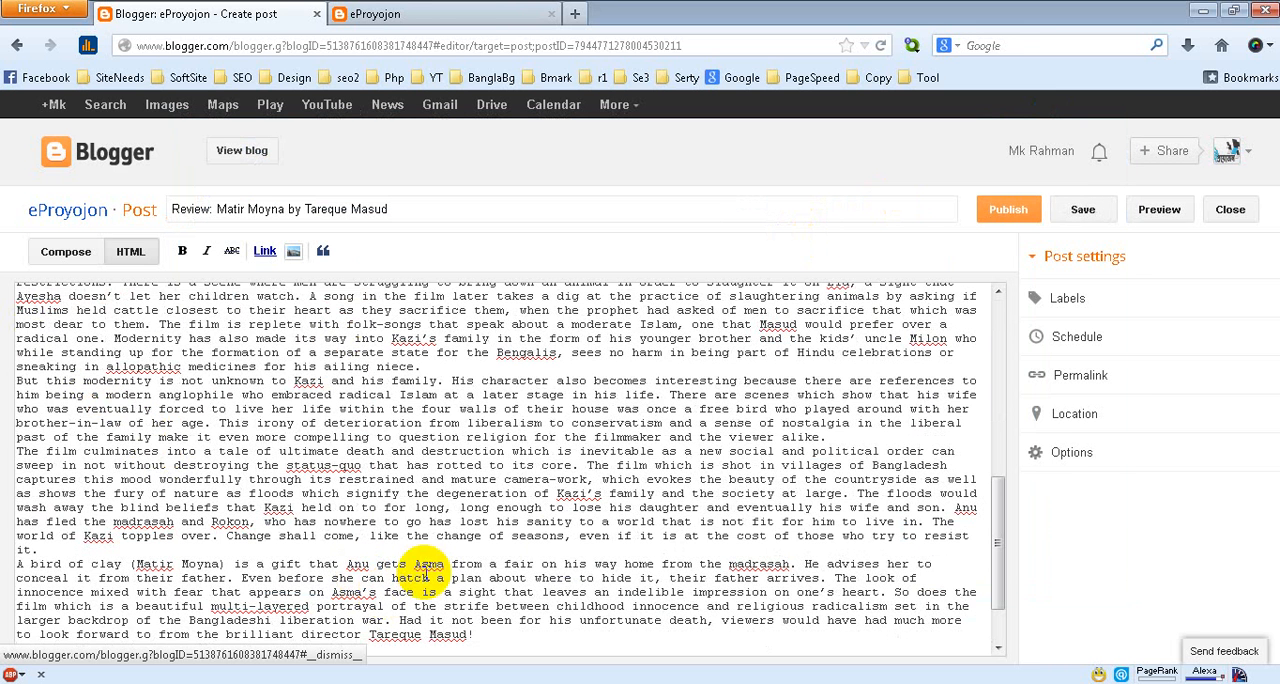
Examine the start of the pasted review in the HTML code and compare it with the Compose view
drag(996, 543, 997, 294)
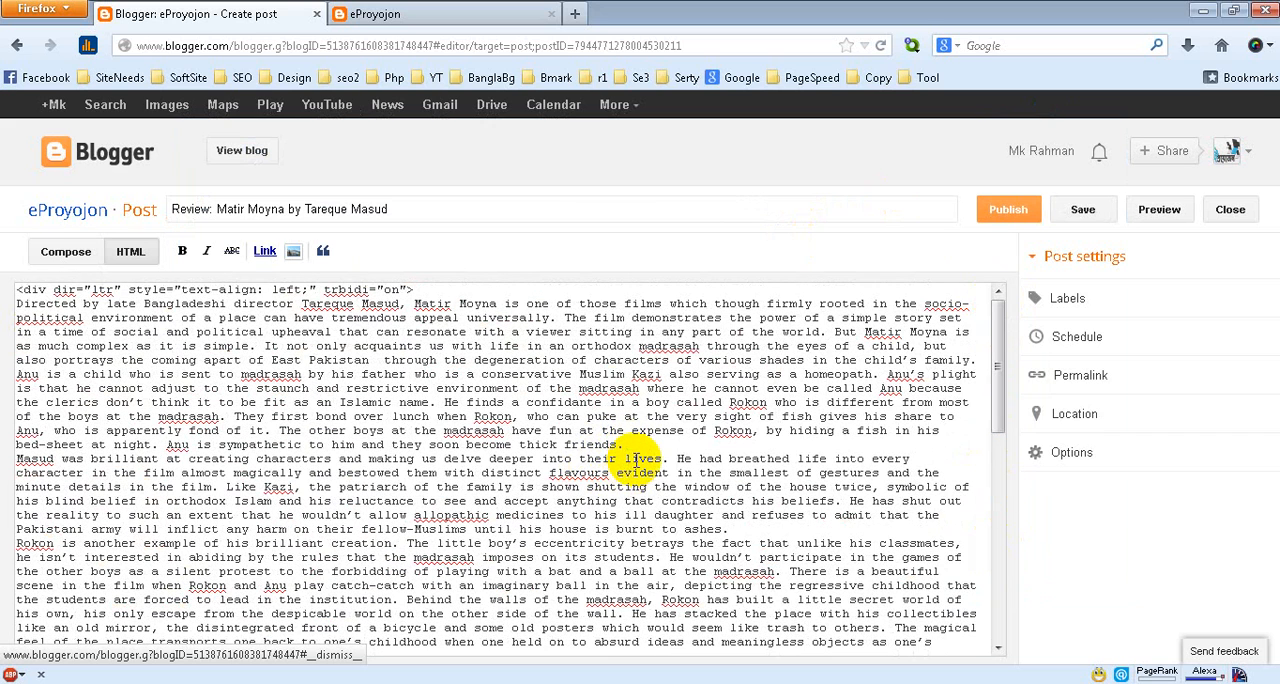
click(65, 252)
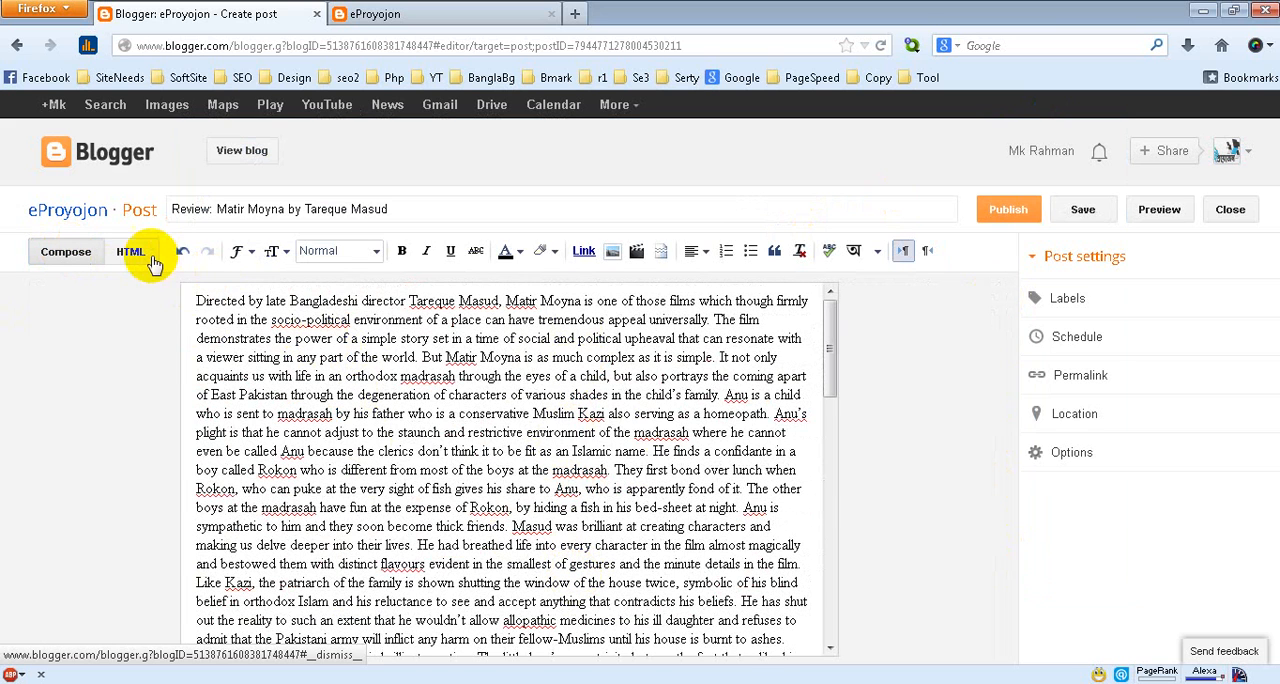
click(131, 253)
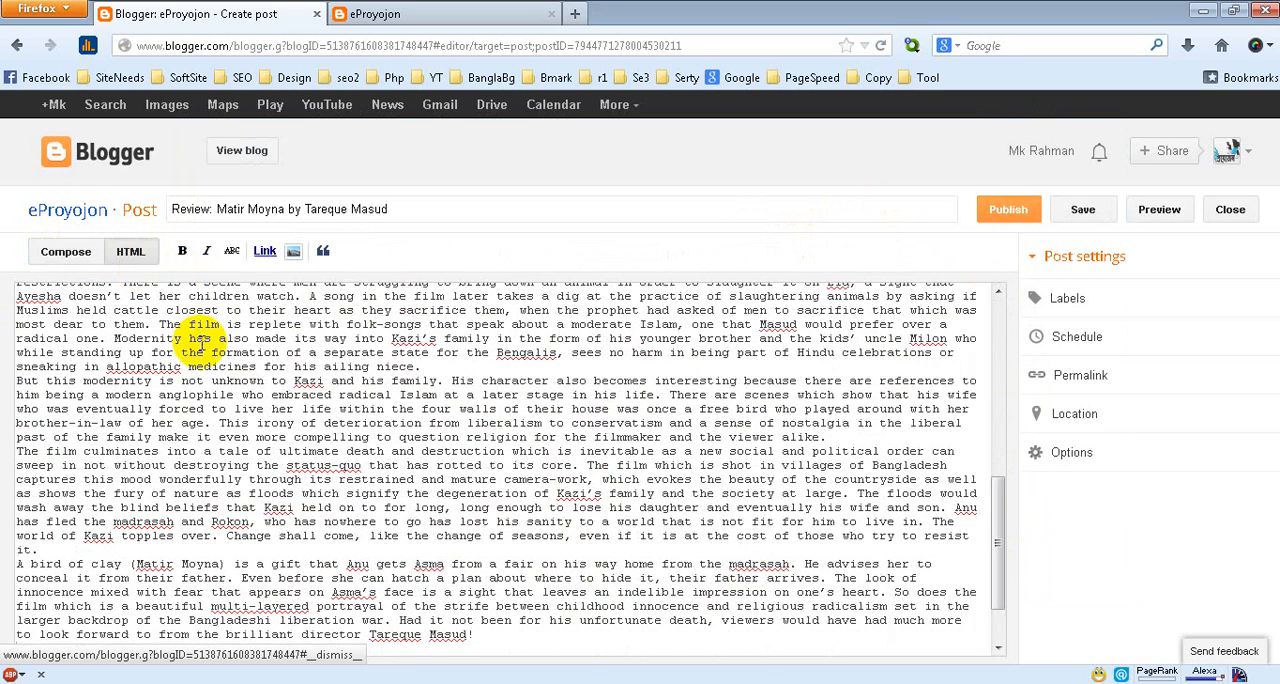
Delete all the text from the post body in the Compose view
click(63, 252)
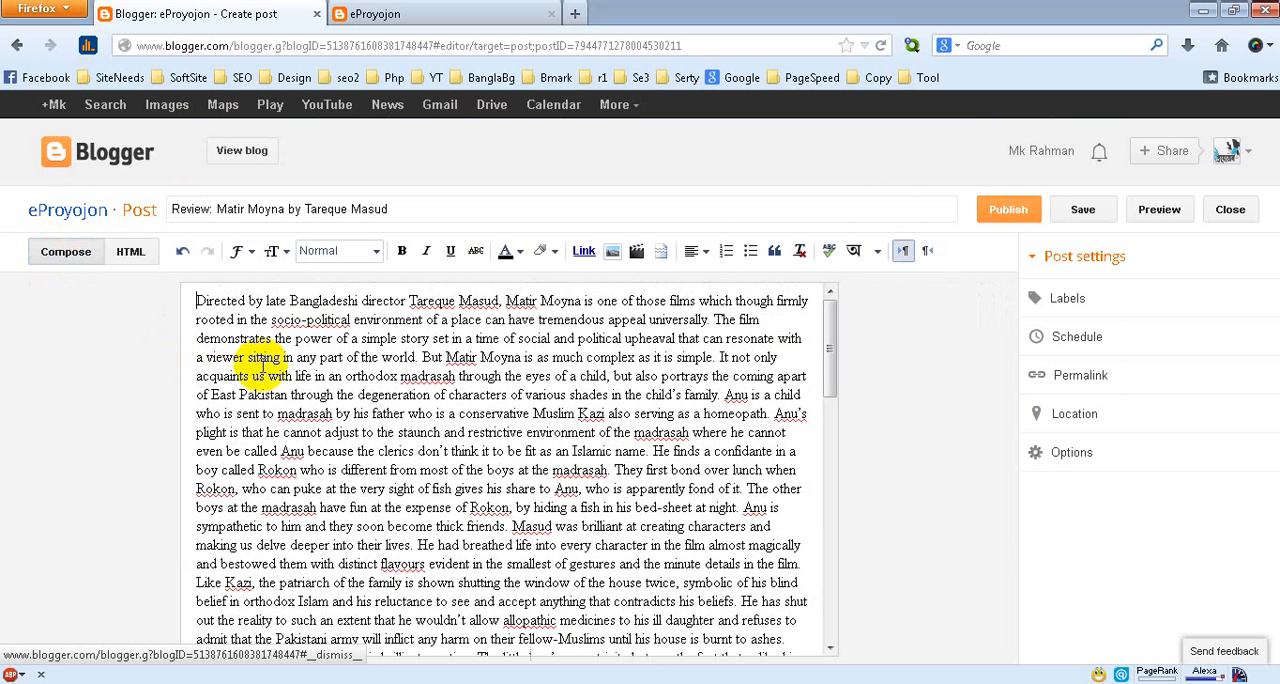
key(ctrl+a)
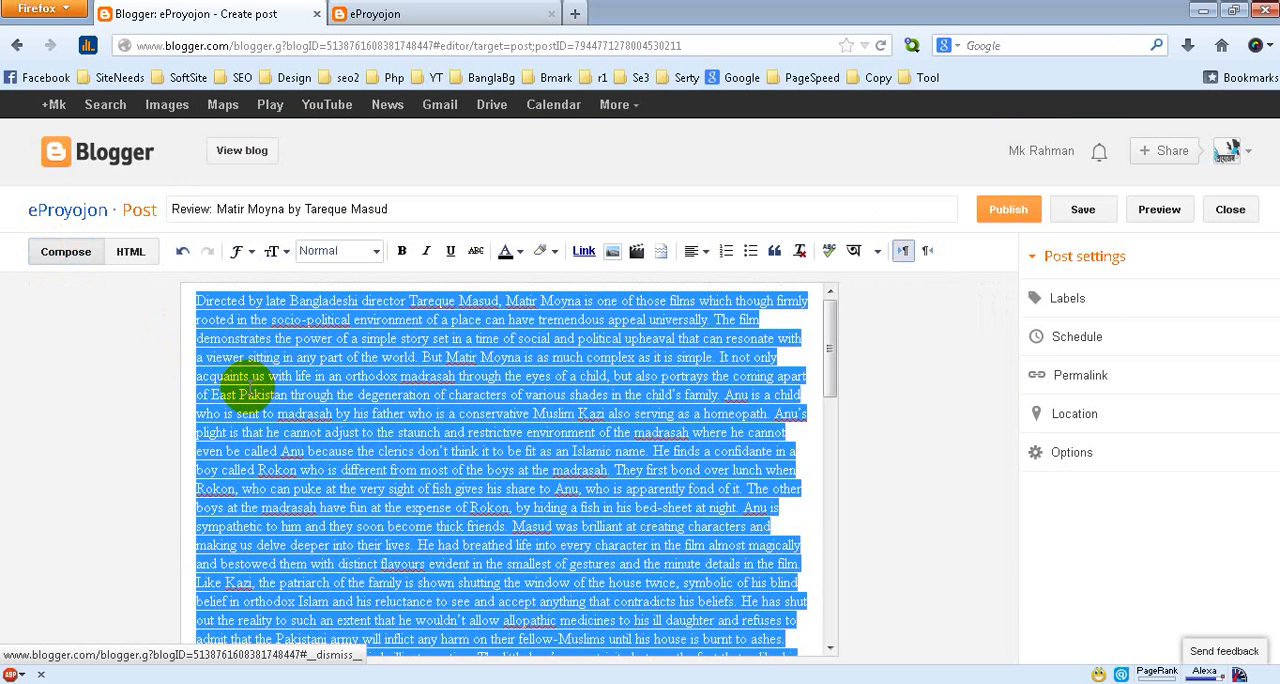
key(Delete)
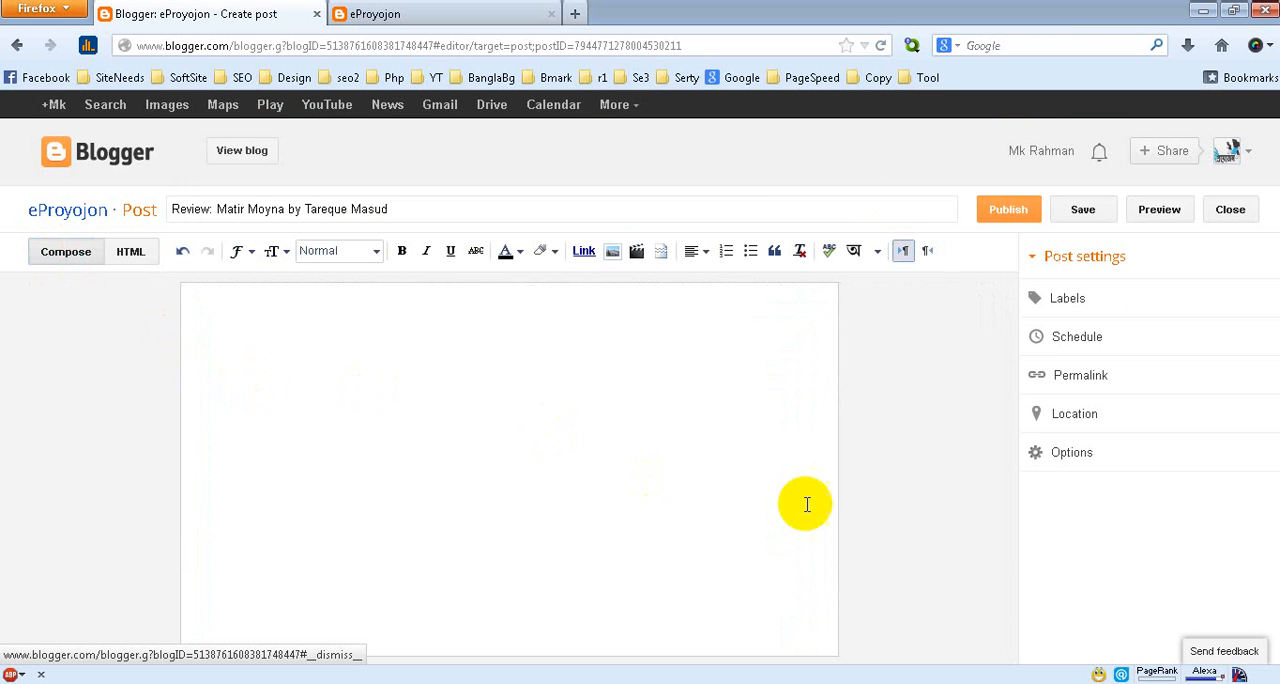
Set the post's line breaks option to Press "Enter" for line breaks and place the cursor inside the div in its HTML code
click(1090, 455)
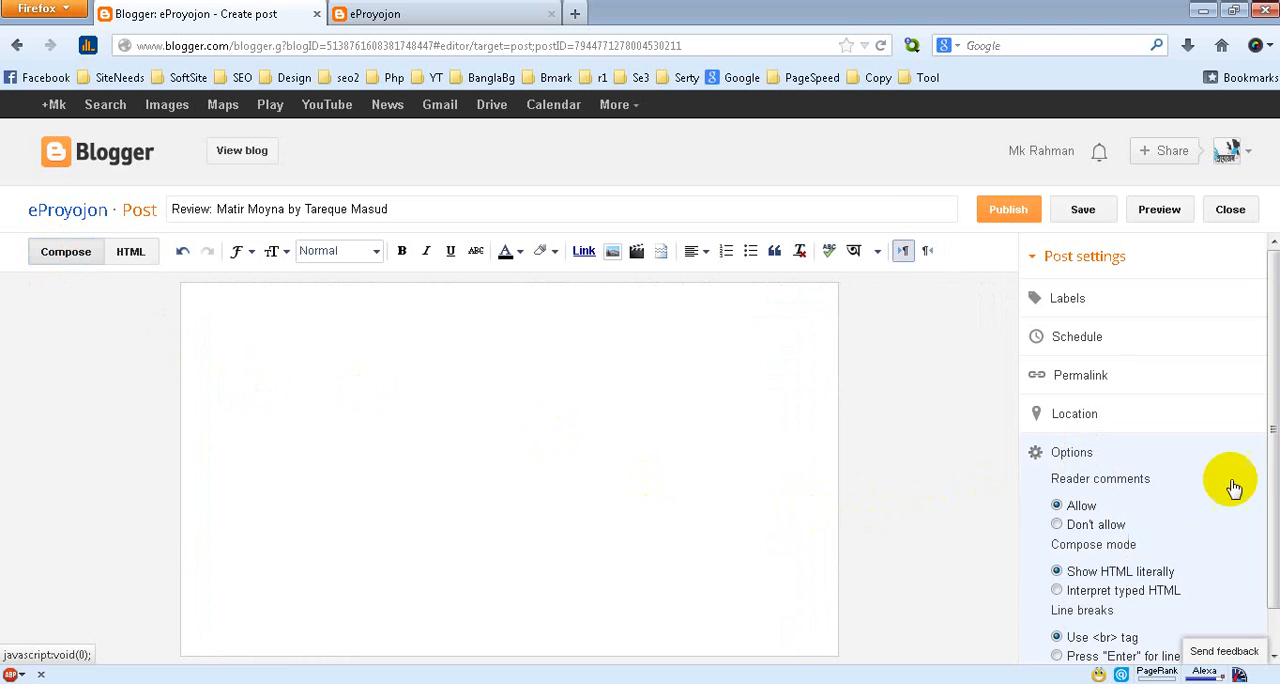
scroll(1272, 482, down, 1)
scroll(1272, 482, down, 1)
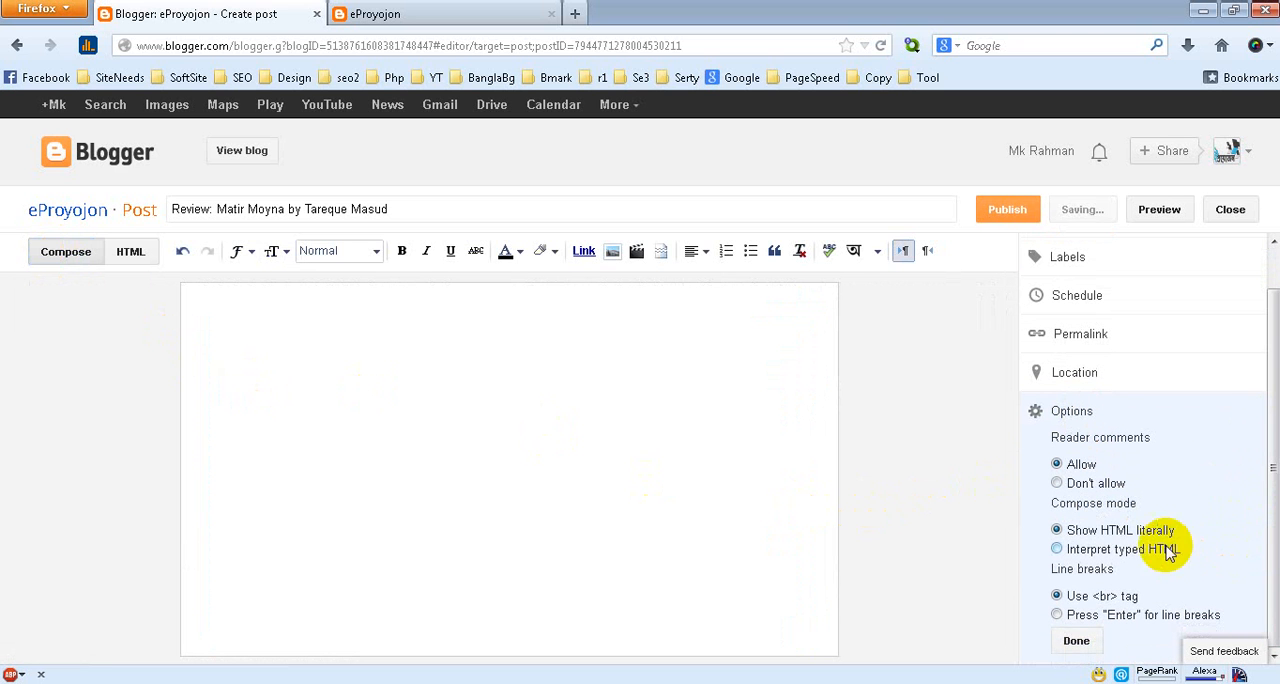
click(1057, 615)
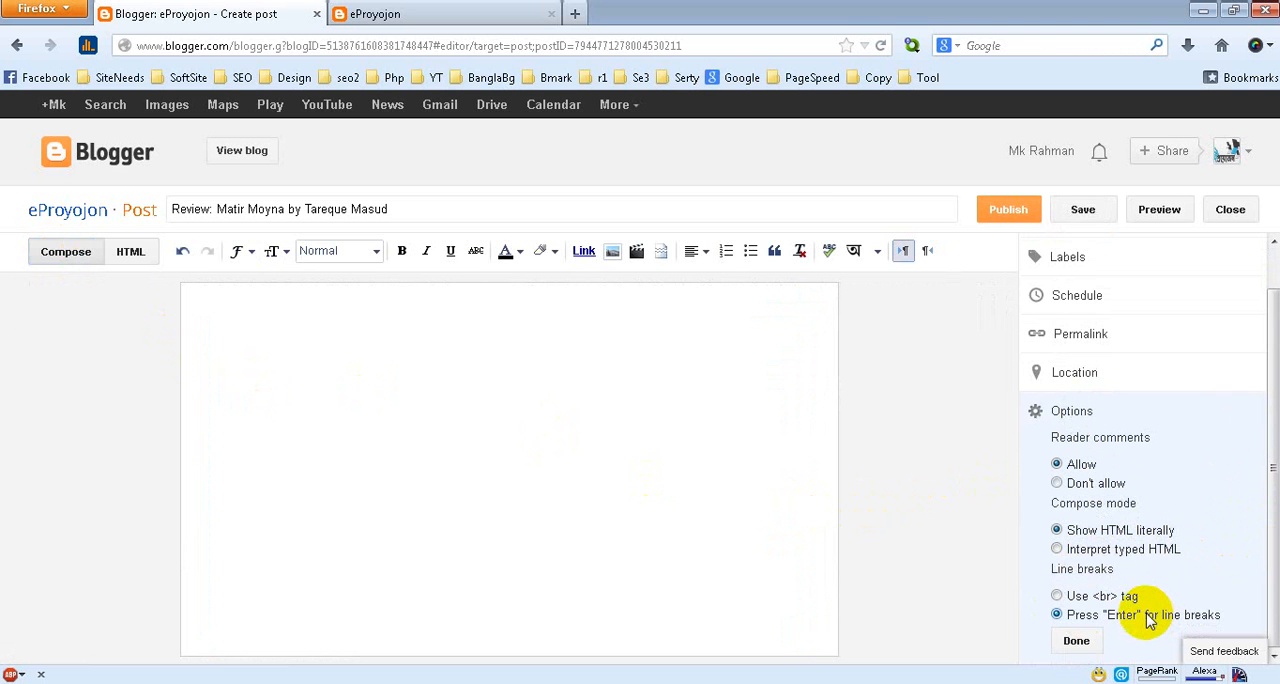
click(1078, 641)
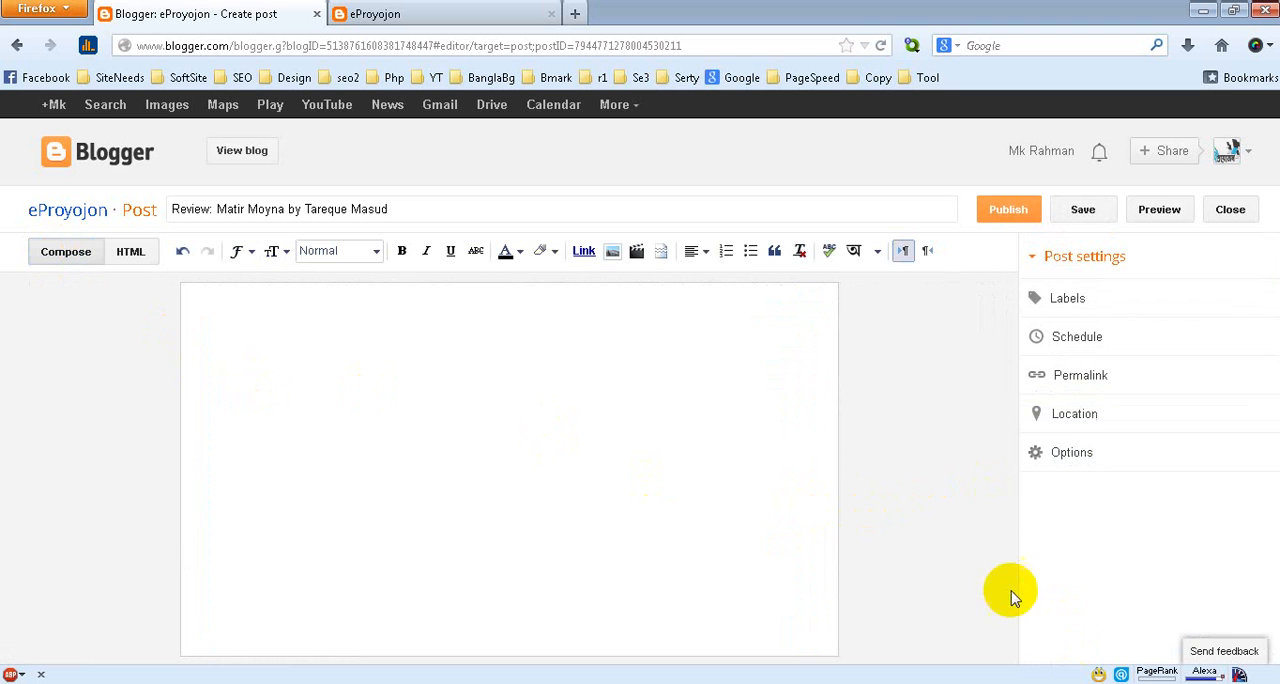
click(130, 251)
click(56, 306)
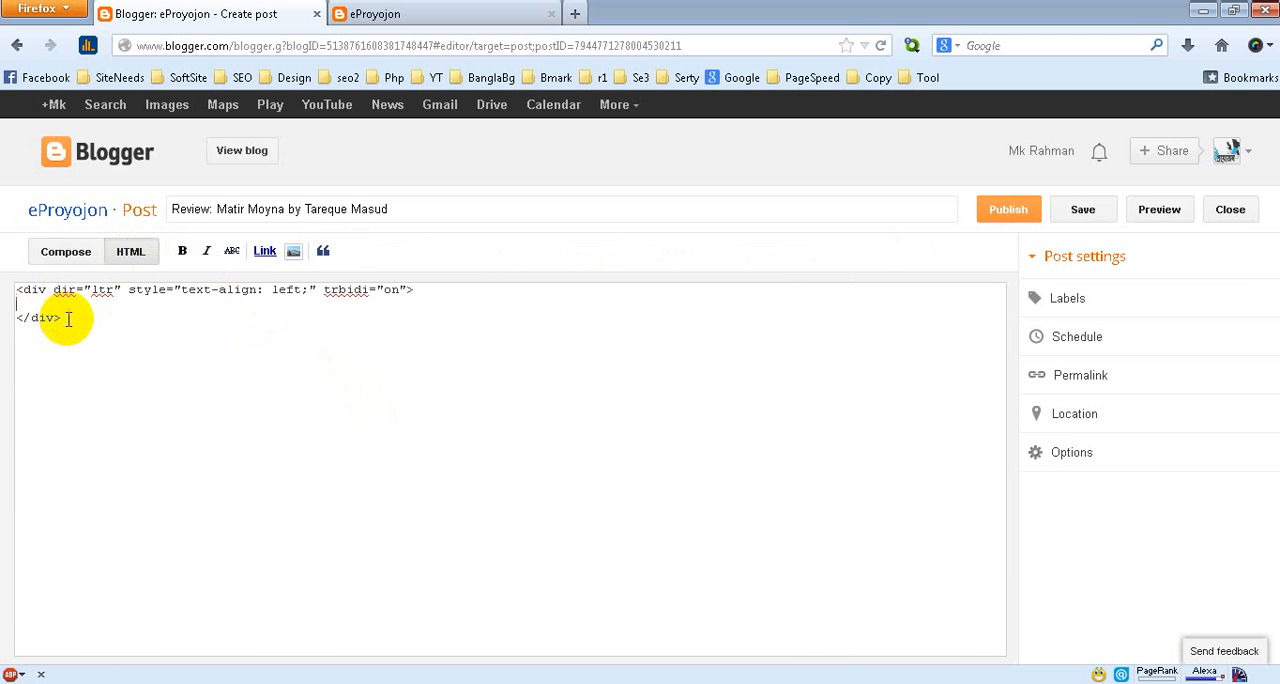
key(ctrl+v)
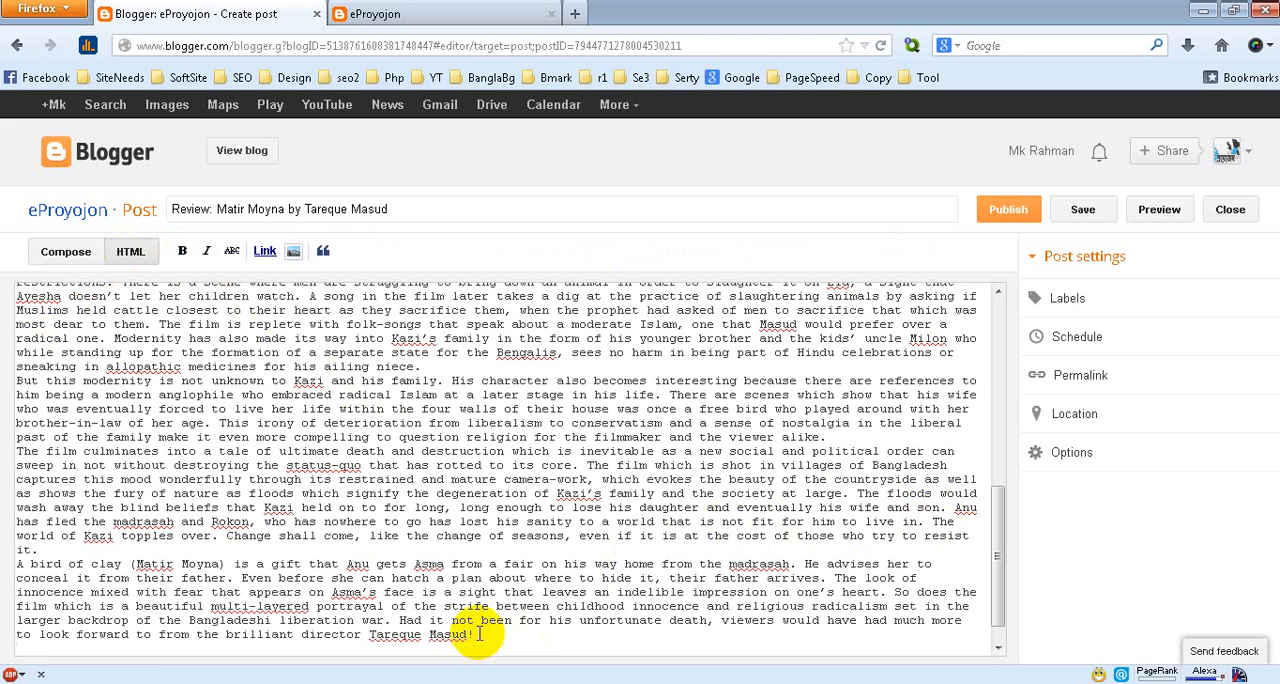
drag(479, 633, 22, 304)
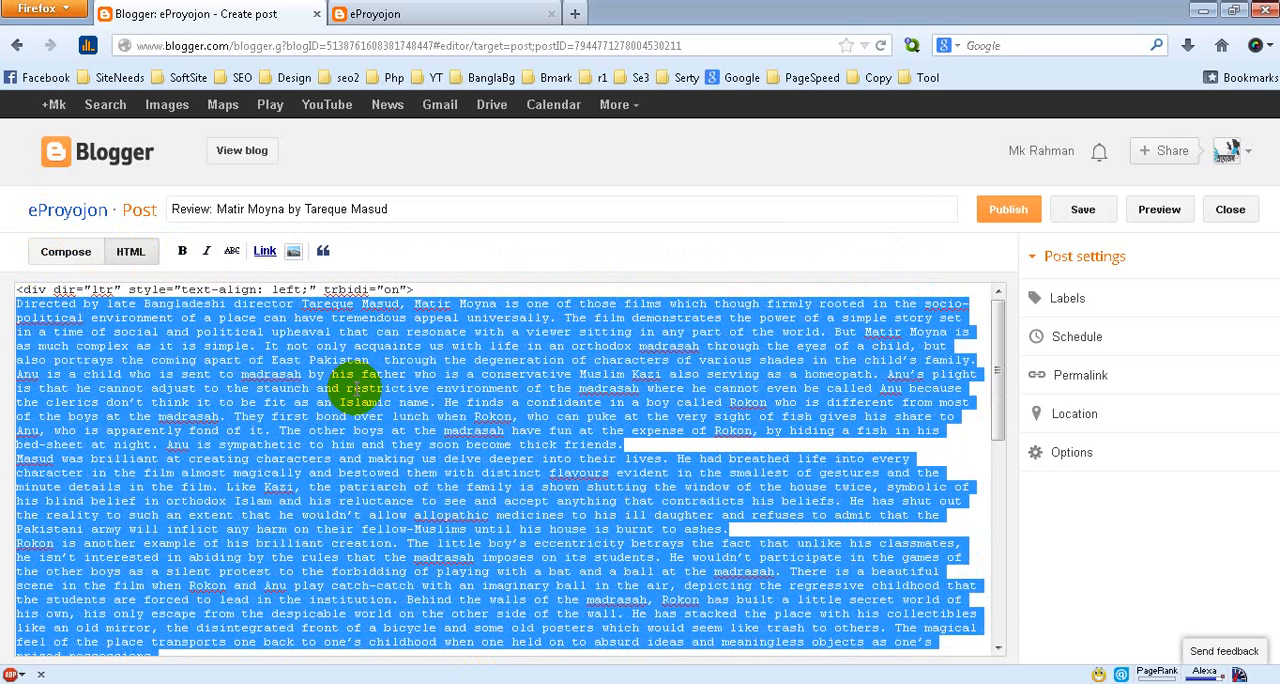
key(Delete)
Copy the selected review text again from content-ep-blogger.docx in Word and paste it inside the div in the post's HTML code
click(263, 679)
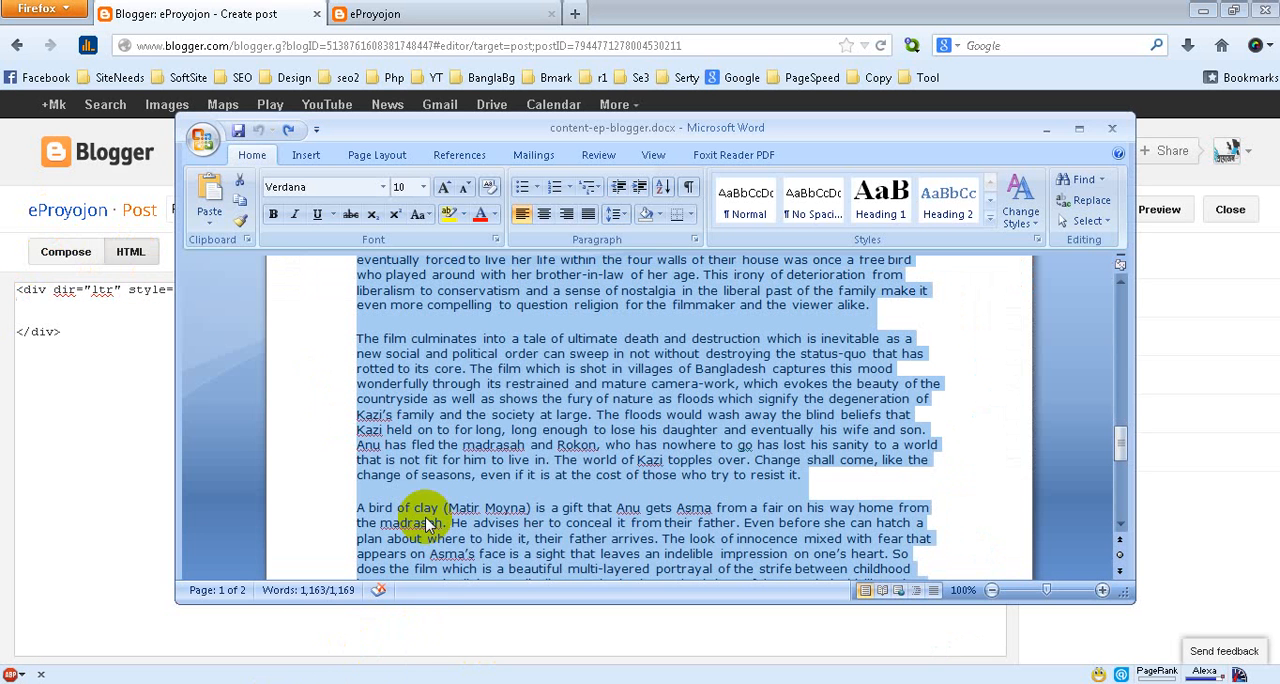
right_click(462, 352)
click(518, 392)
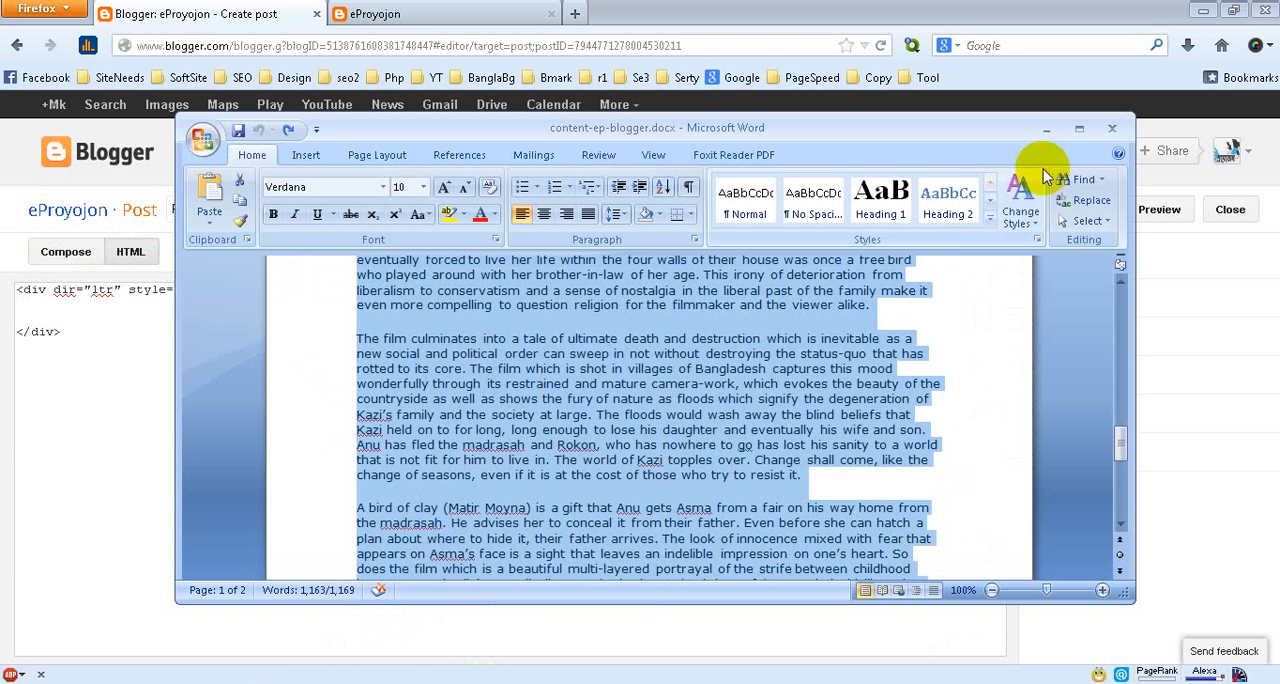
click(1046, 128)
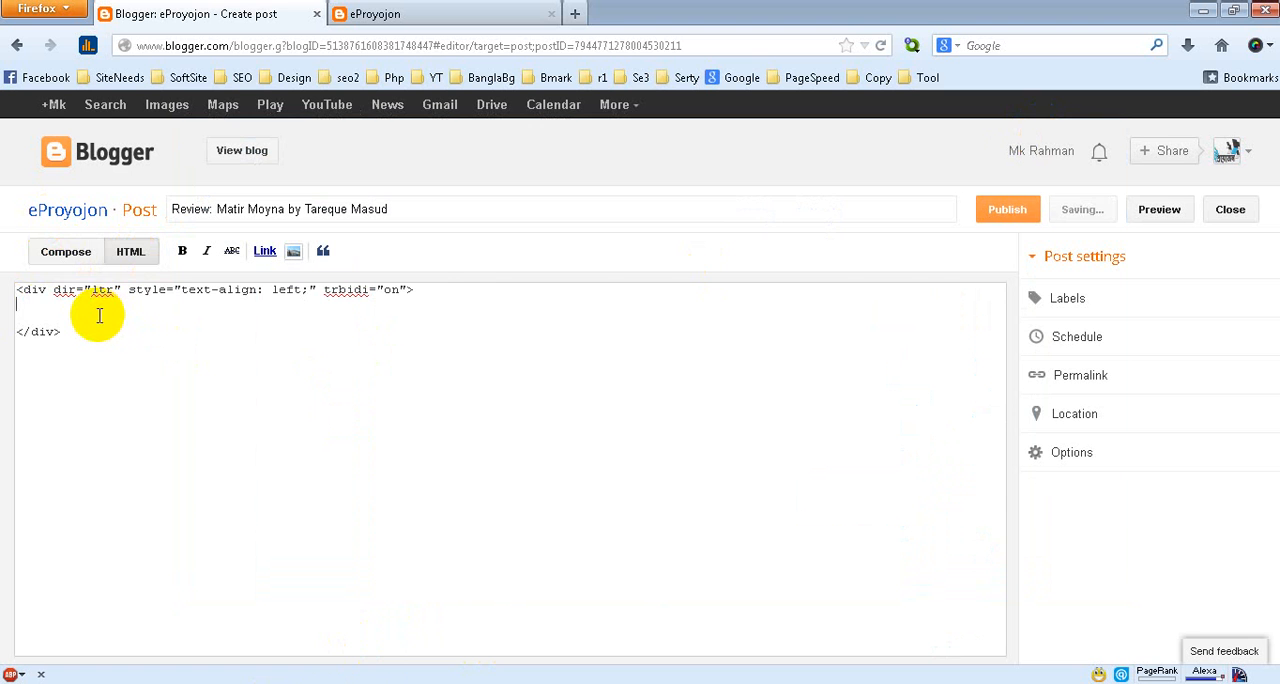
key(ctrl+v)
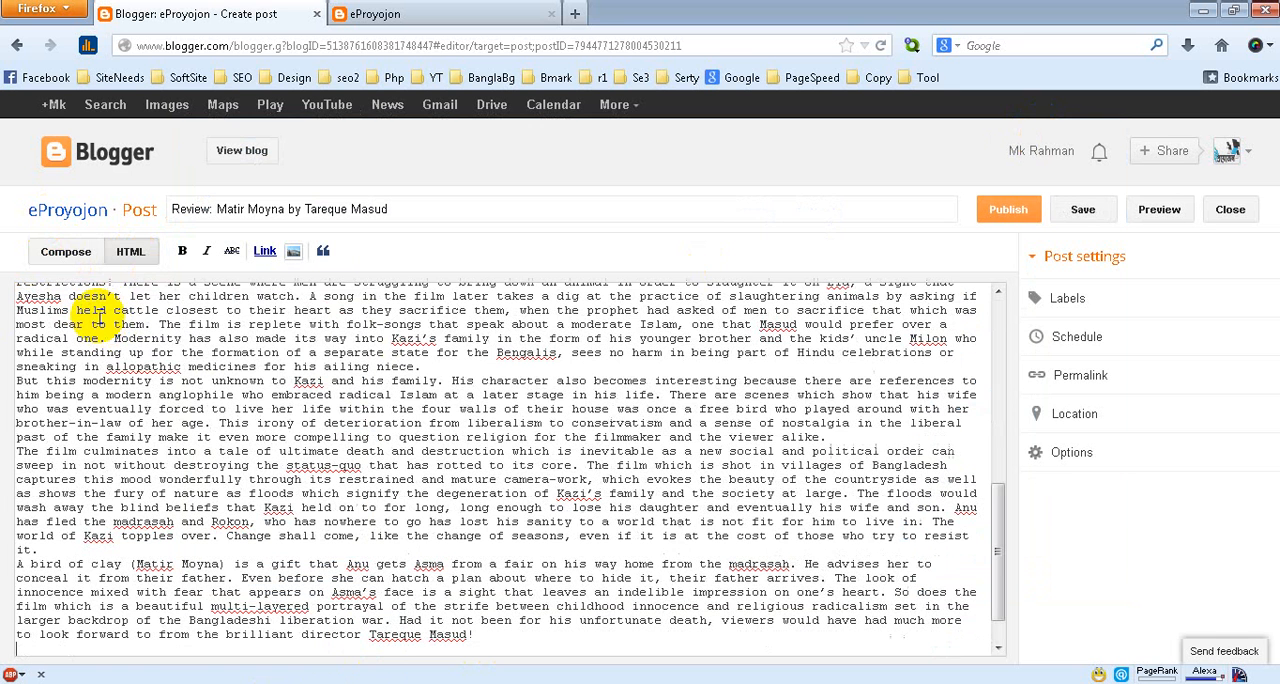
Insert a blank line after each of the first four paragraphs of the review in the Compose view
click(65, 257)
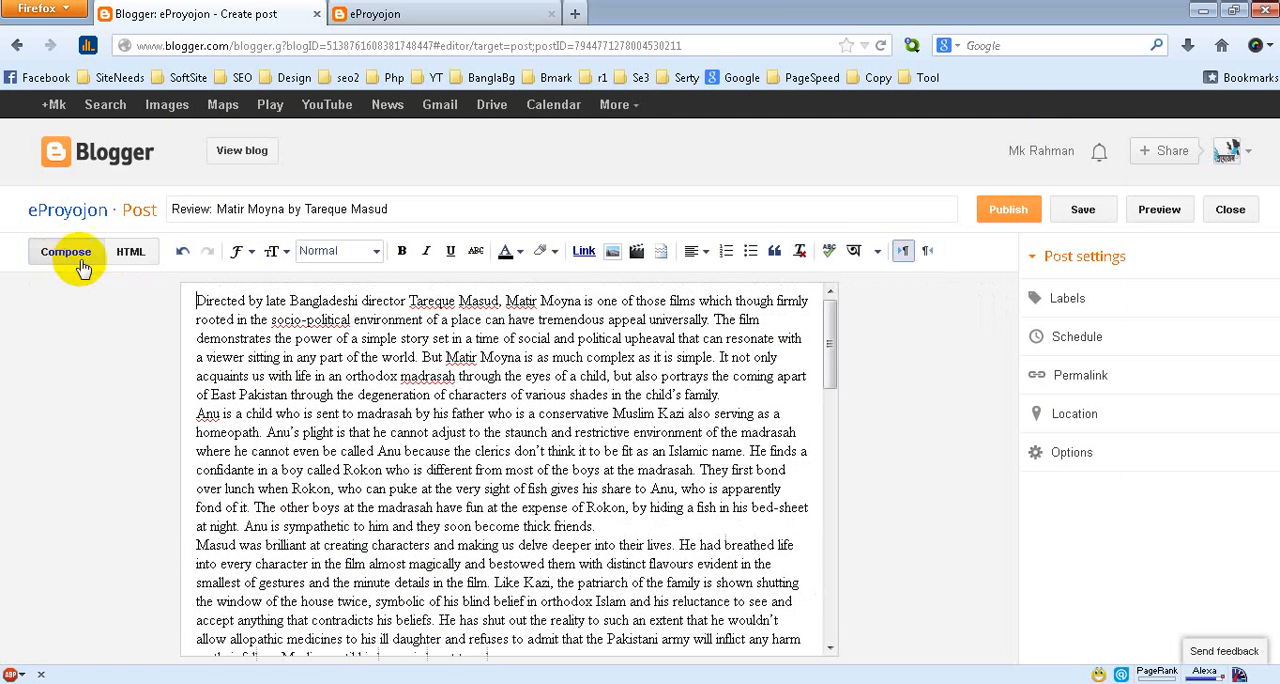
click(723, 396)
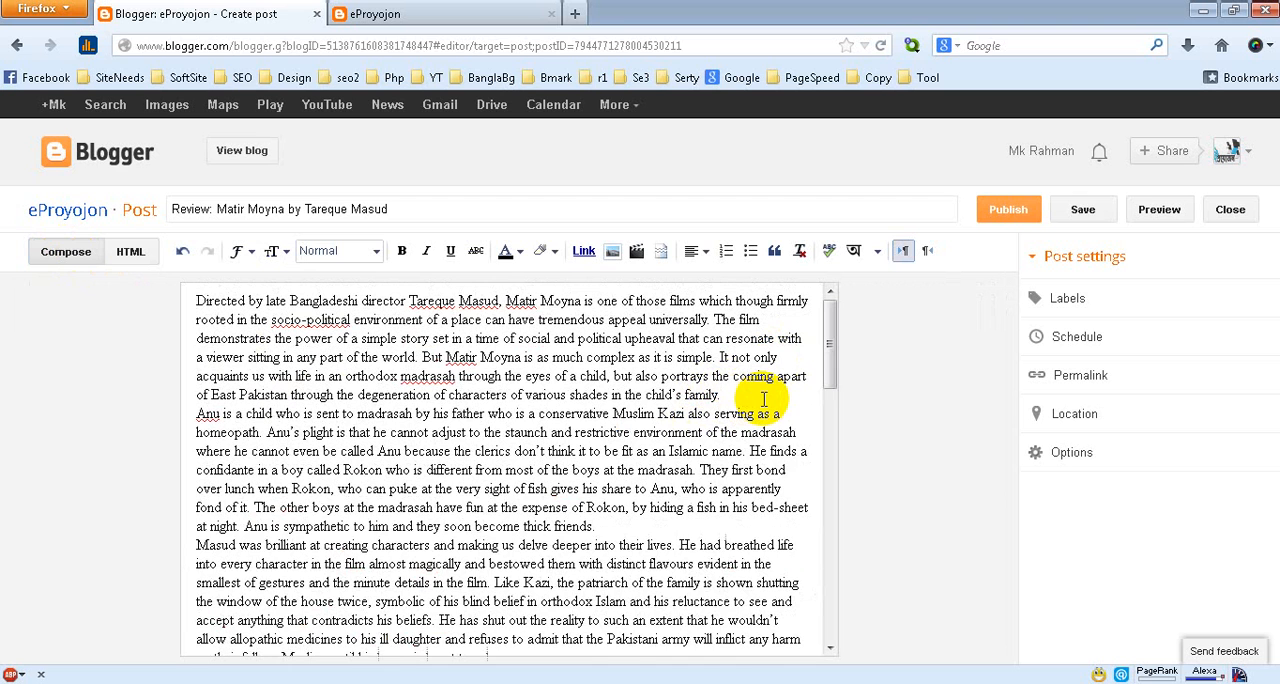
key(Return)
click(636, 542)
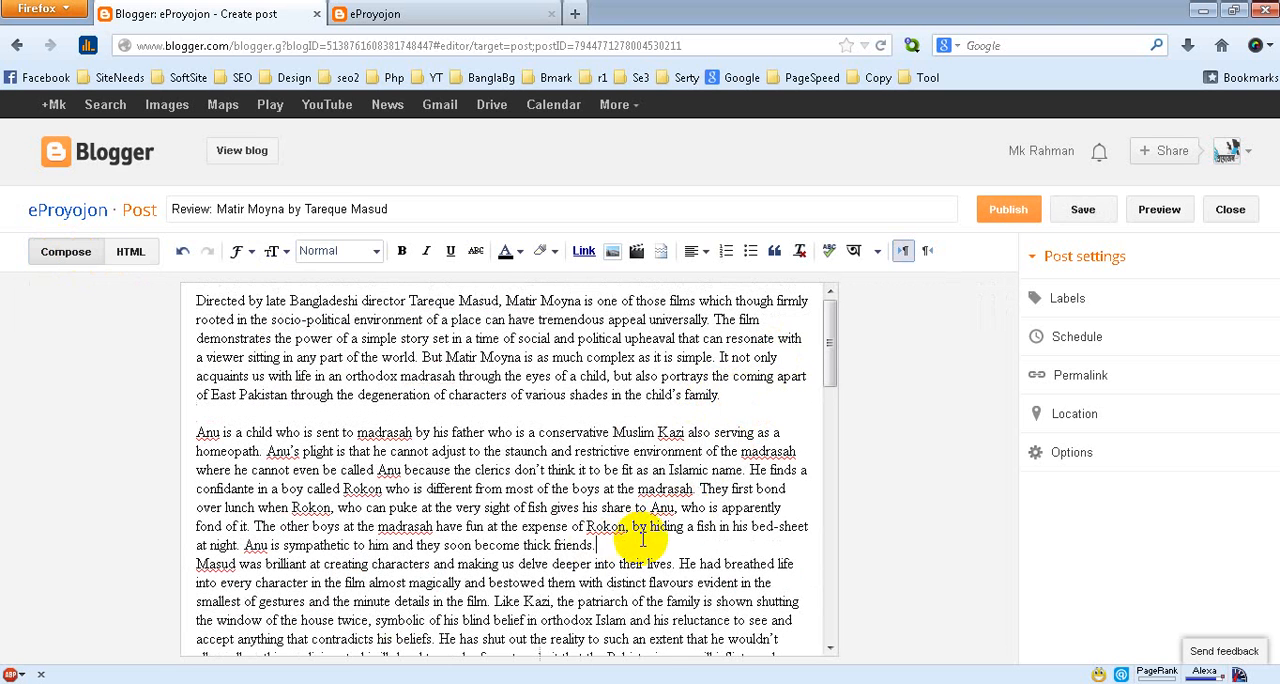
key(Return)
drag(829, 366, 663, 435)
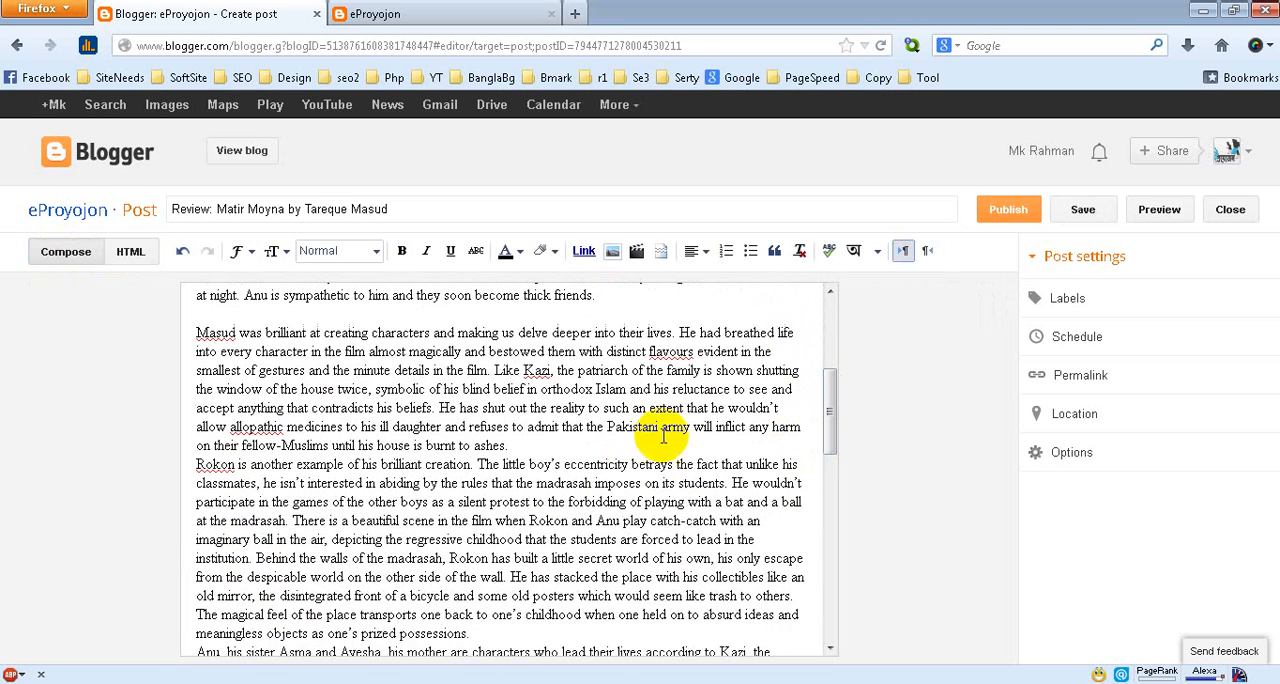
click(520, 445)
key(Return)
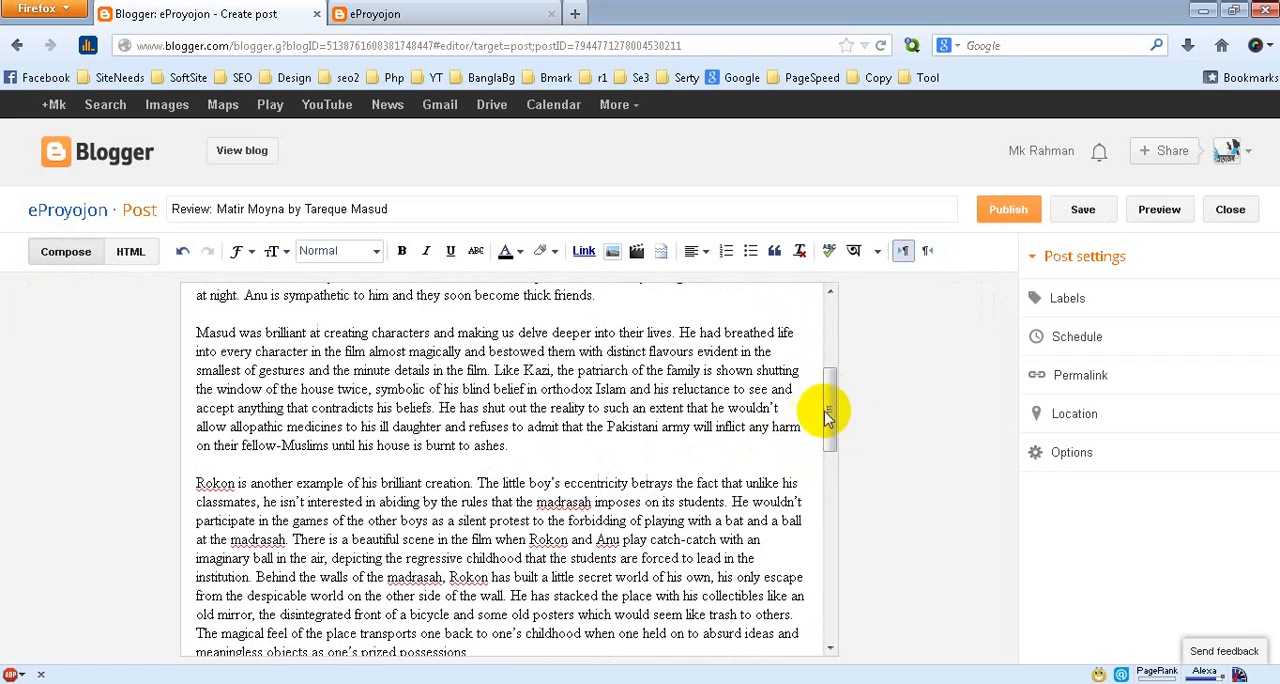
drag(826, 415, 820, 455)
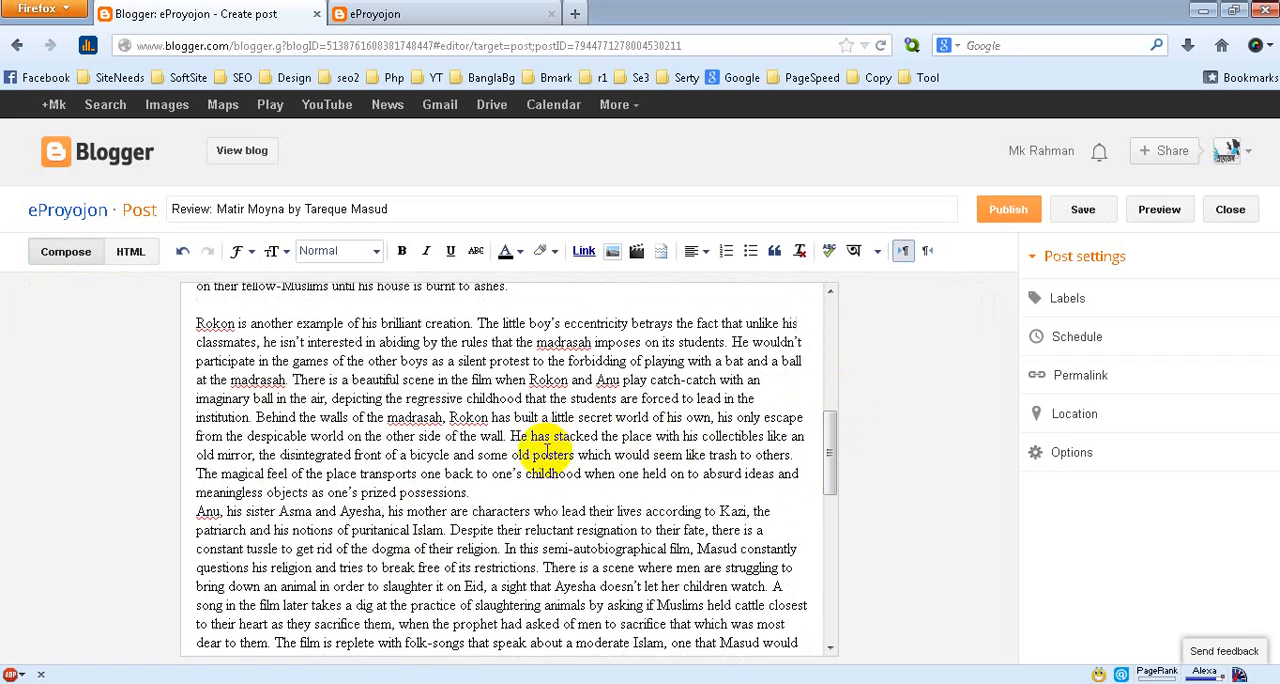
click(468, 492)
key(Return)
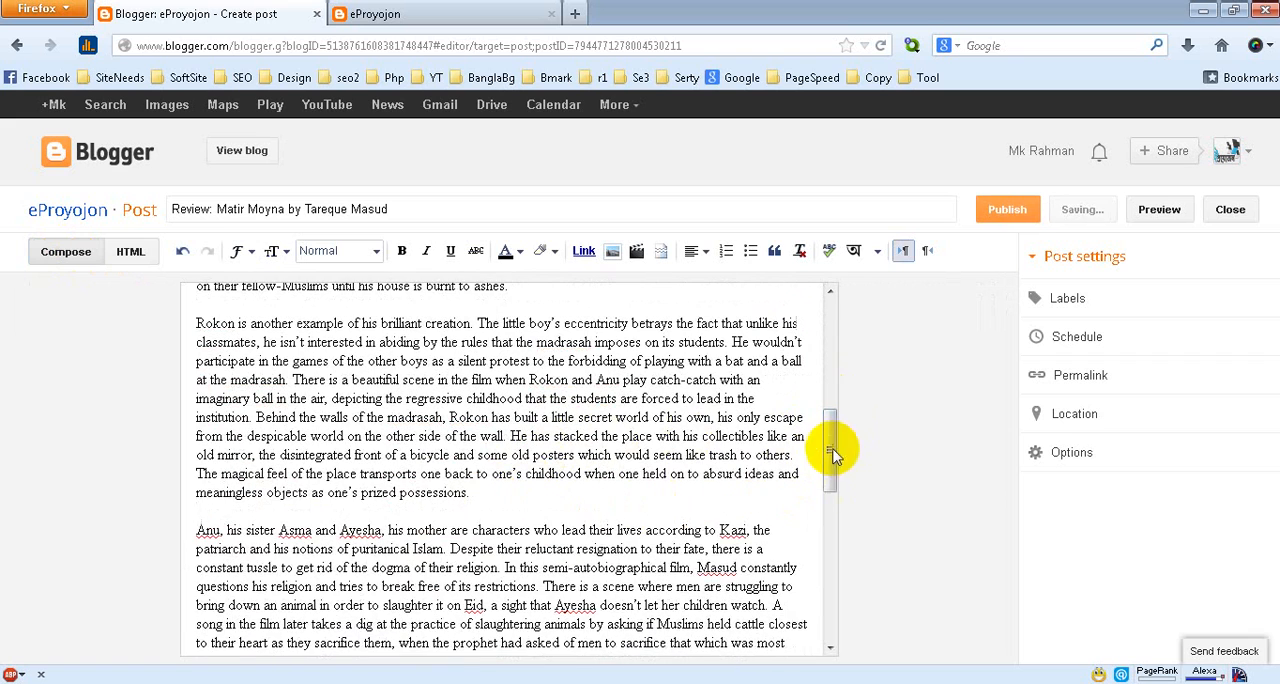
Insert a blank line after each of the fifth, sixth and seventh paragraphs of the review
drag(834, 449, 814, 514)
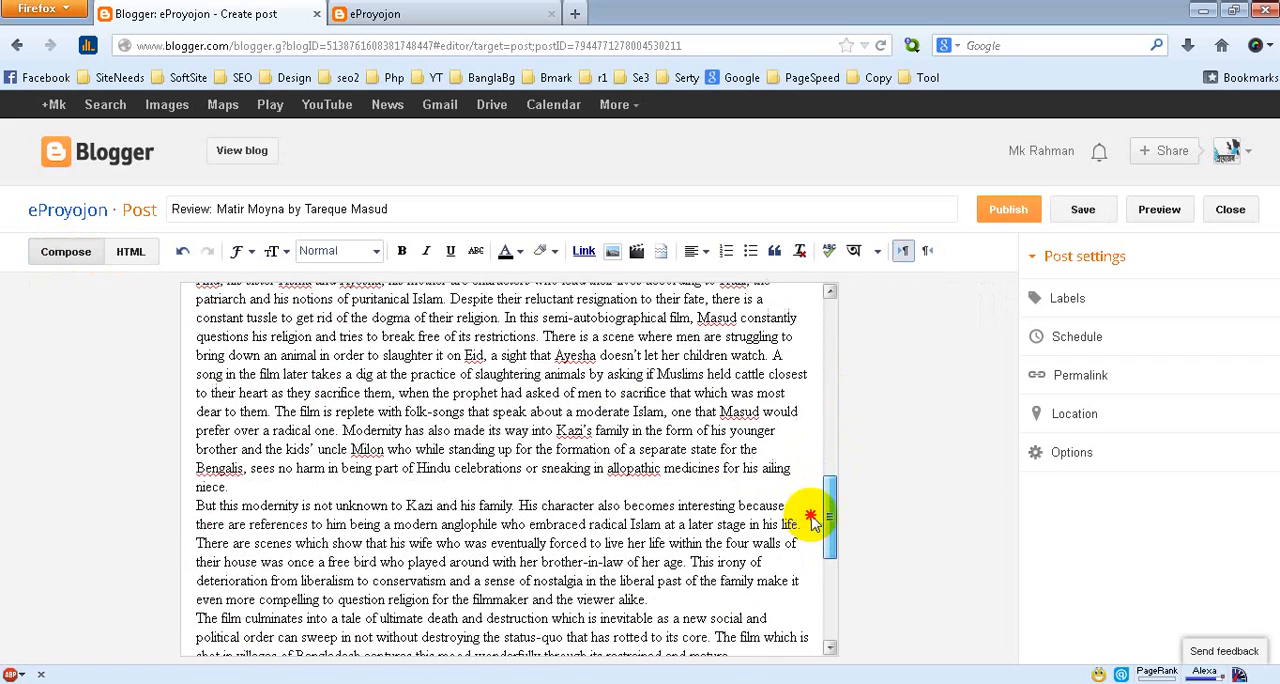
click(248, 487)
key(Return)
drag(830, 495, 825, 583)
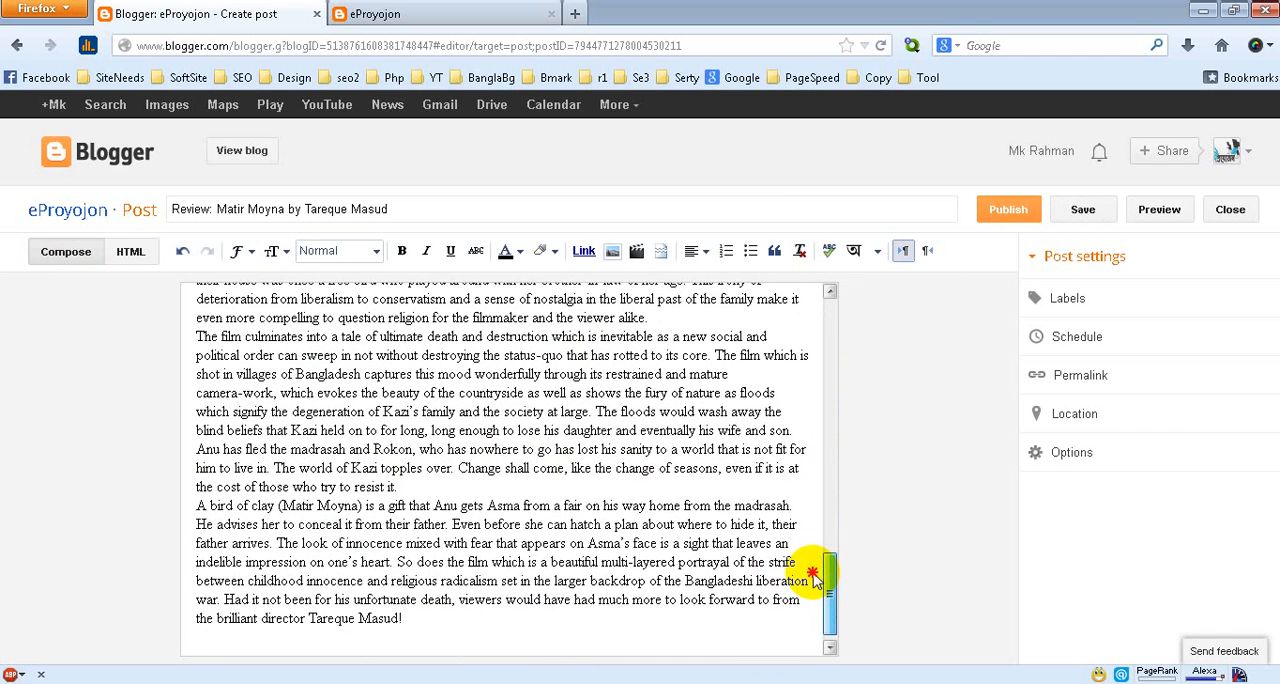
click(652, 318)
key(Return)
click(418, 507)
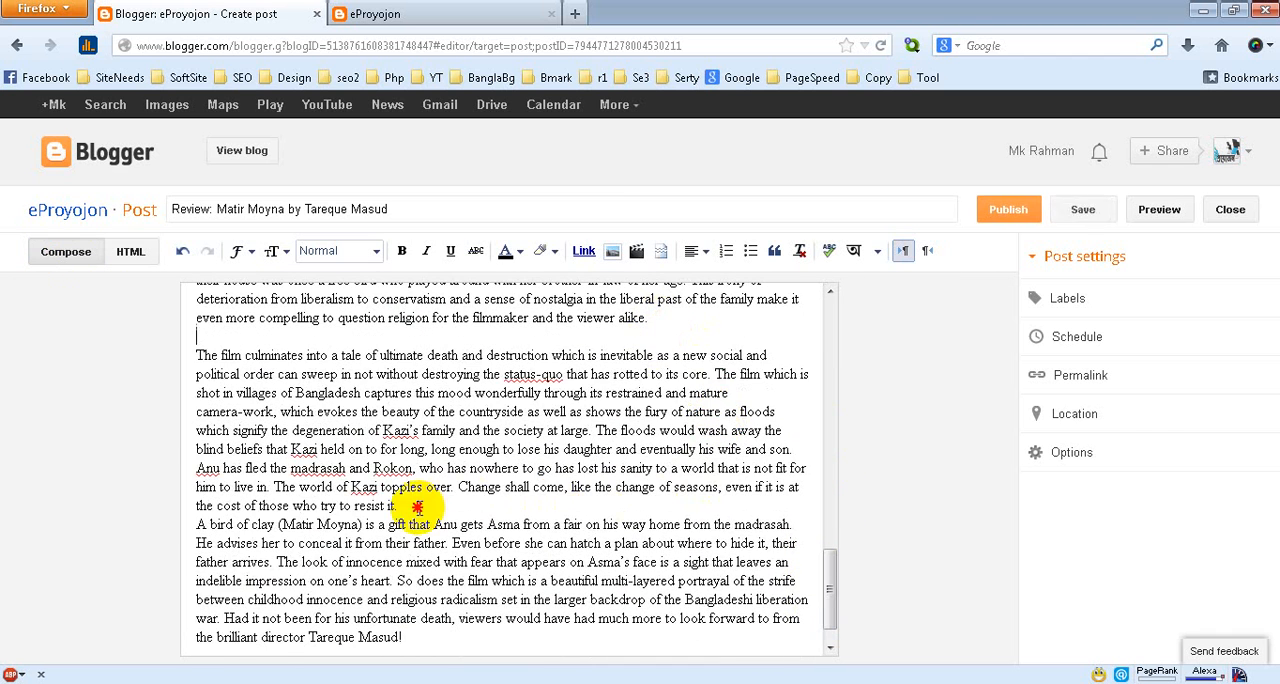
key(Return)
drag(831, 575, 825, 620)
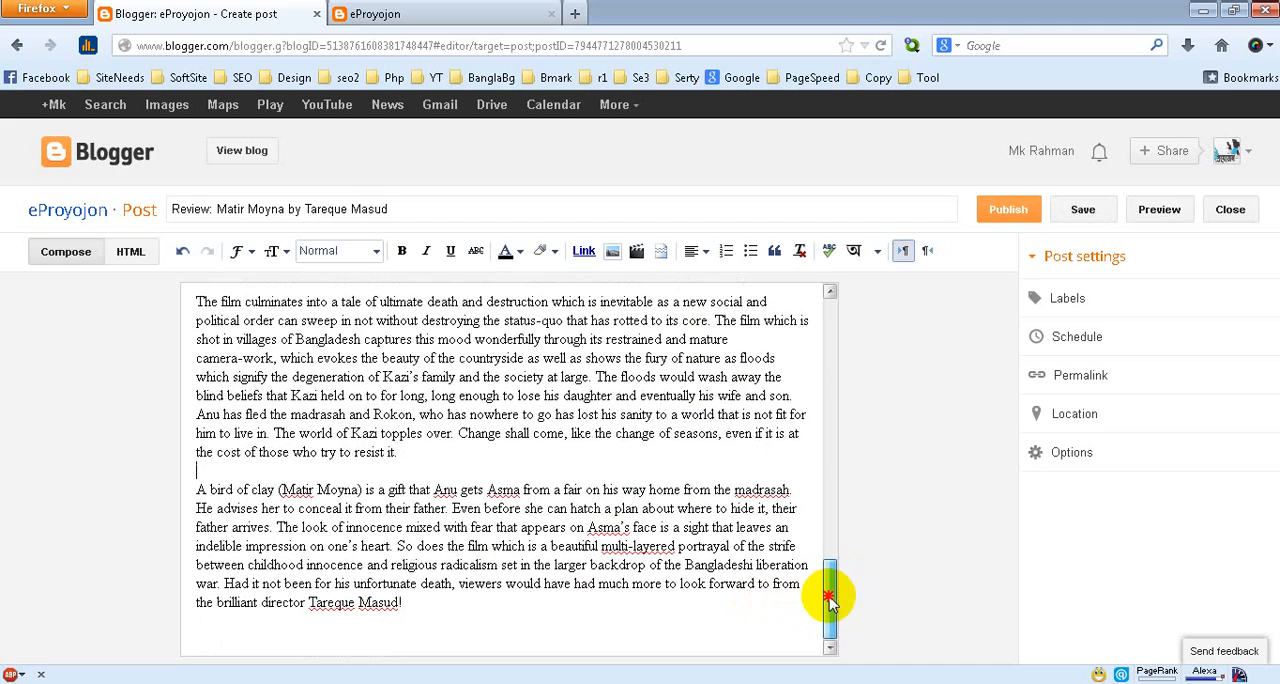
Add two extra blank lines below the review's first paragraph and open the image insertion dialog there
drag(829, 598, 843, 314)
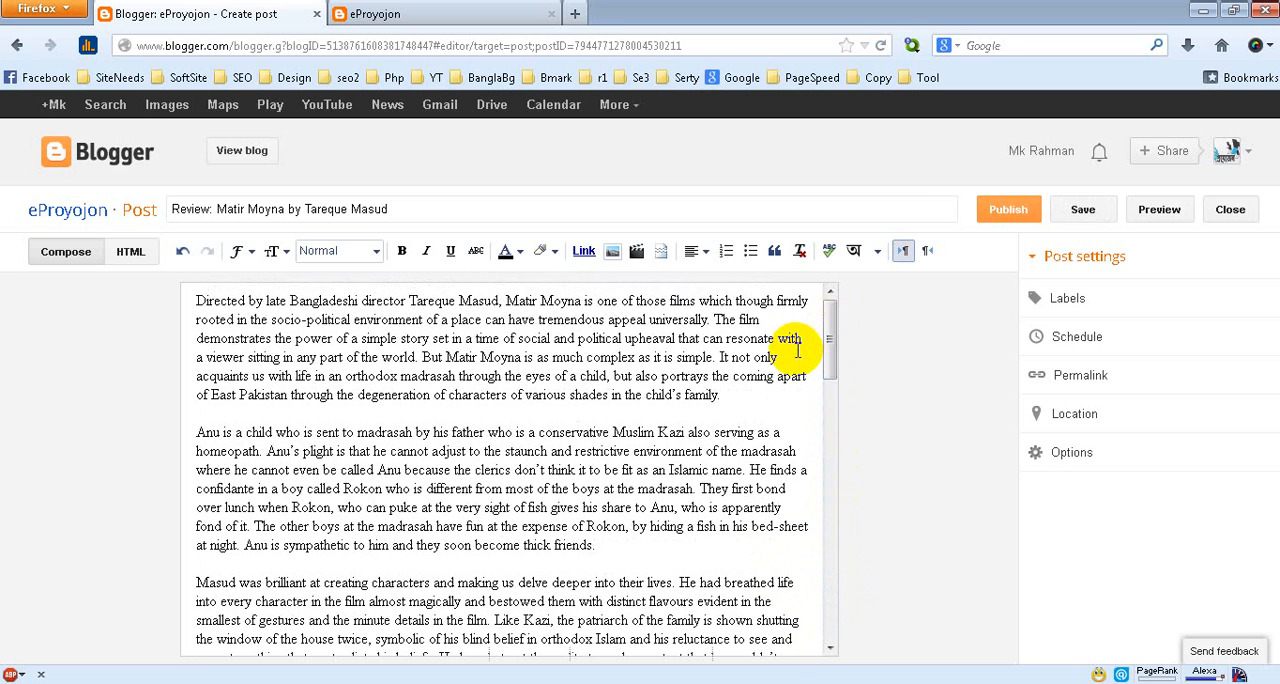
click(727, 397)
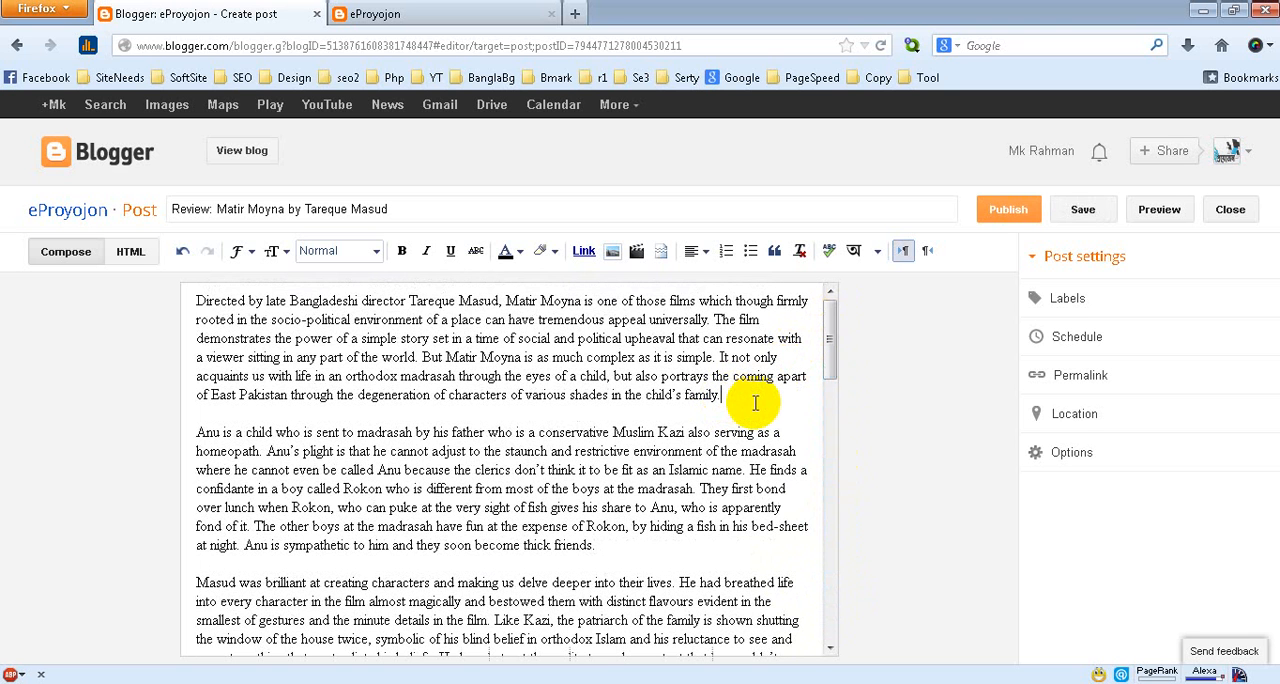
key(Return)
key(Return)
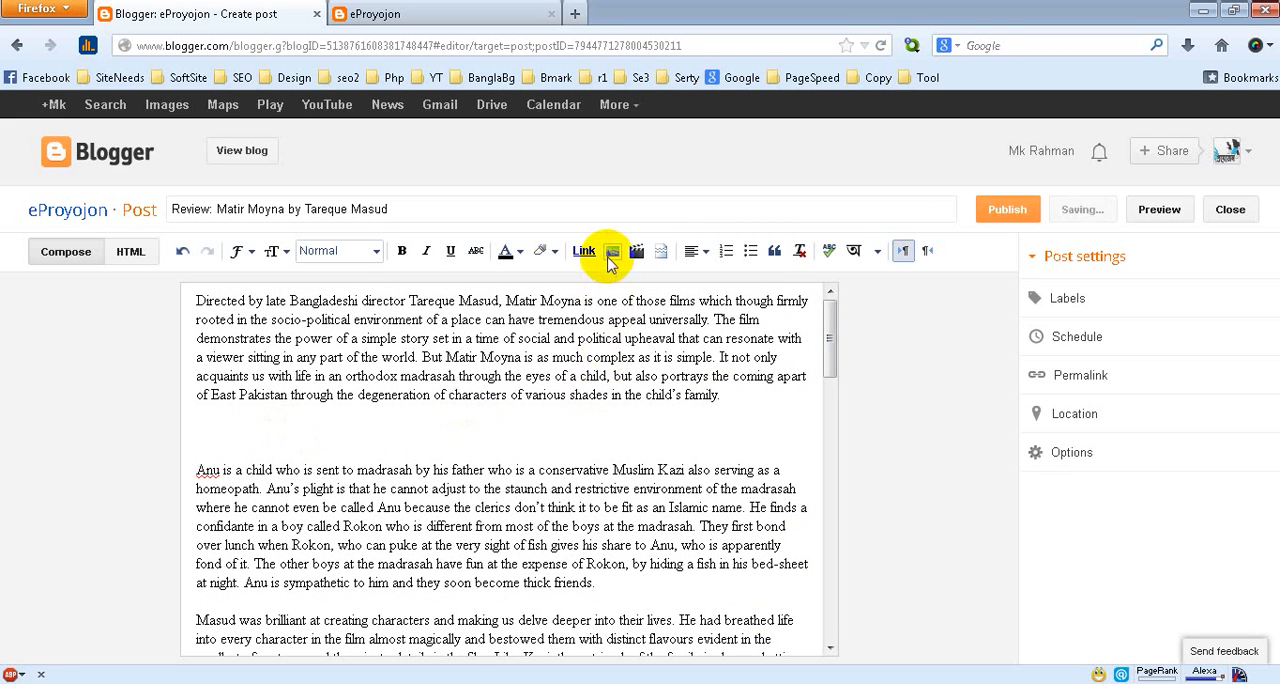
click(613, 252)
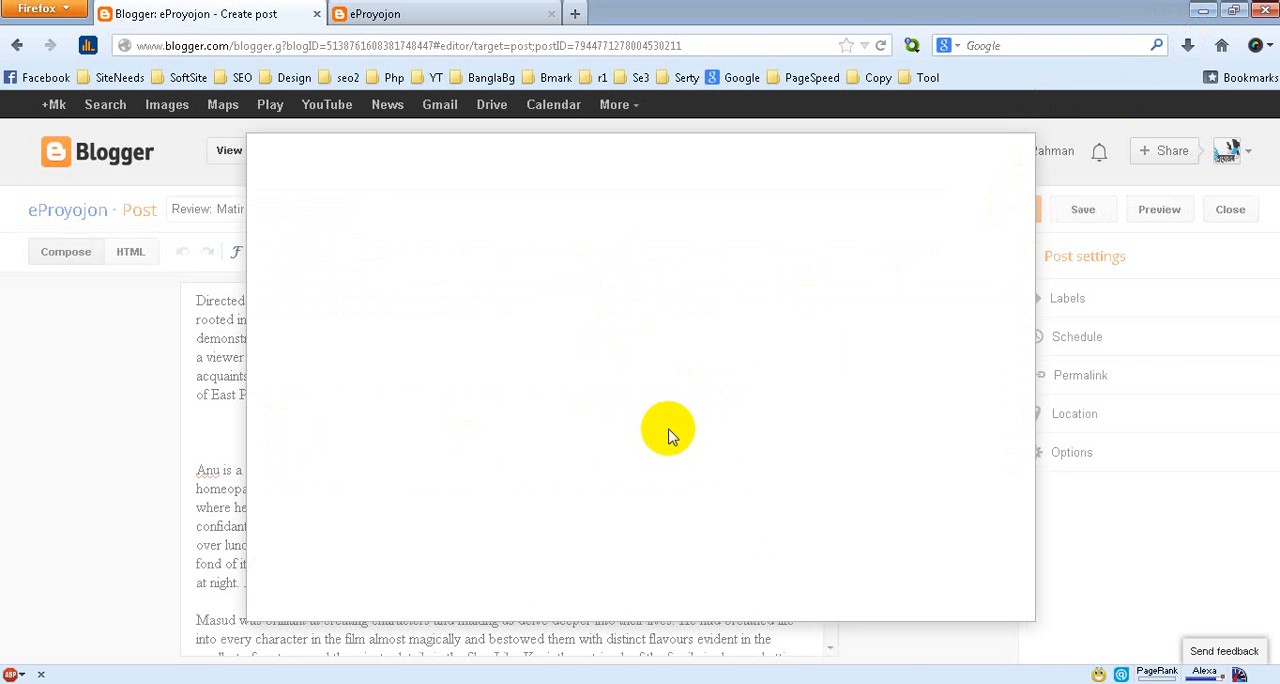
Switch to the desktop and copy the image file matir-moina.jpg from the eProyojon folder, closing the folder window
click(1203, 10)
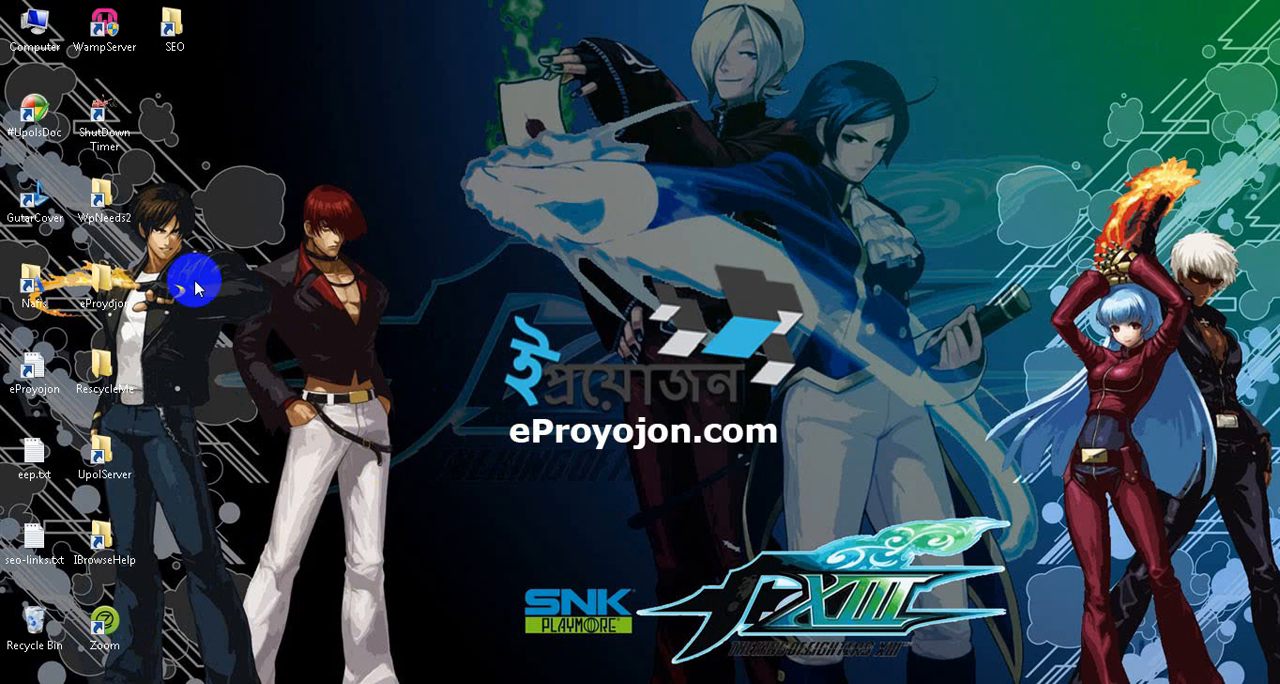
double_click(116, 290)
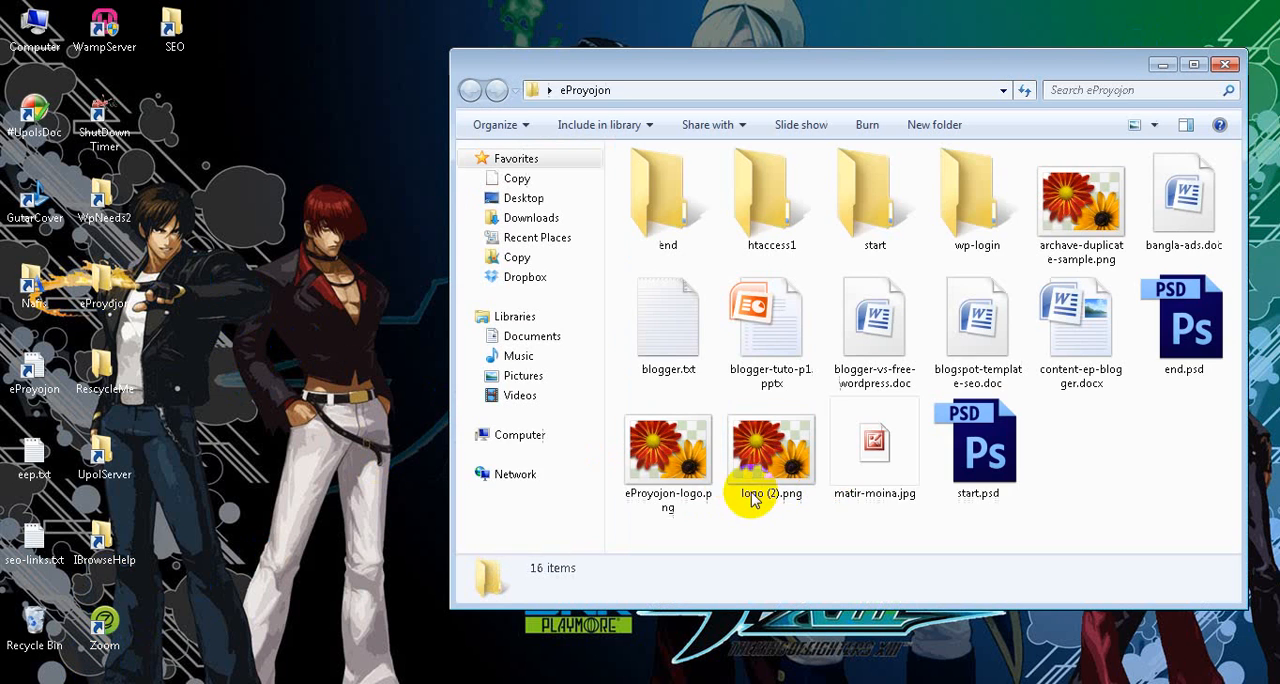
click(879, 472)
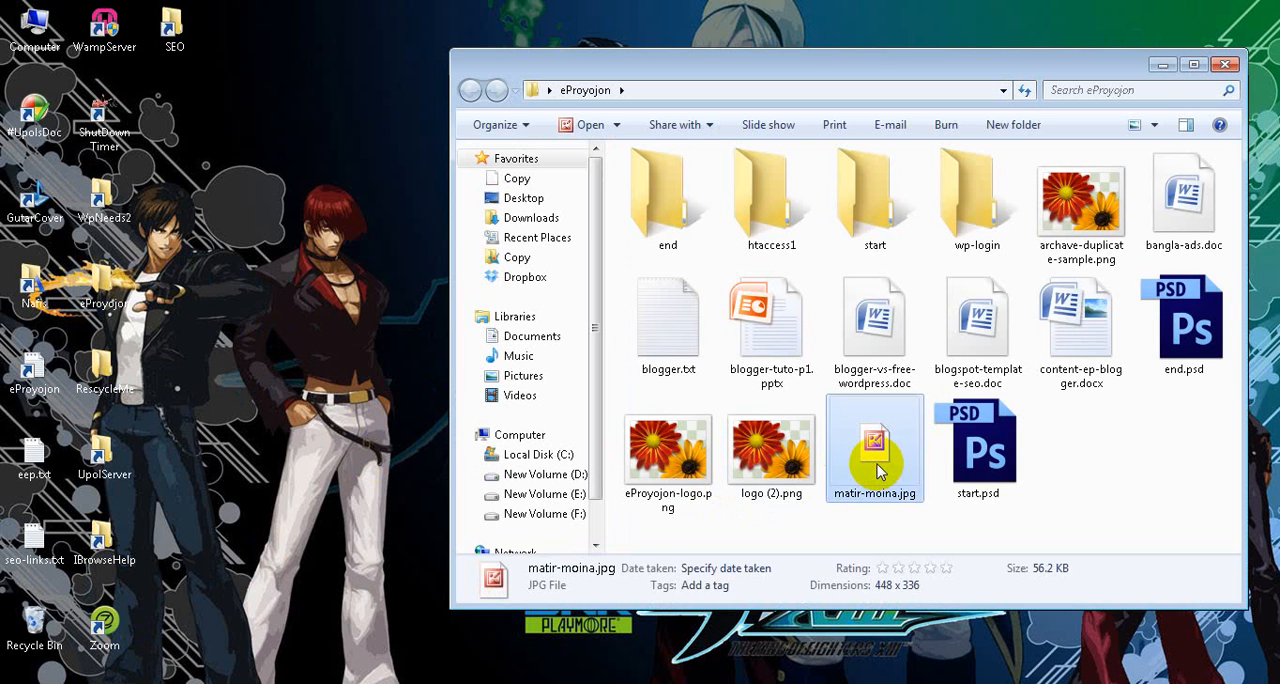
right_click(879, 472)
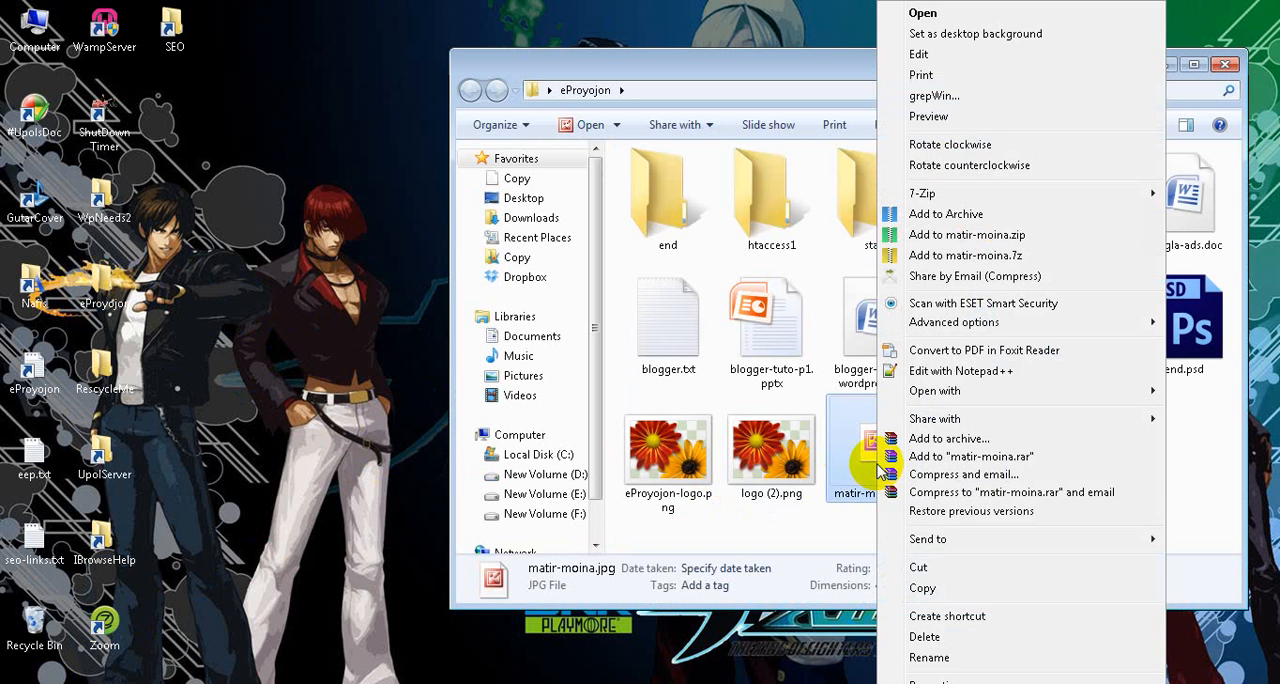
click(900, 585)
click(1226, 64)
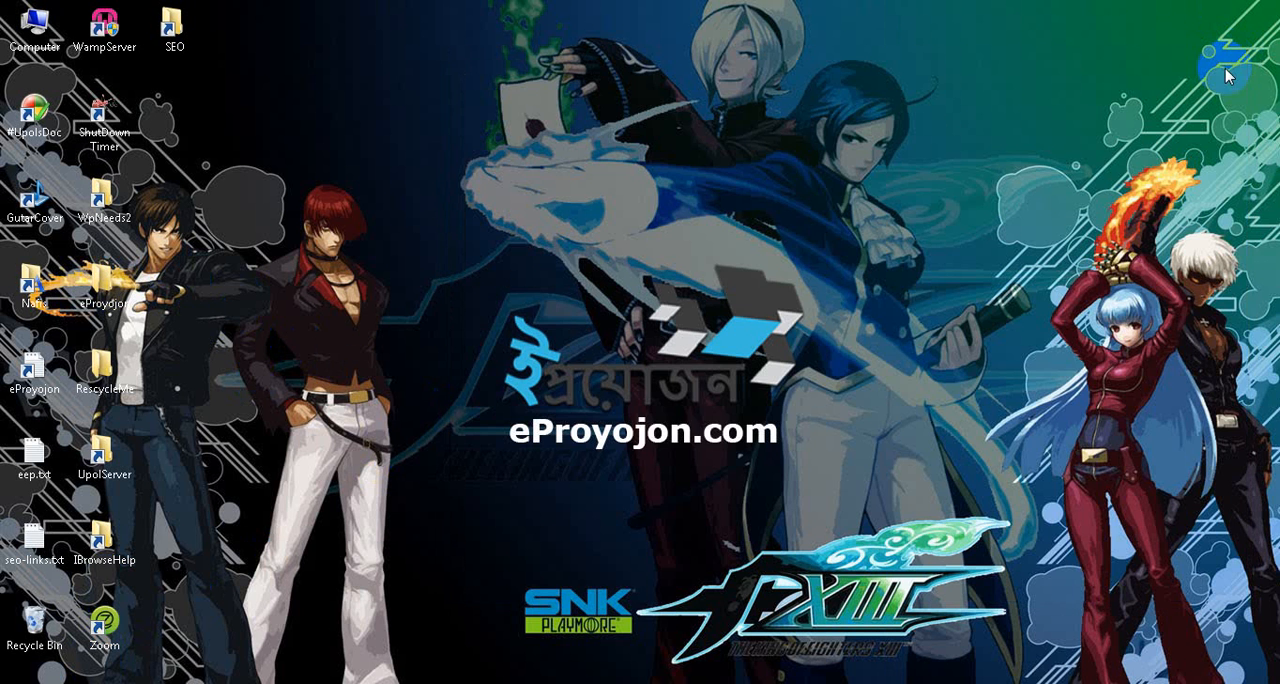
Try to add matir-moina.jpg to Blogger's upload dialog directly from the desktop's eProyojon folder, and go back to the post editor
double_click(125, 295)
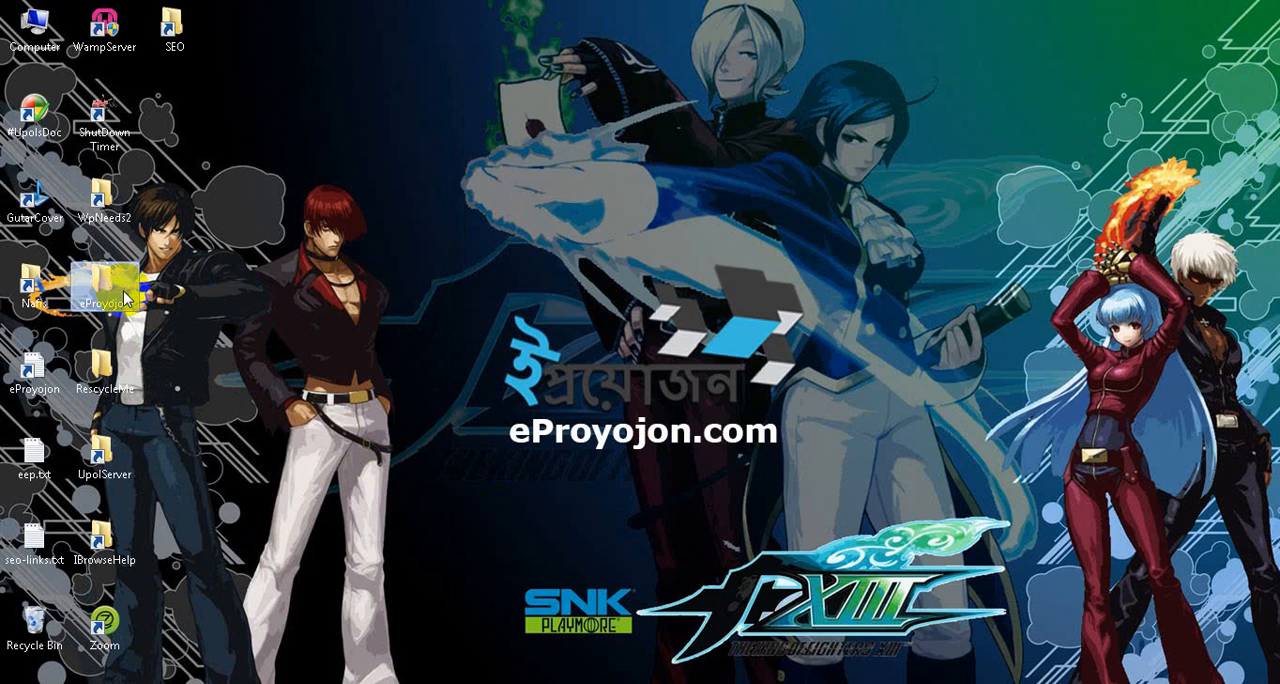
click(901, 478)
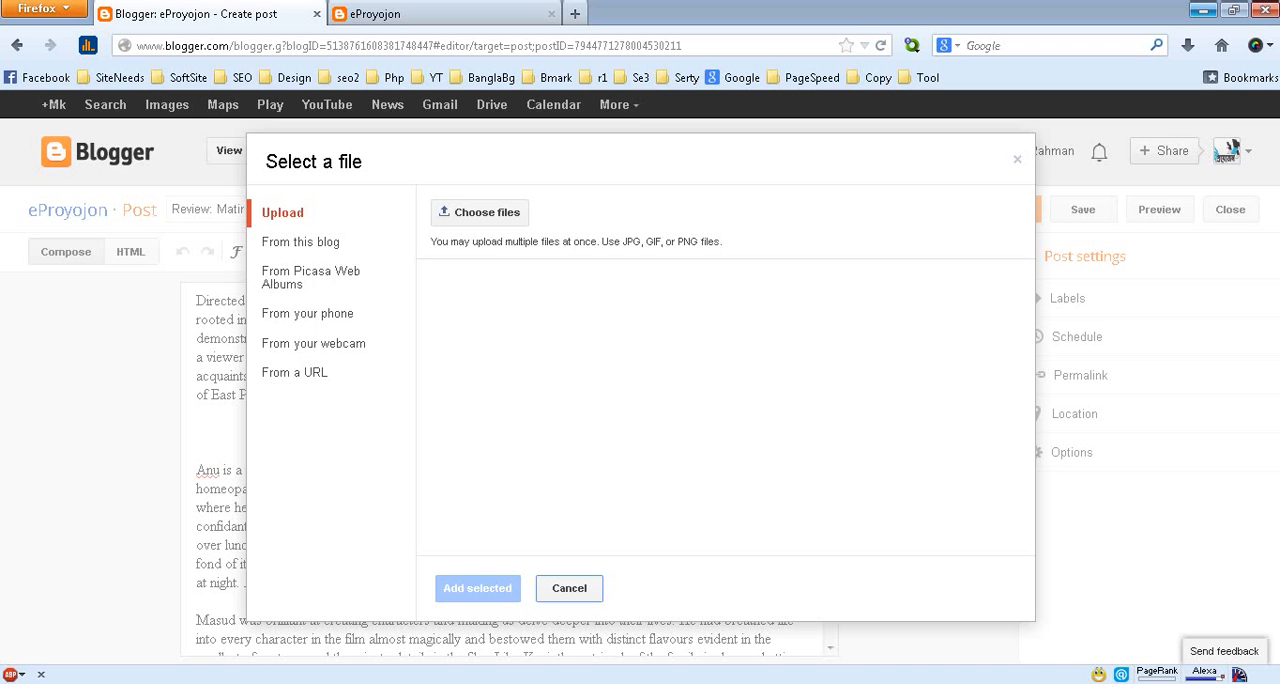
drag(386, 589, 617, 420)
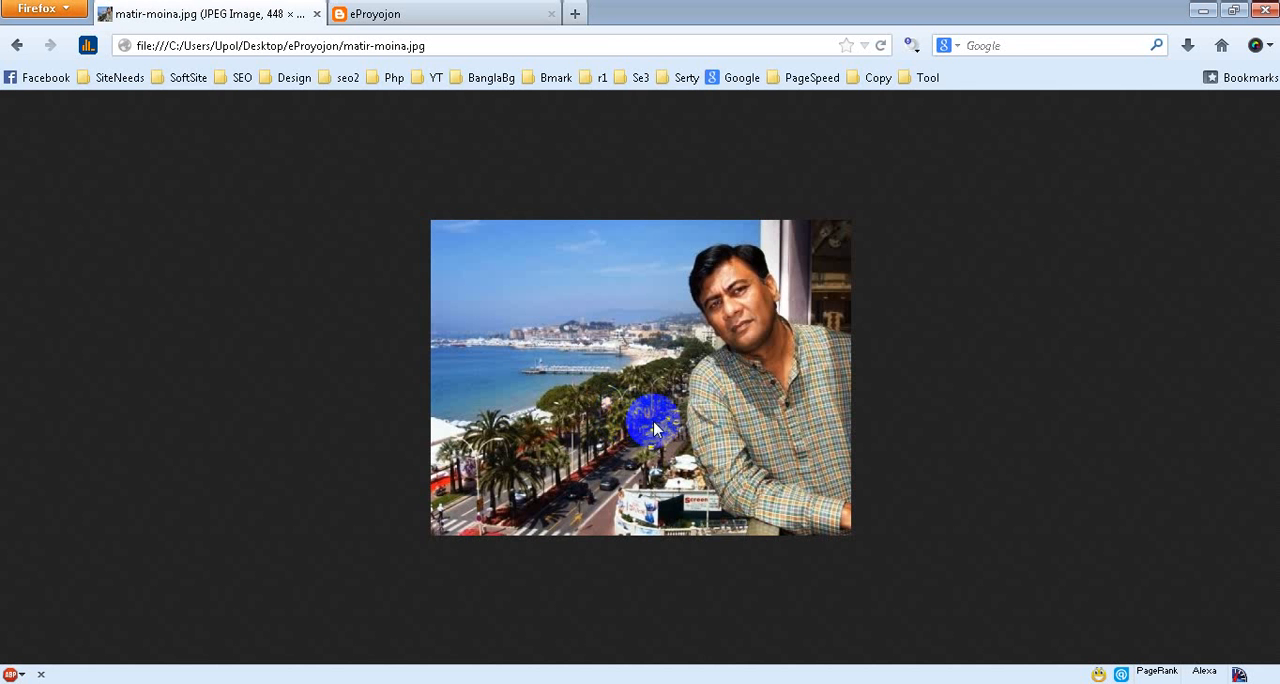
click(18, 46)
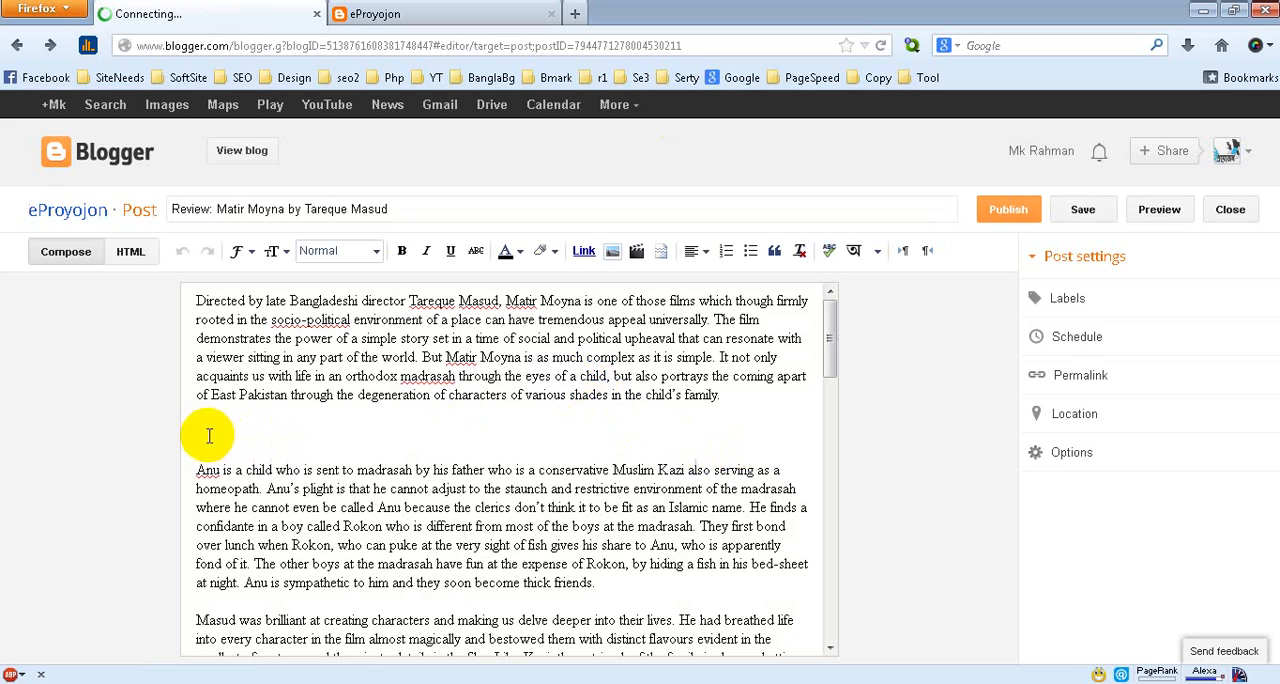
Check the review's HTML source from its beginning and return to the Compose view
click(132, 251)
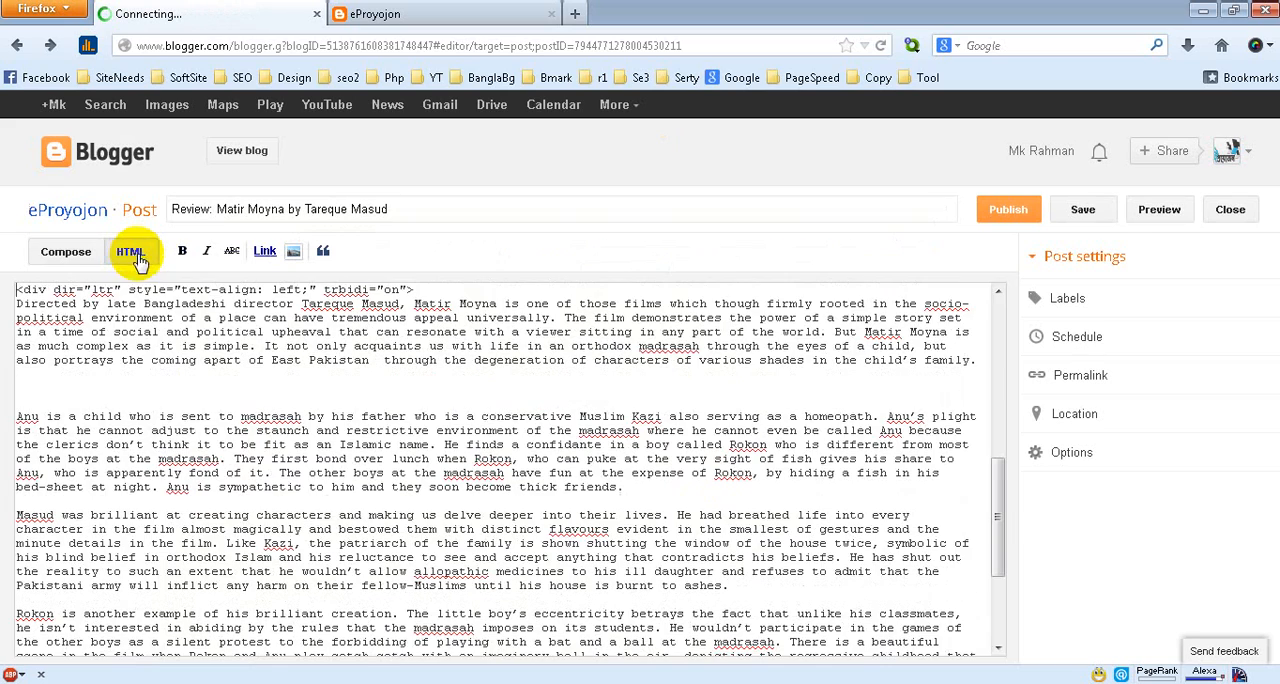
drag(999, 502, 986, 312)
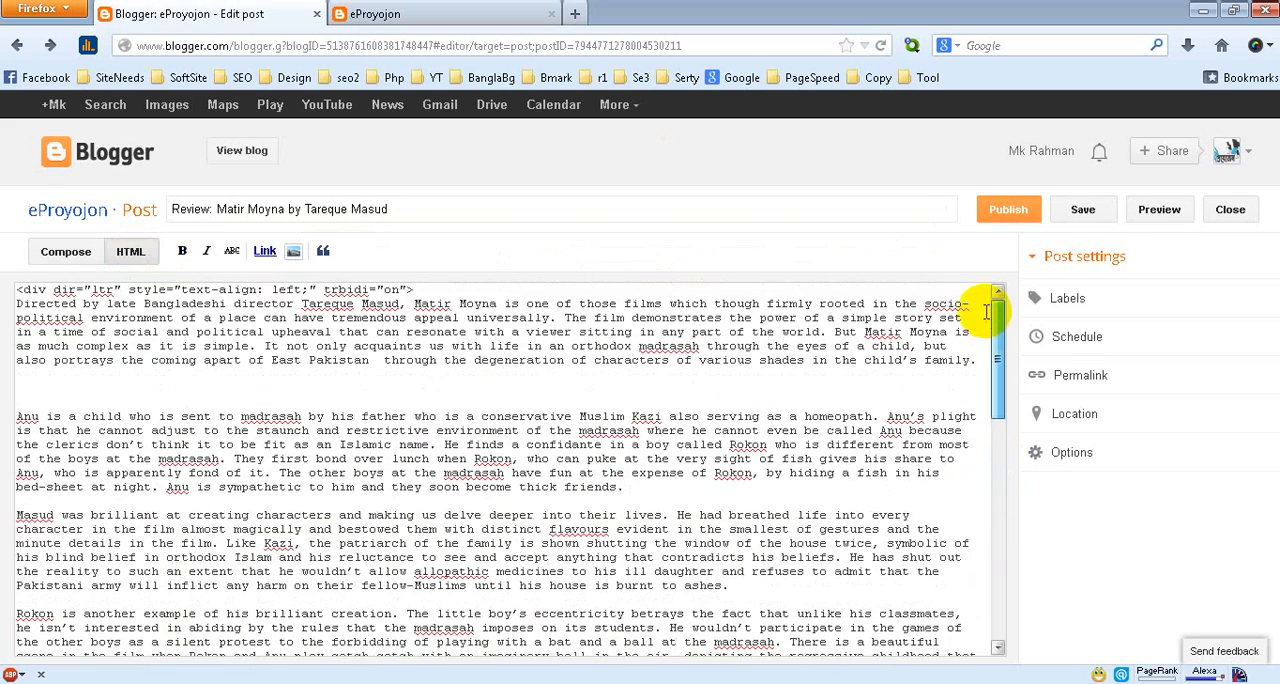
click(63, 255)
Upload matir-moina.jpg from the desktop's eProyojon folder and insert it in the blank space below the review's first paragraph
click(199, 430)
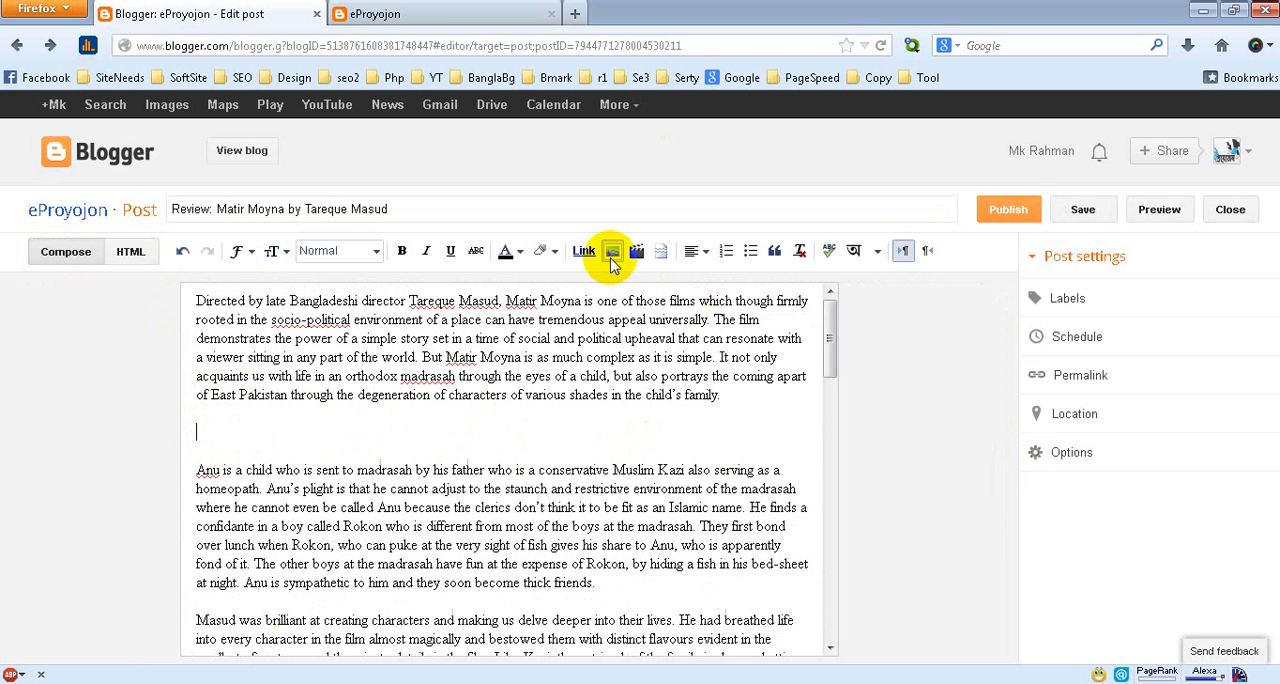
click(613, 254)
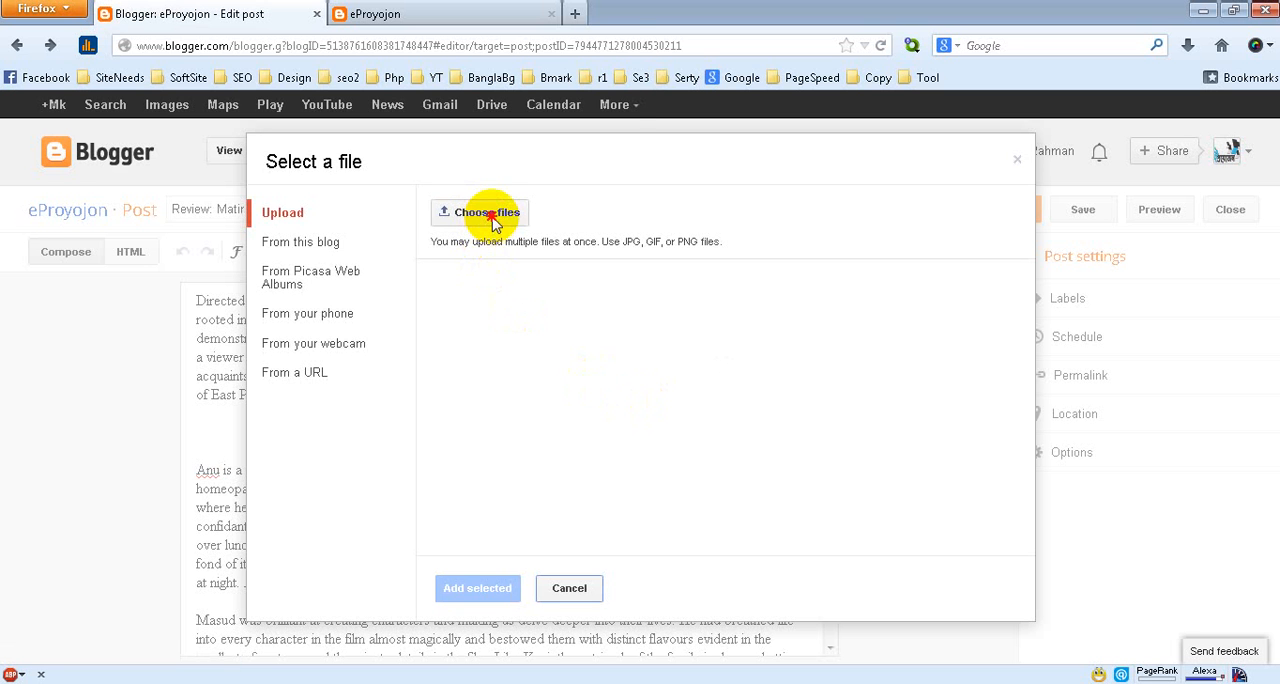
click(491, 222)
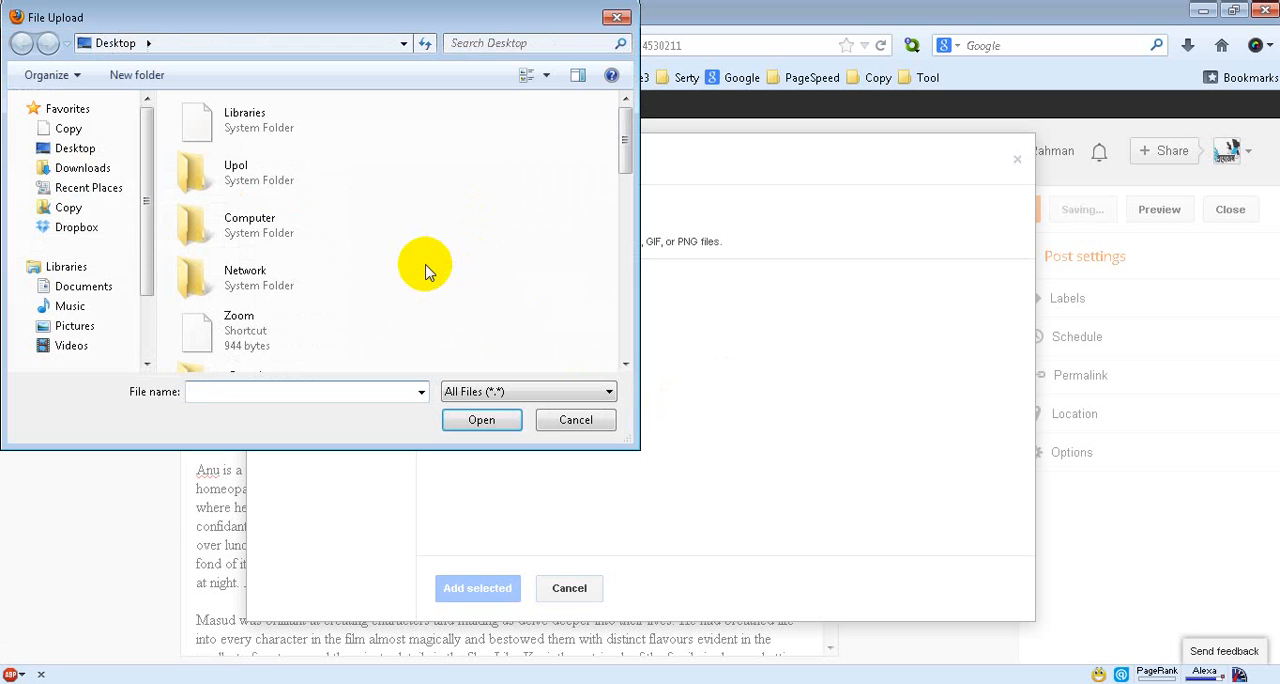
drag(620, 149, 606, 214)
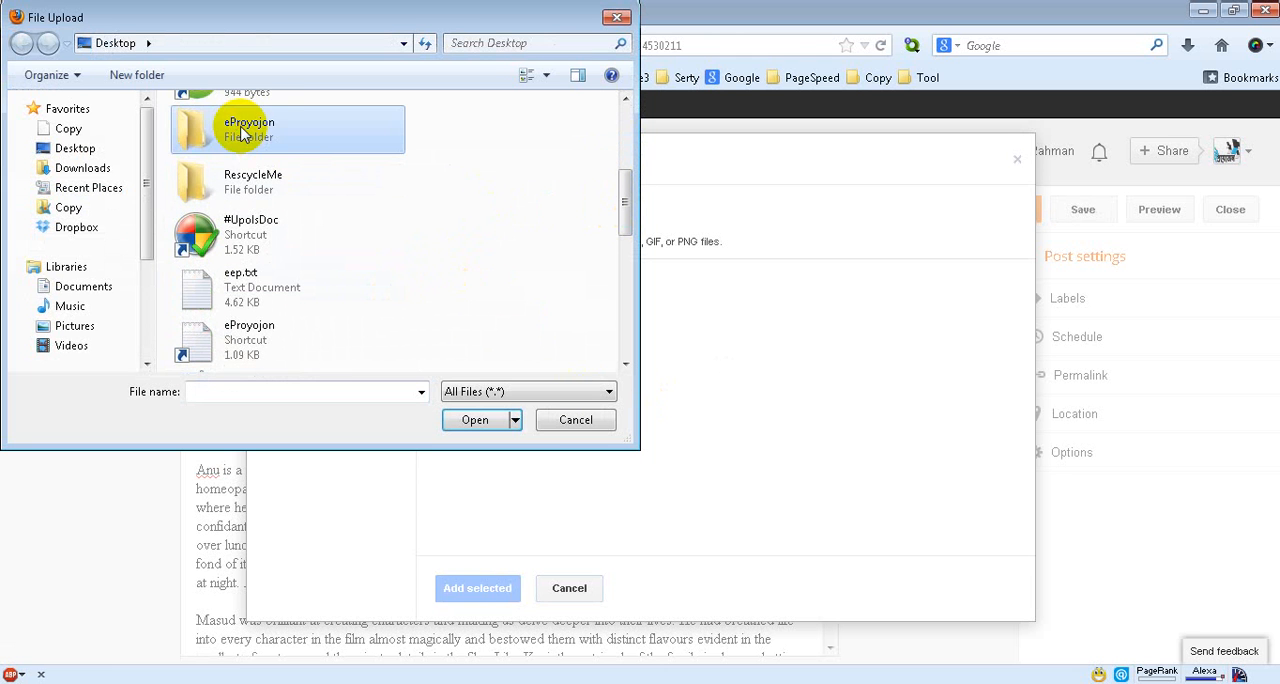
double_click(243, 128)
drag(623, 166, 600, 290)
double_click(443, 302)
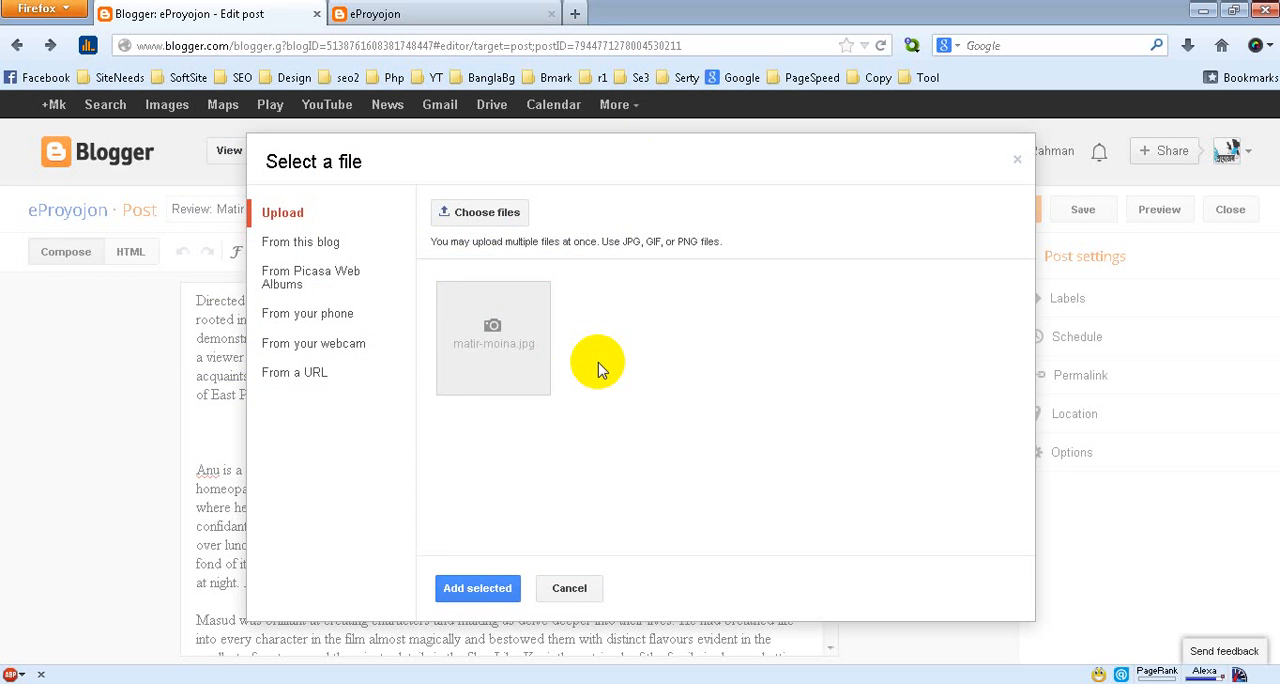
click(517, 358)
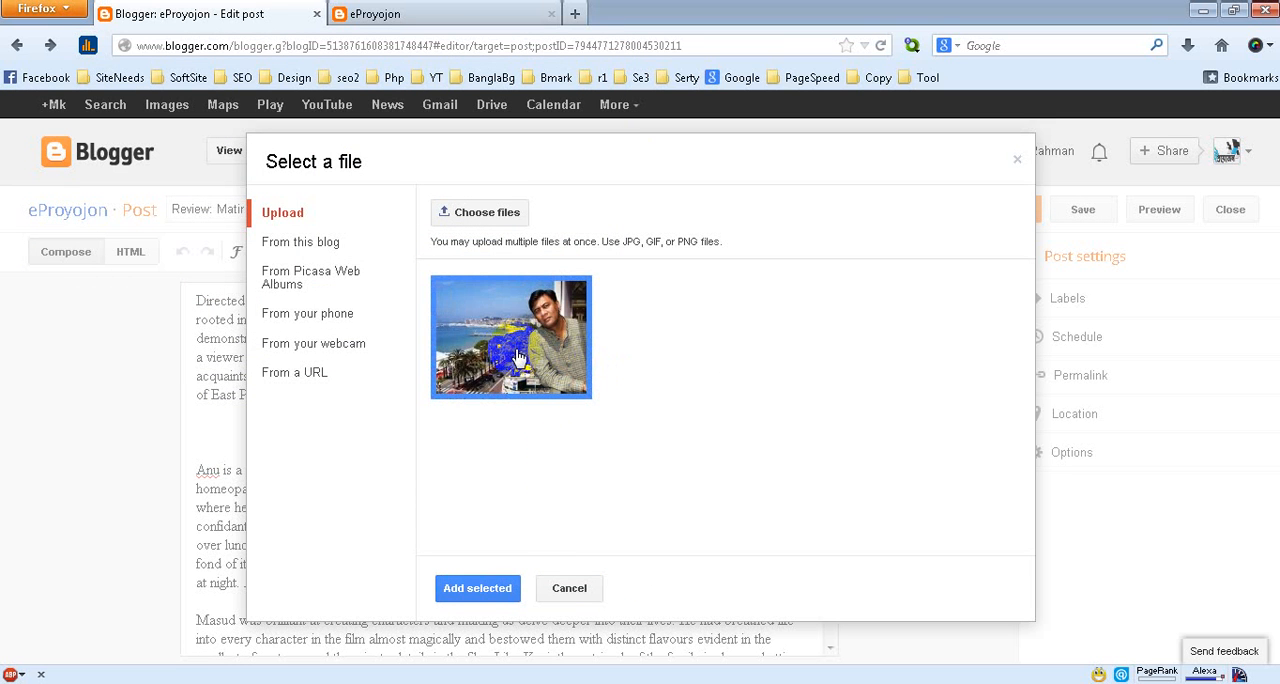
click(478, 589)
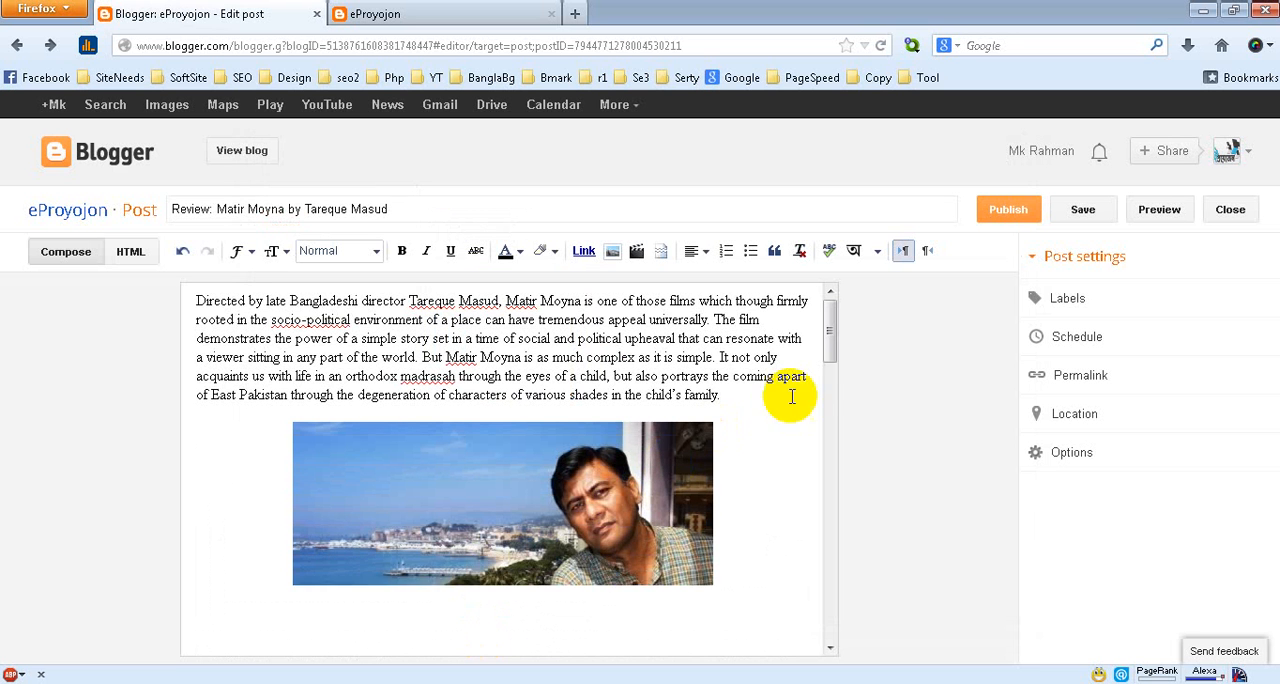
Set the inserted image below the first paragraph to its original size
drag(837, 323, 830, 347)
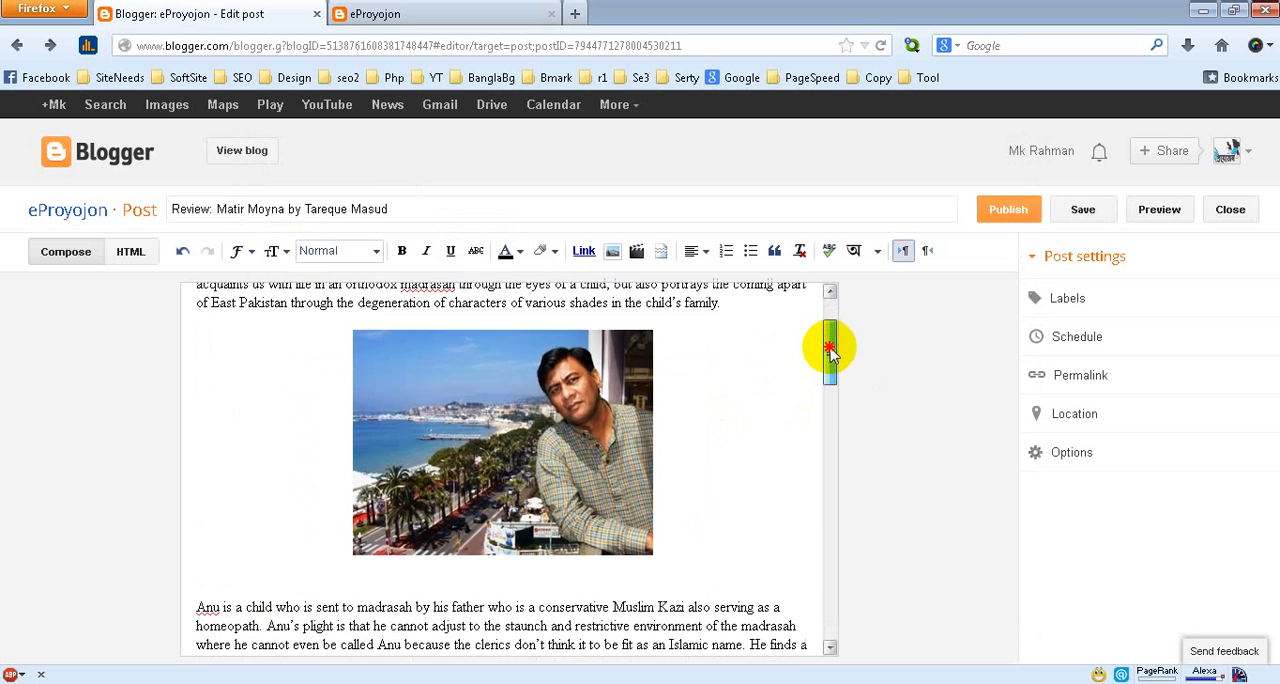
click(469, 420)
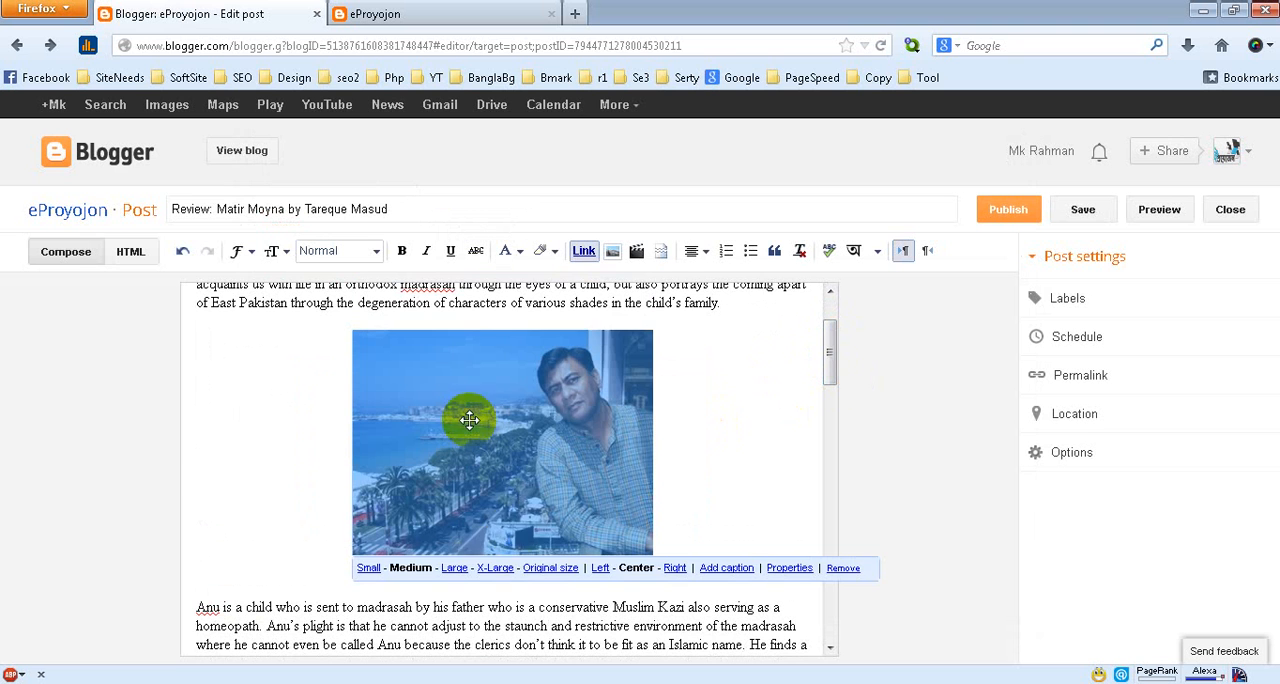
click(547, 570)
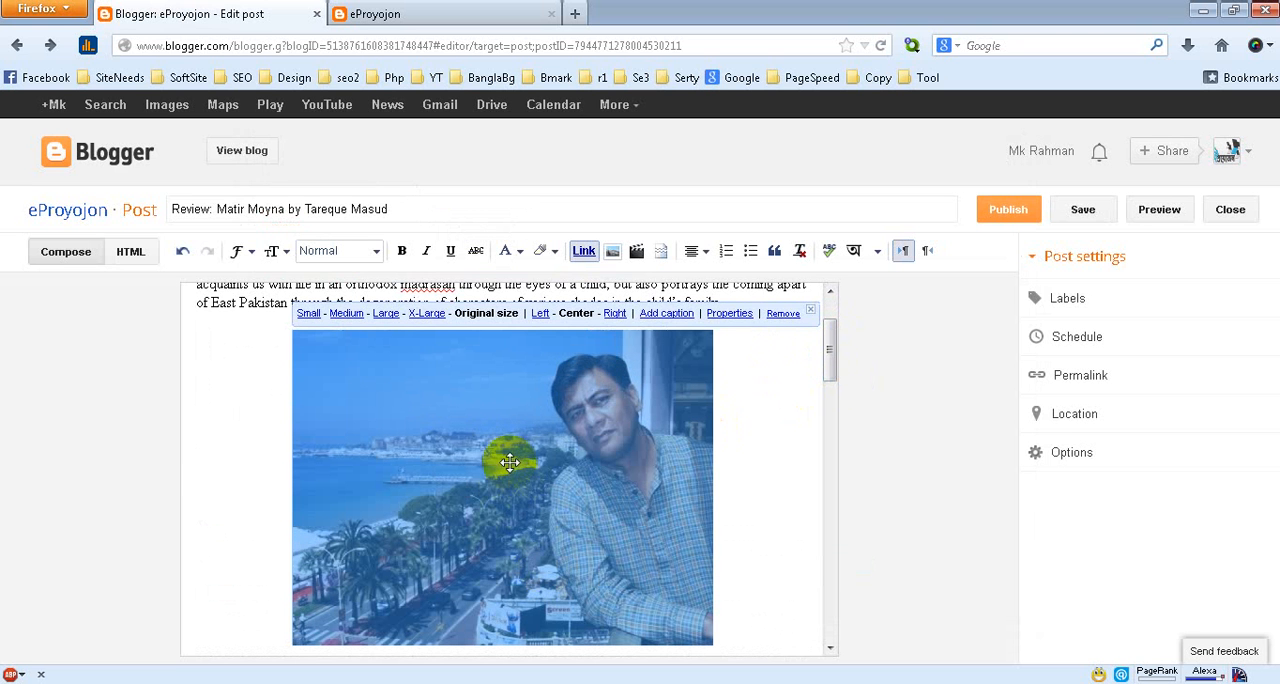
Copy the post title and set the image's alt text to "Review: Matir Moyna by Tareque Masud Image"
click(392, 210)
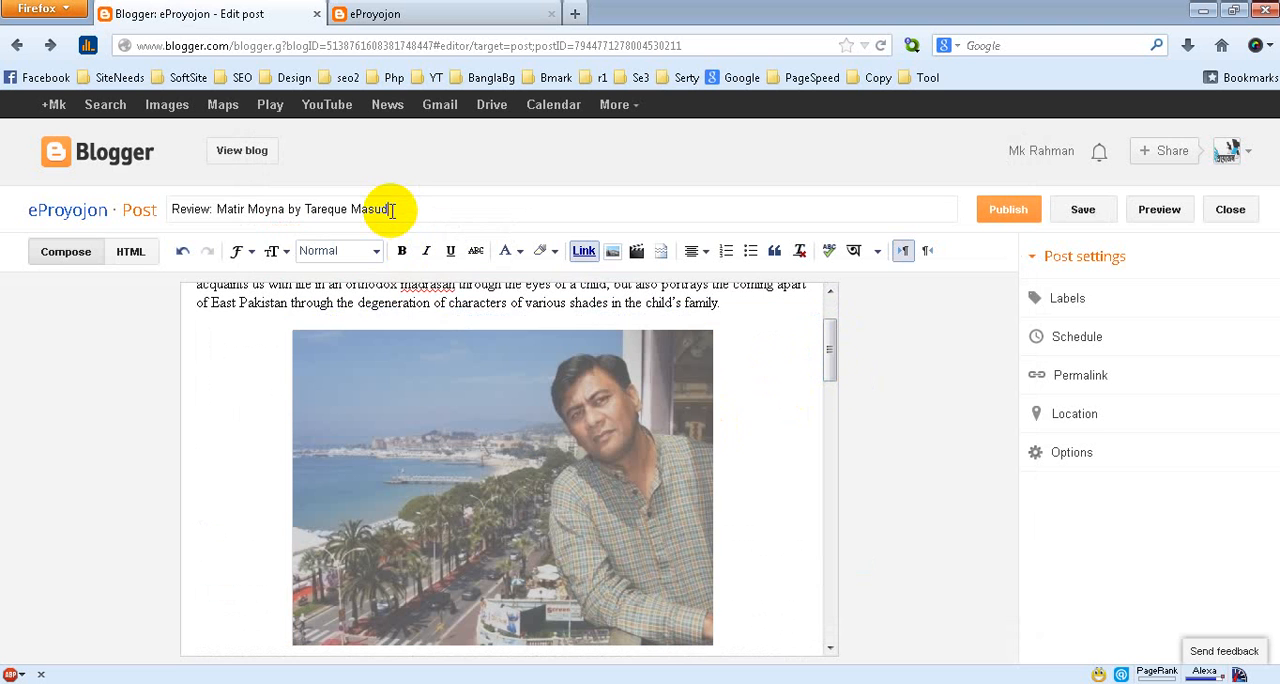
drag(404, 208, 166, 210)
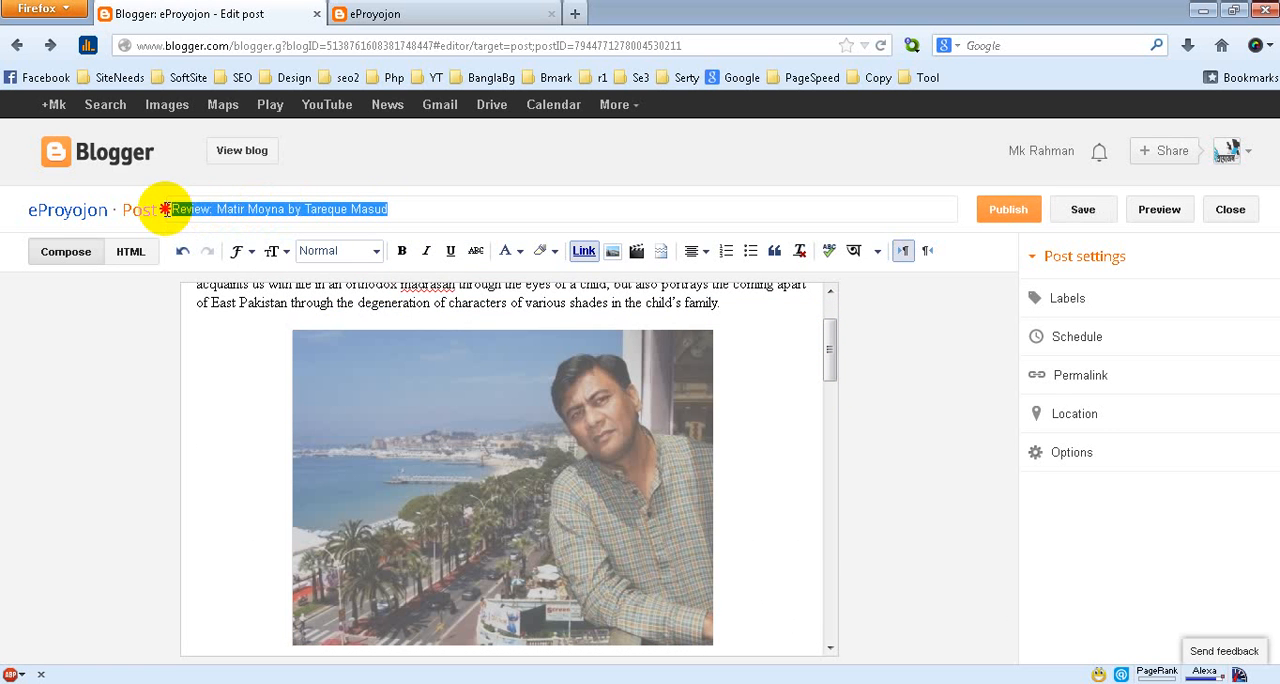
right_click(318, 207)
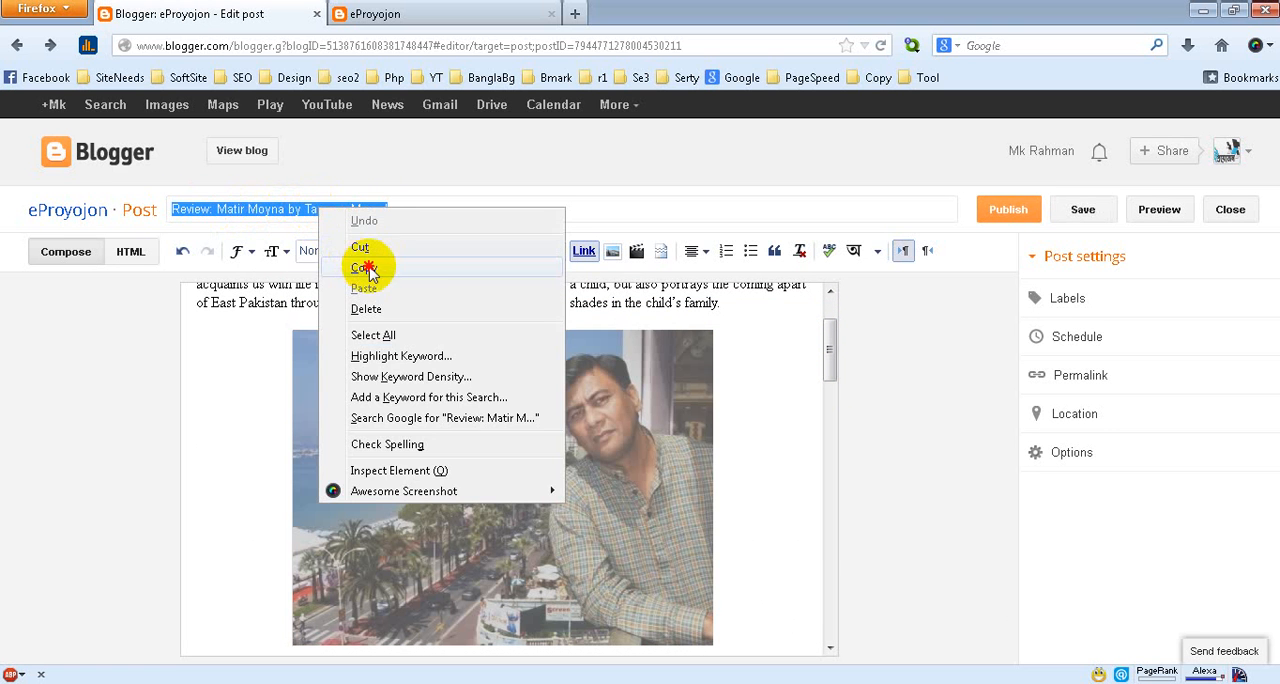
click(365, 268)
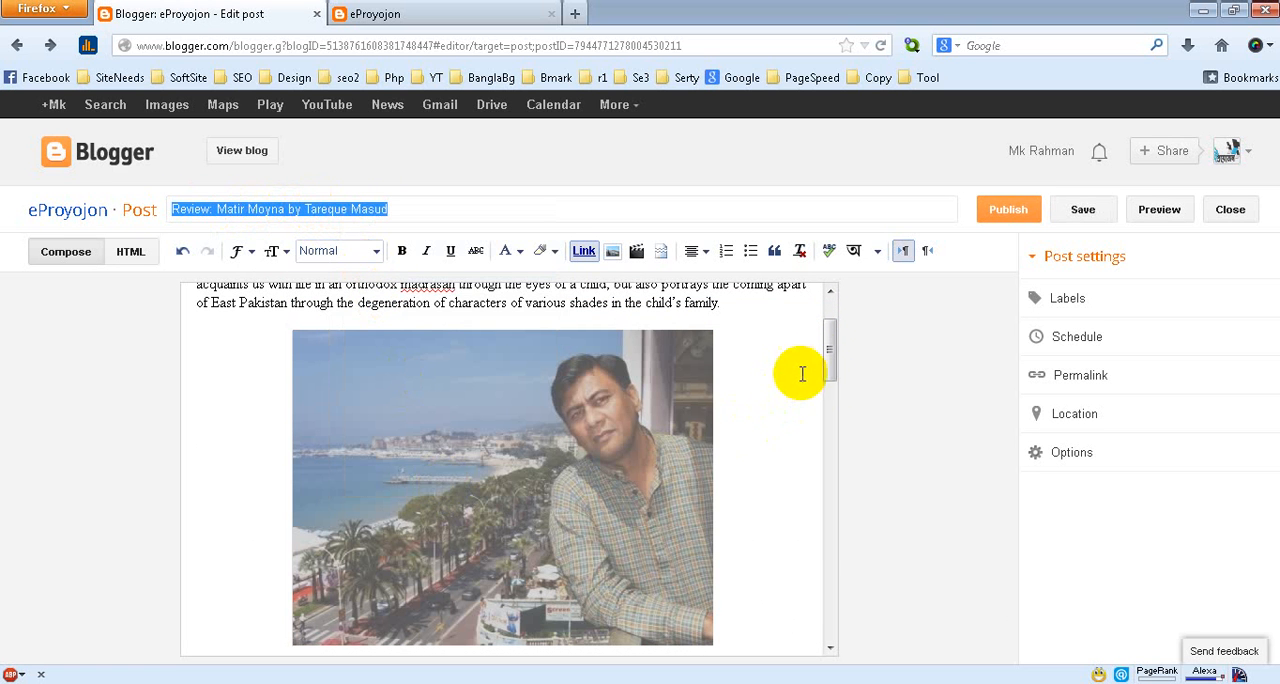
drag(825, 356, 826, 375)
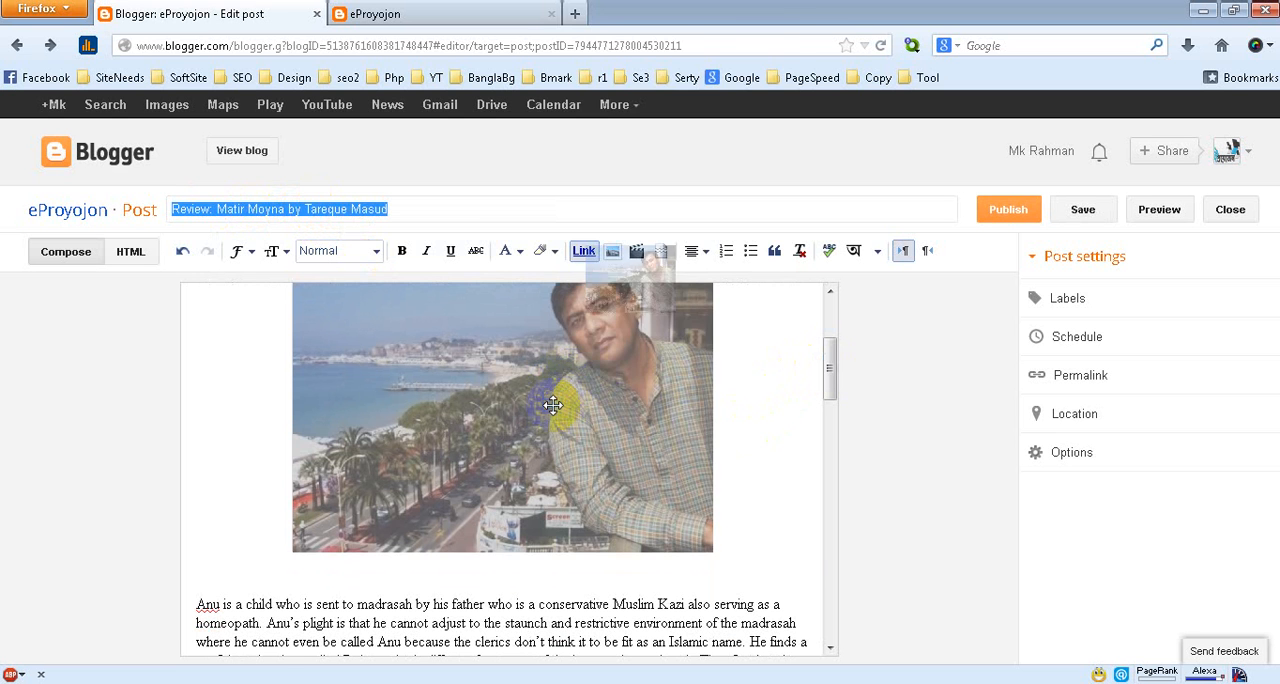
right_click(553, 405)
click(500, 416)
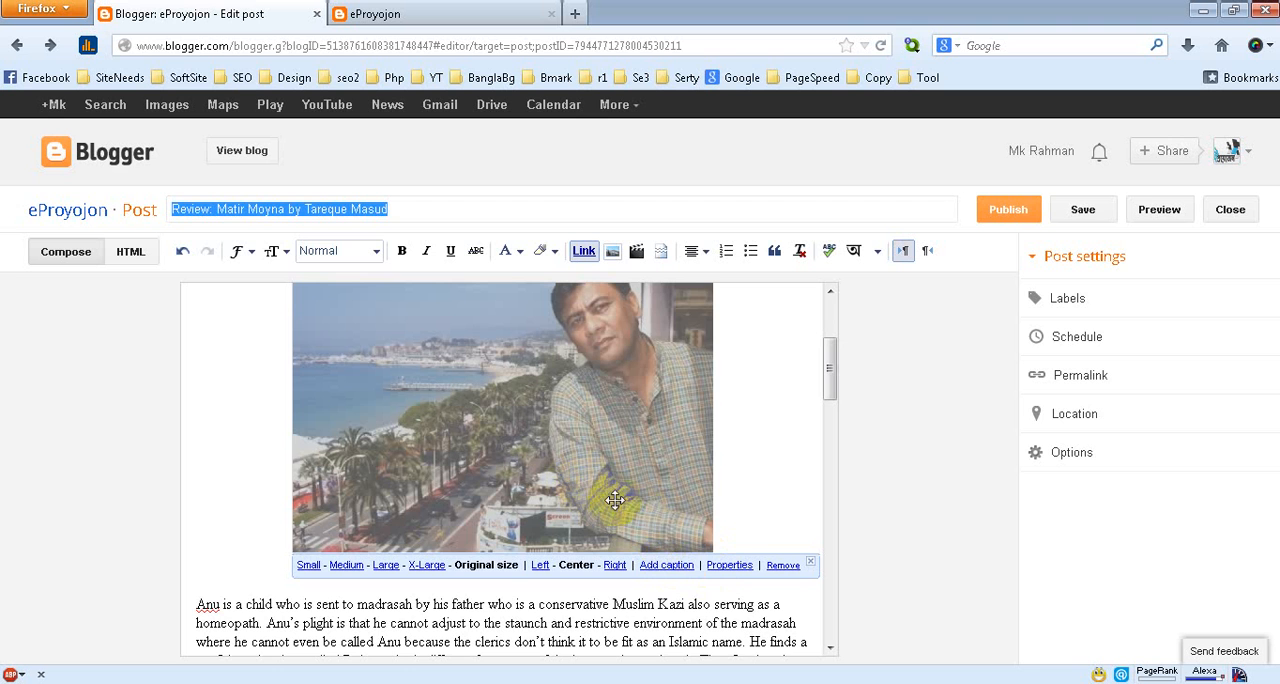
click(729, 566)
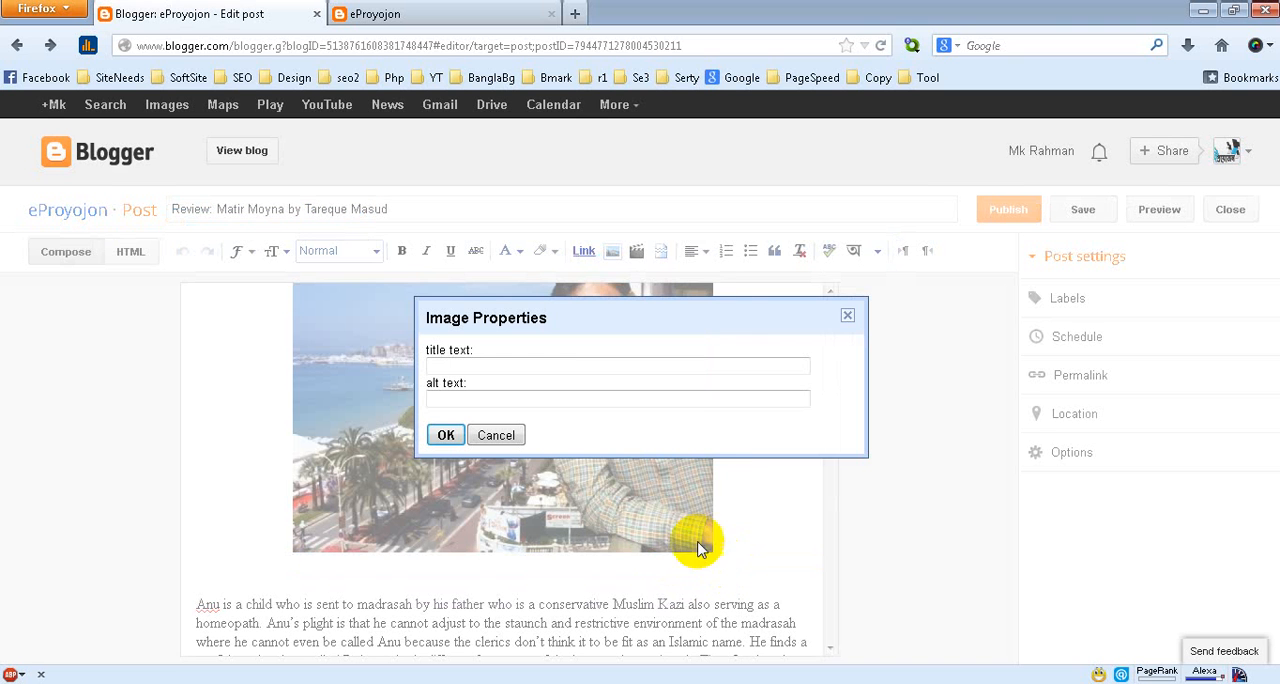
click(544, 402)
key(ctrl+v)
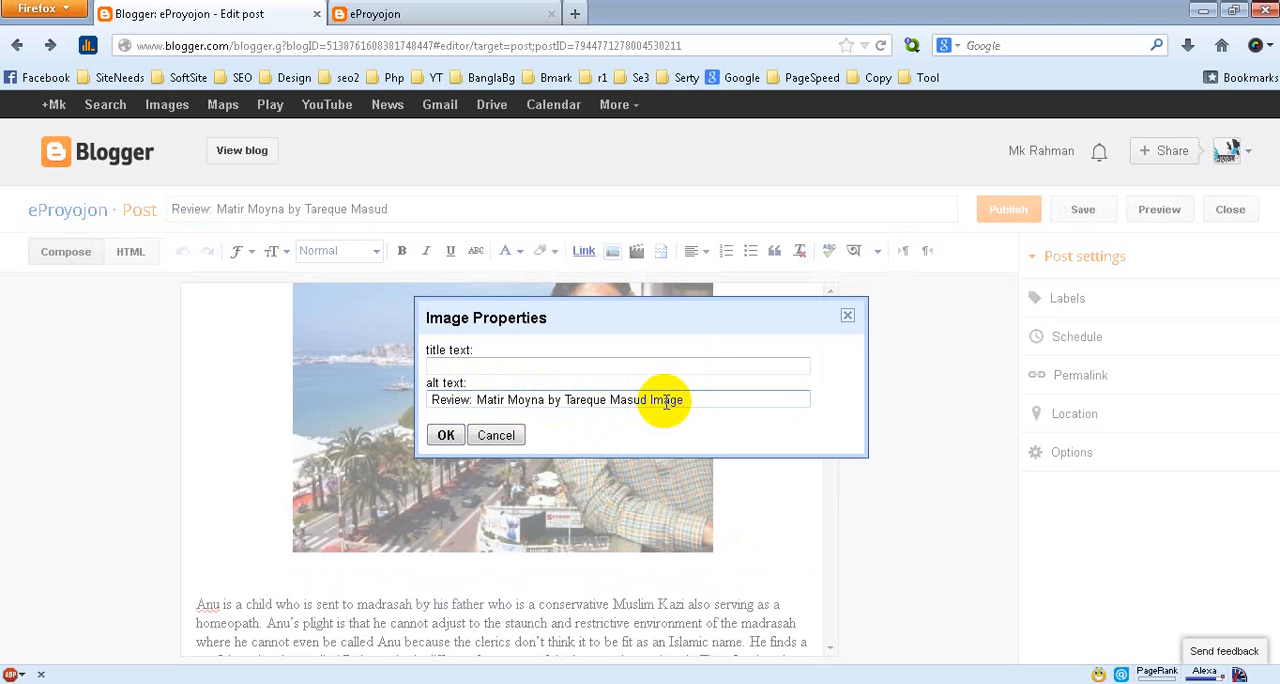
Set the image's title text to "Matir Moyna by Tareque Masud Review. You must Like it" and apply the image properties
click(583, 368)
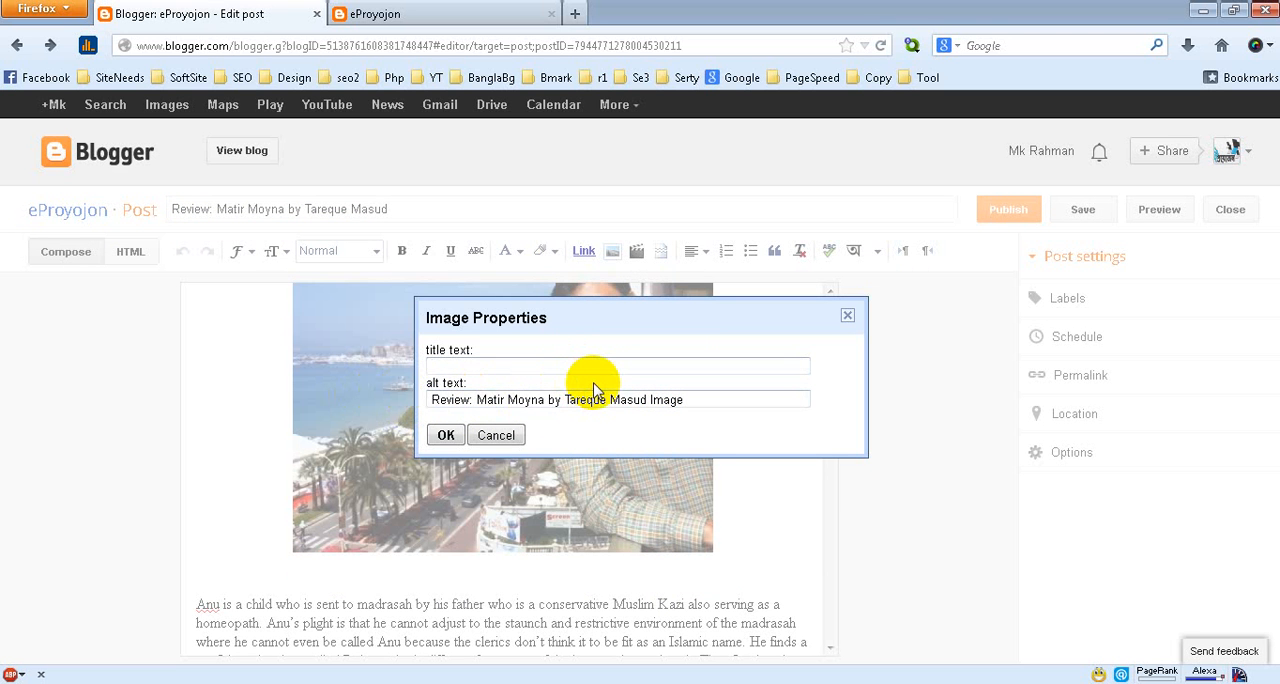
key(ctrl+v)
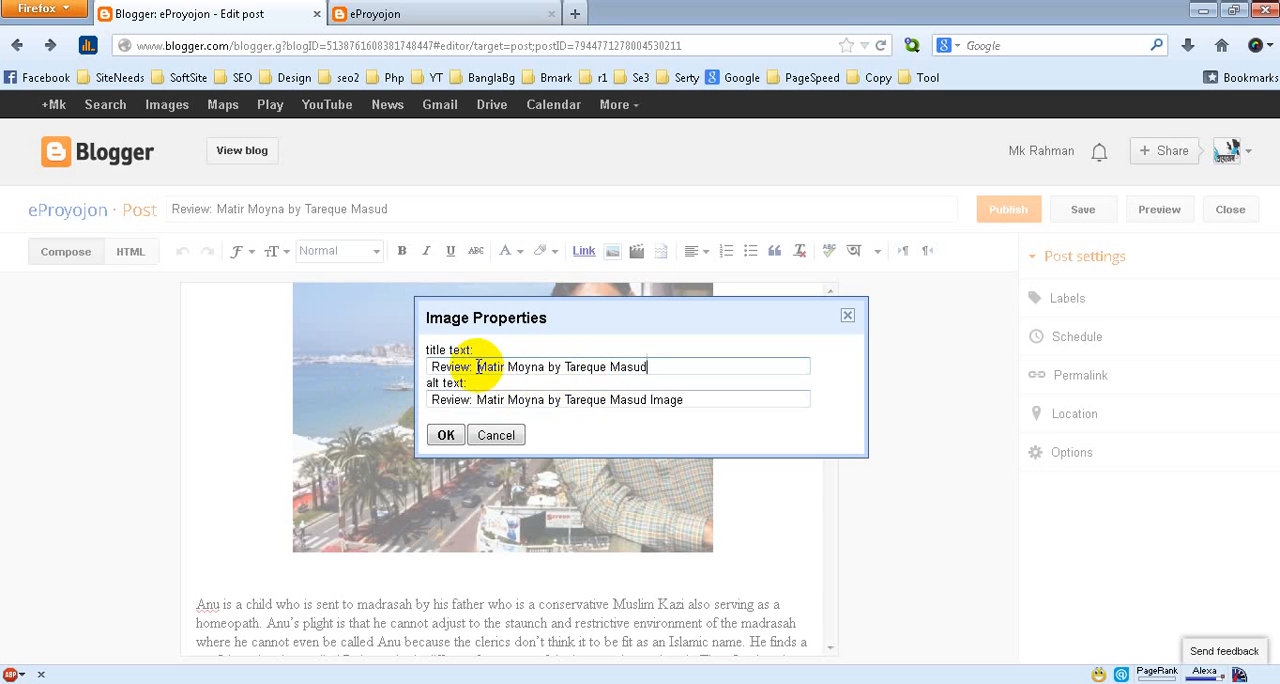
drag(478, 367, 426, 370)
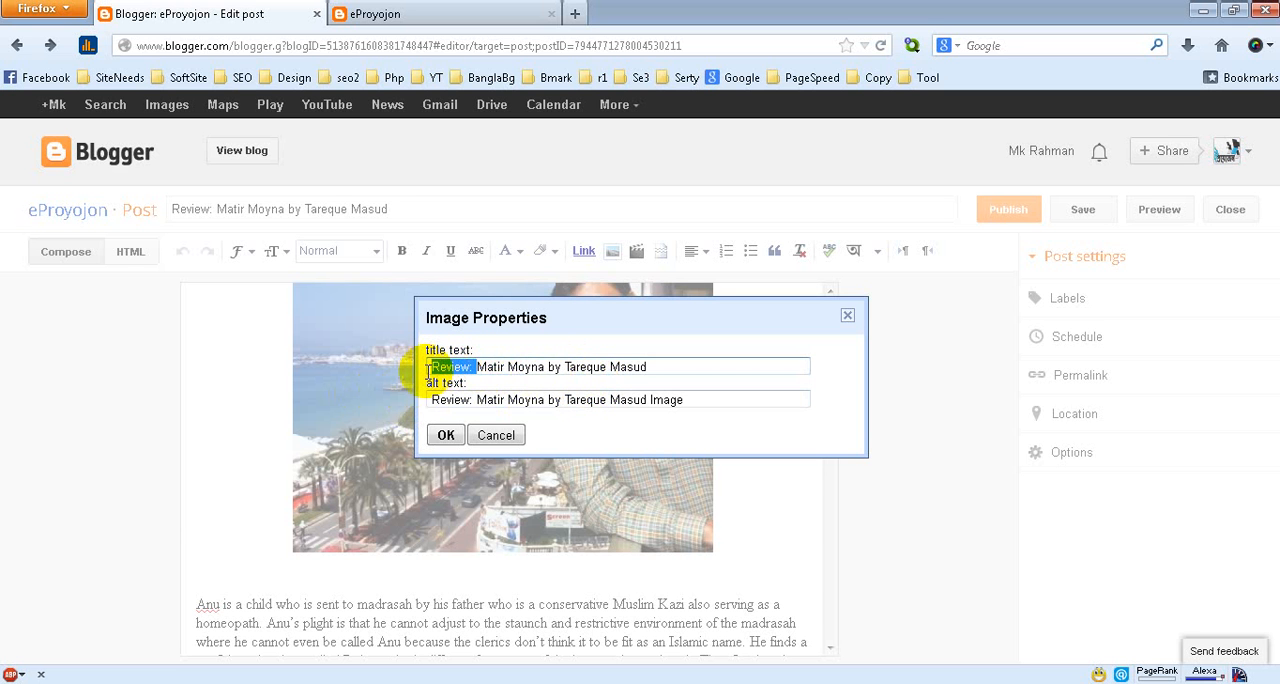
key(BackSpace)
click(614, 368)
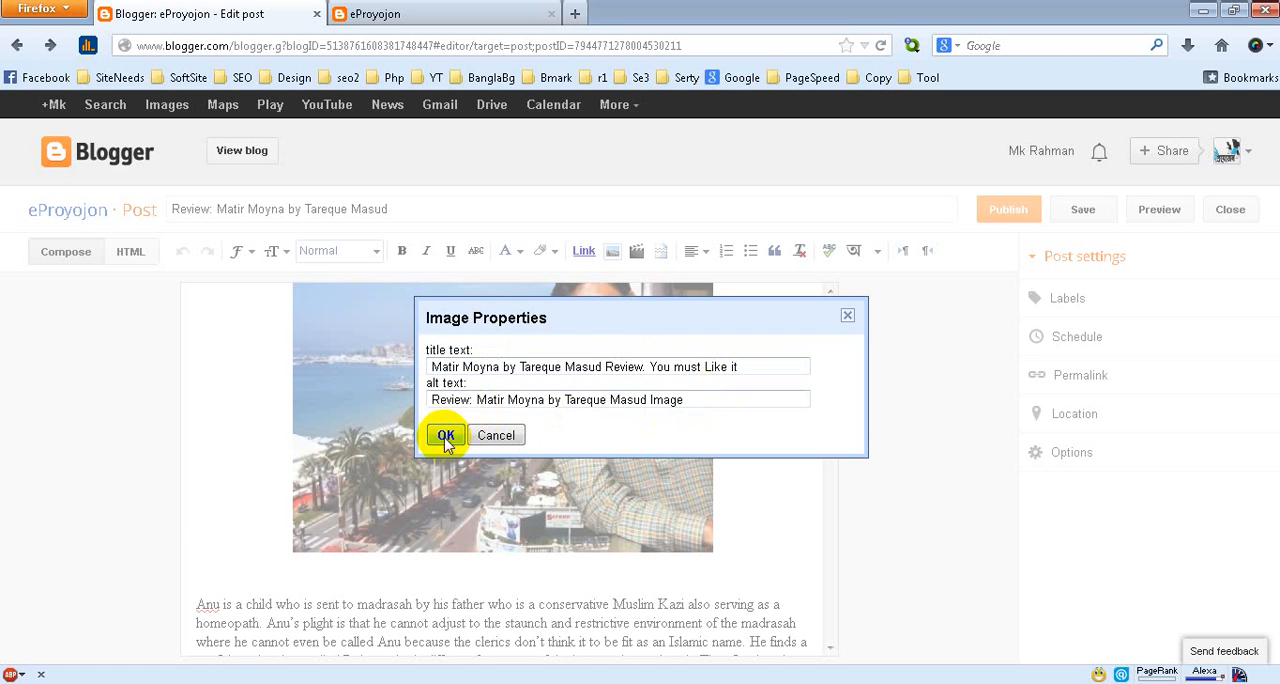
click(551, 370)
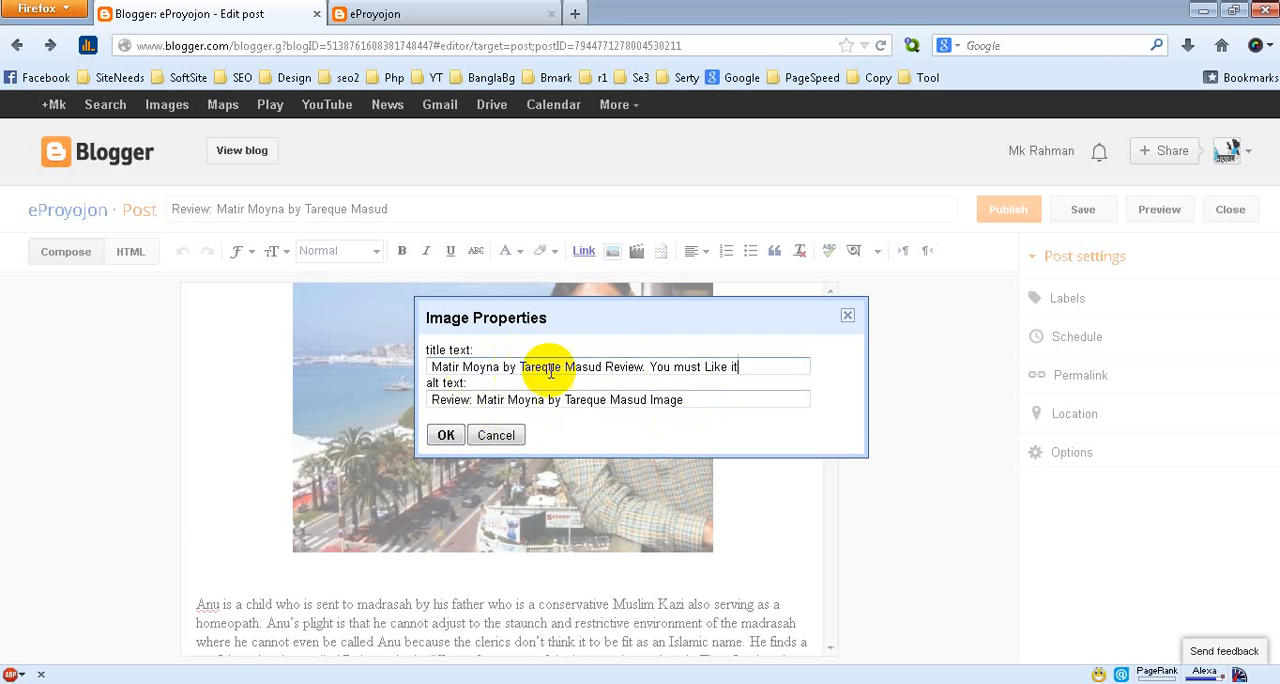
click(447, 436)
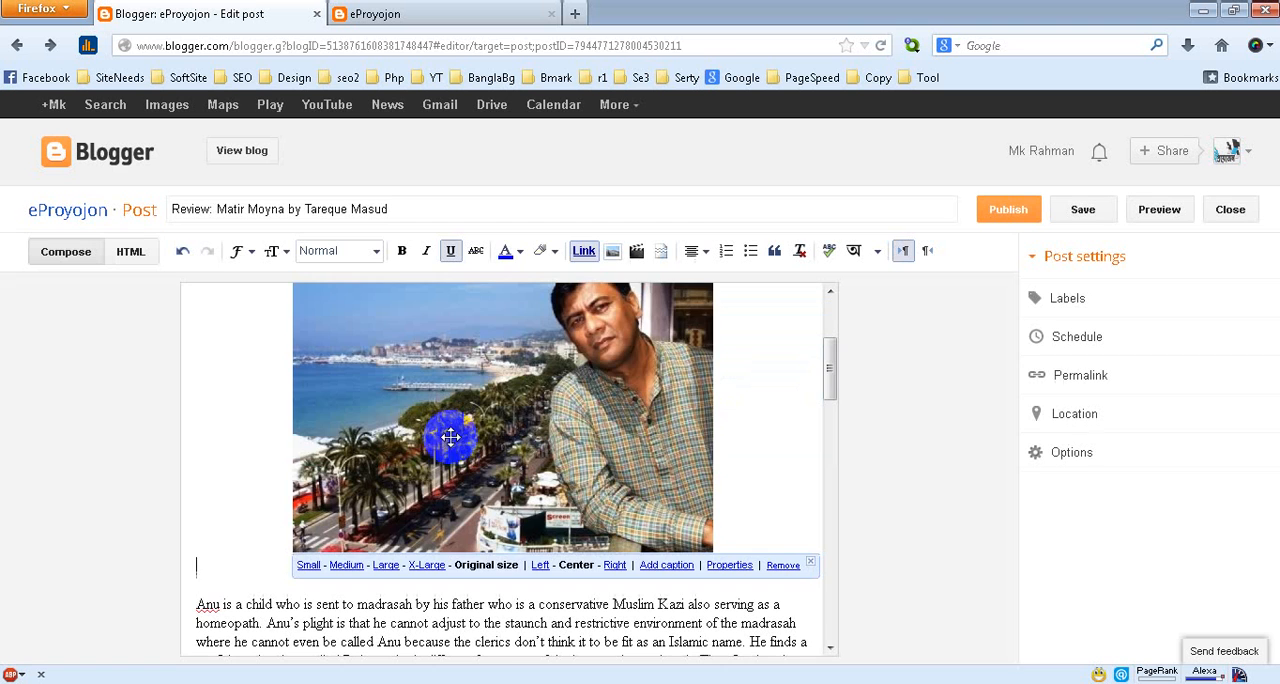
Search Google for "tarek masud matir moina" in a new browser tab
click(829, 370)
drag(831, 340, 829, 300)
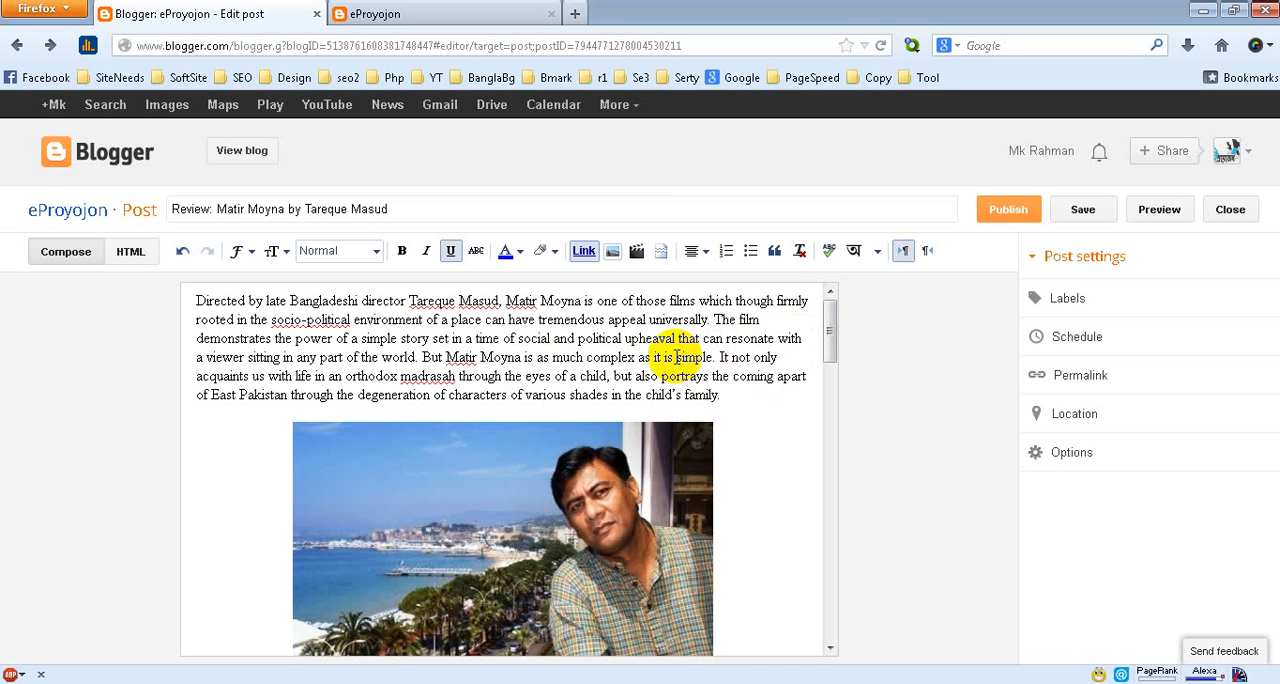
click(575, 14)
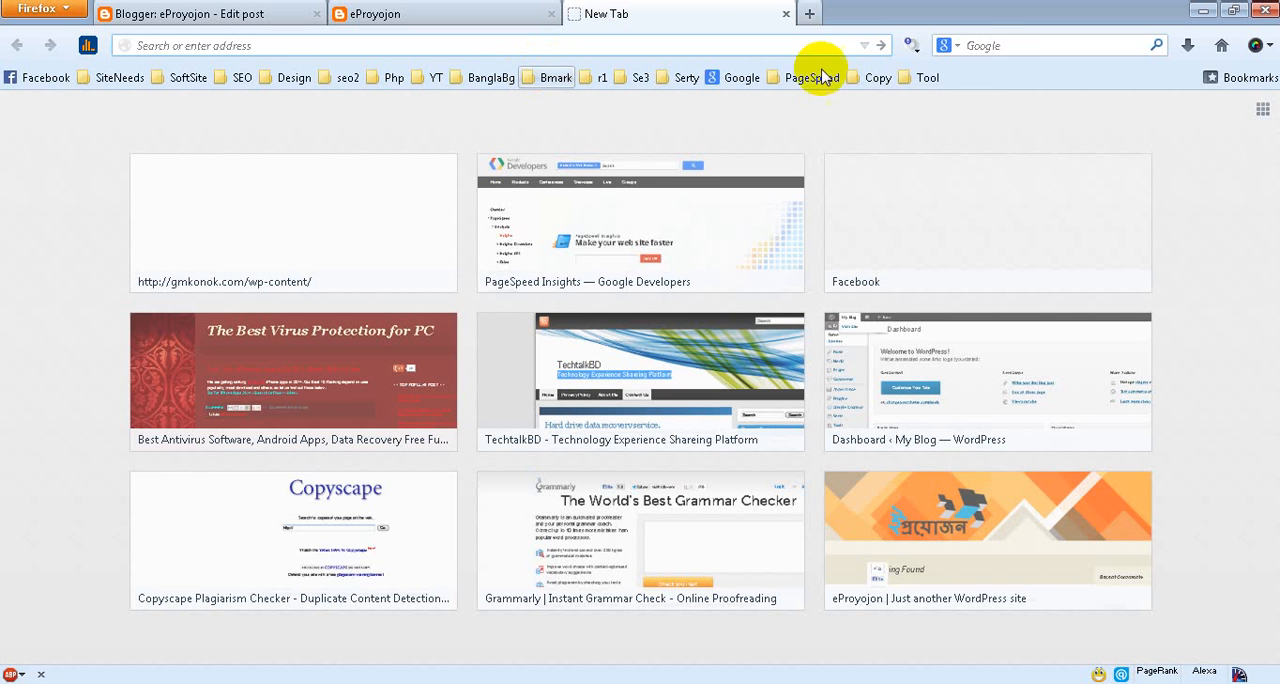
click(1002, 51)
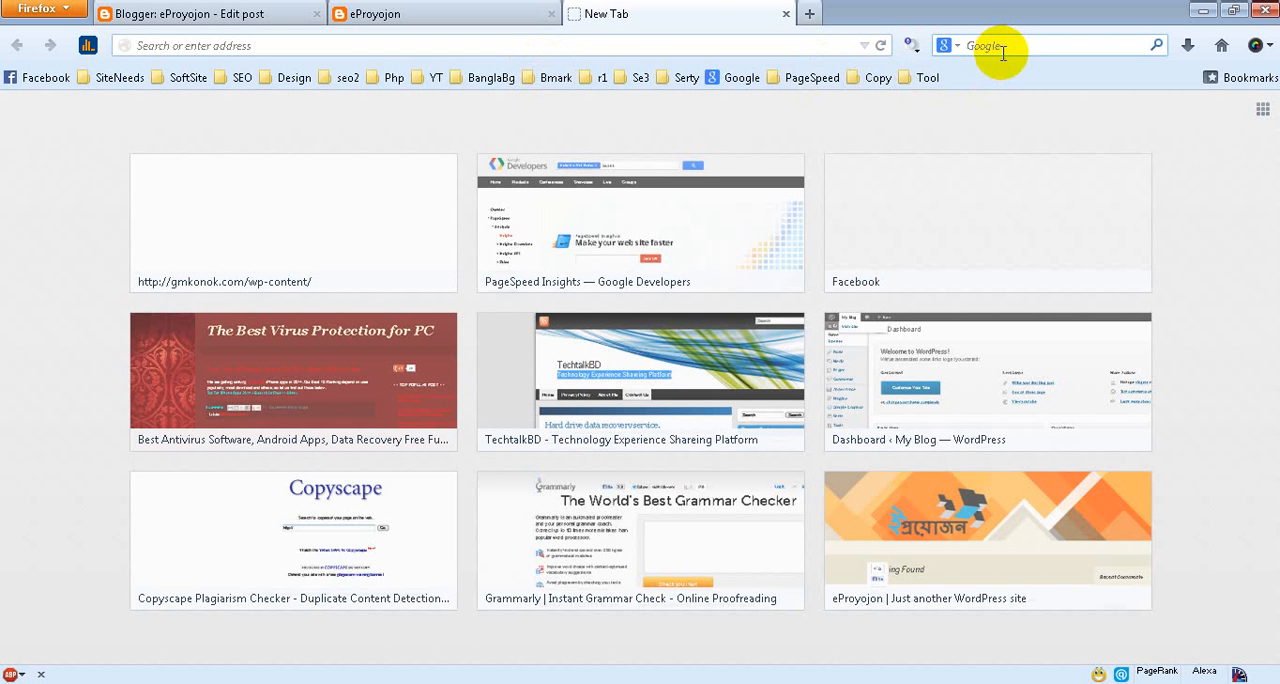
text(tar)
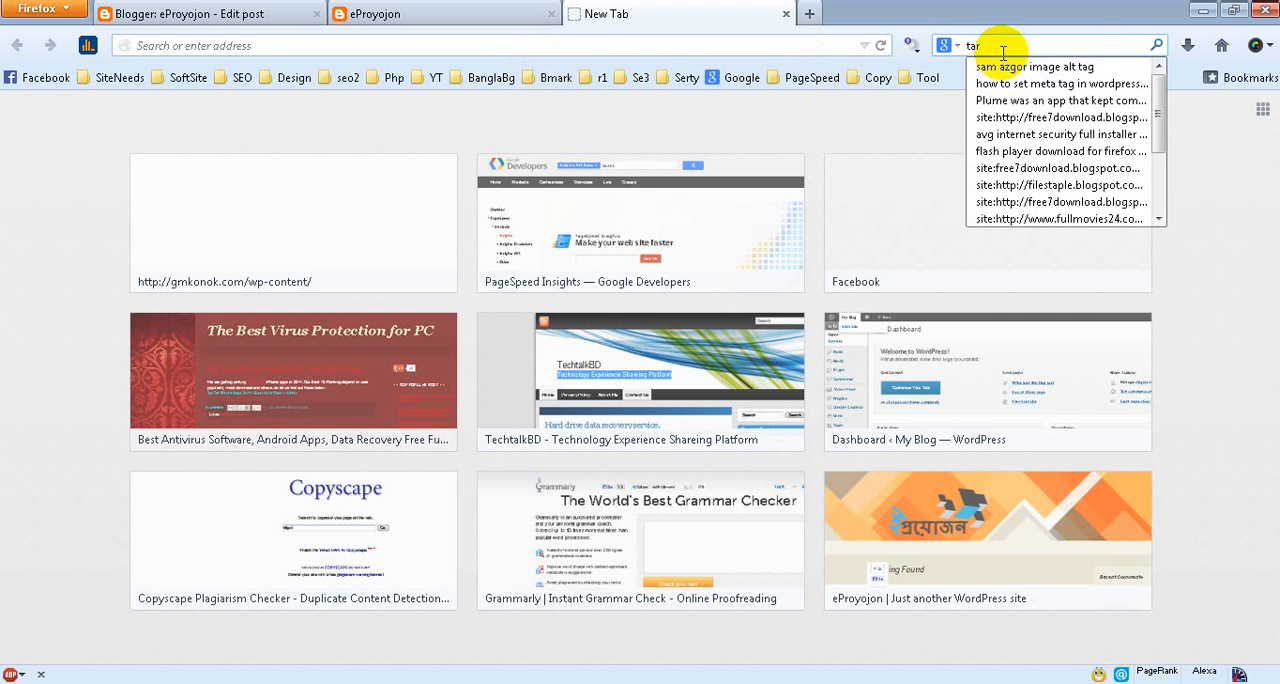
text(ek )
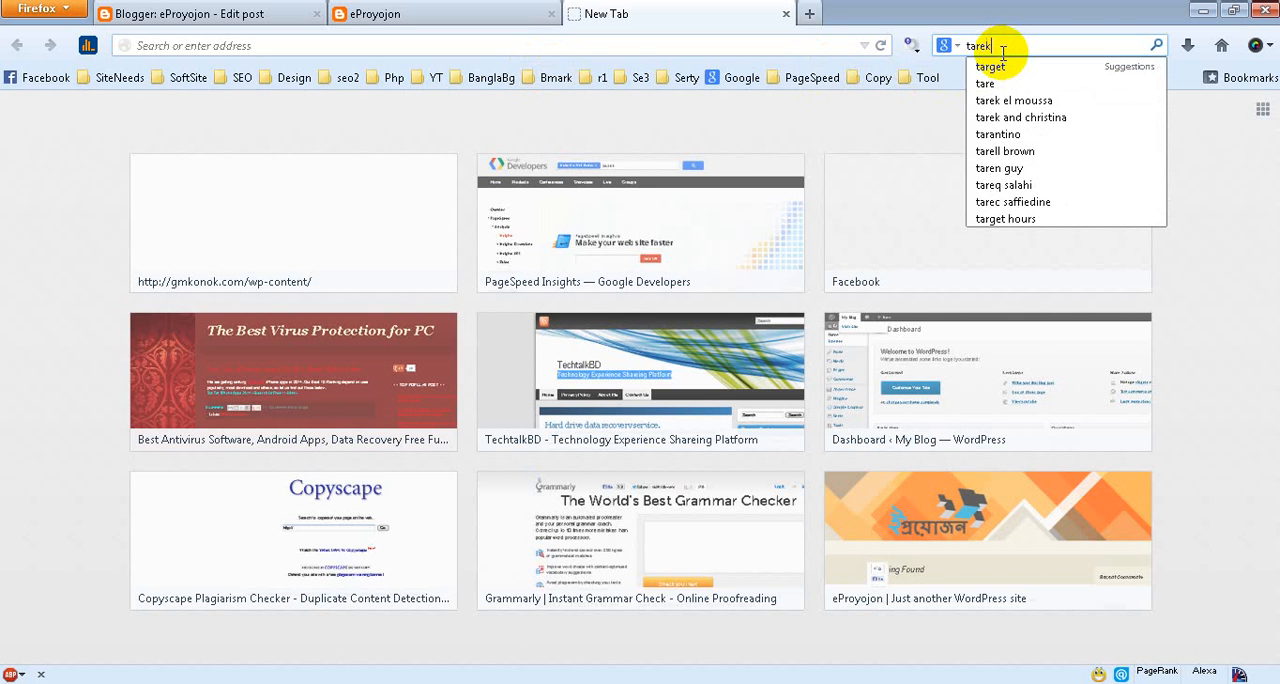
text(masud mat)
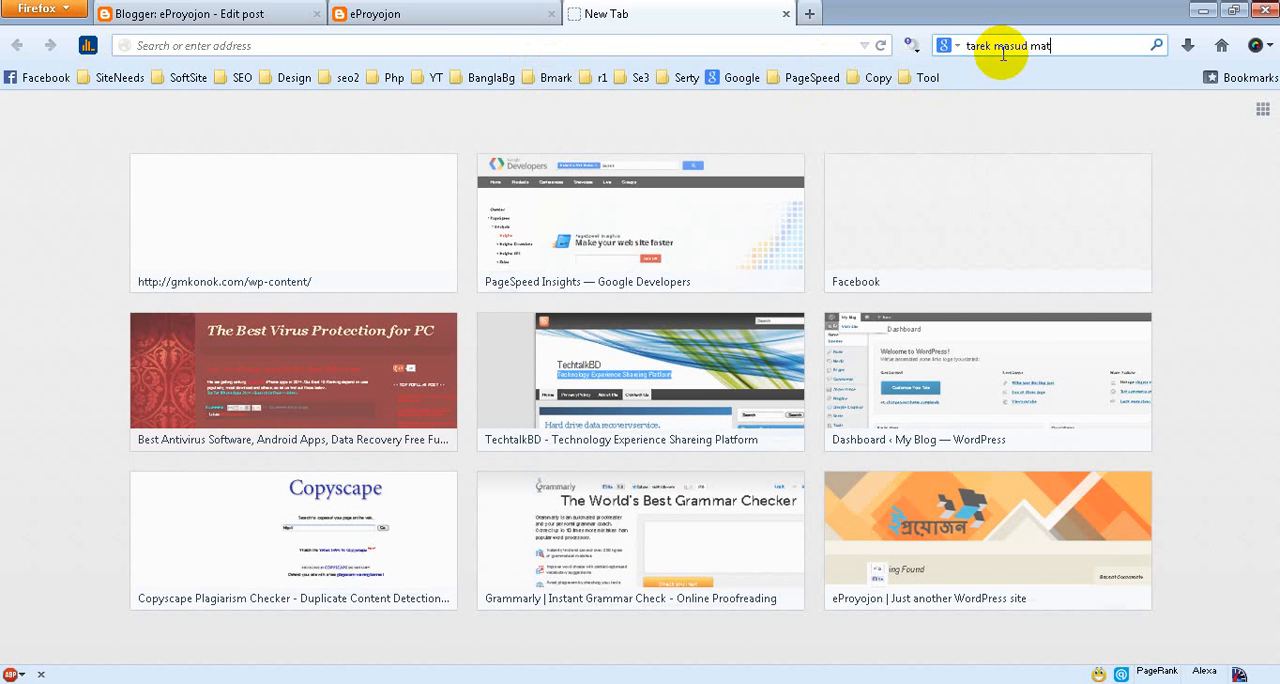
text(ir m)
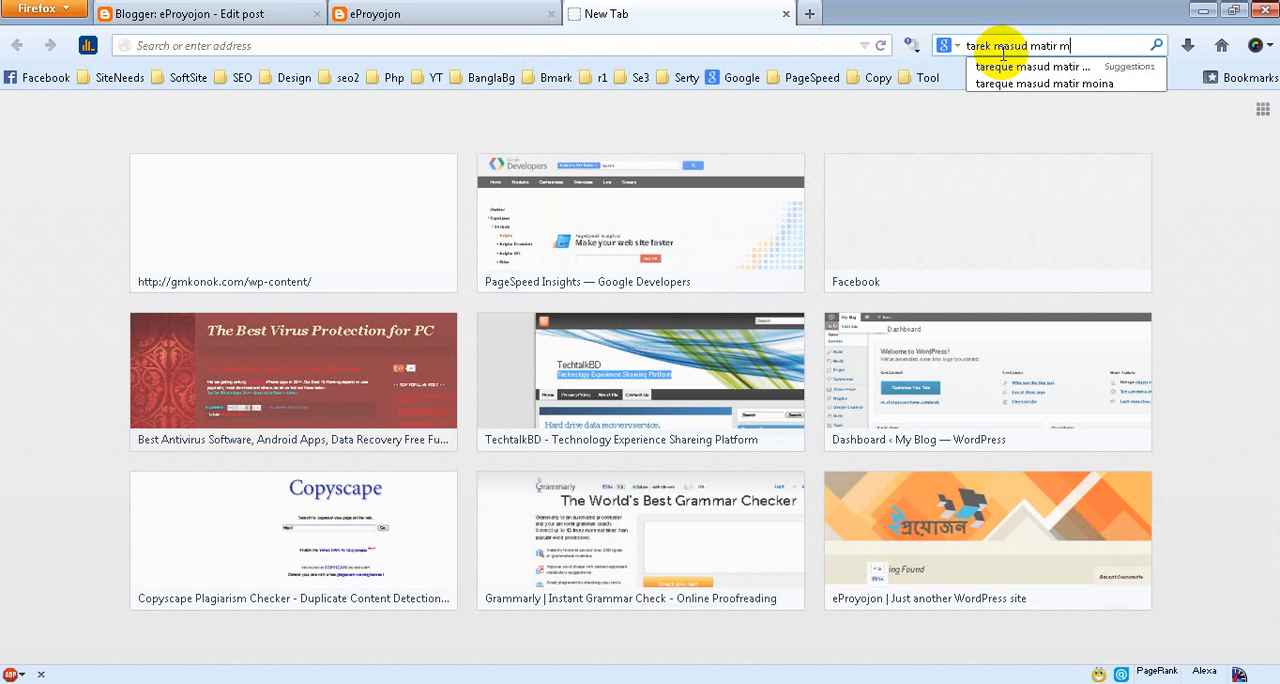
text(oina)
key(Return)
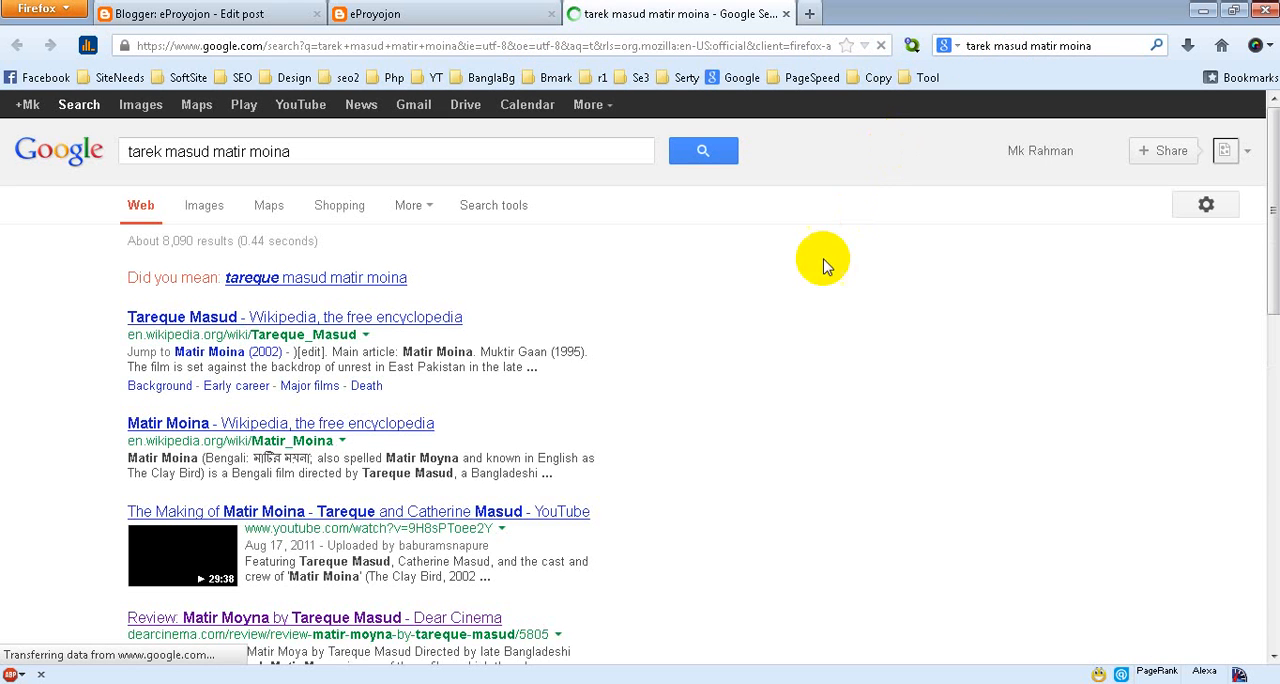
Open the Wikipedia results for Tareque Masud and Matir Moina in separate new tabs
right_click(423, 320)
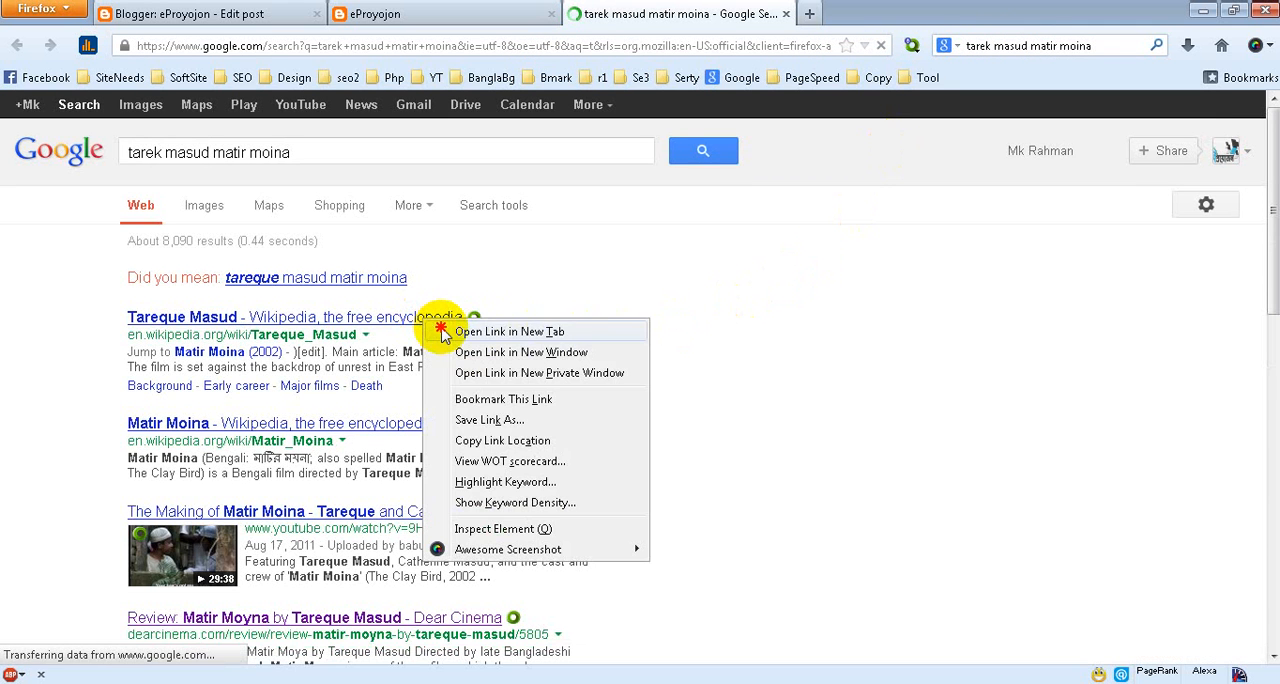
click(448, 331)
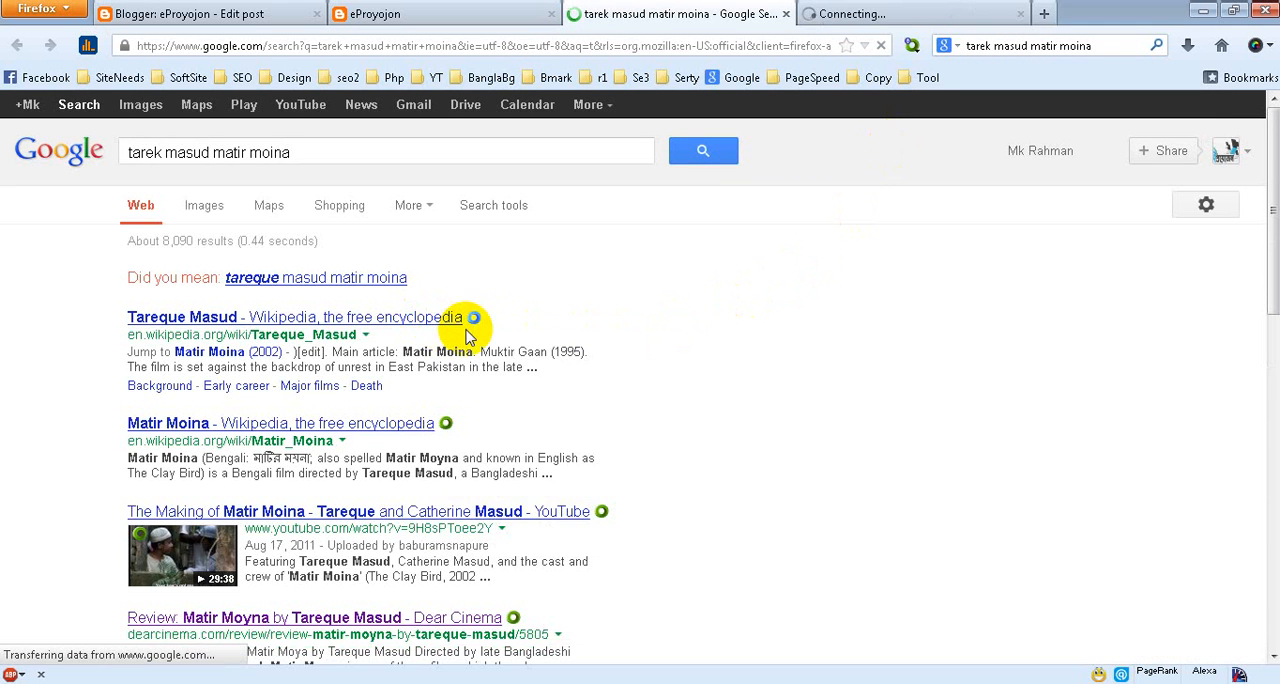
right_click(412, 424)
click(446, 441)
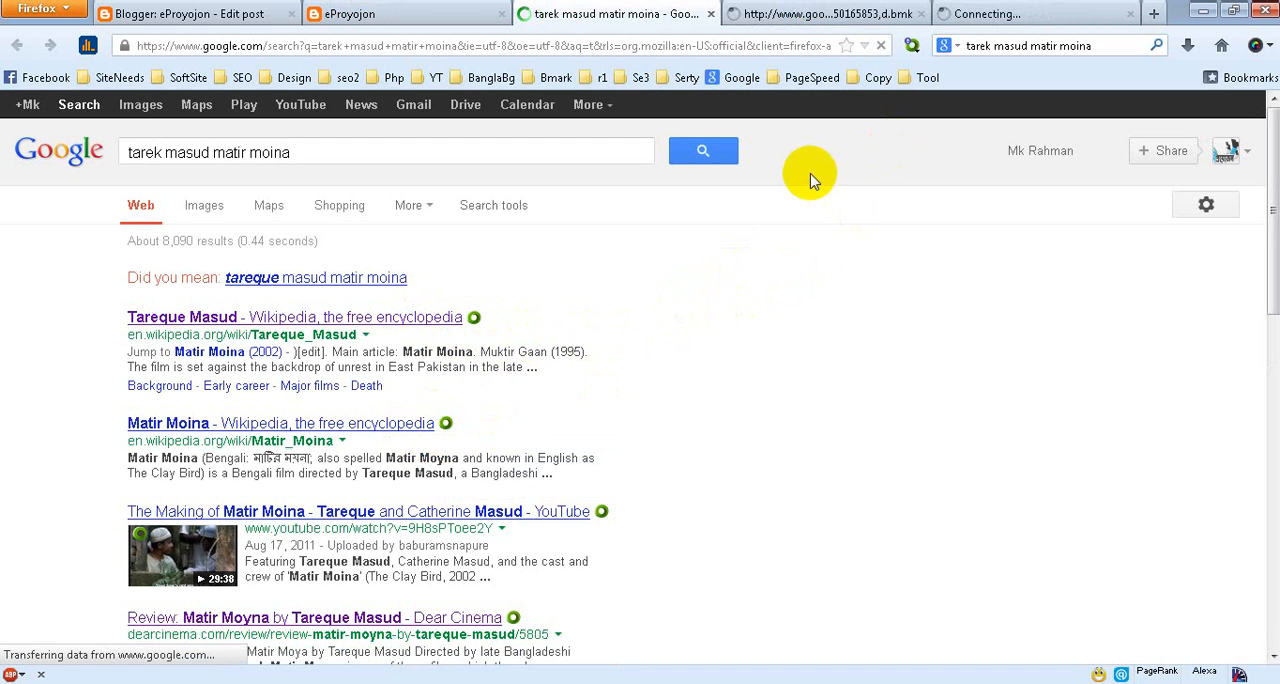
Copy the web address of the Tareque Masud Wikipedia article and return to the post being edited
right_click(416, 324)
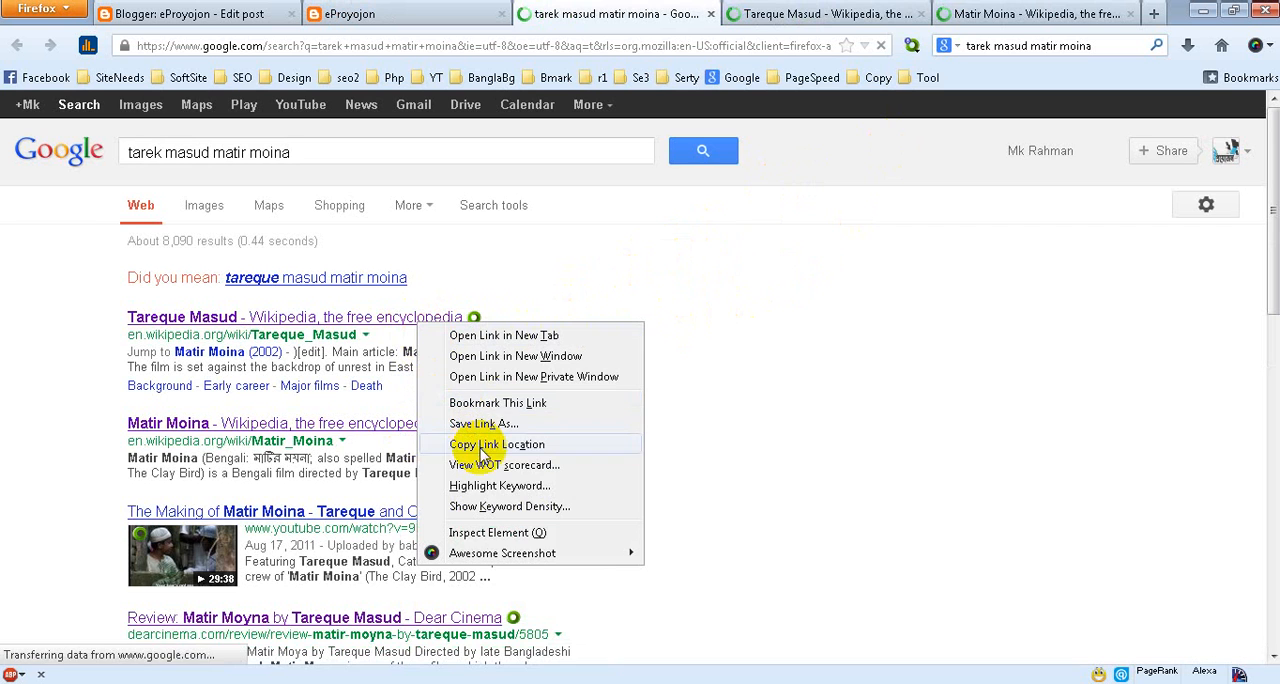
click(818, 105)
click(810, 14)
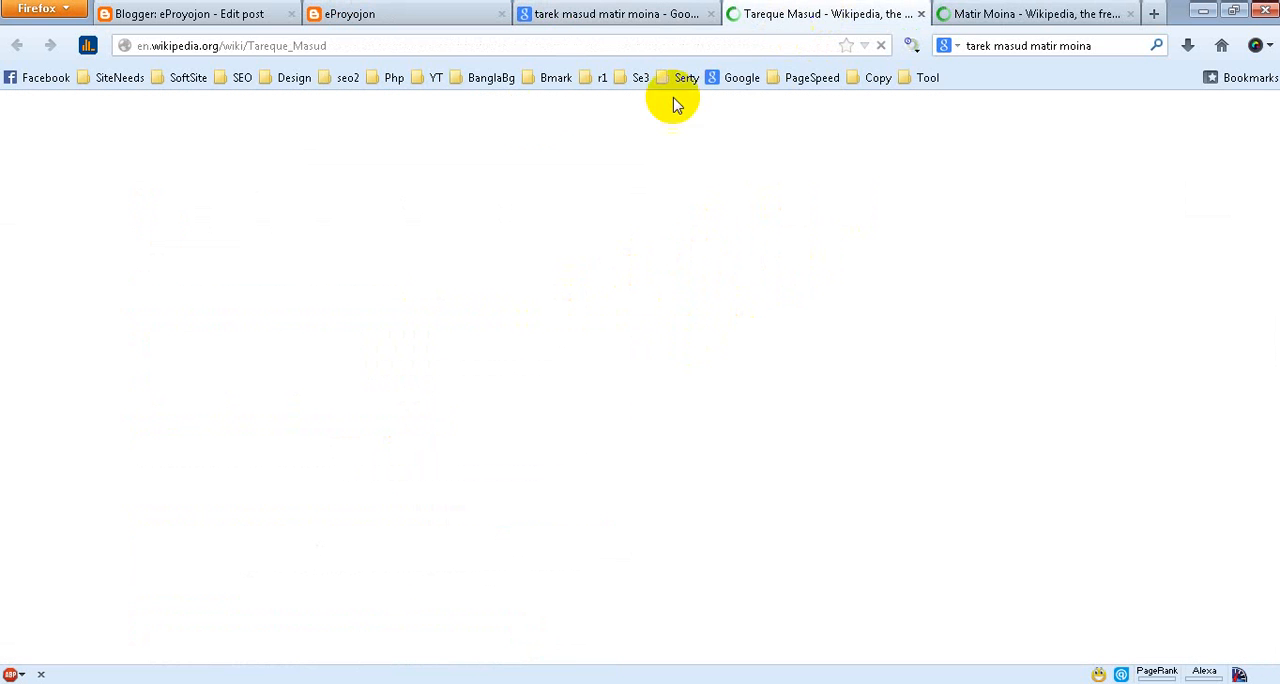
click(335, 45)
right_click(312, 42)
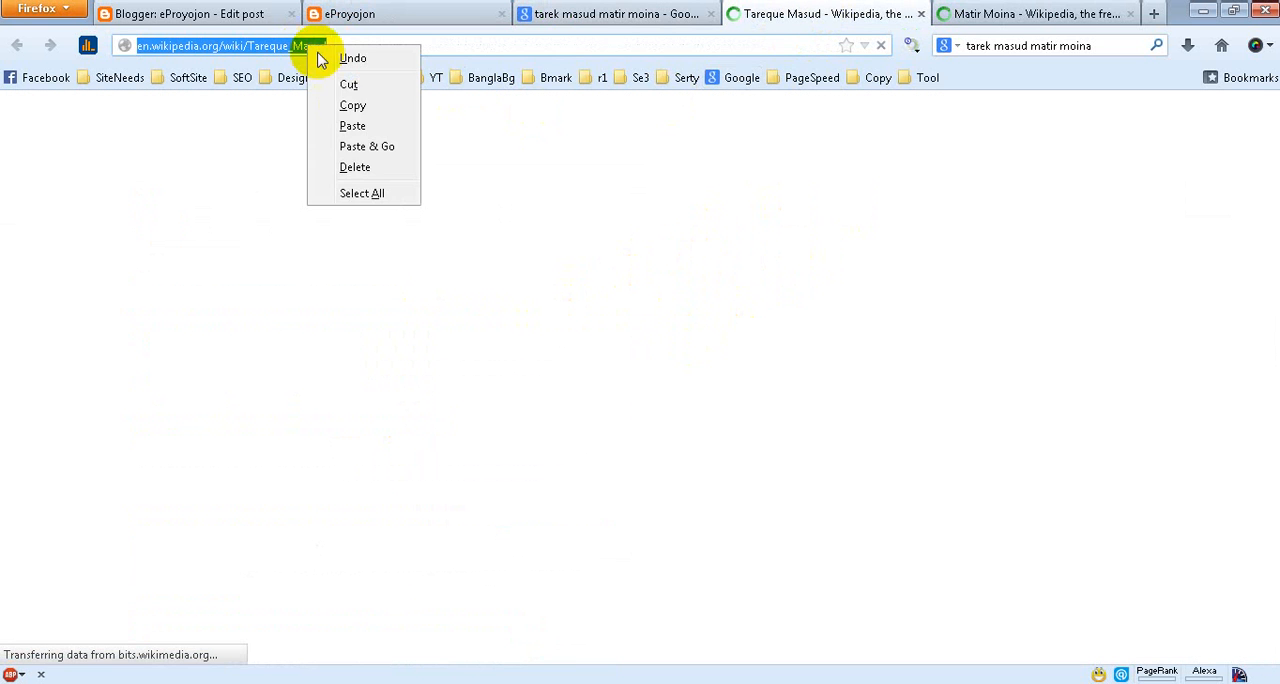
click(352, 107)
click(364, 15)
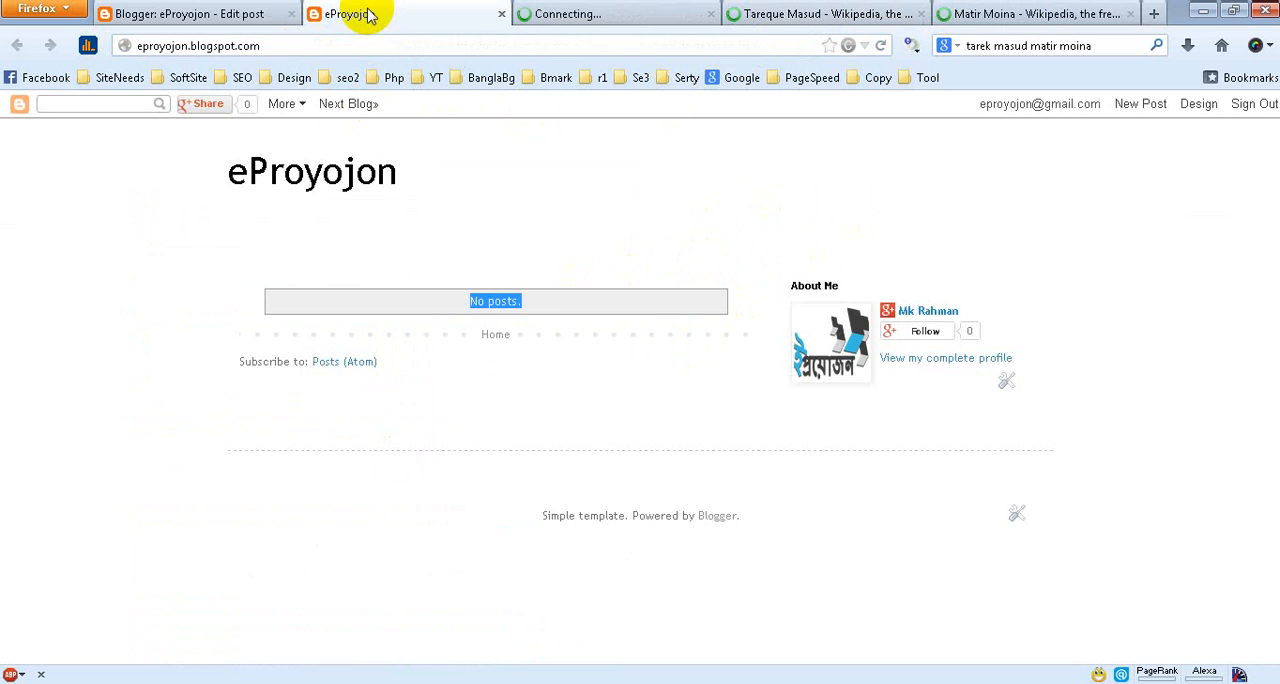
click(240, 18)
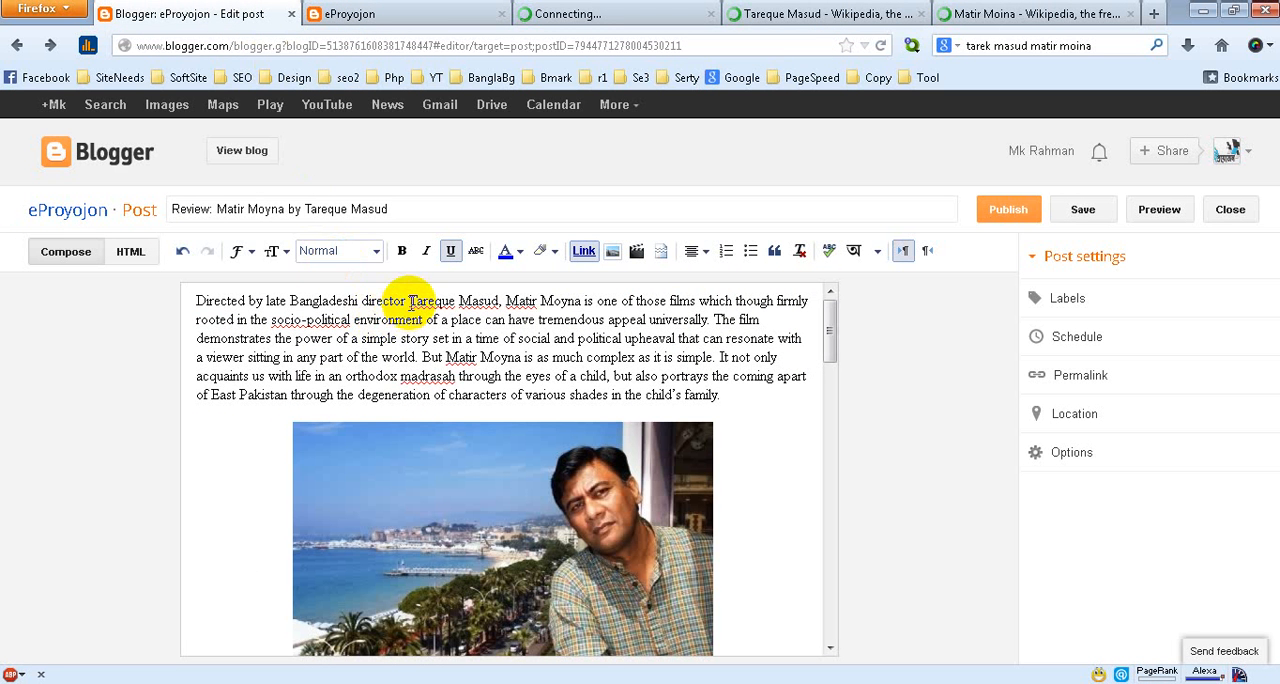
drag(409, 299, 497, 300)
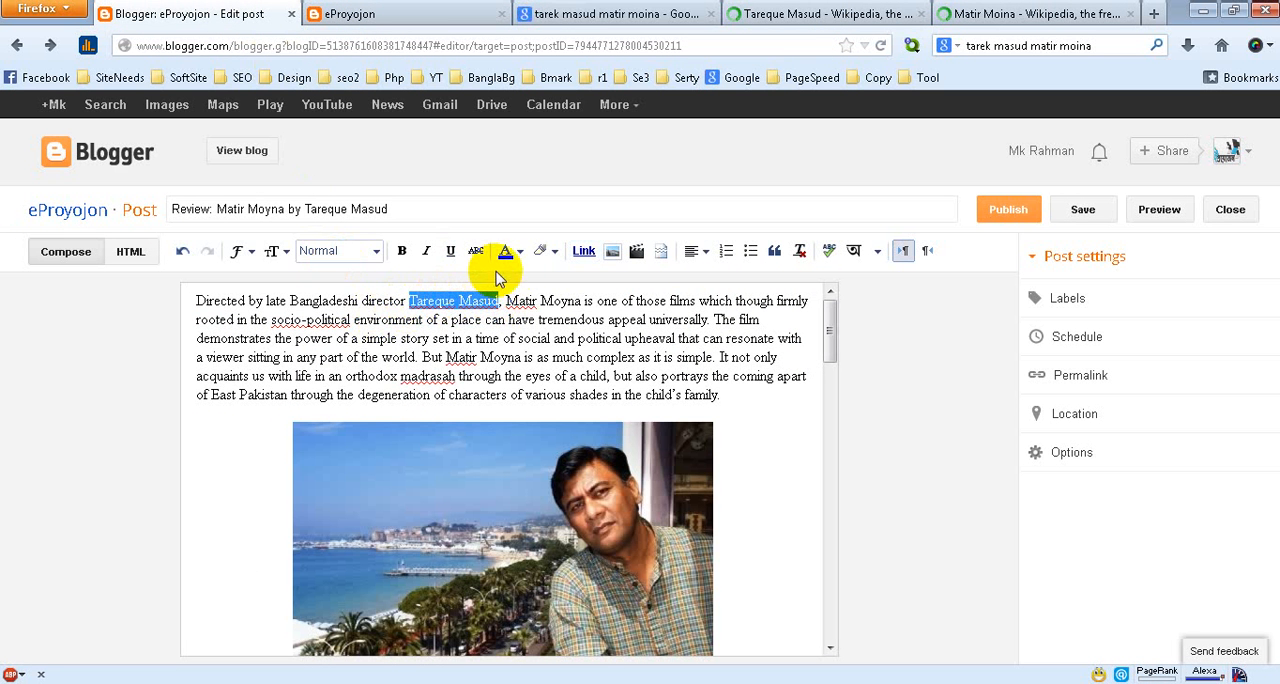
click(584, 252)
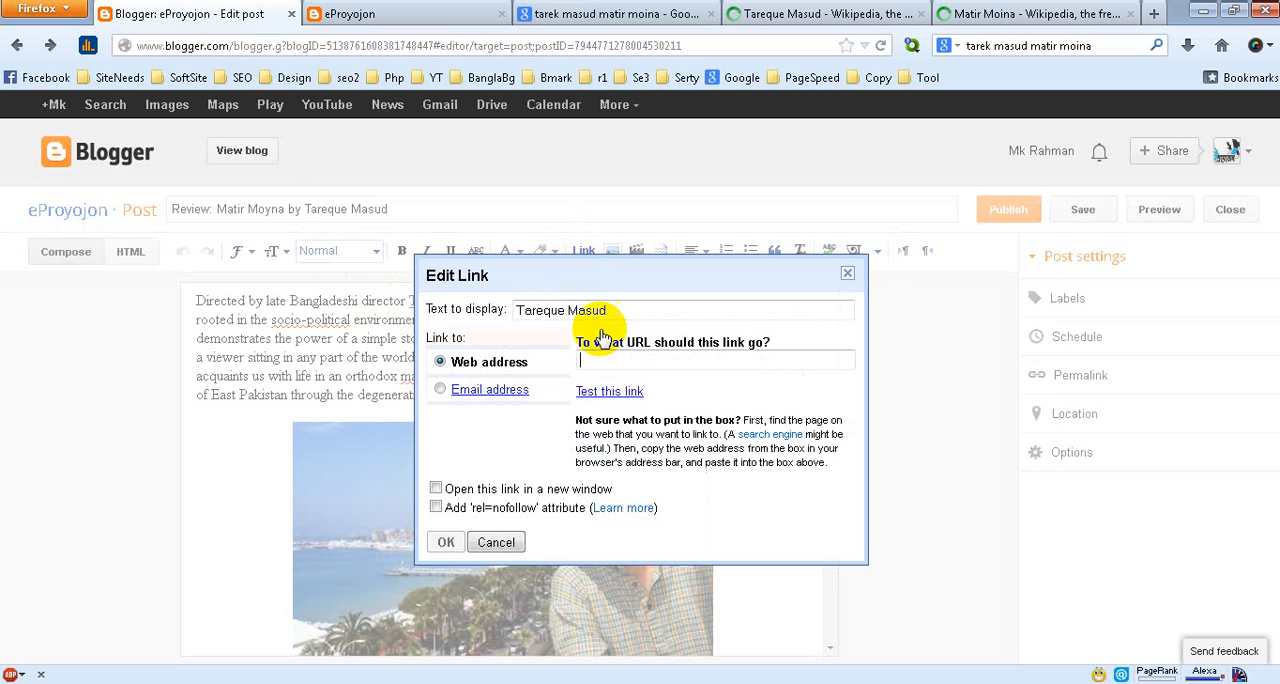
right_click(610, 360)
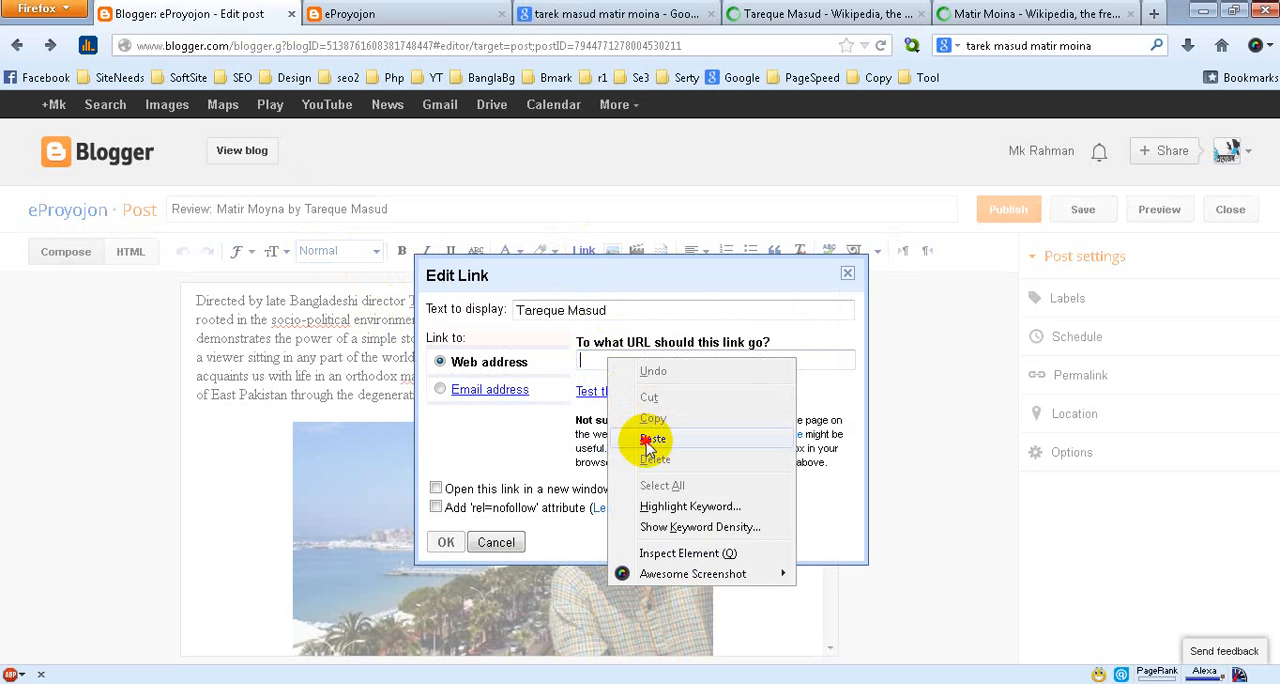
click(647, 440)
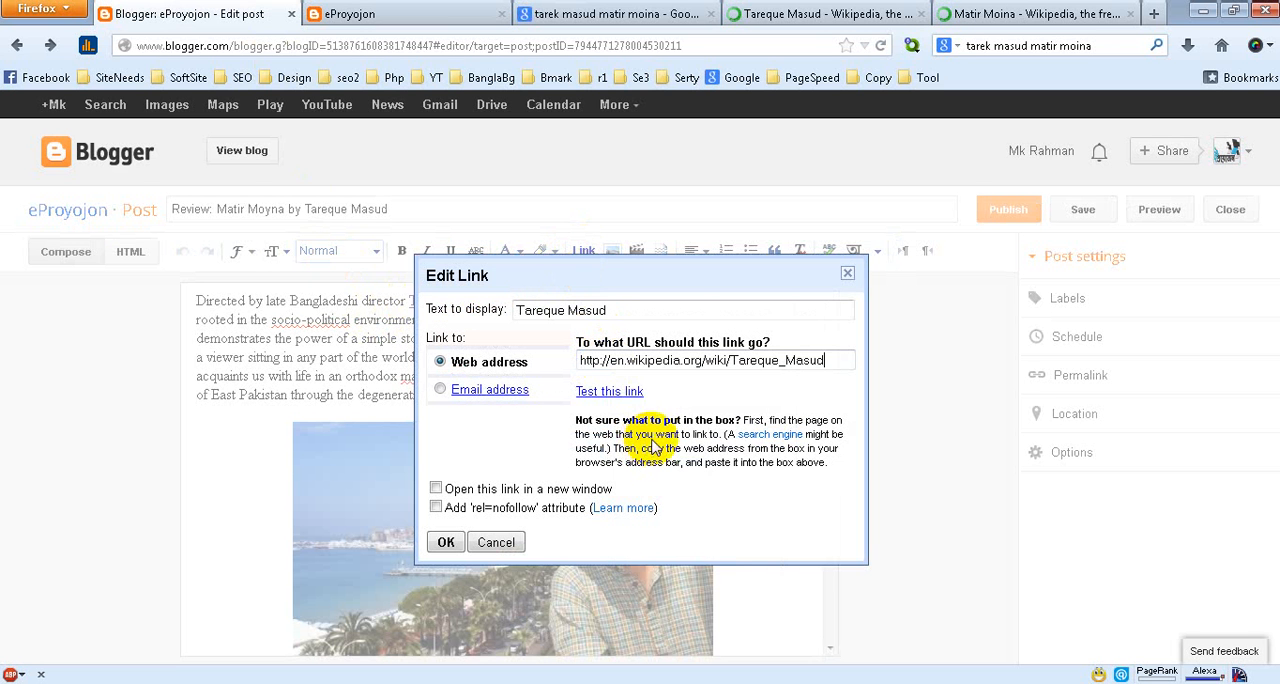
click(436, 488)
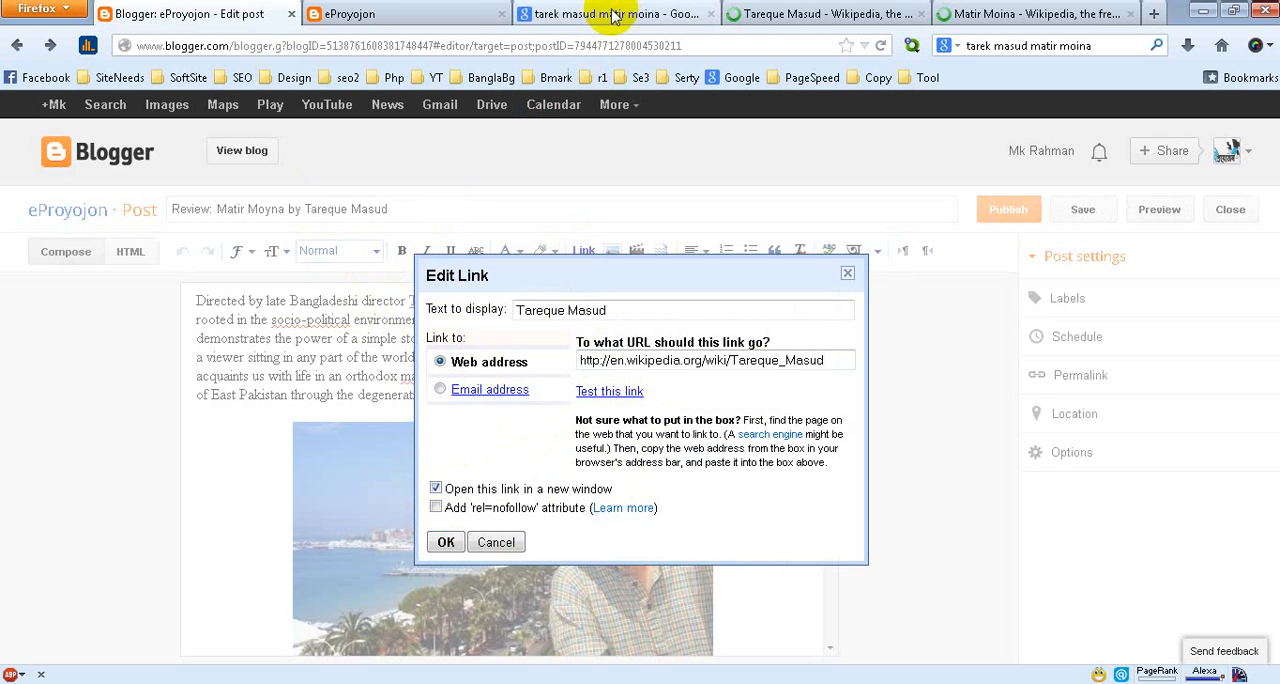
click(440, 541)
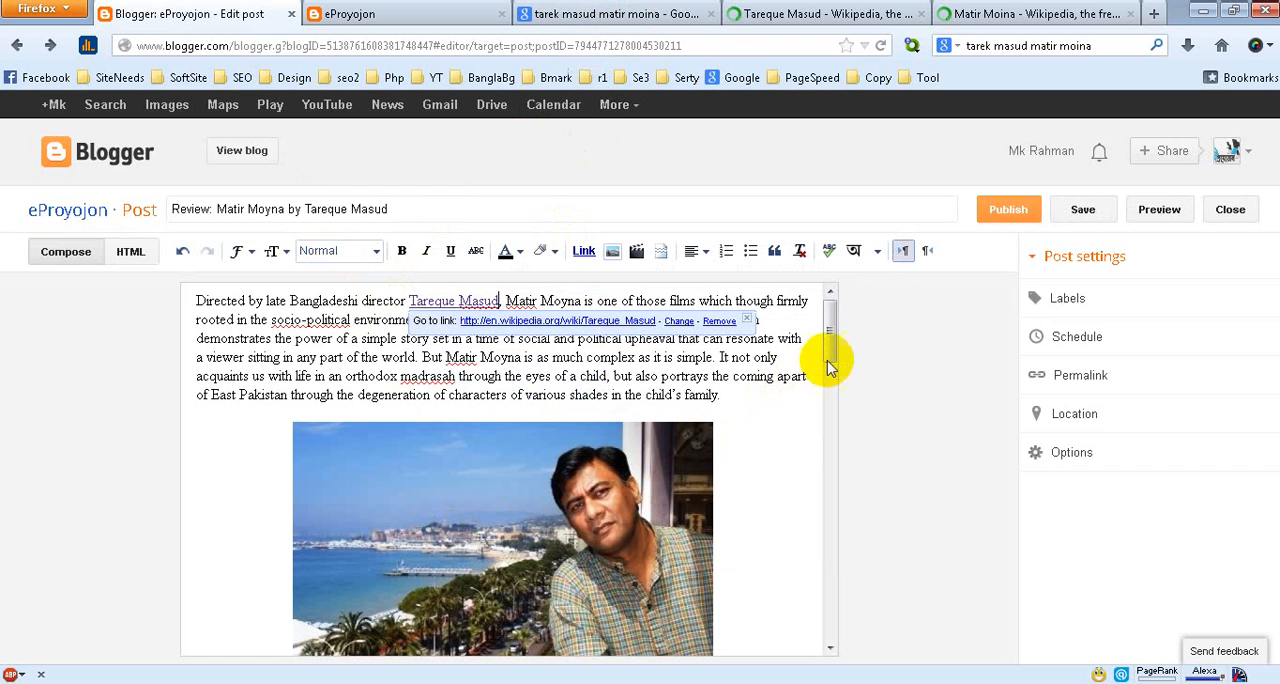
Add a separate closing line after the review's last paragraph reading "Visit Wikipedia for learning more about Matir Moina"
drag(831, 337, 833, 321)
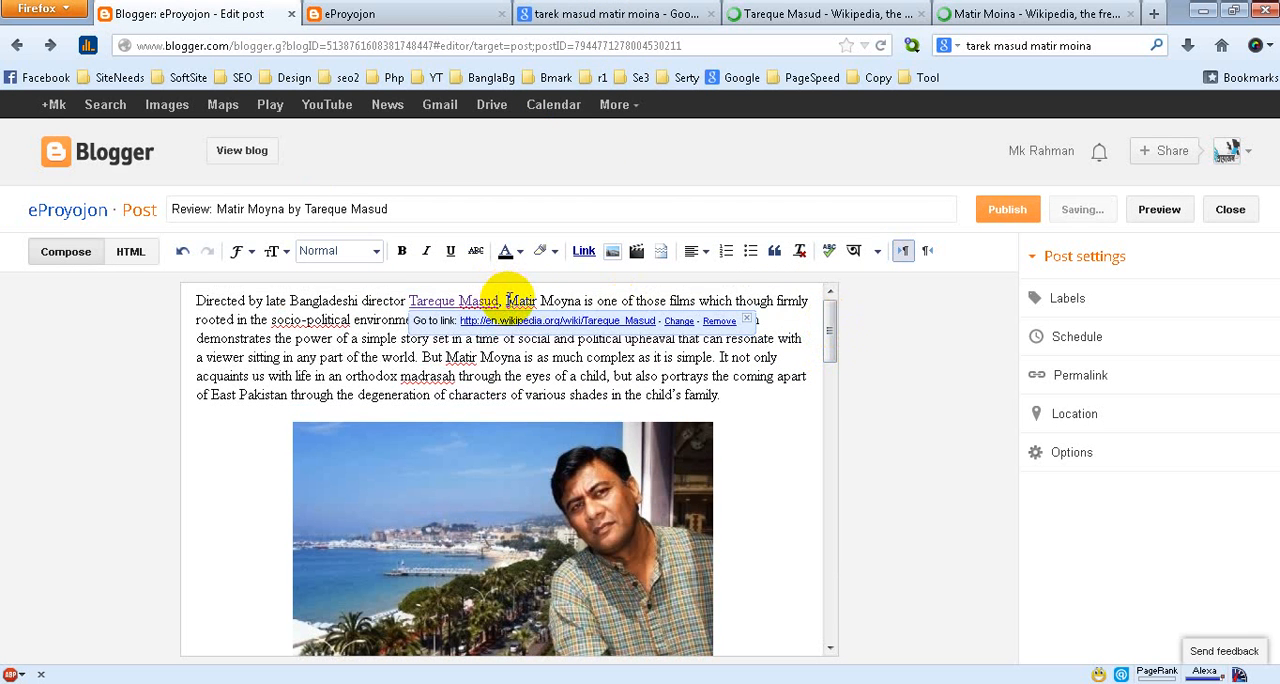
drag(507, 300, 578, 300)
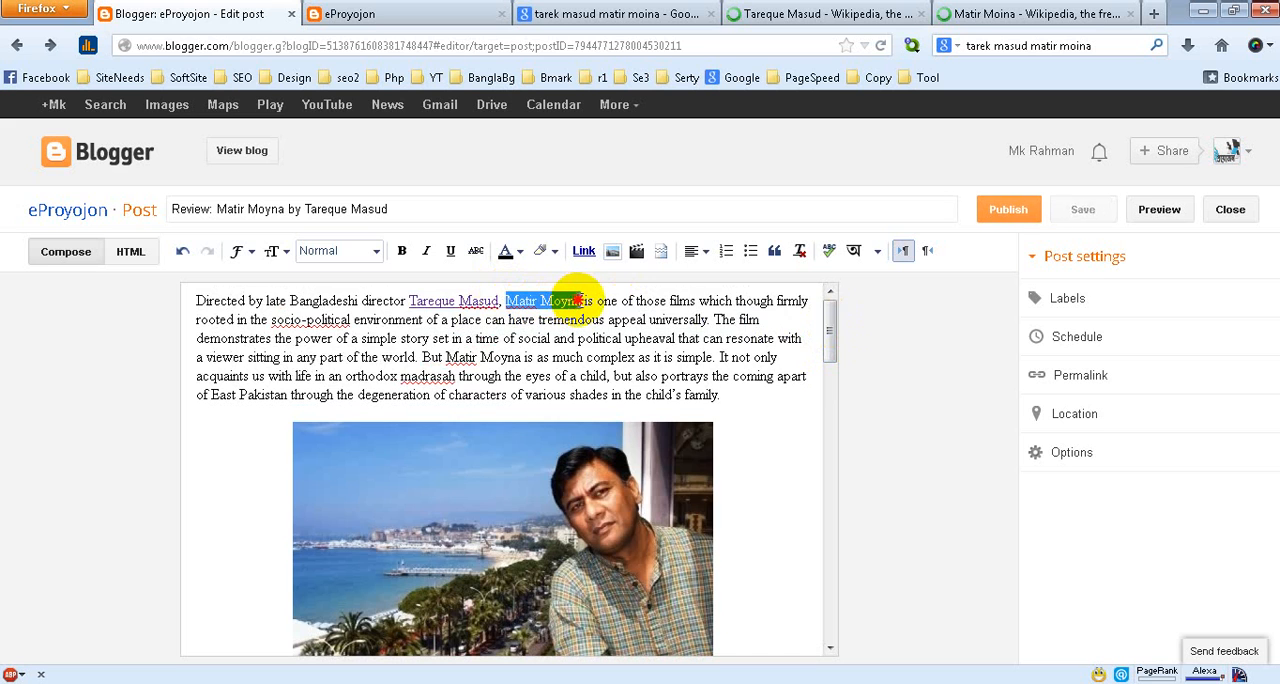
drag(832, 337, 823, 634)
click(438, 601)
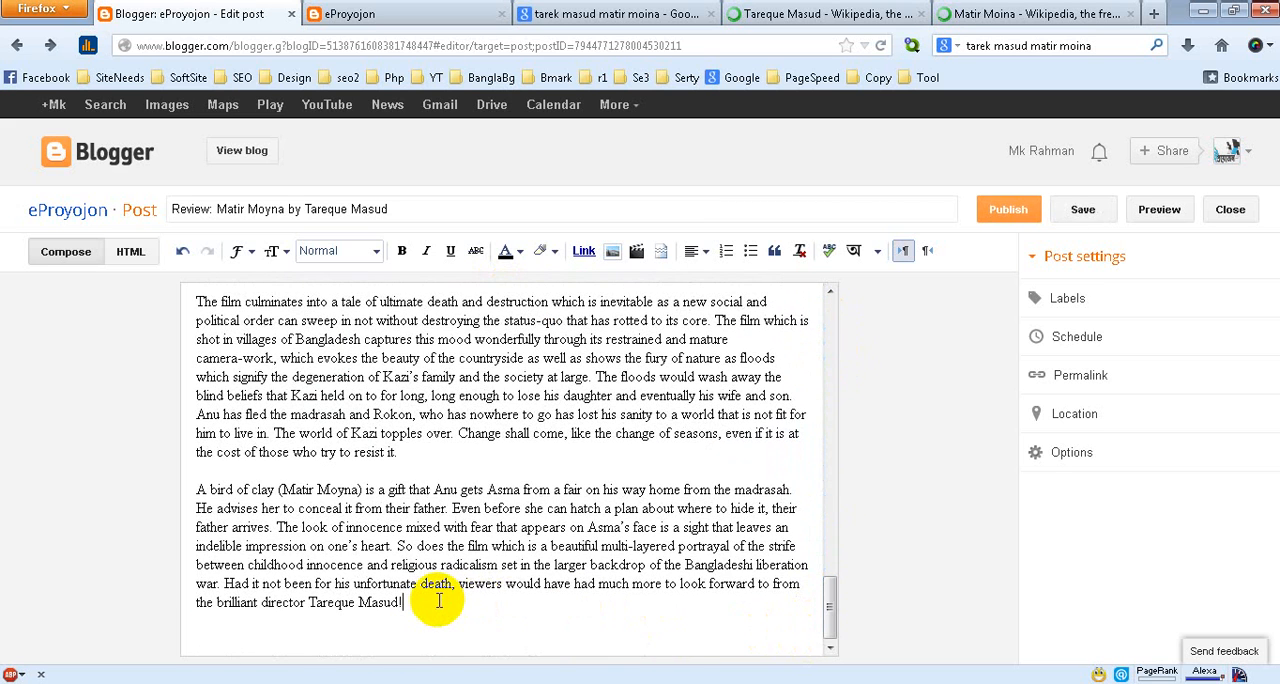
key(Return)
key(Return)
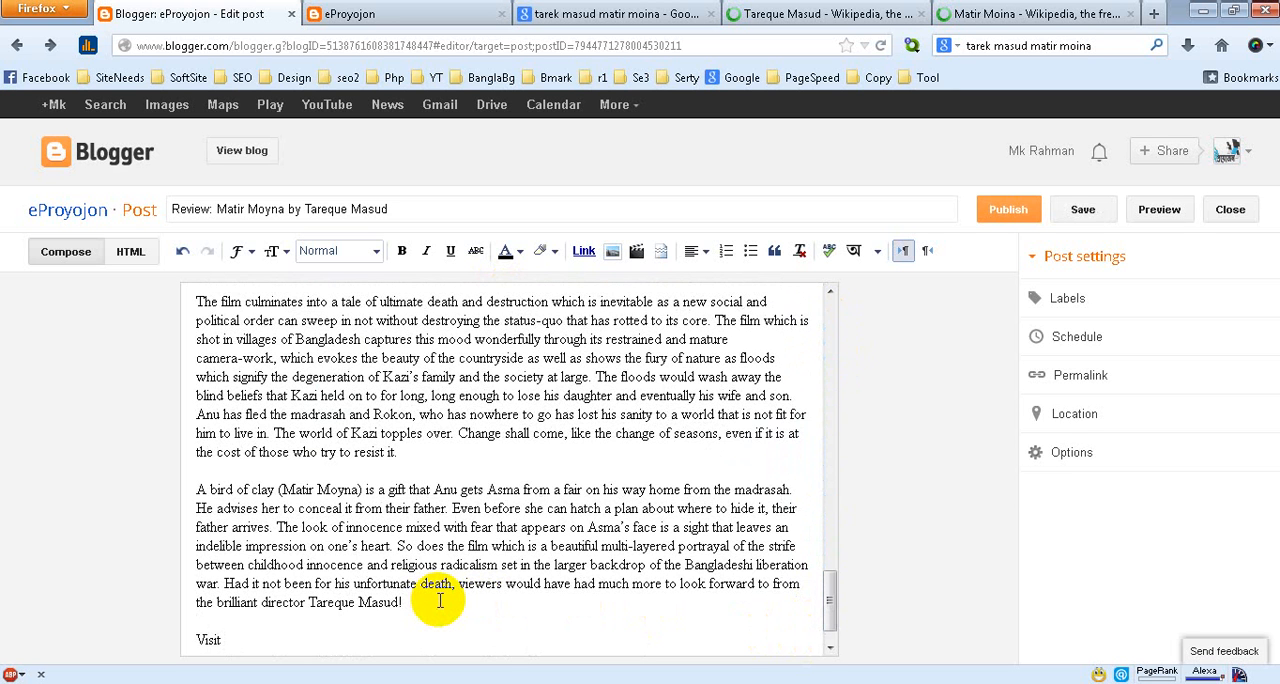
text(Visit Wikipedia for)
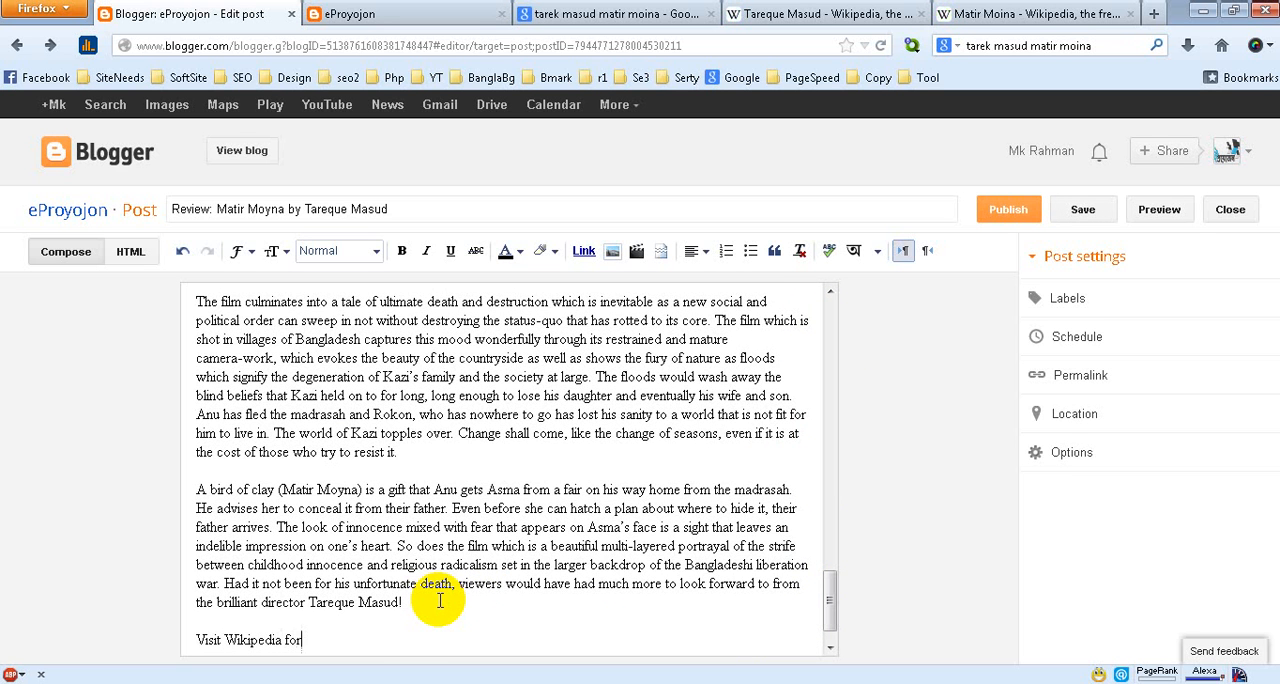
text( learning more about )
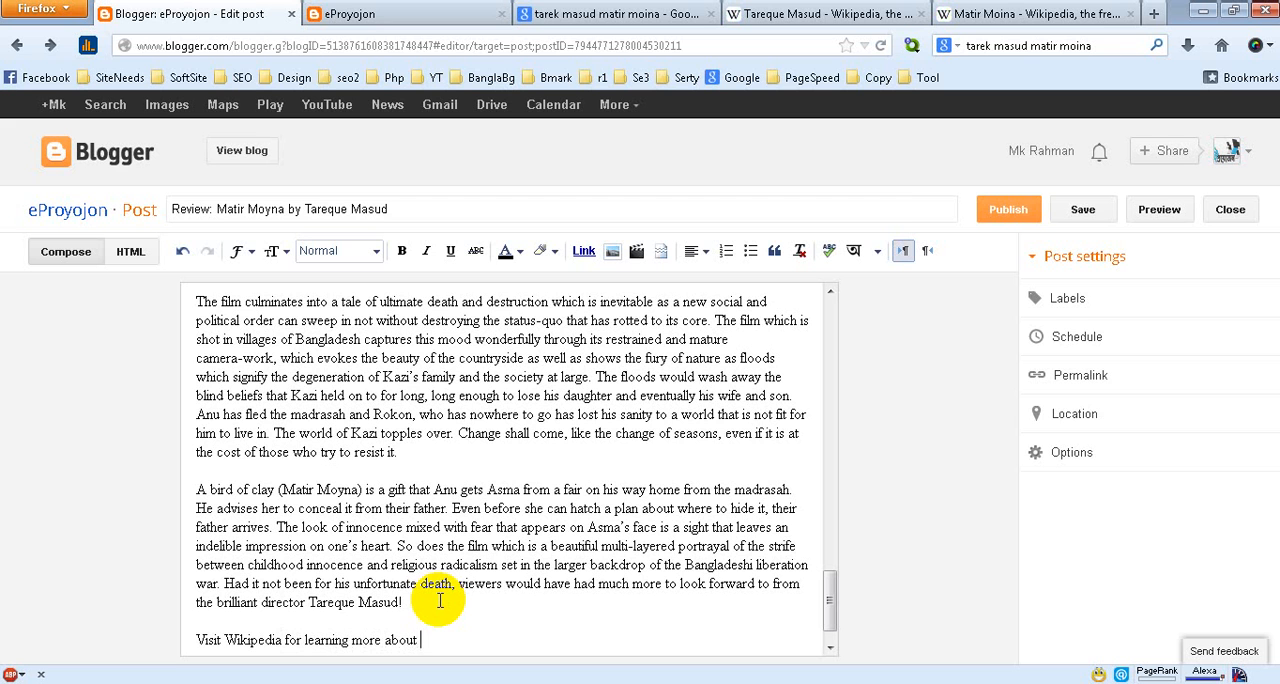
text(Matir Moina)
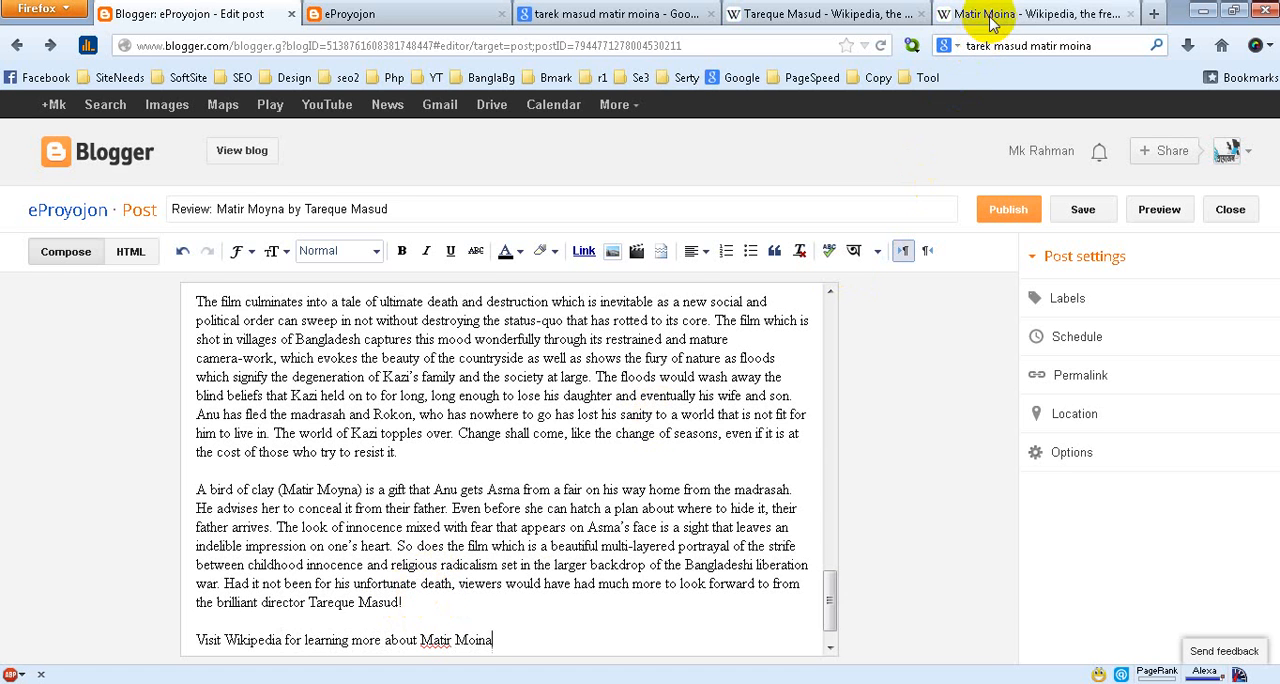
Copy the web address of the Matir Moina Wikipedia article
click(1065, 16)
click(321, 45)
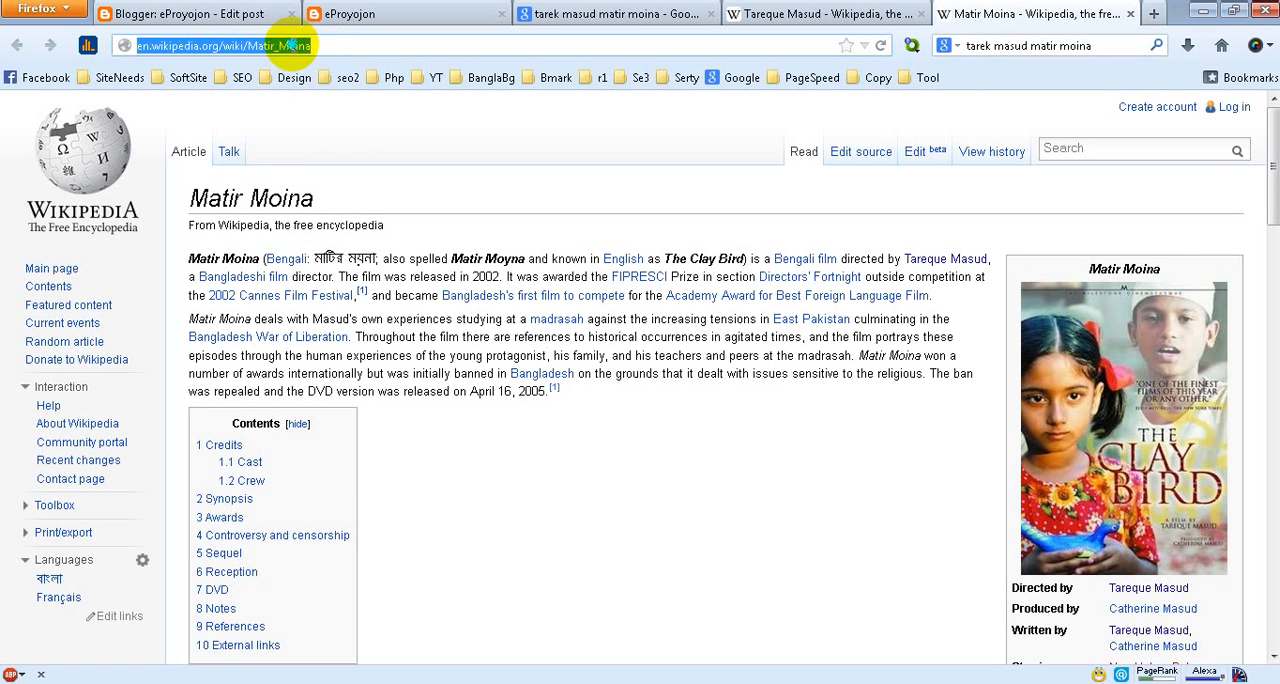
right_click(292, 45)
click(364, 107)
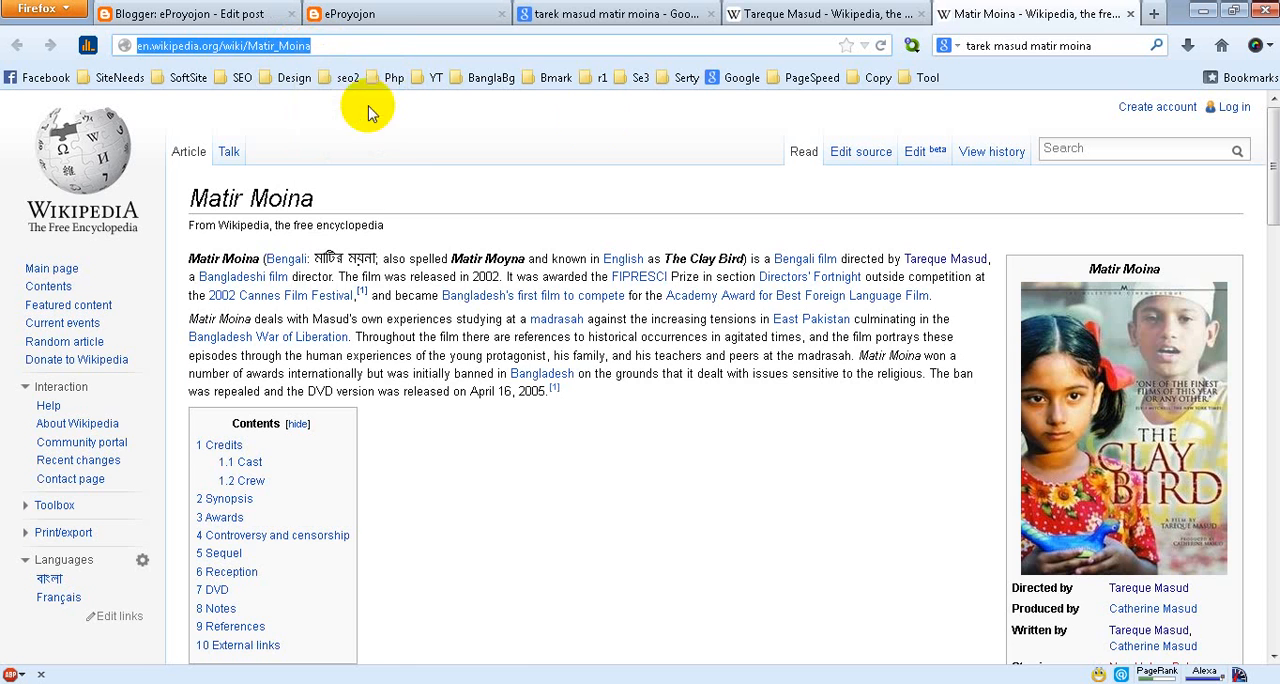
click(755, 16)
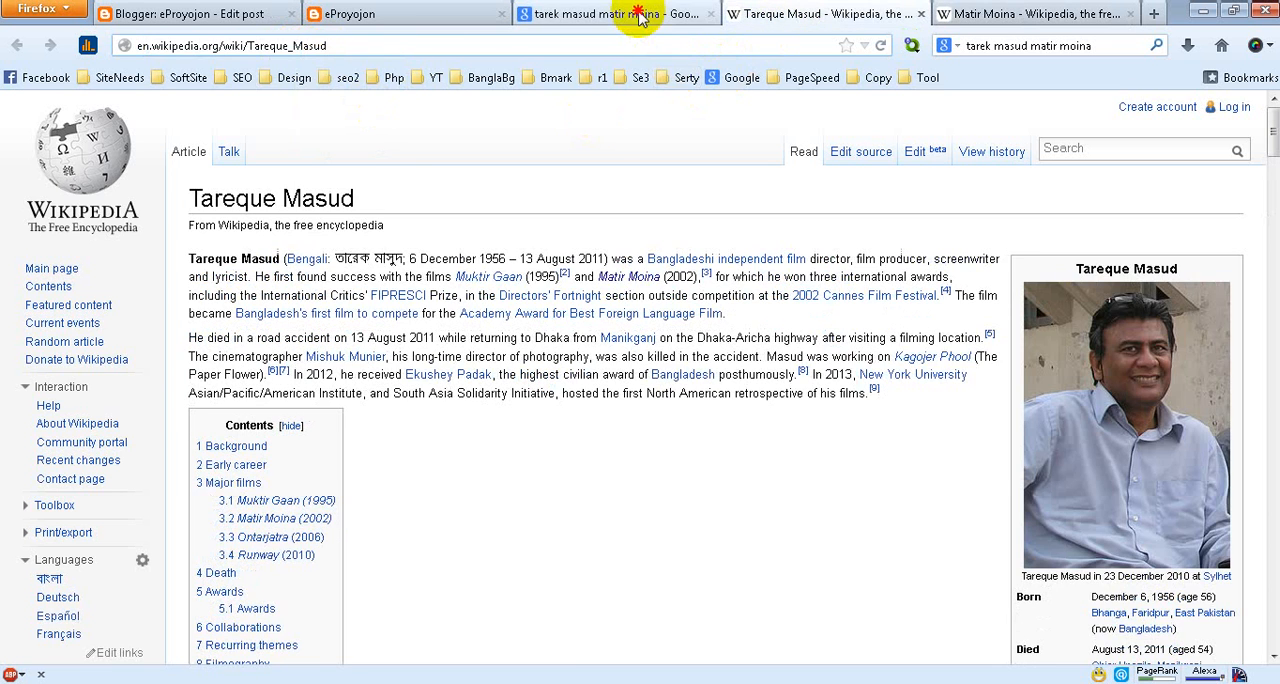
click(575, 14)
click(453, 27)
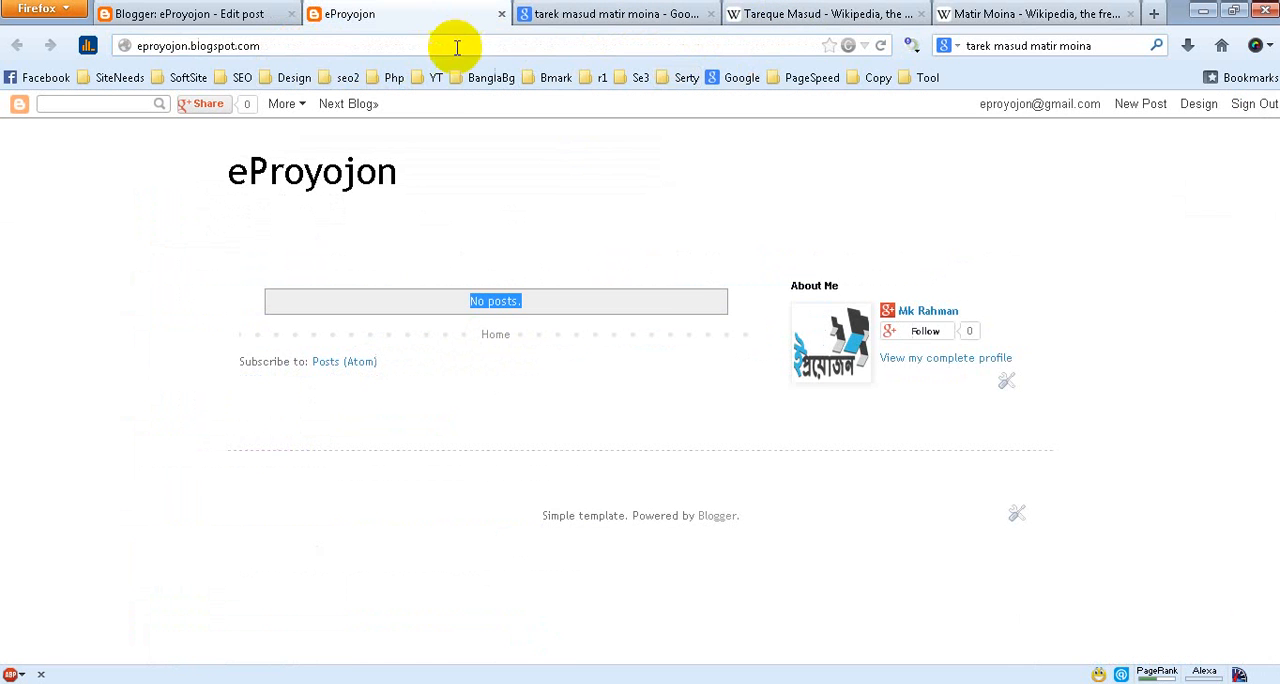
click(249, 14)
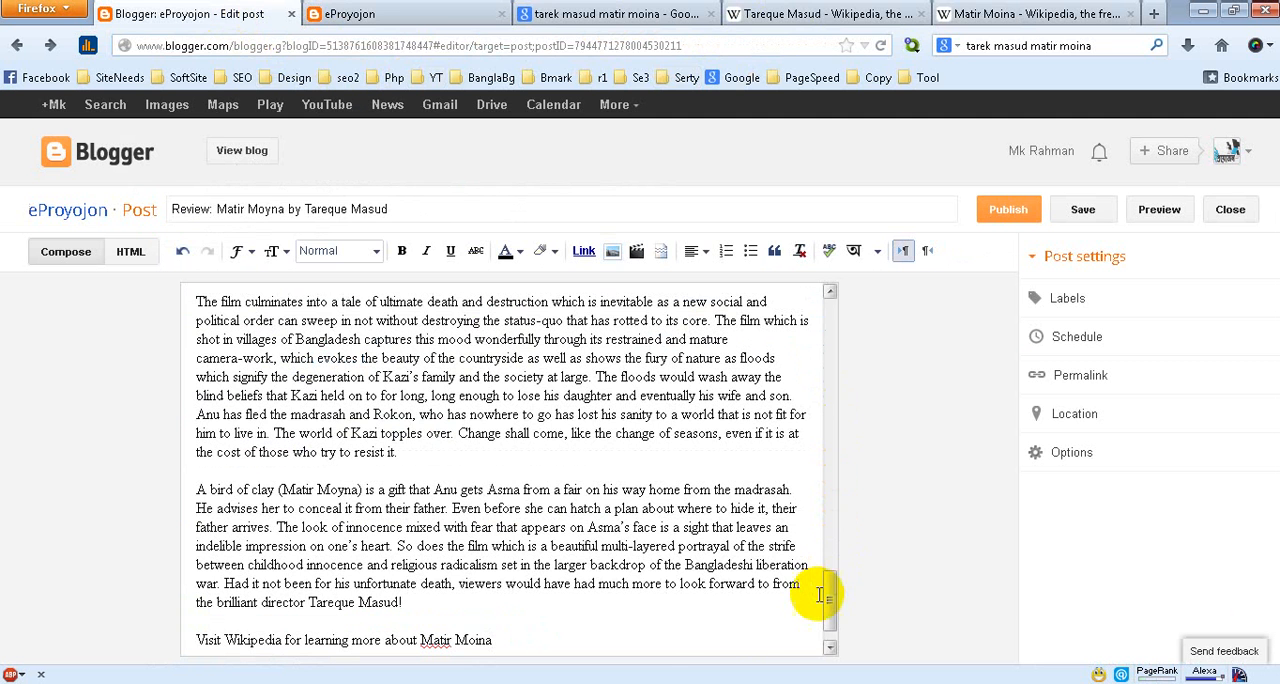
drag(497, 640, 308, 643)
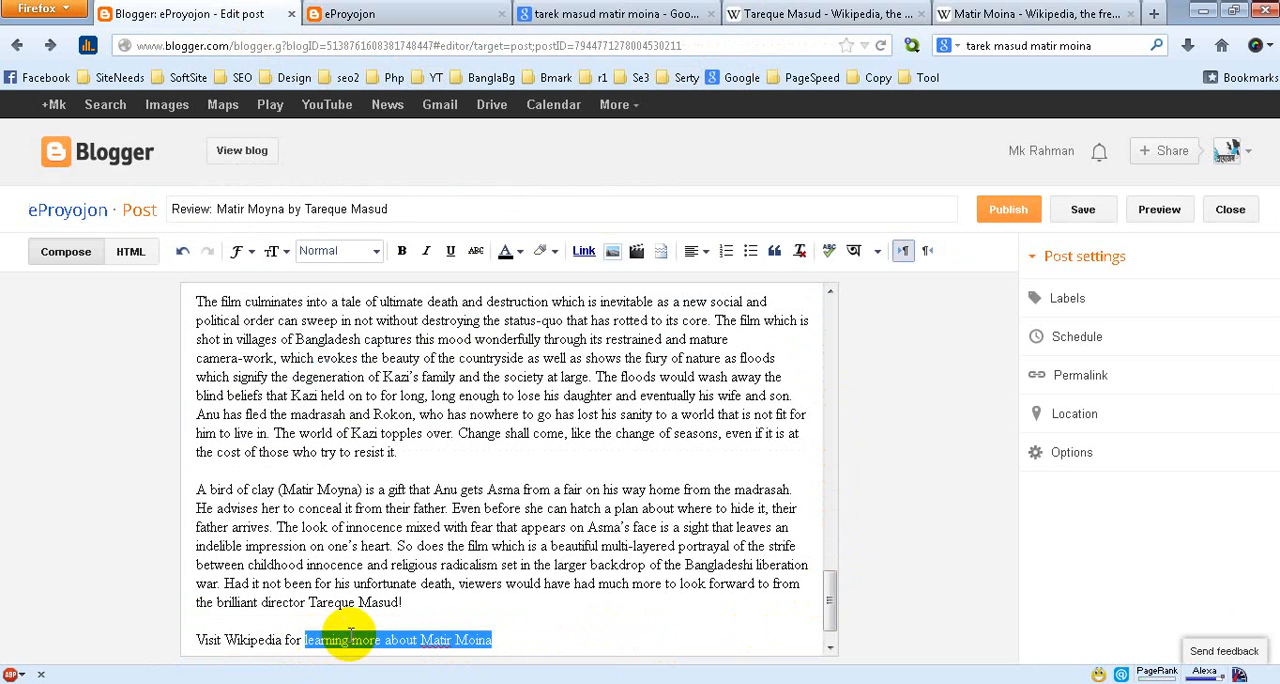
click(584, 251)
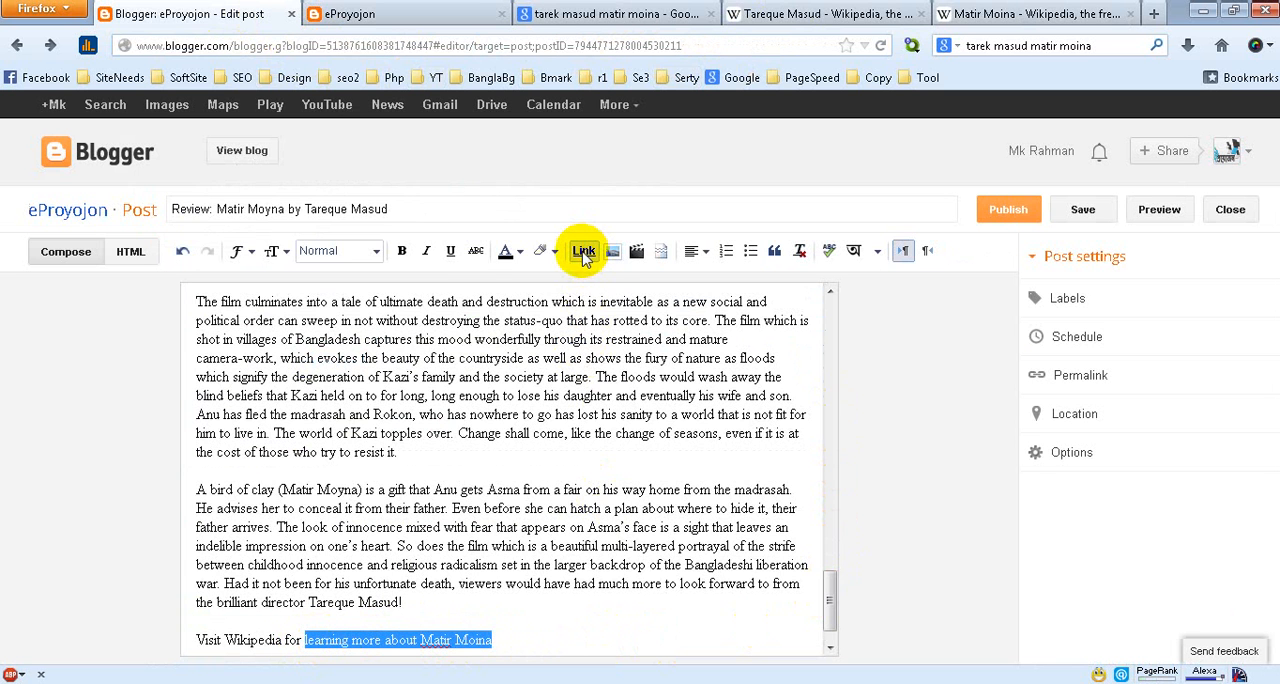
key(ctrl+v)
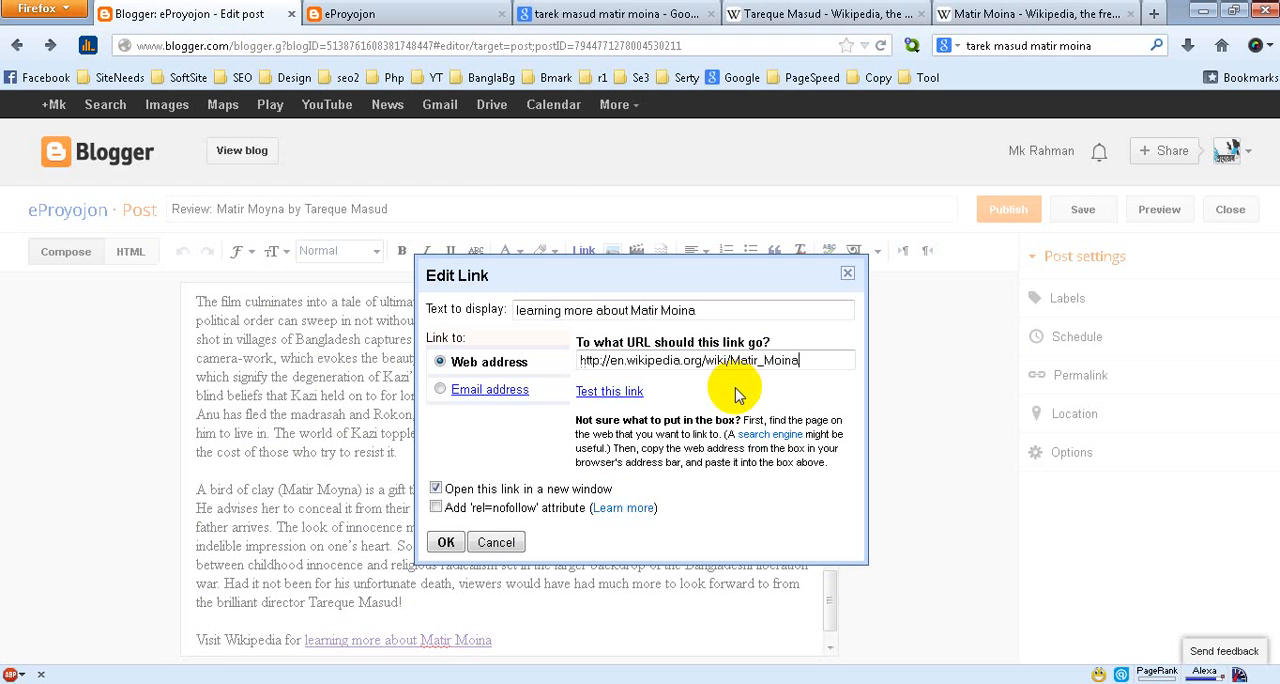
click(446, 542)
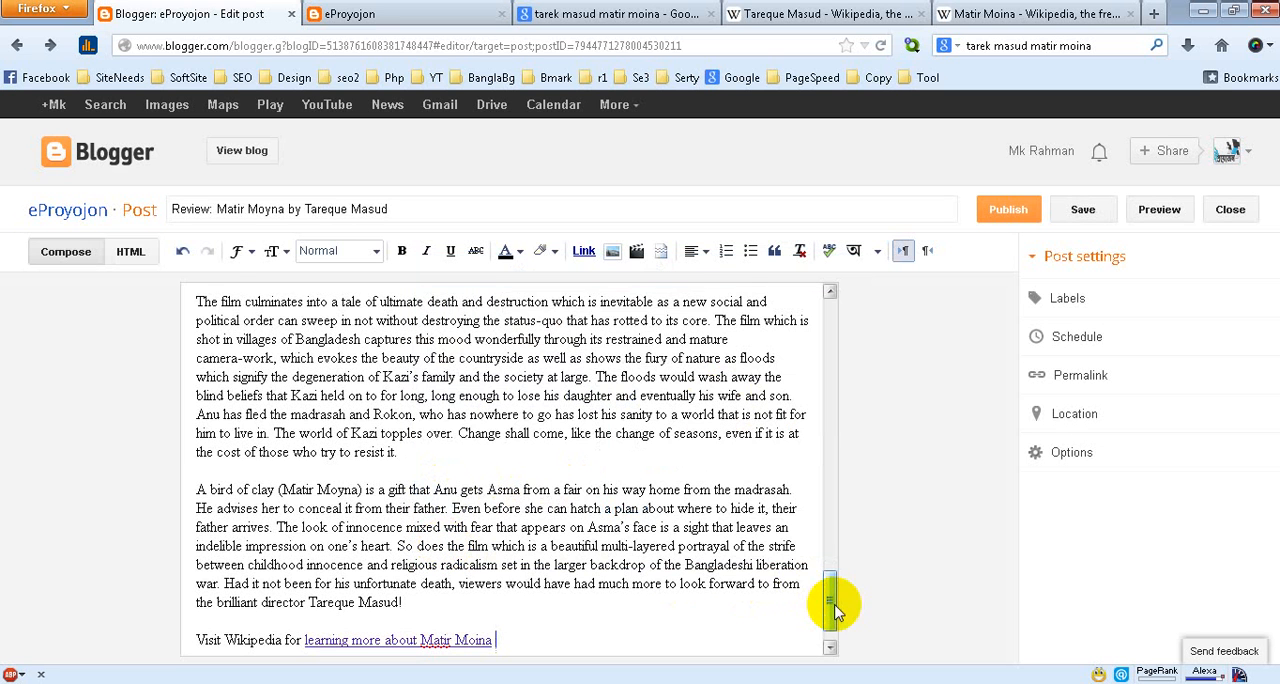
Add the label "Bangla Movie" to the post
drag(832, 600, 823, 320)
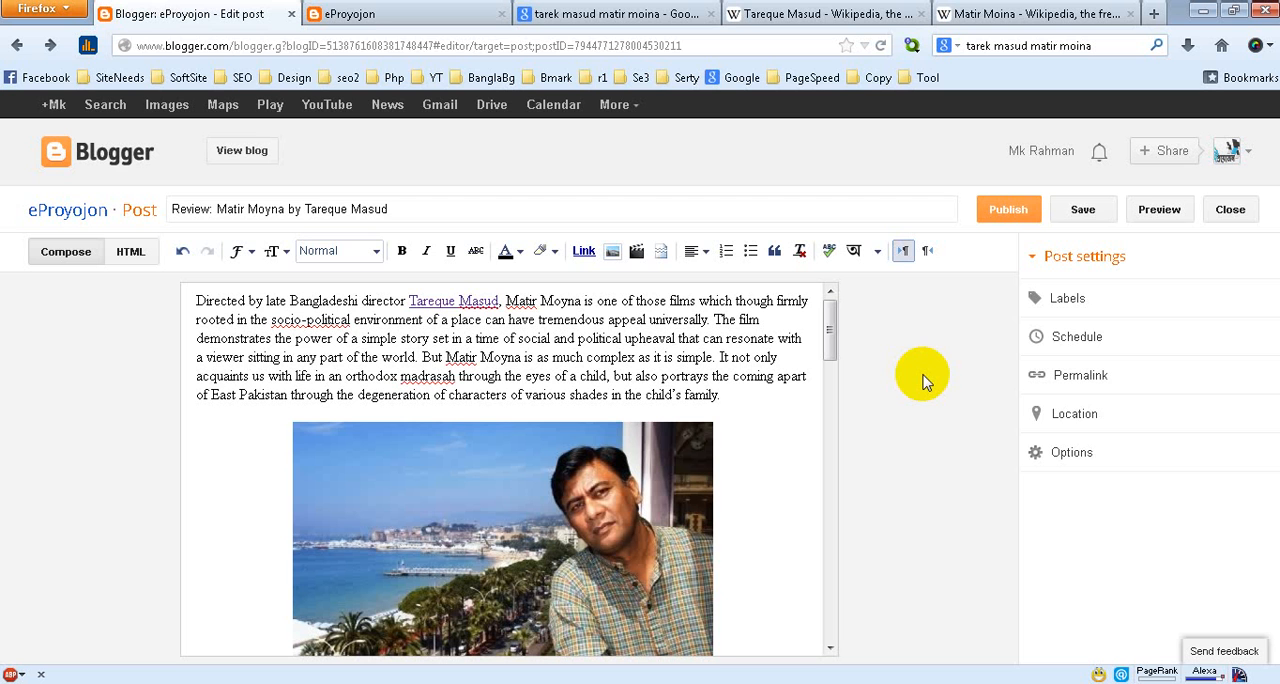
click(1101, 303)
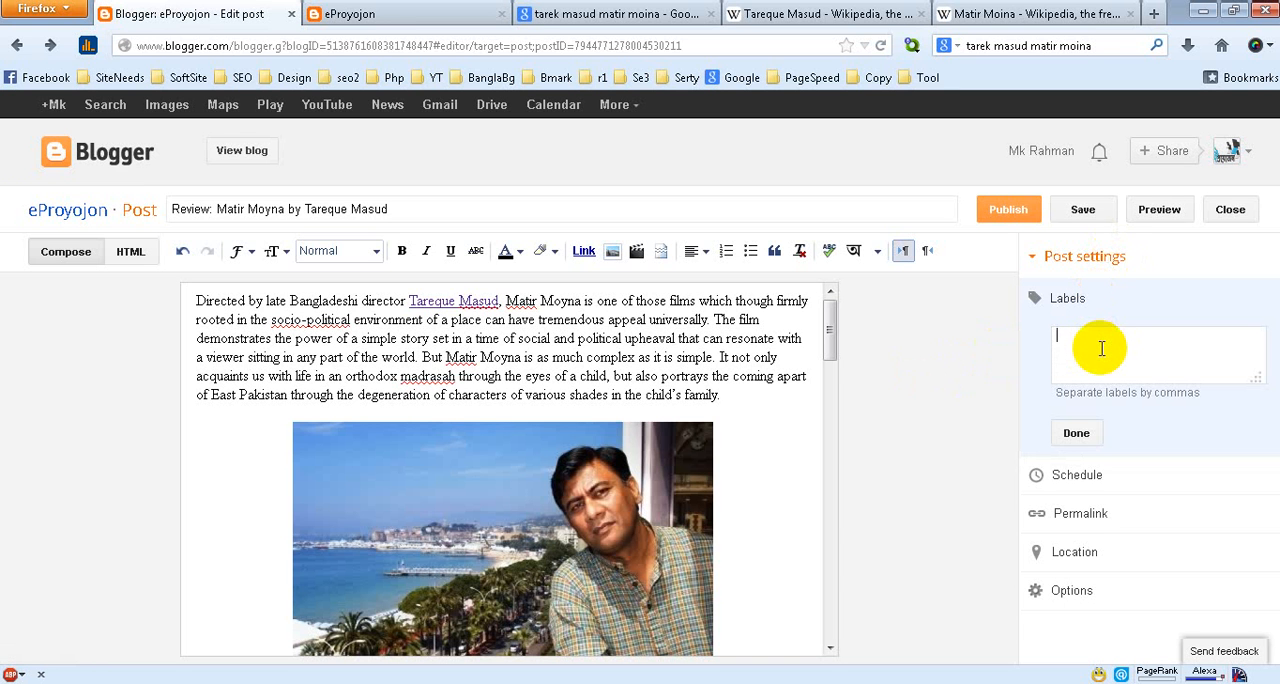
text(M)
text(angla)
click(1076, 430)
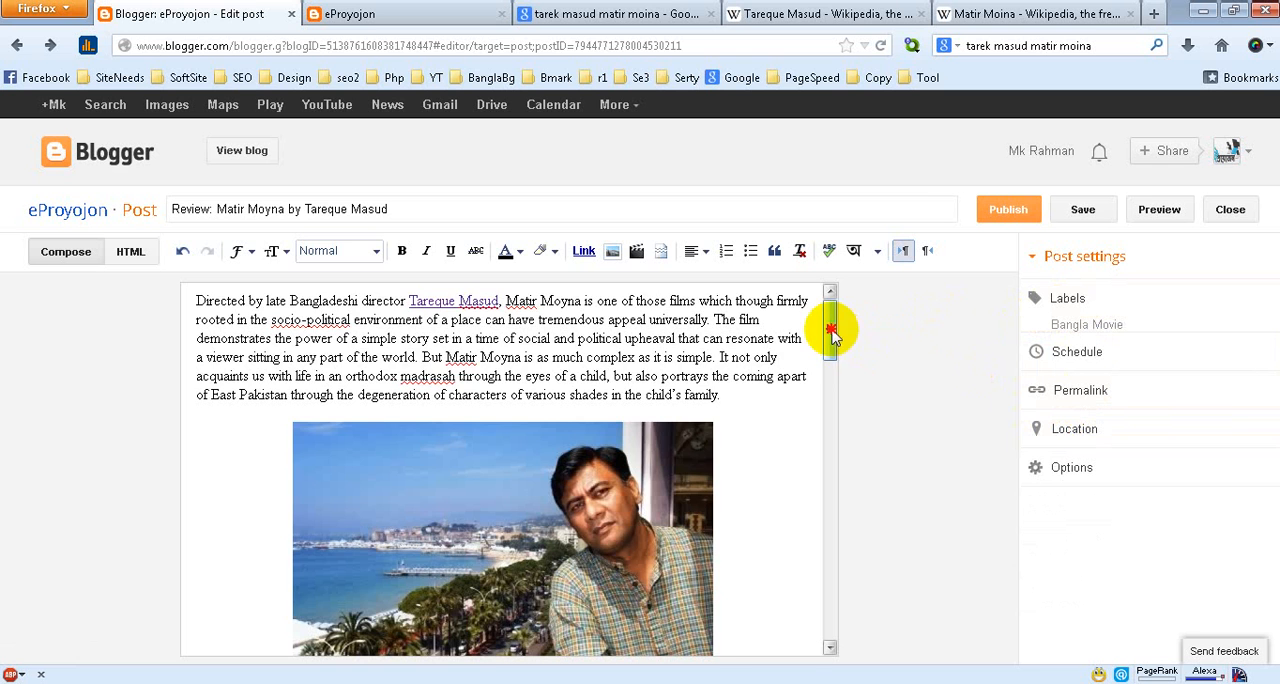
Insert an extra blank line after the paragraph that ends "until his house is burnt to ashes."
drag(830, 340, 810, 452)
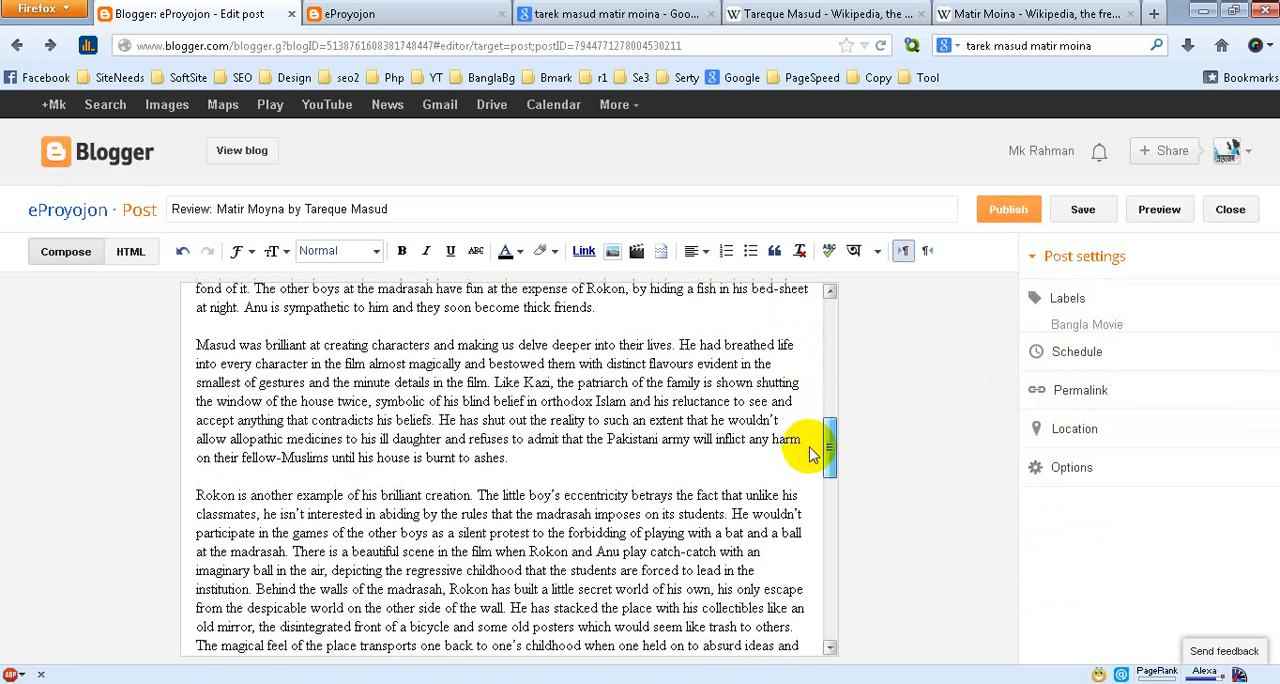
click(511, 457)
key(Return)
key(Return)
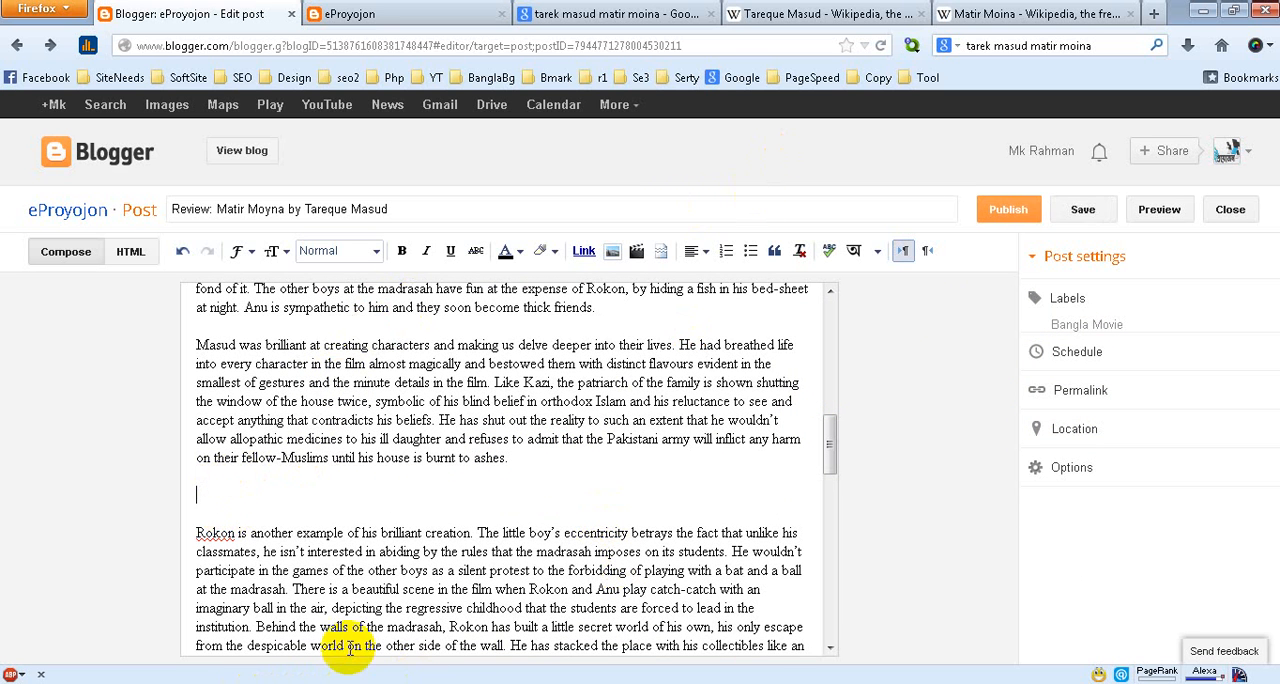
click(780, 13)
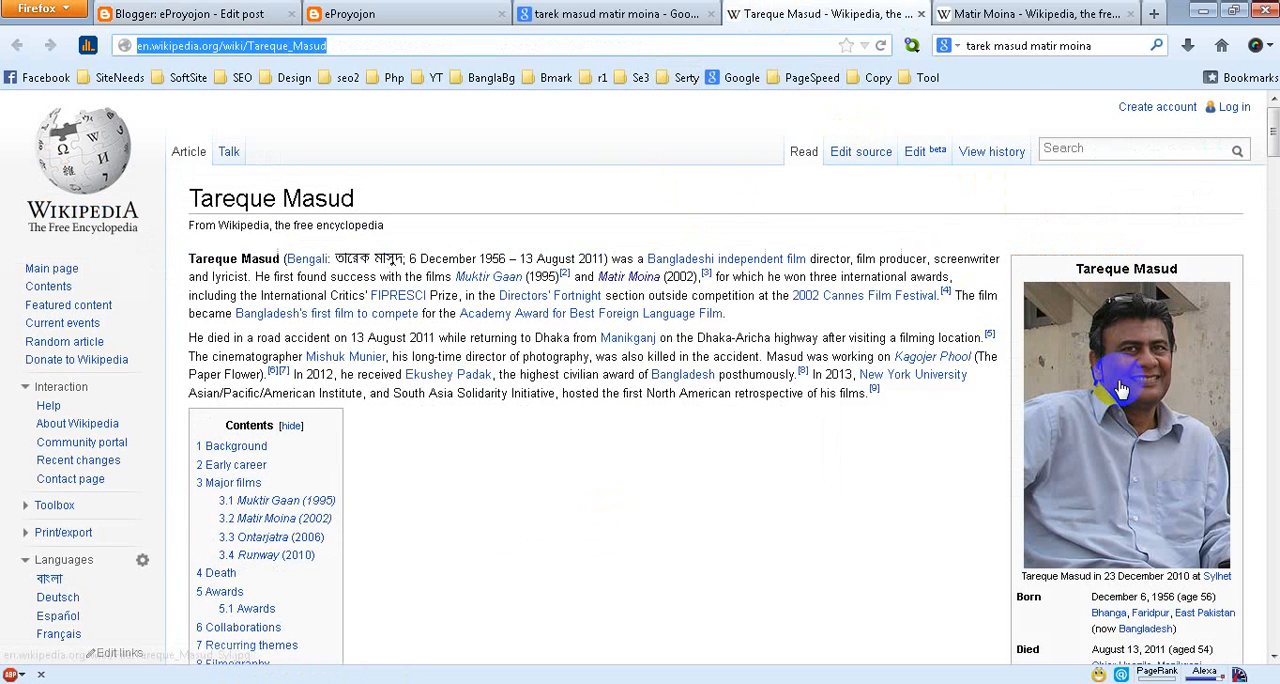
click(1020, 14)
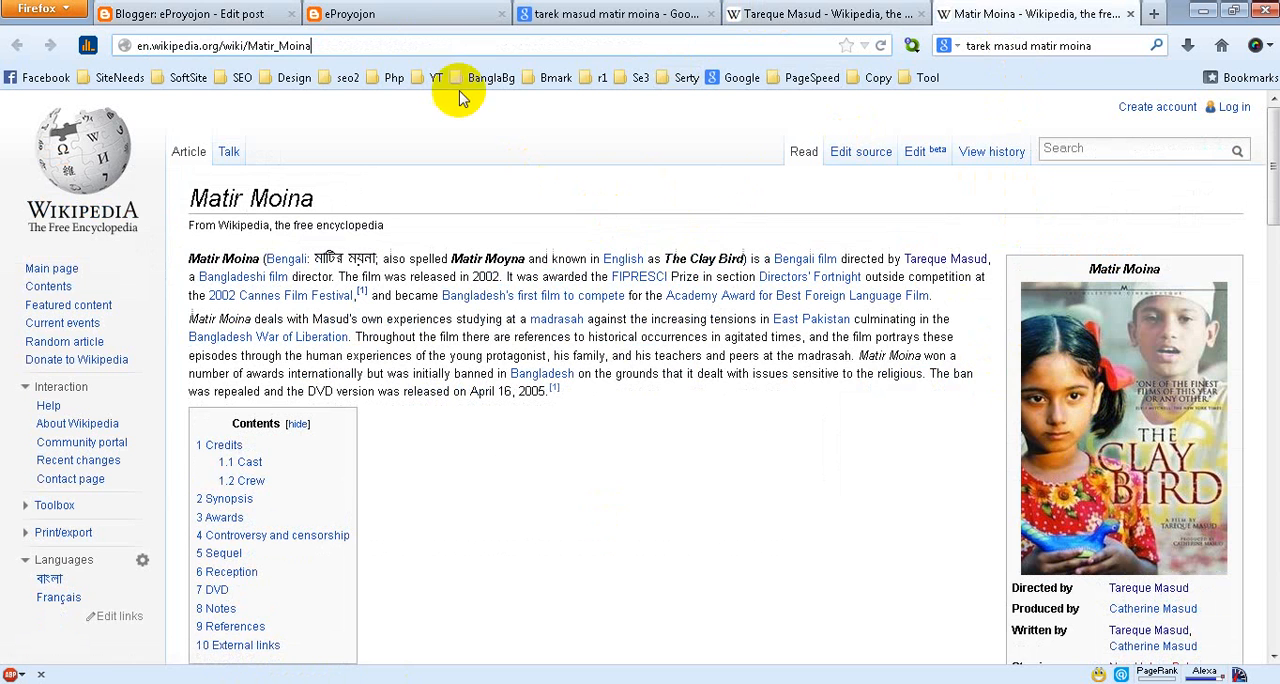
click(418, 18)
click(205, 14)
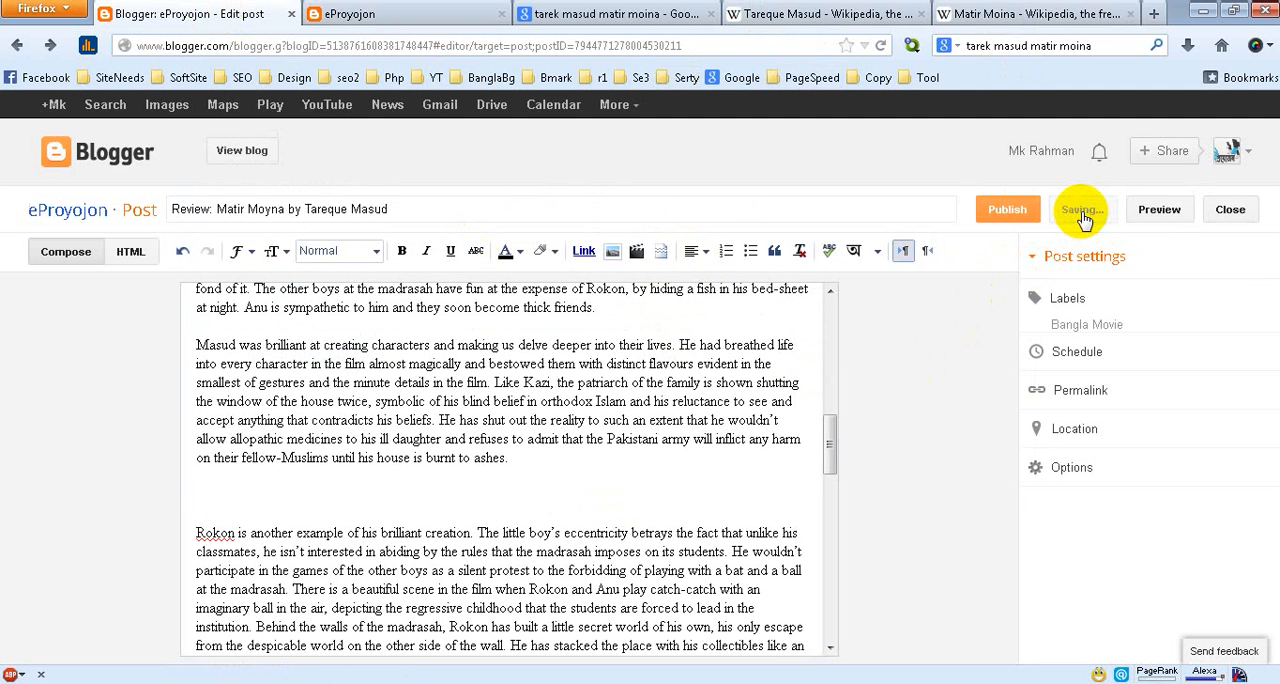
Preview the post and check its title, image, links and label from beginning to end
click(1145, 218)
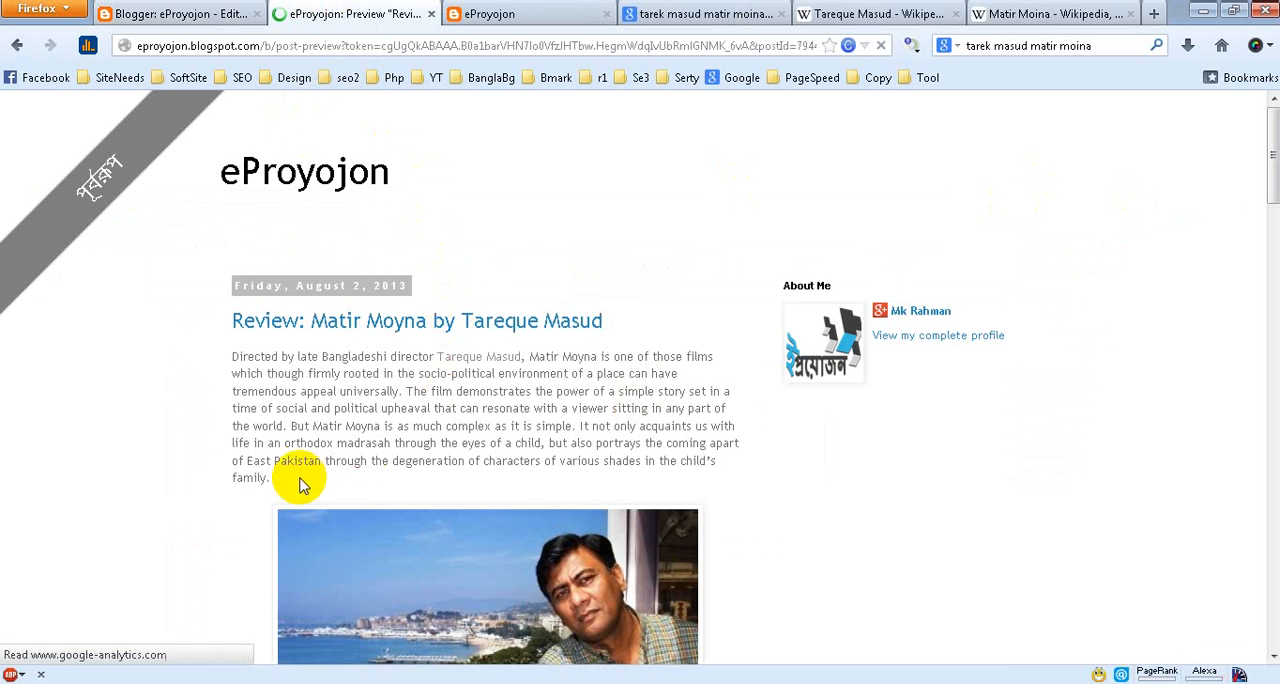
click(200, 16)
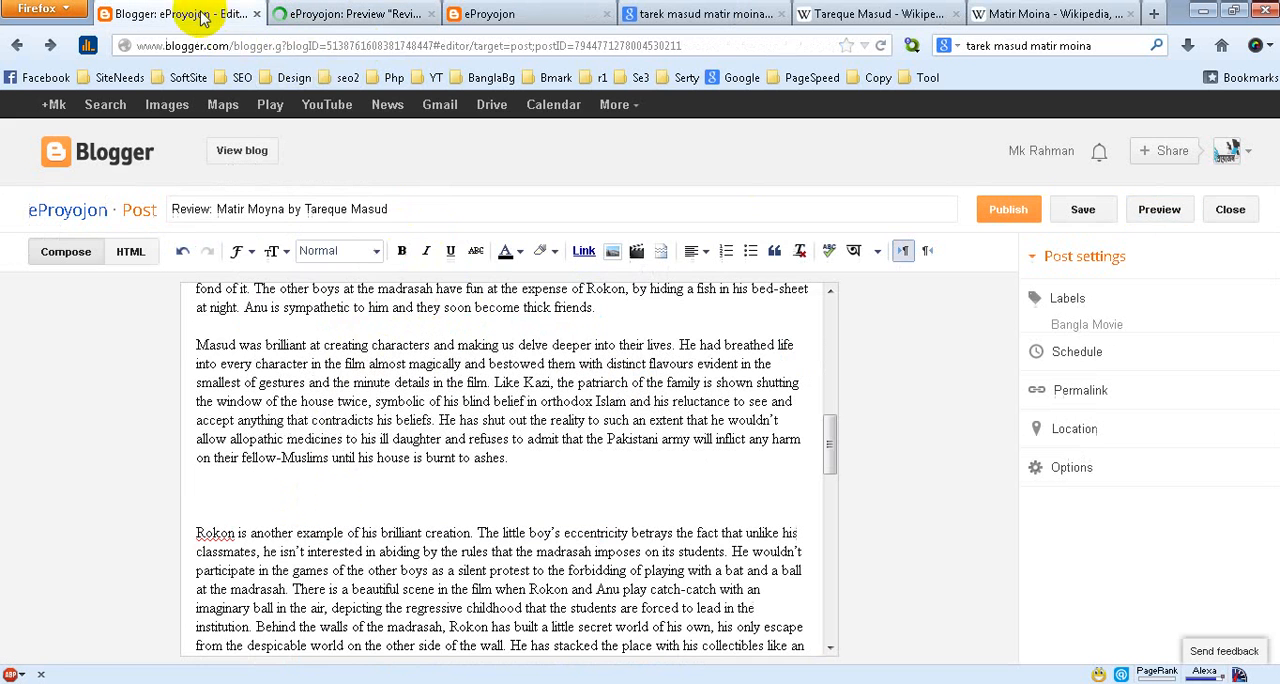
click(357, 15)
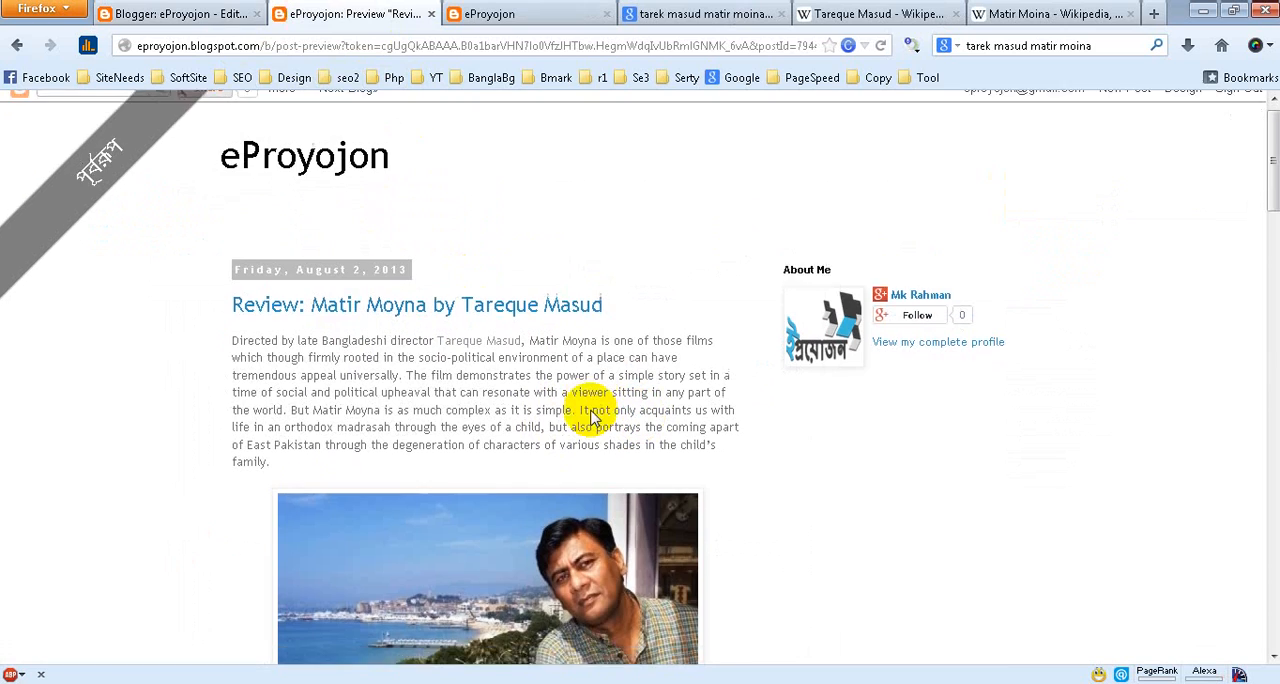
scroll(592, 418, down, 4)
scroll(592, 418, down, 20)
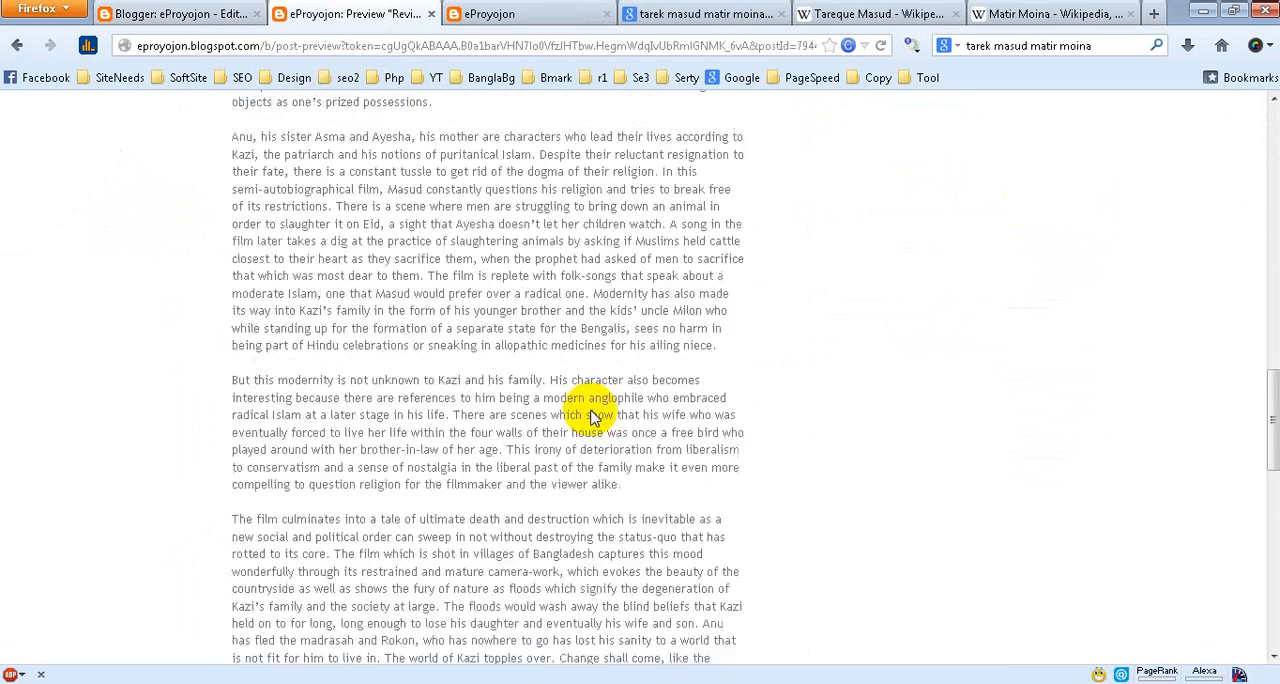
scroll(592, 418, down, 5)
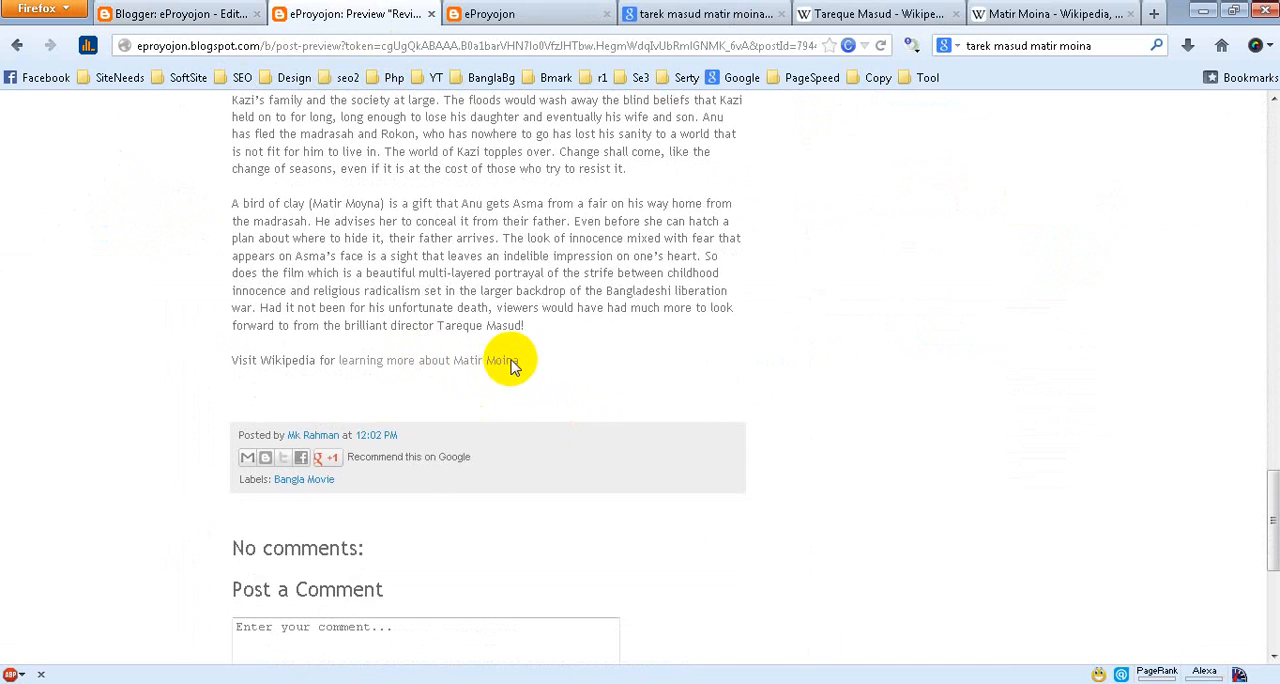
scroll(553, 380, up, 20)
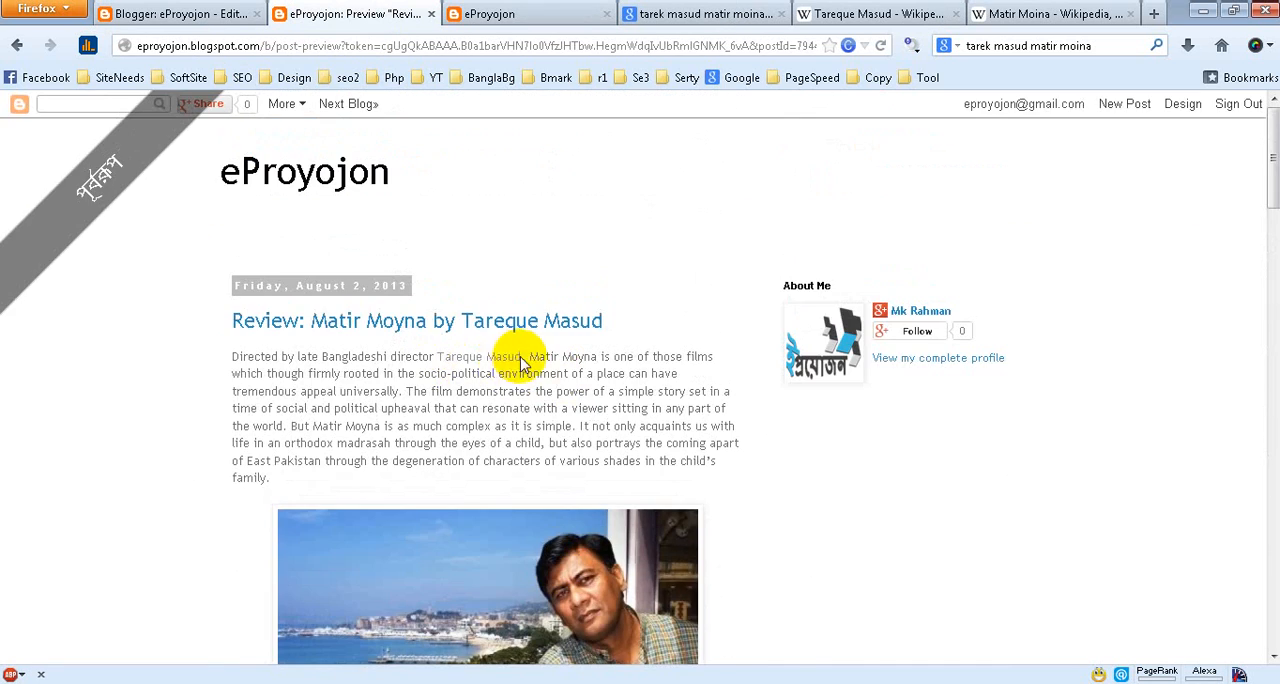
Return to the post editor, examine the post's HTML source, and switch back to the compose view
click(214, 13)
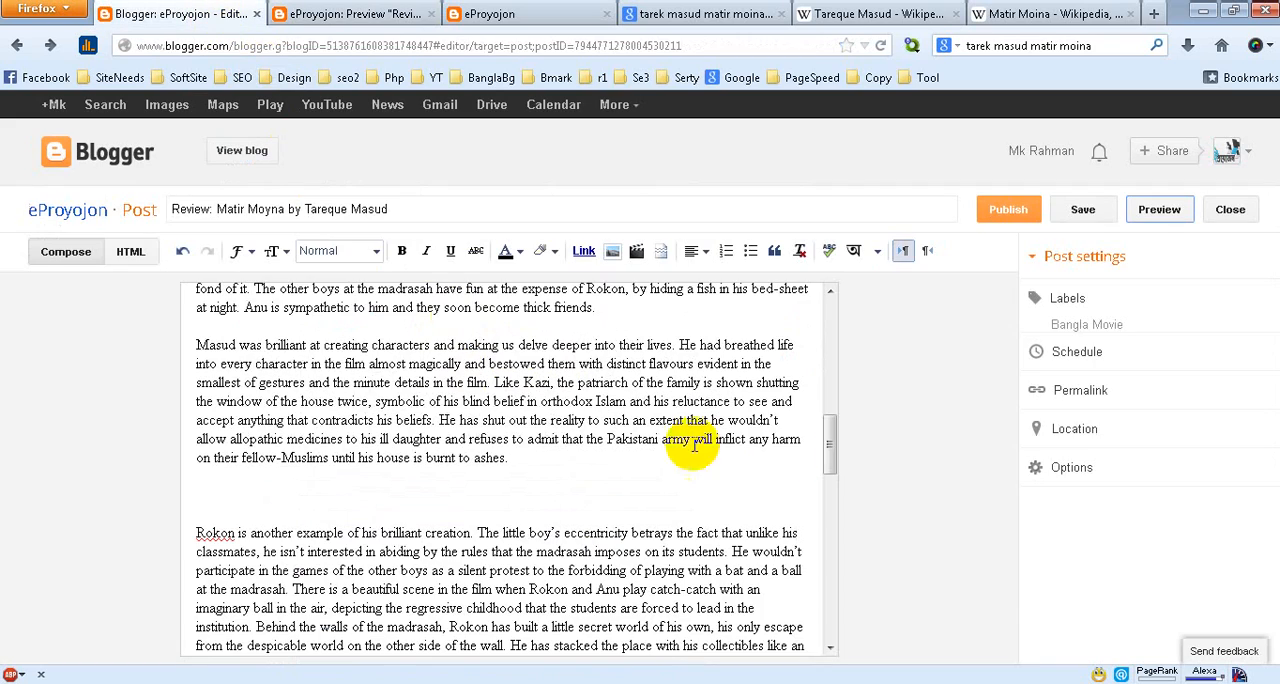
drag(827, 450, 820, 288)
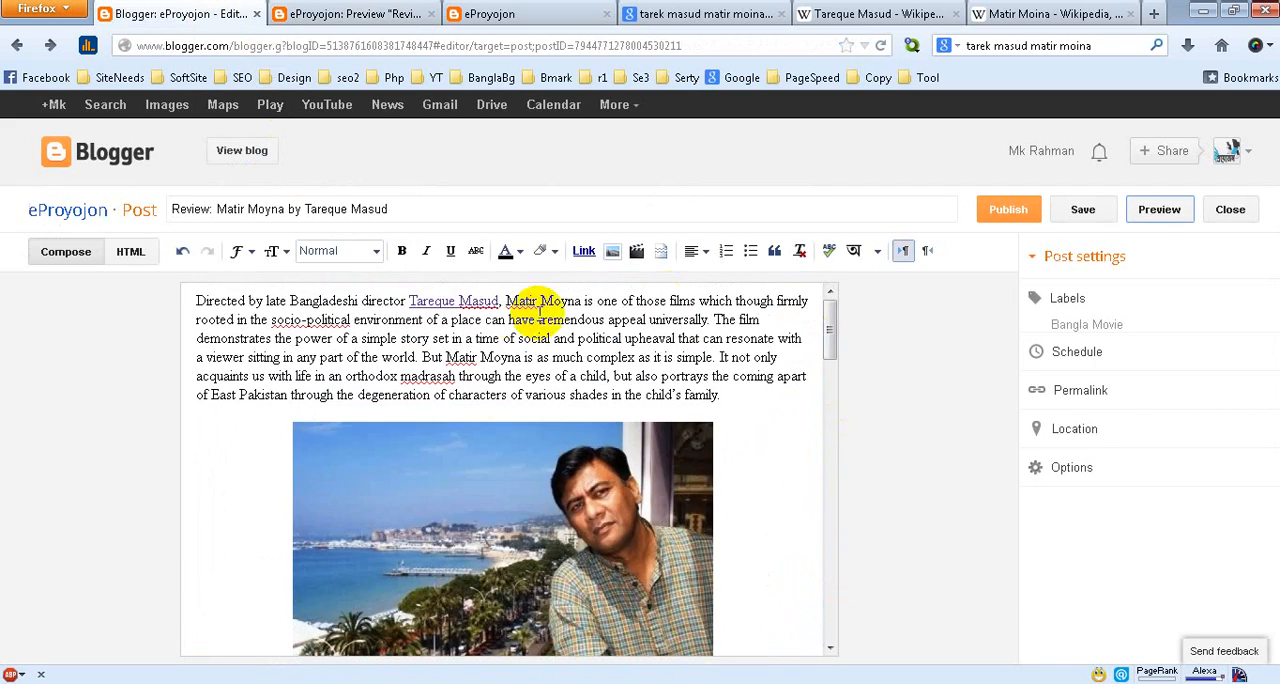
click(130, 251)
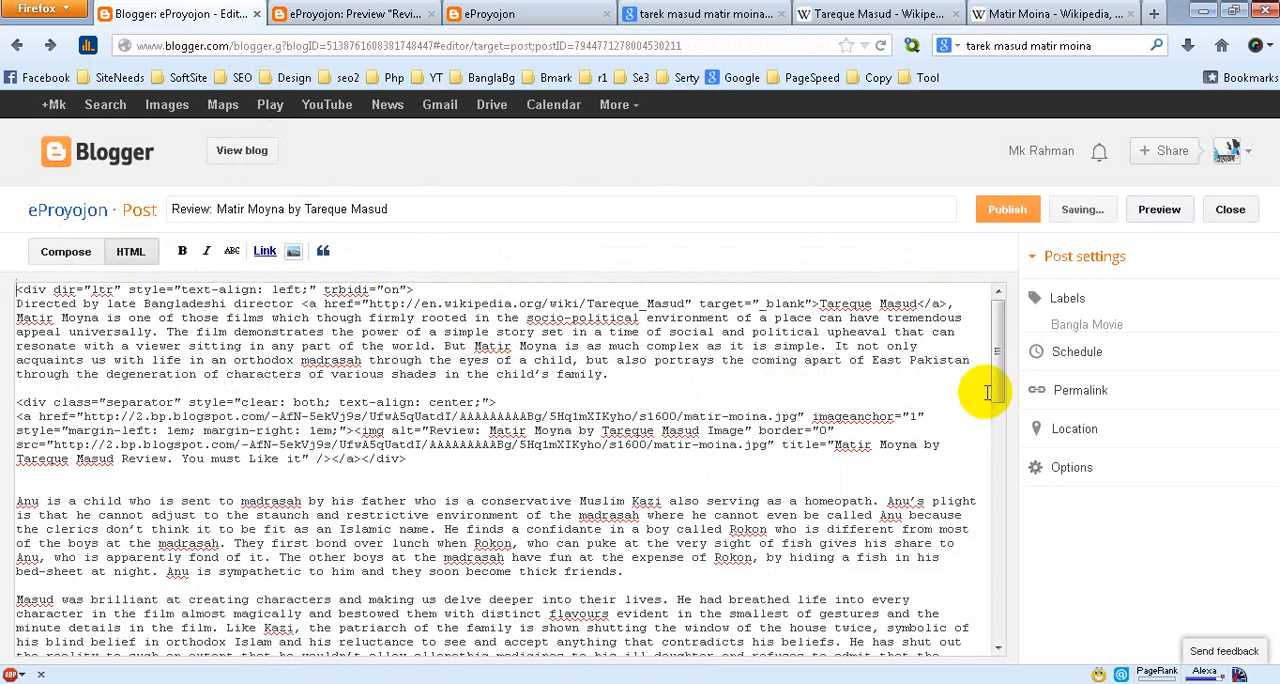
drag(997, 368, 1054, 240)
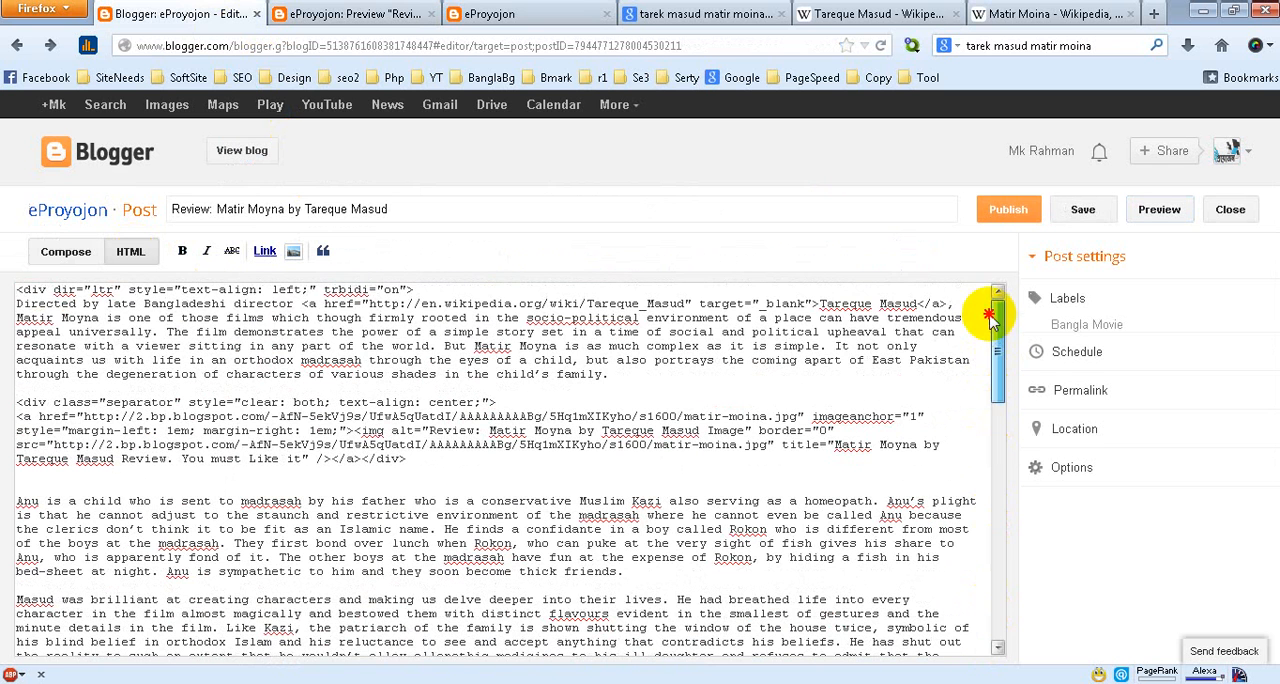
click(60, 262)
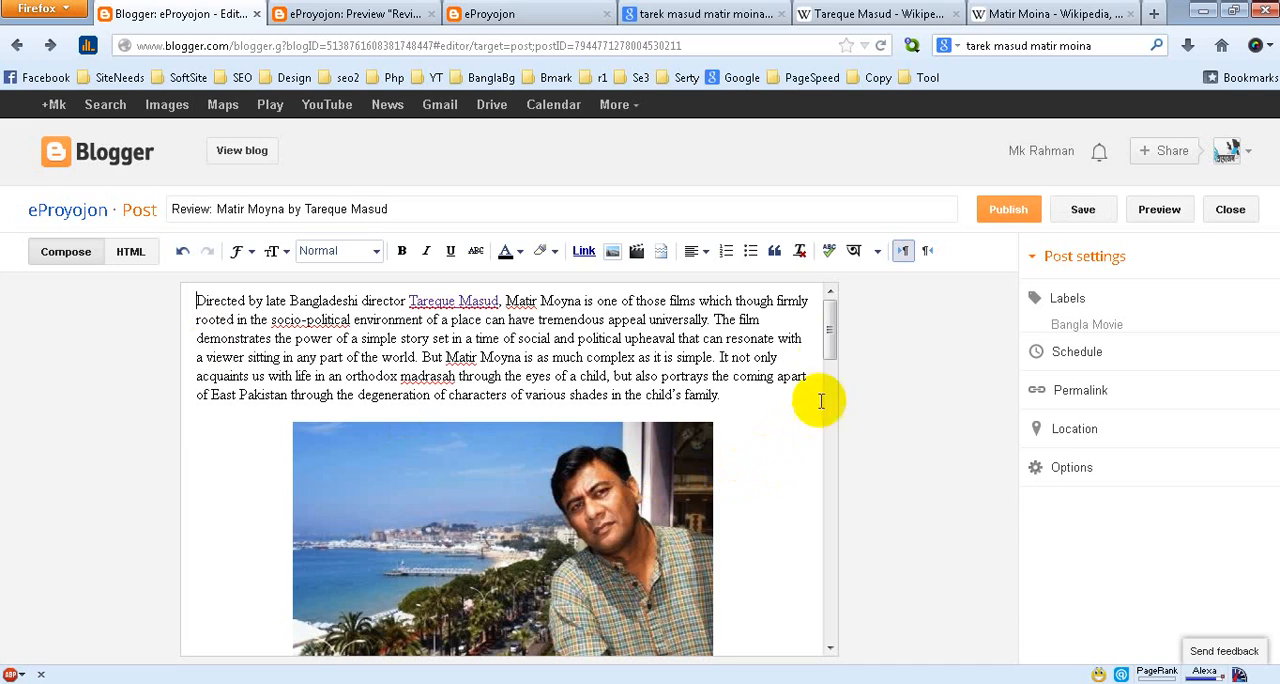
mouse_move(829, 337)
mouse_down()
mouse_move(826, 640)
mouse_move(822, 330)
mouse_up()
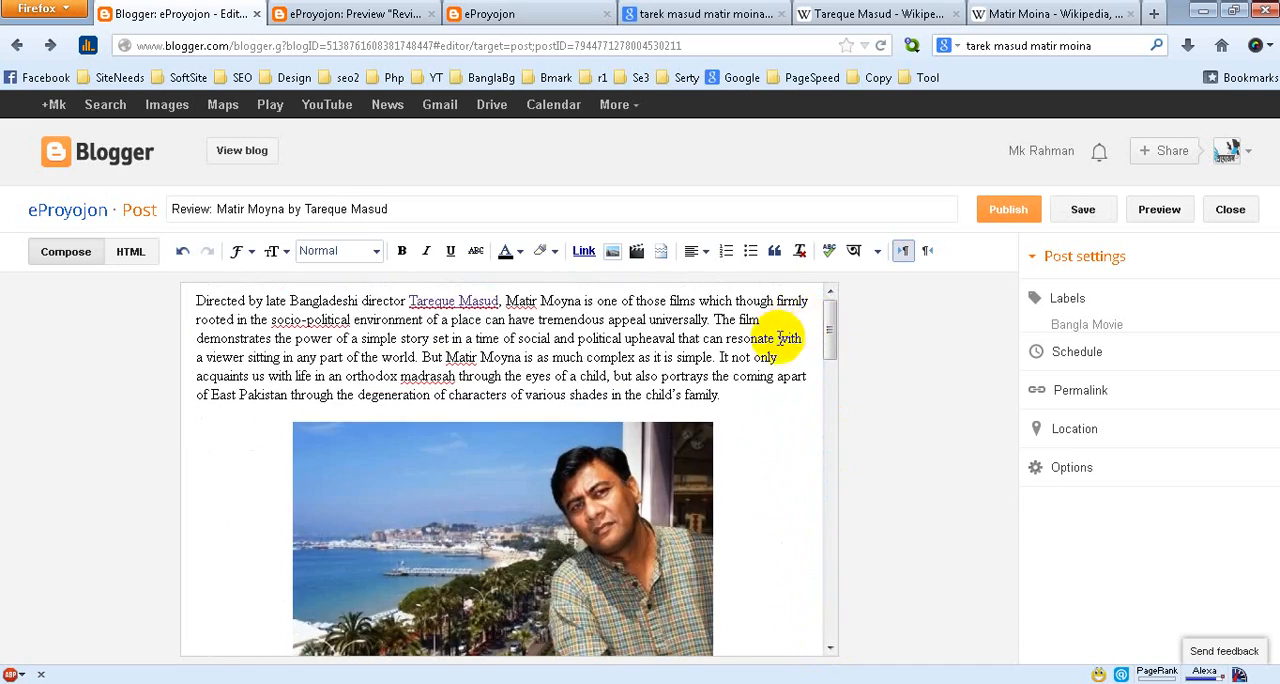
Review the tutorial outline in the PowerPoint presentation blogger-tuto-p1.pptx, then minimize it
click(1207, 12)
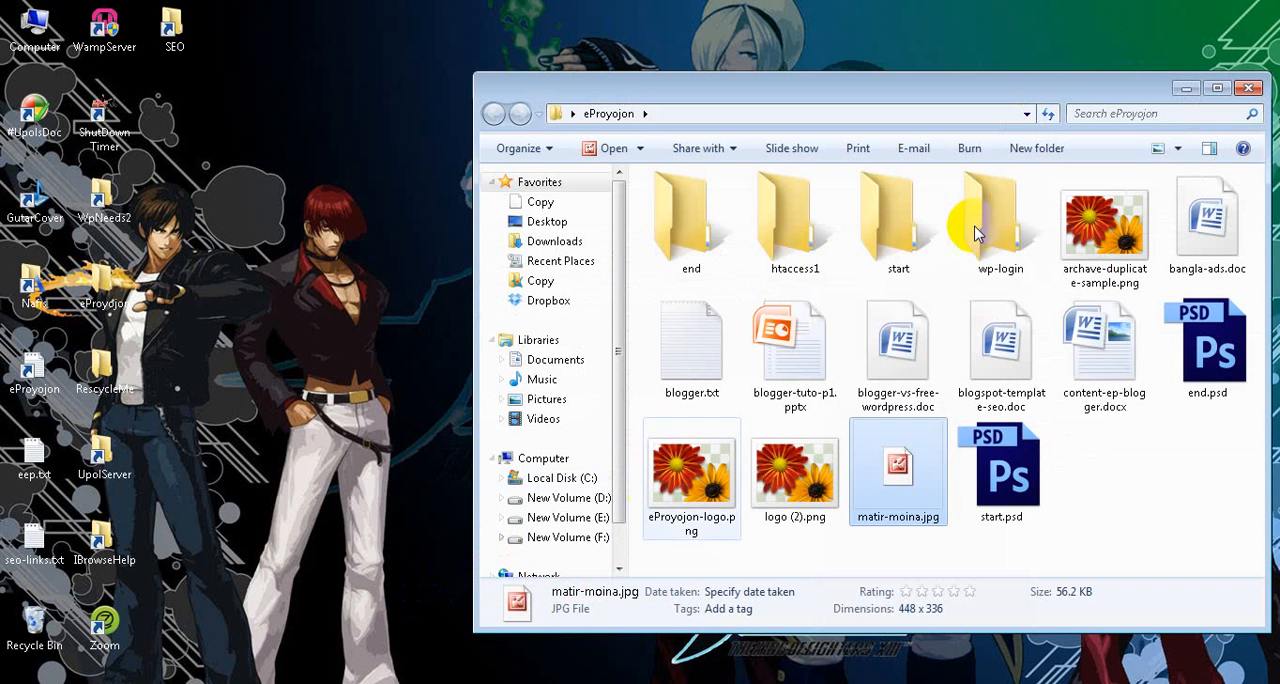
click(1184, 86)
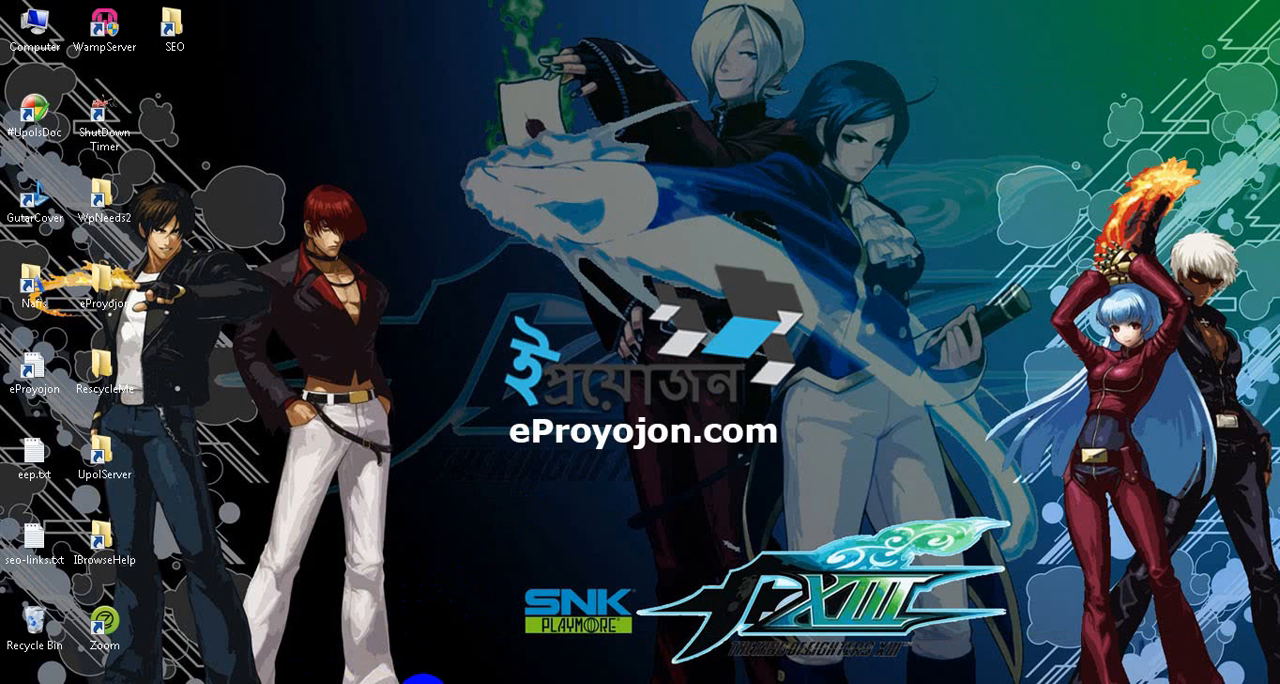
click(425, 682)
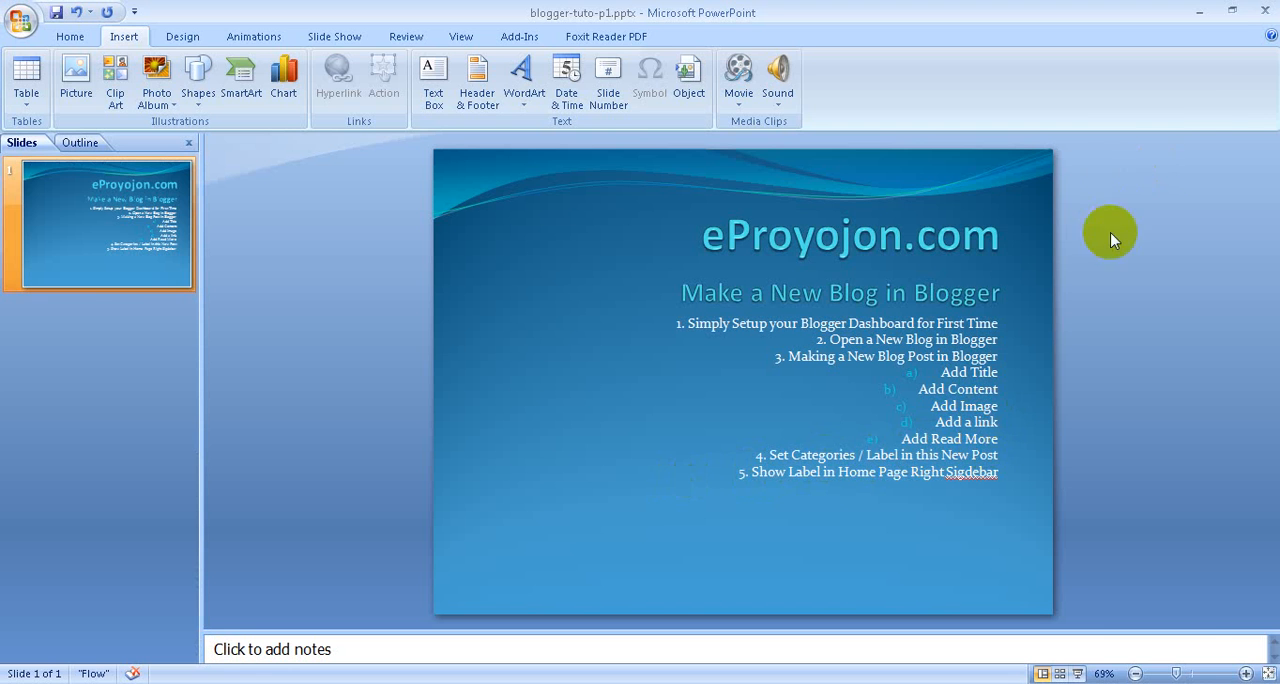
click(1200, 12)
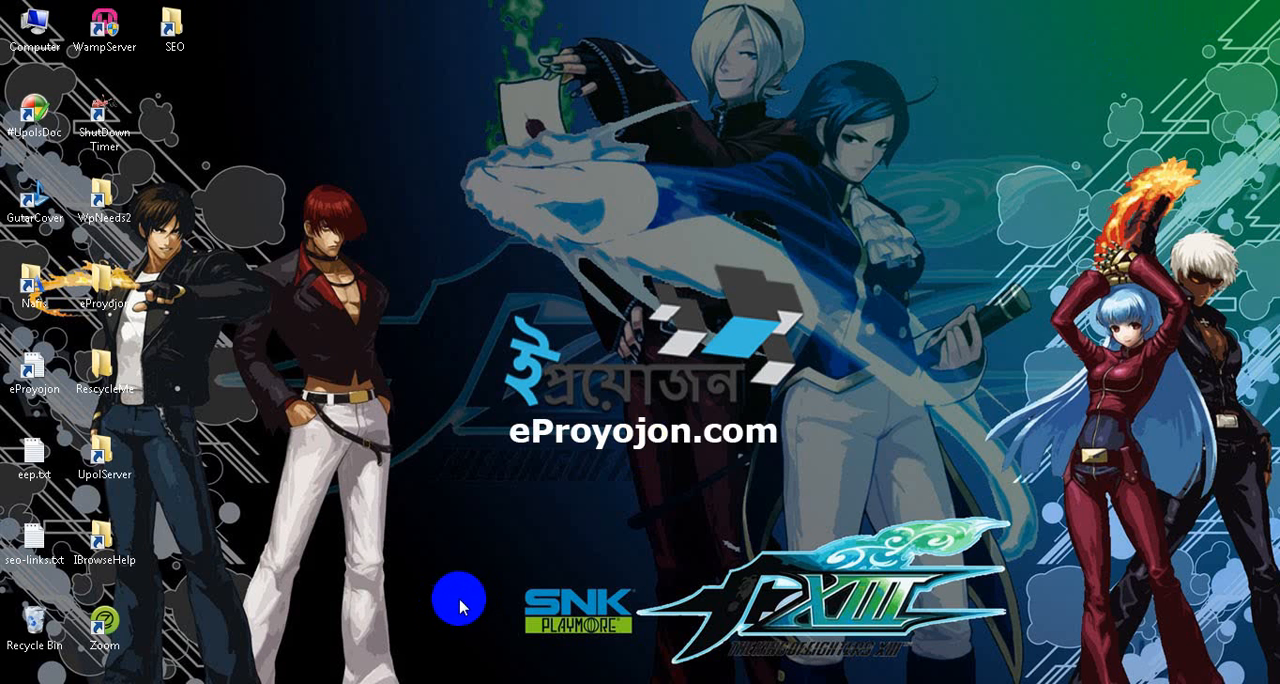
Return to Firefox, publish the Matir Moyna review and cancel sharing it on Google+
click(148, 680)
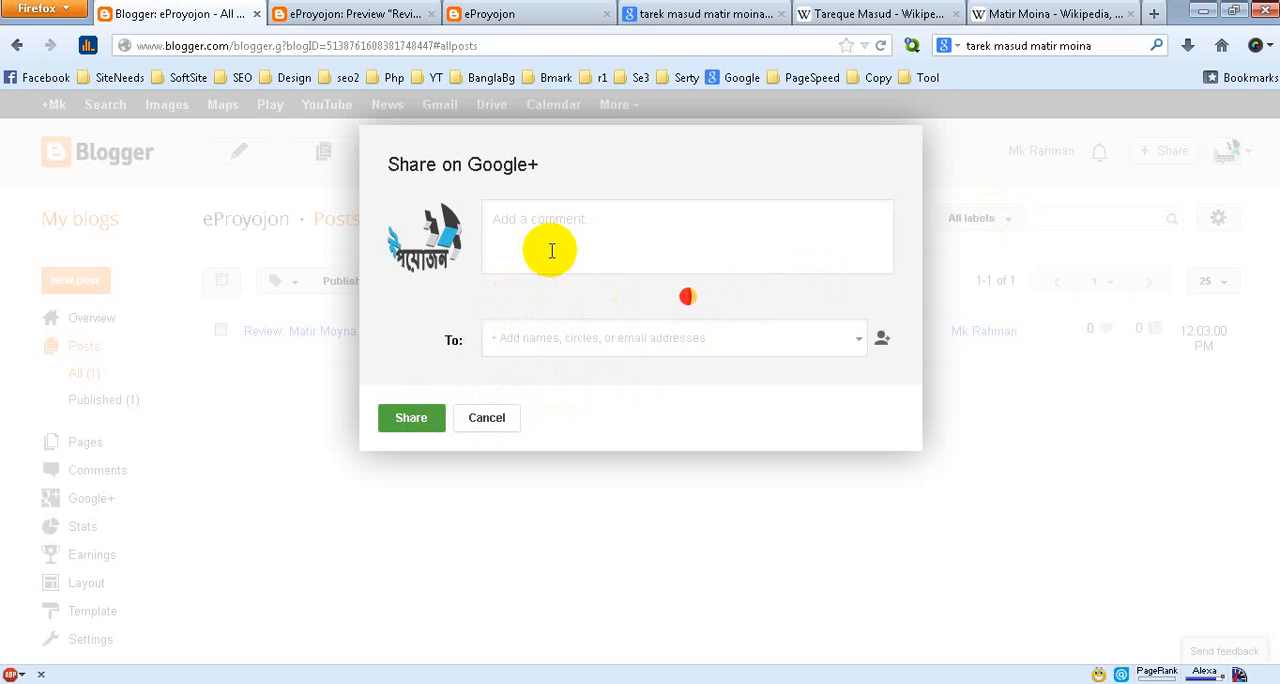
click(503, 427)
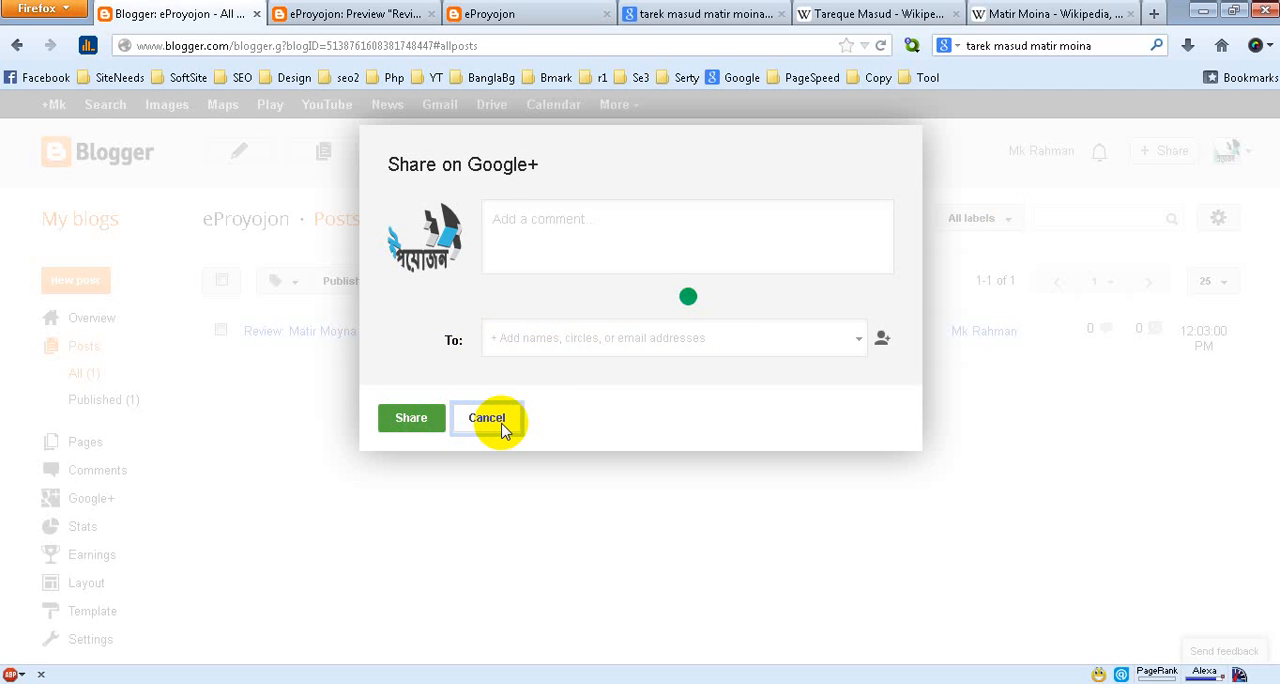
Load eproyojon.blogspot.com in place of the preview and check the published Matir Moyna review from beginning to end
click(372, 18)
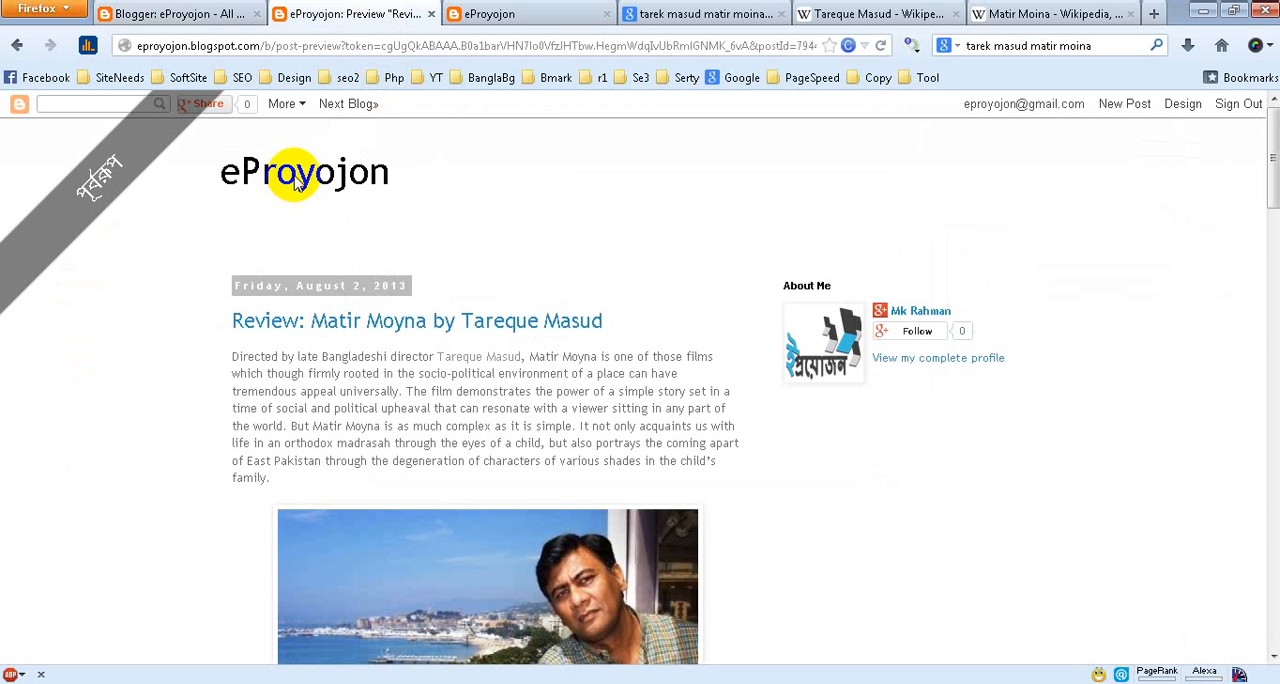
drag(263, 46, 1250, 40)
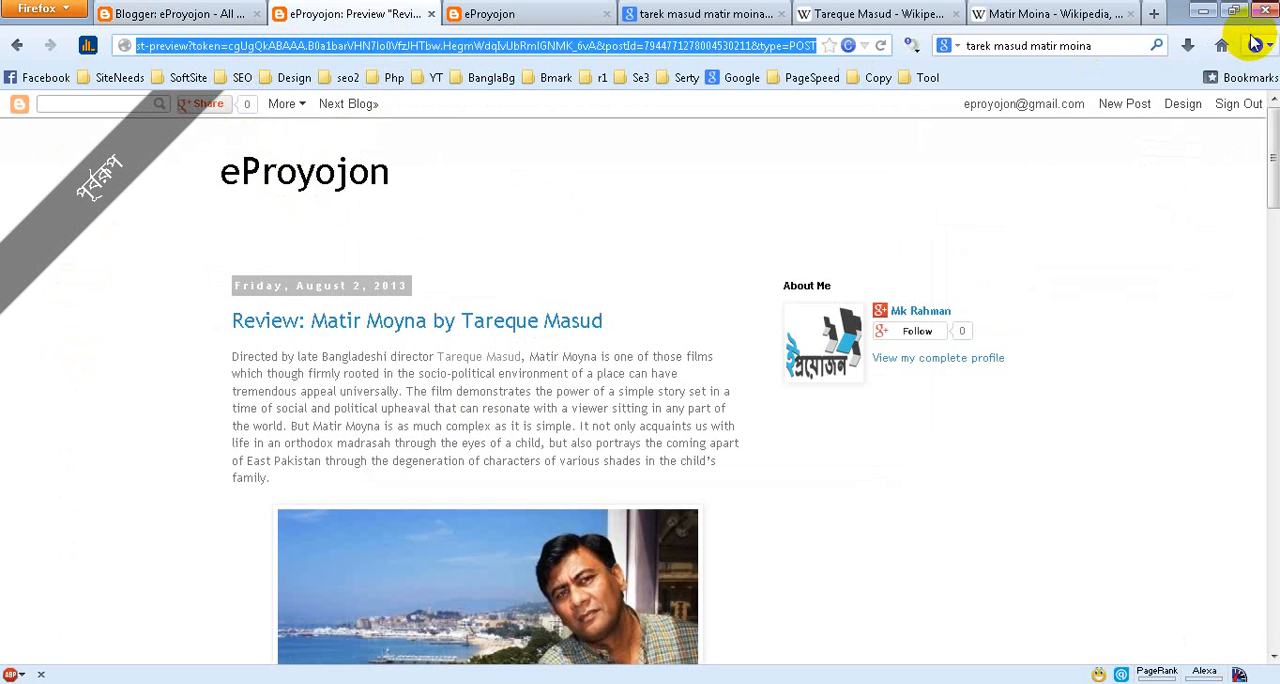
key(BackSpace)
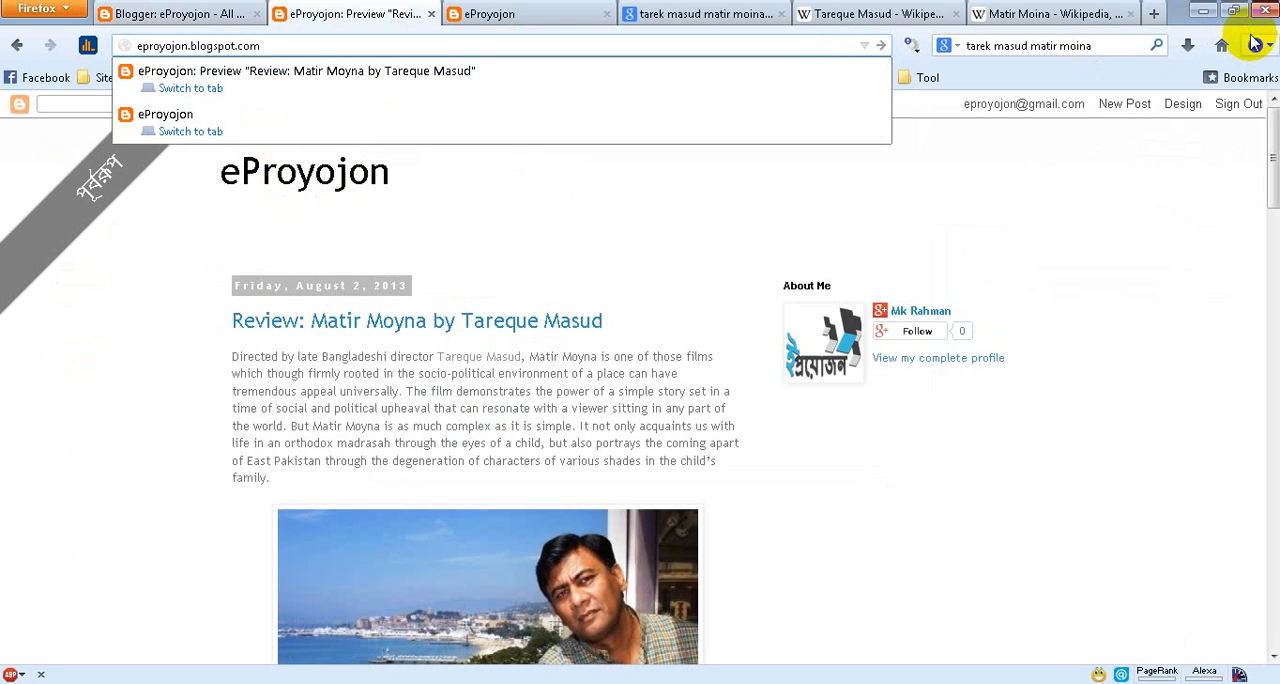
key(Return)
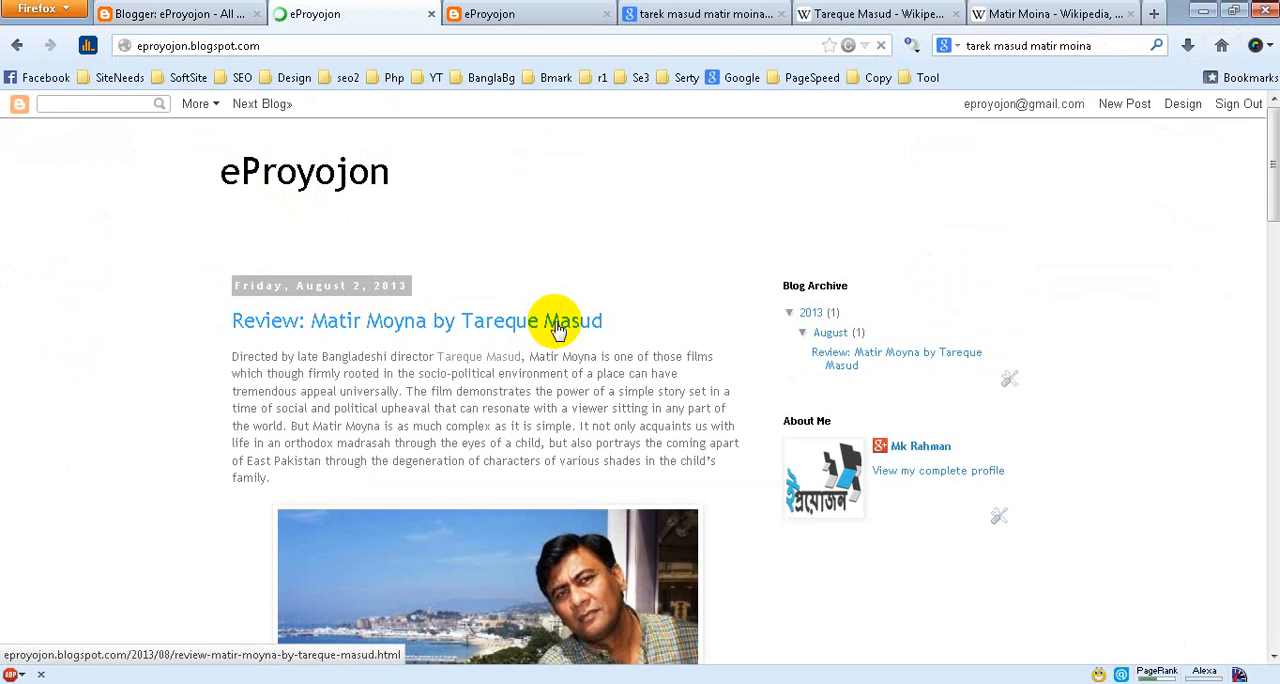
scroll(535, 600, down, 5)
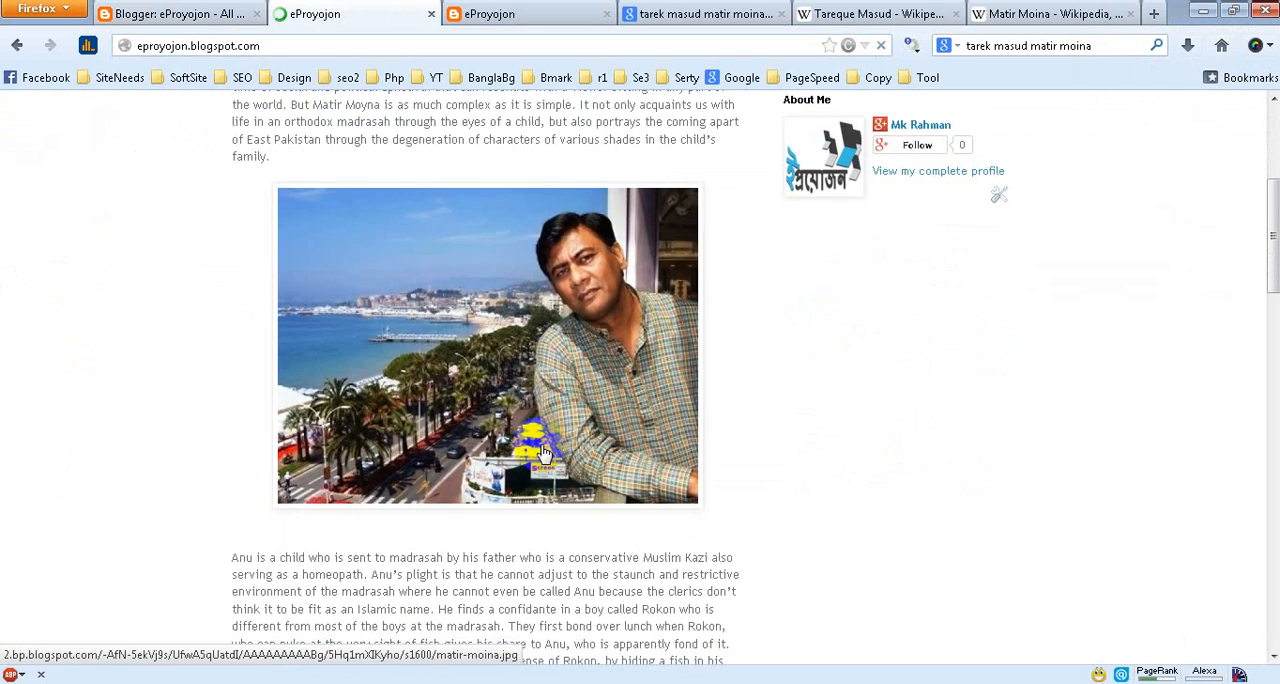
scroll(543, 453, down, 20)
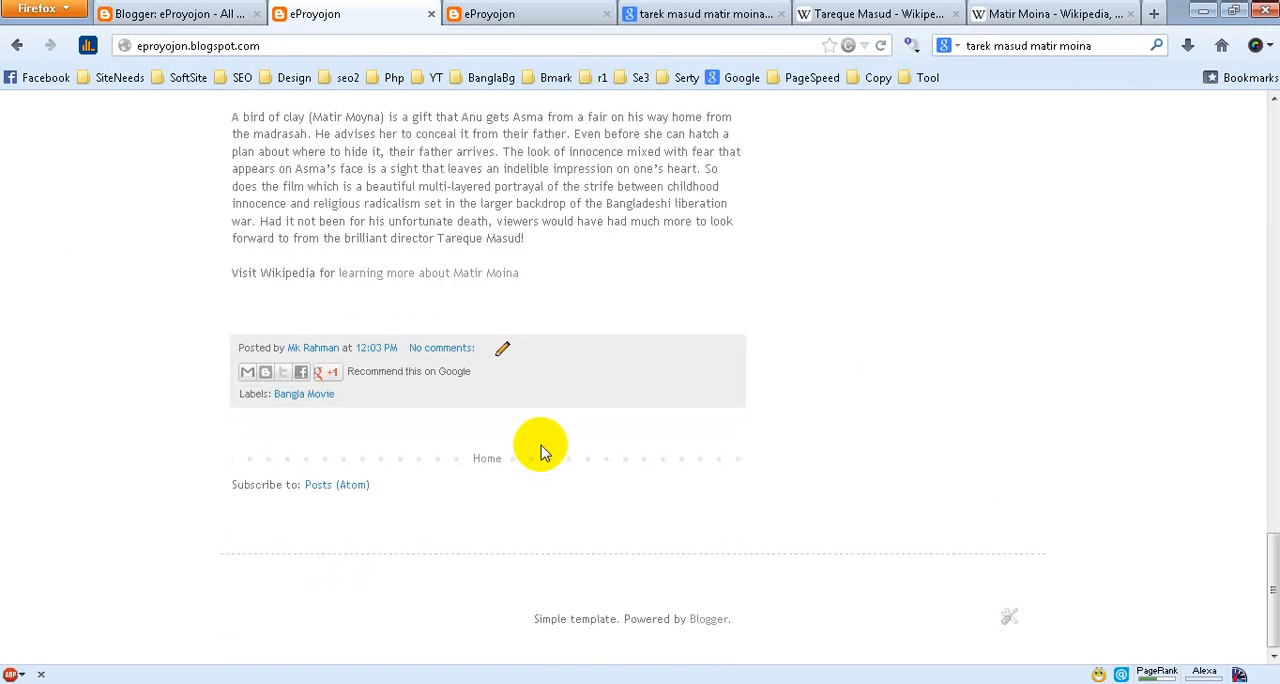
scroll(543, 453, up, 3)
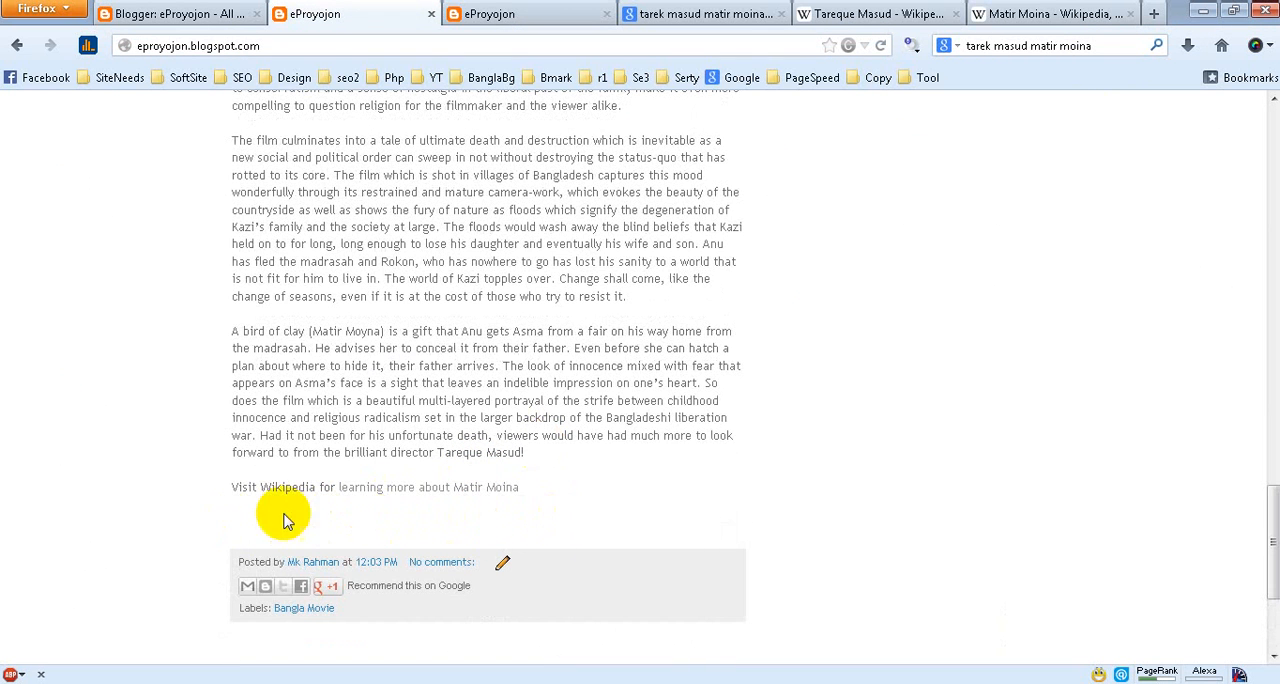
scroll(590, 500, up, 10)
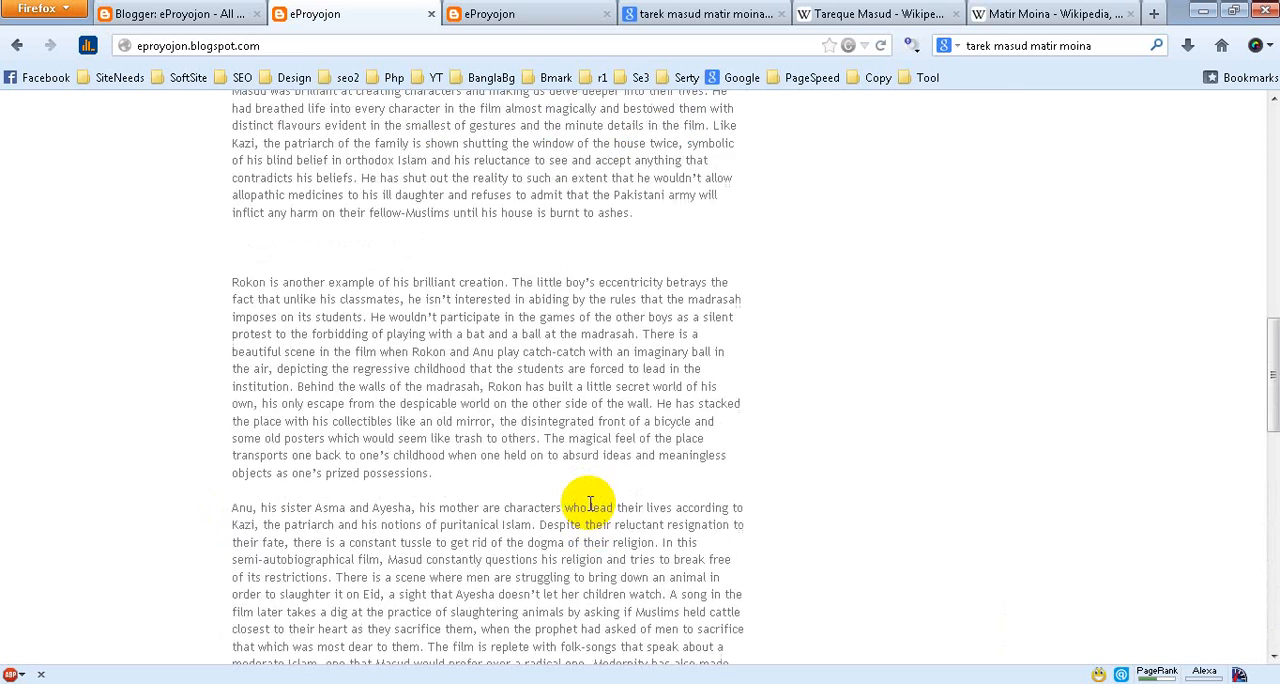
scroll(590, 505, up, 5)
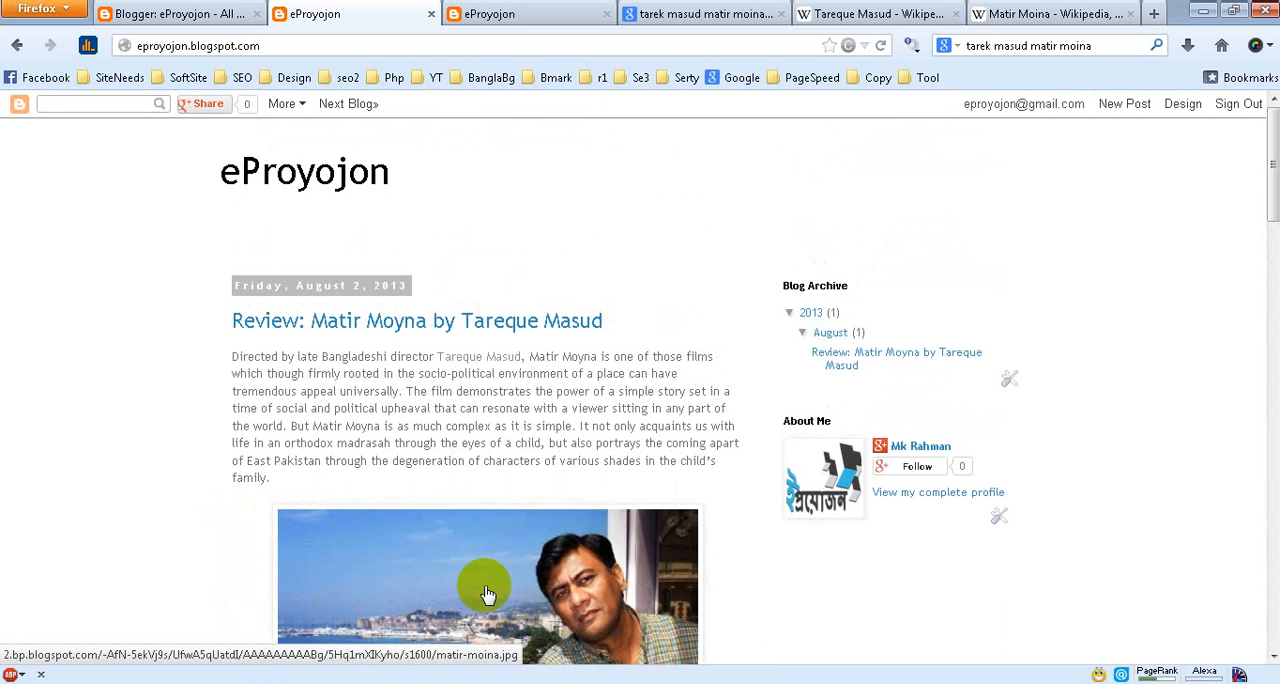
Edit the published Matir Moyna review in Blogger, insert a jump break after the first paragraph and update the post
click(200, 22)
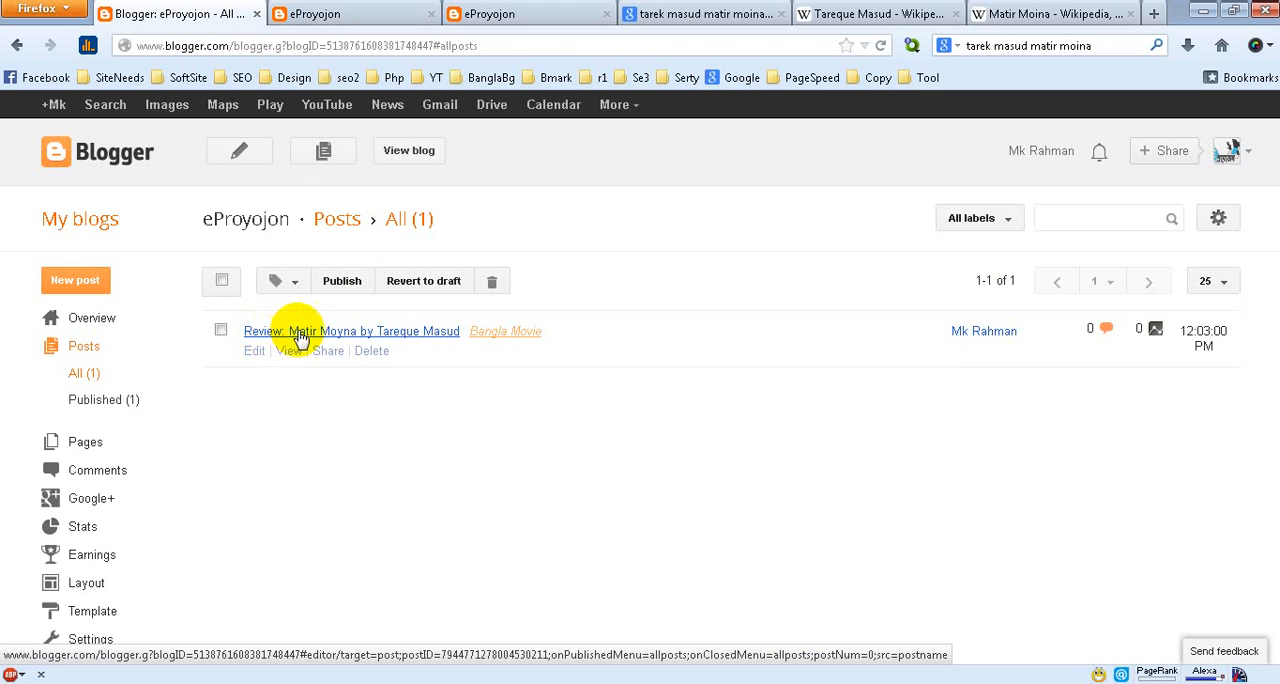
click(253, 354)
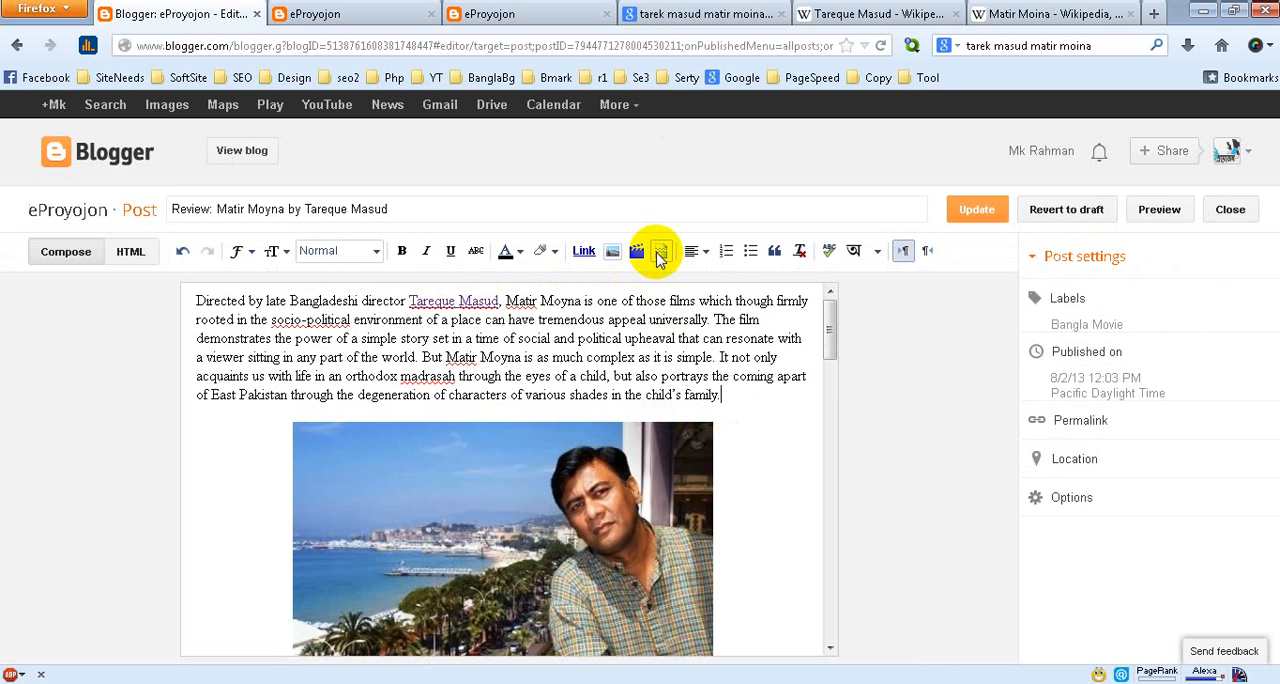
click(660, 253)
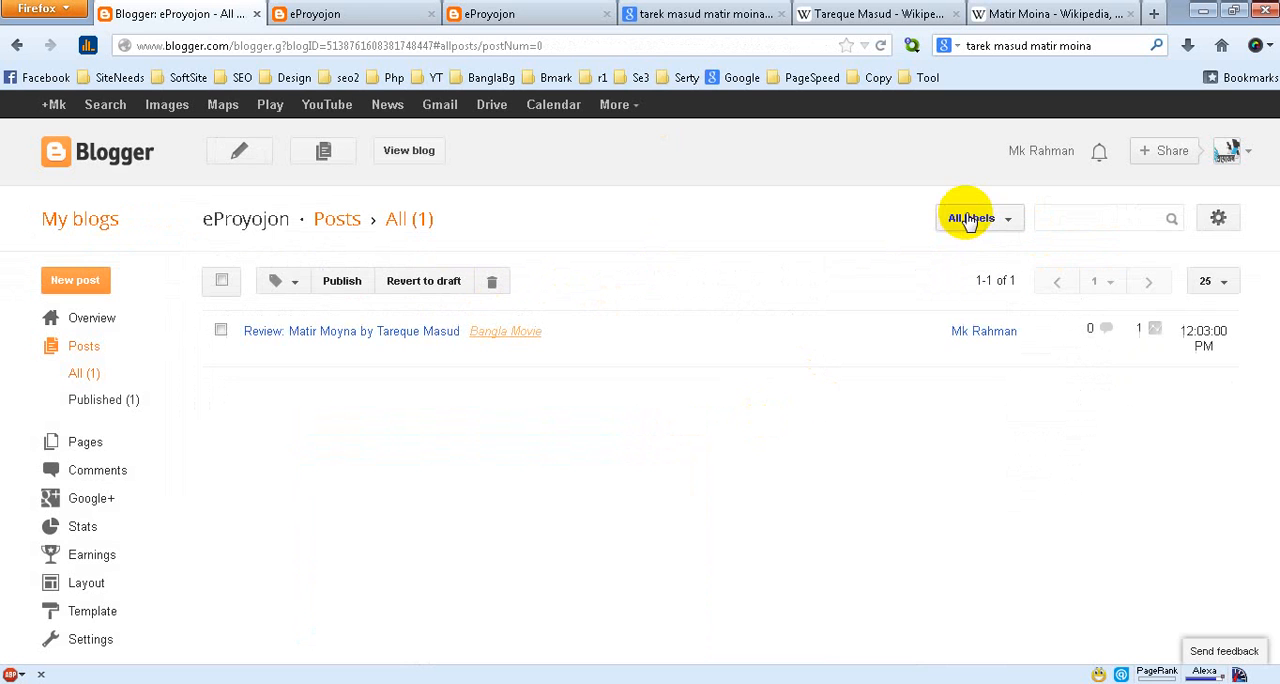
Reload the live blog's home page, open the full Matir Moyna review and examine its permalink address
click(338, 14)
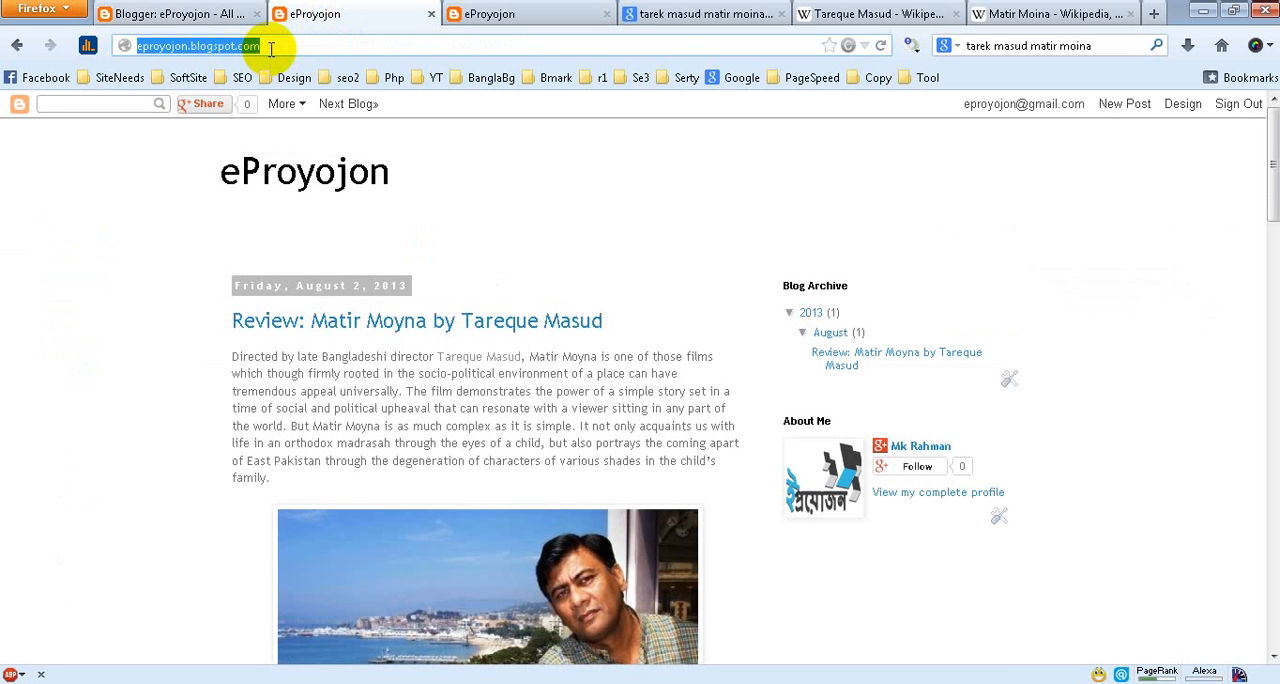
key(F5)
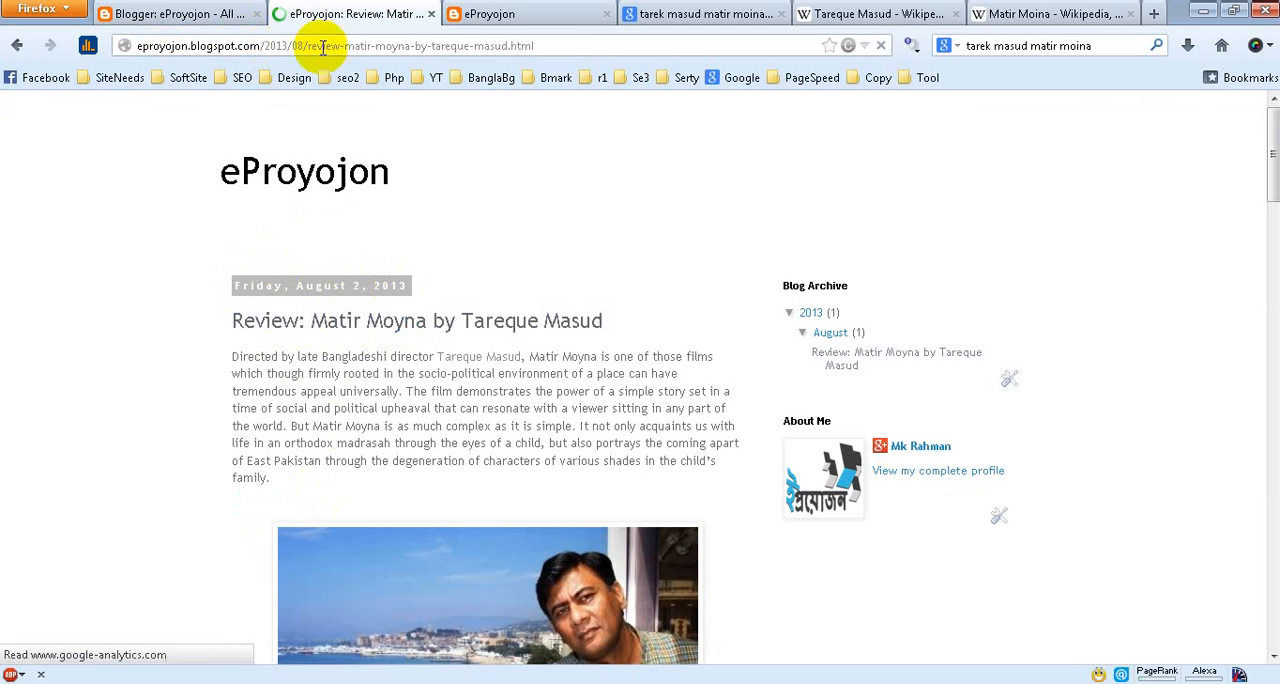
drag(561, 45, 133, 48)
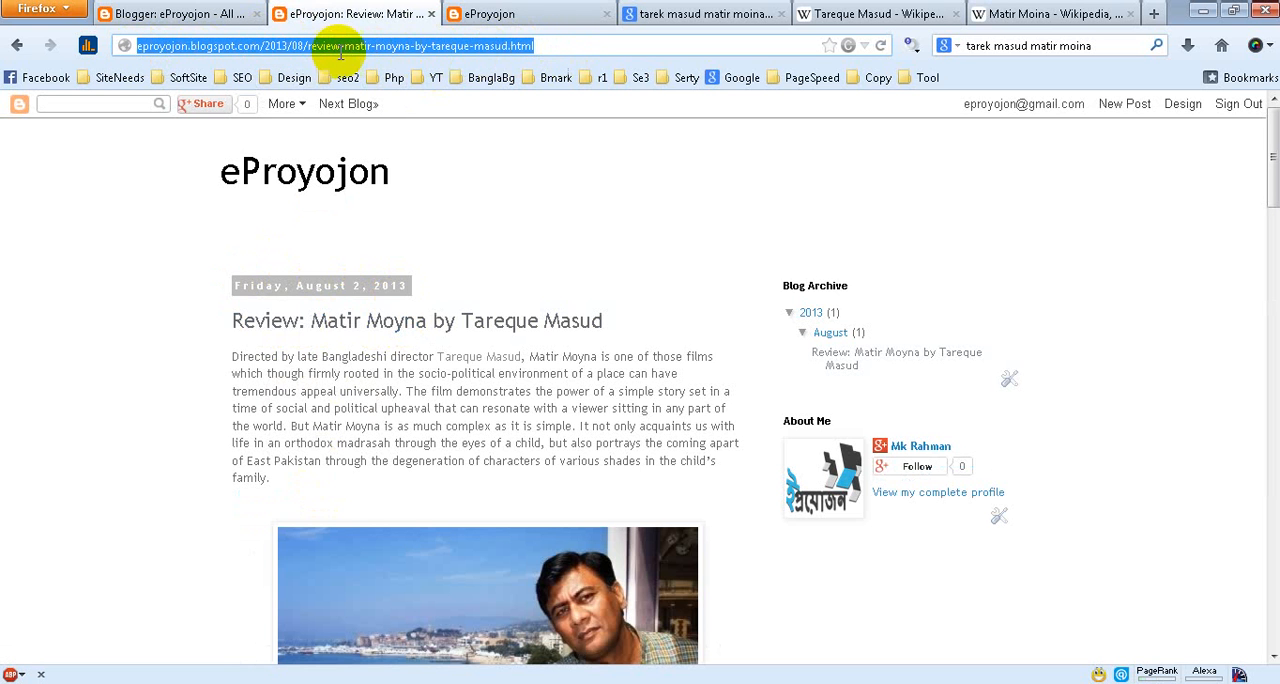
click(547, 47)
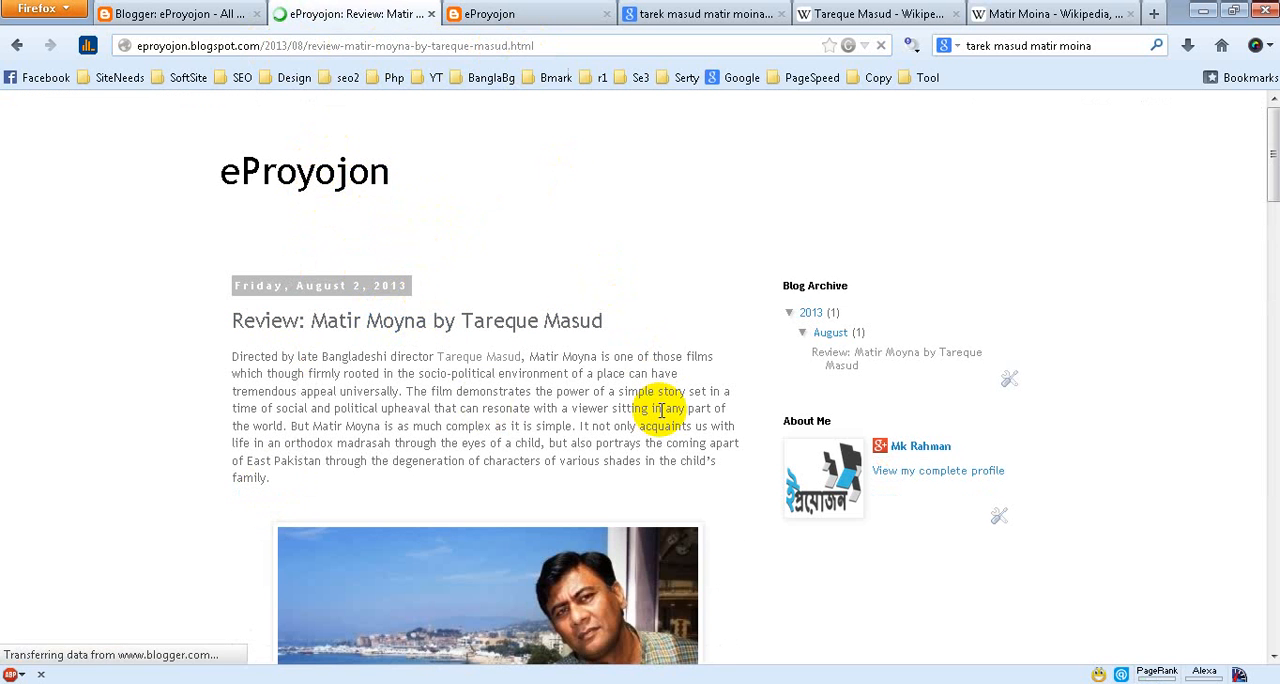
Look through the full post down to its end and open the Wikipedia link for learning more about Matir Moina
scroll(660, 410, down, 12)
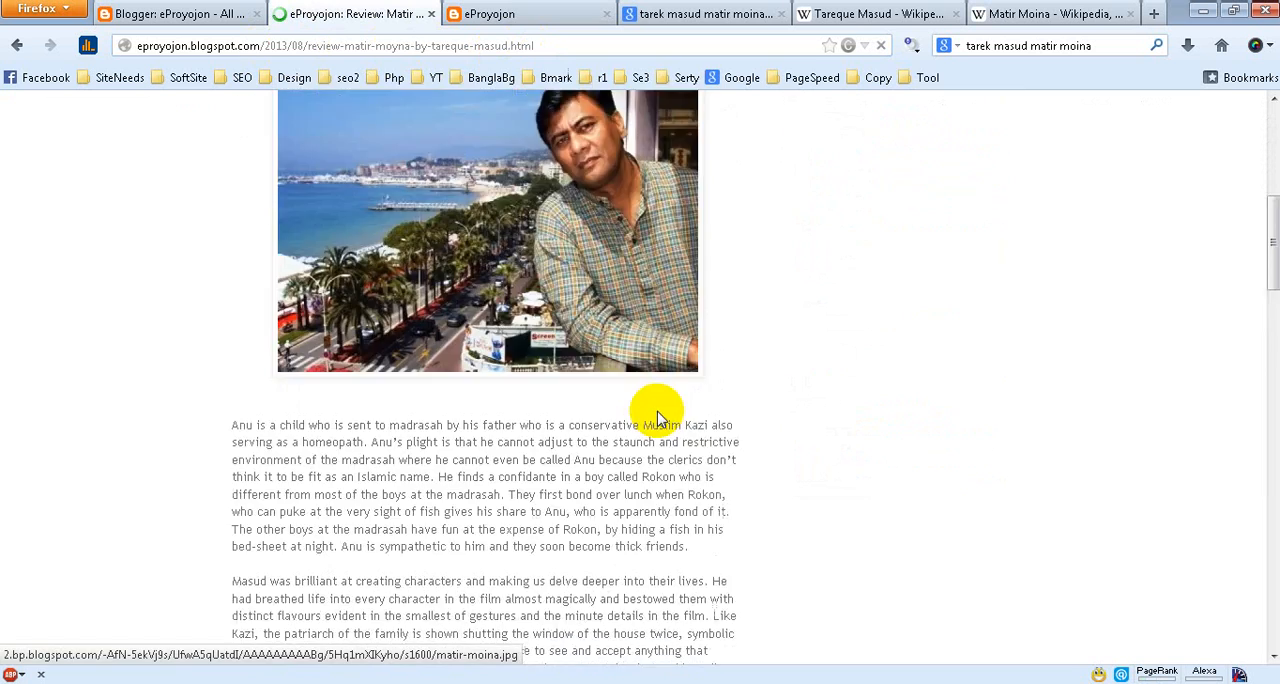
scroll(658, 416, down, 10)
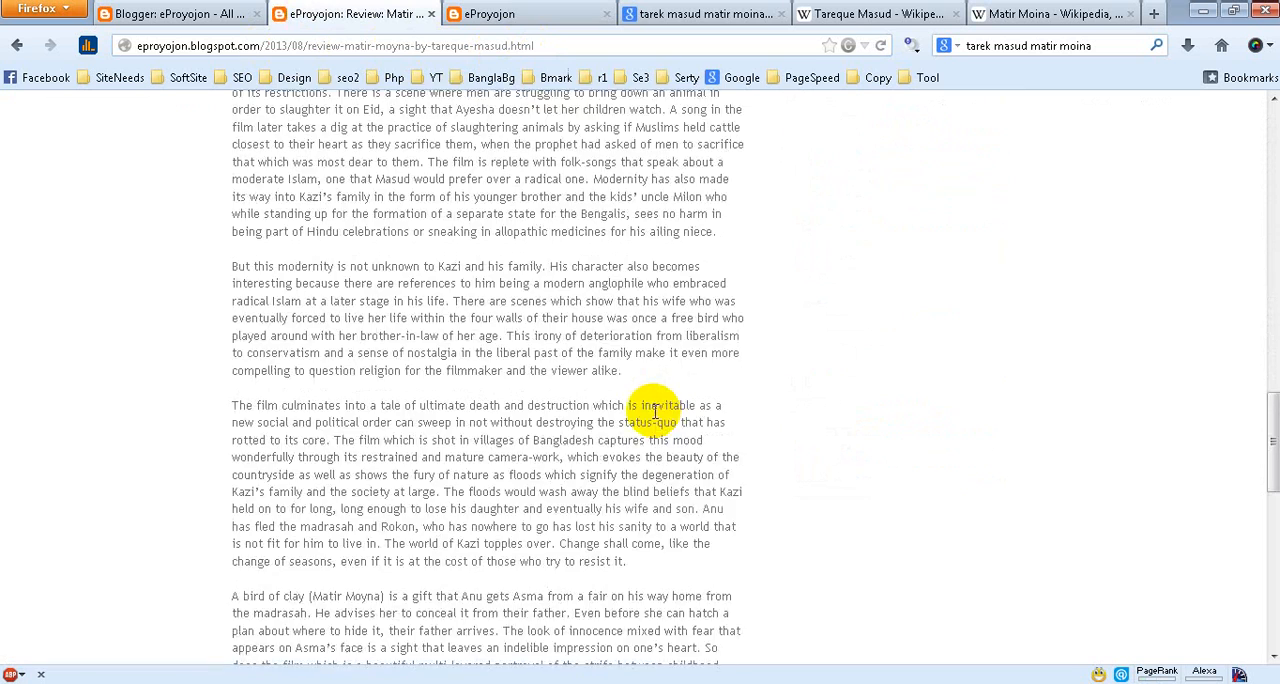
scroll(652, 414, down, 10)
scroll(652, 414, up, 6)
scroll(640, 400, down, 1)
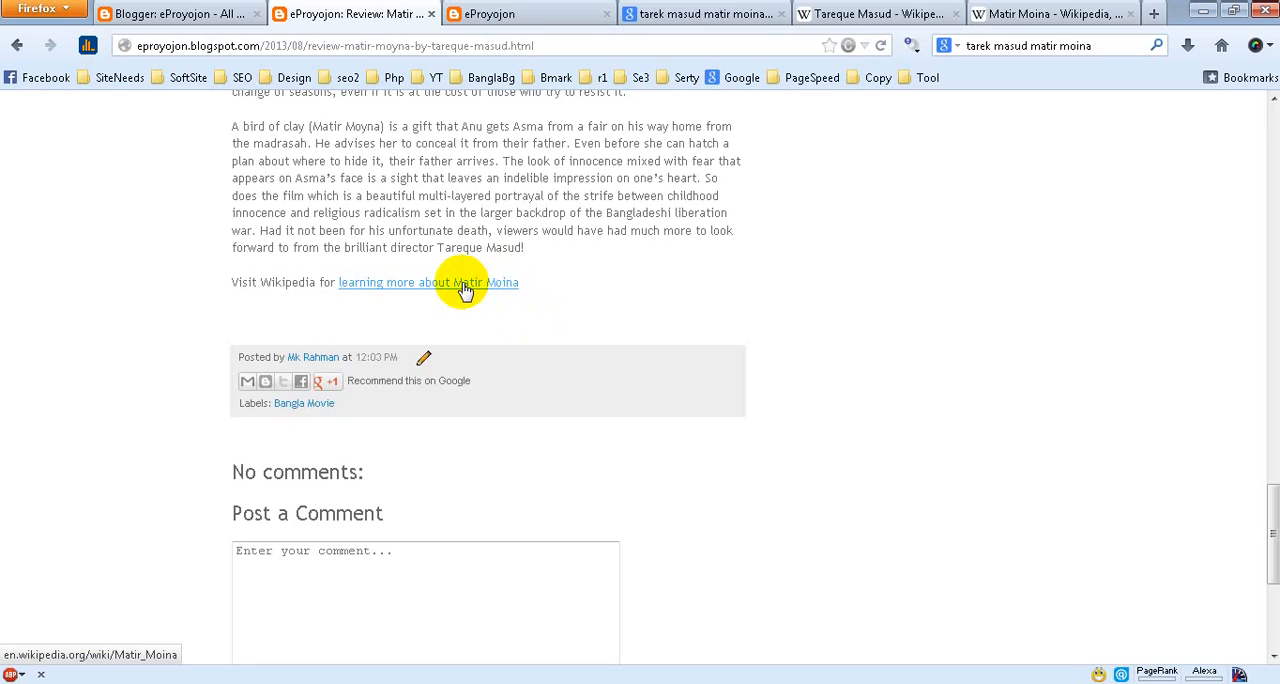
click(463, 286)
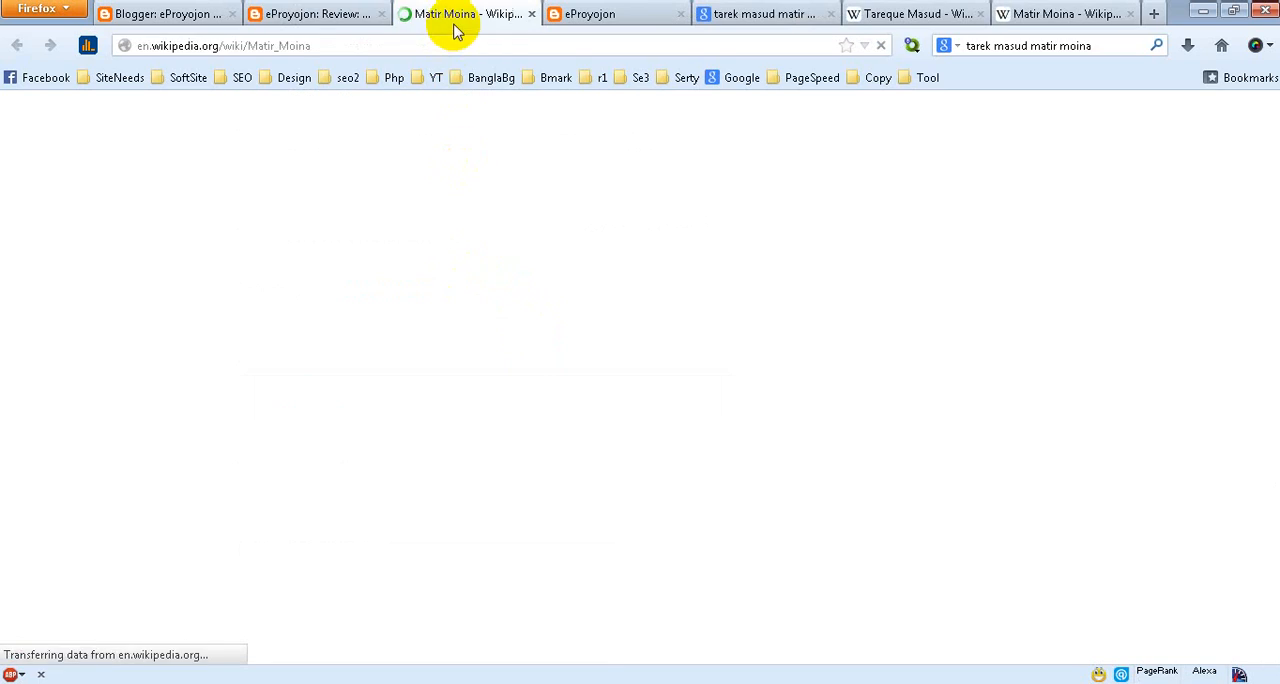
Return to the review and open the Tareque Masud Wikipedia link in its first paragraph
click(312, 14)
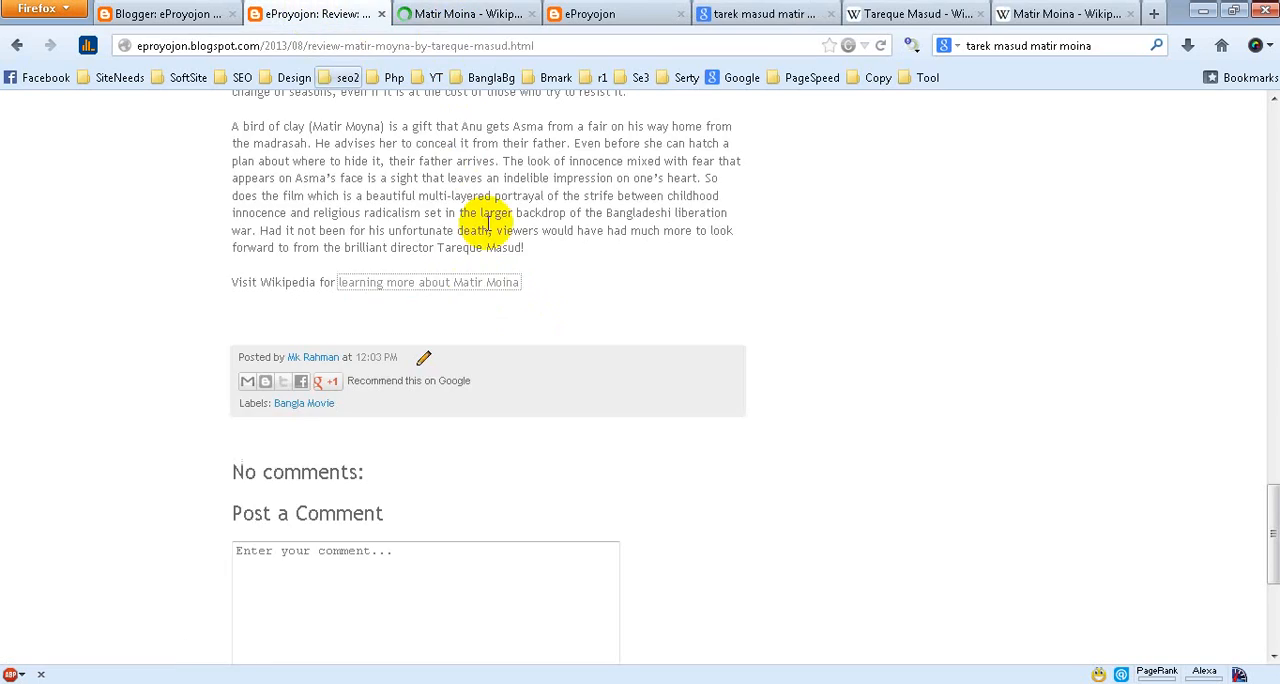
scroll(543, 280, up, 10)
scroll(543, 286, up, 10)
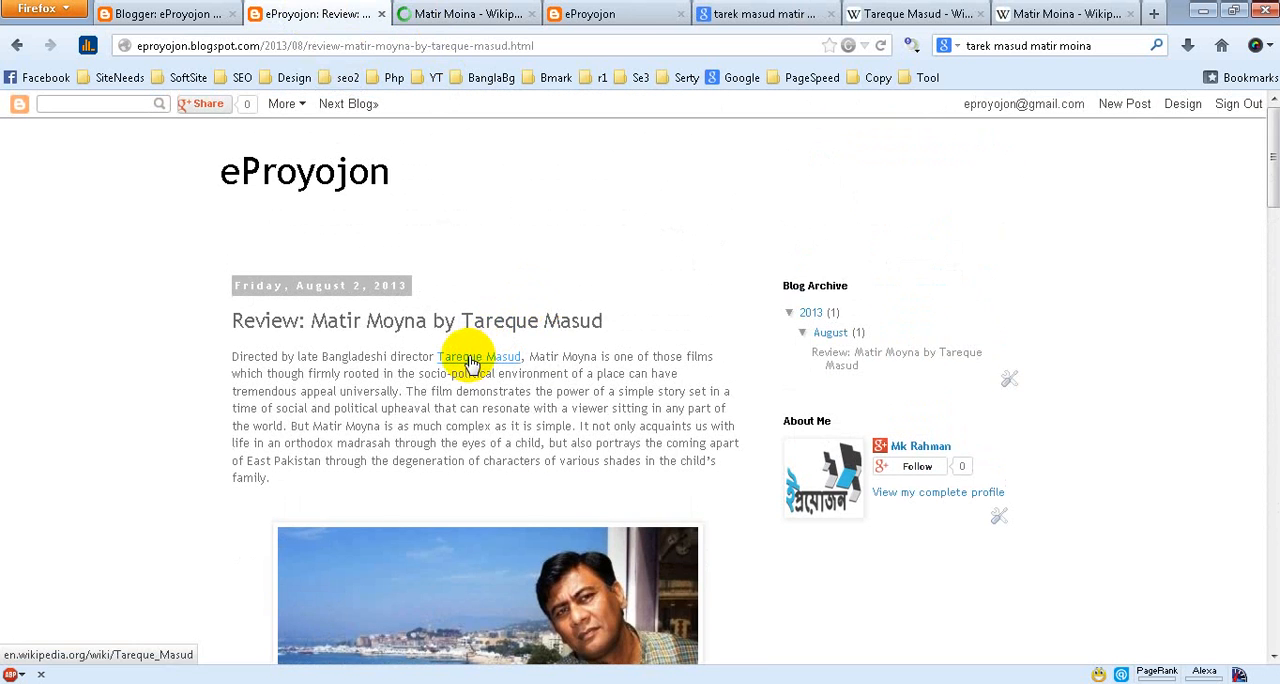
click(470, 362)
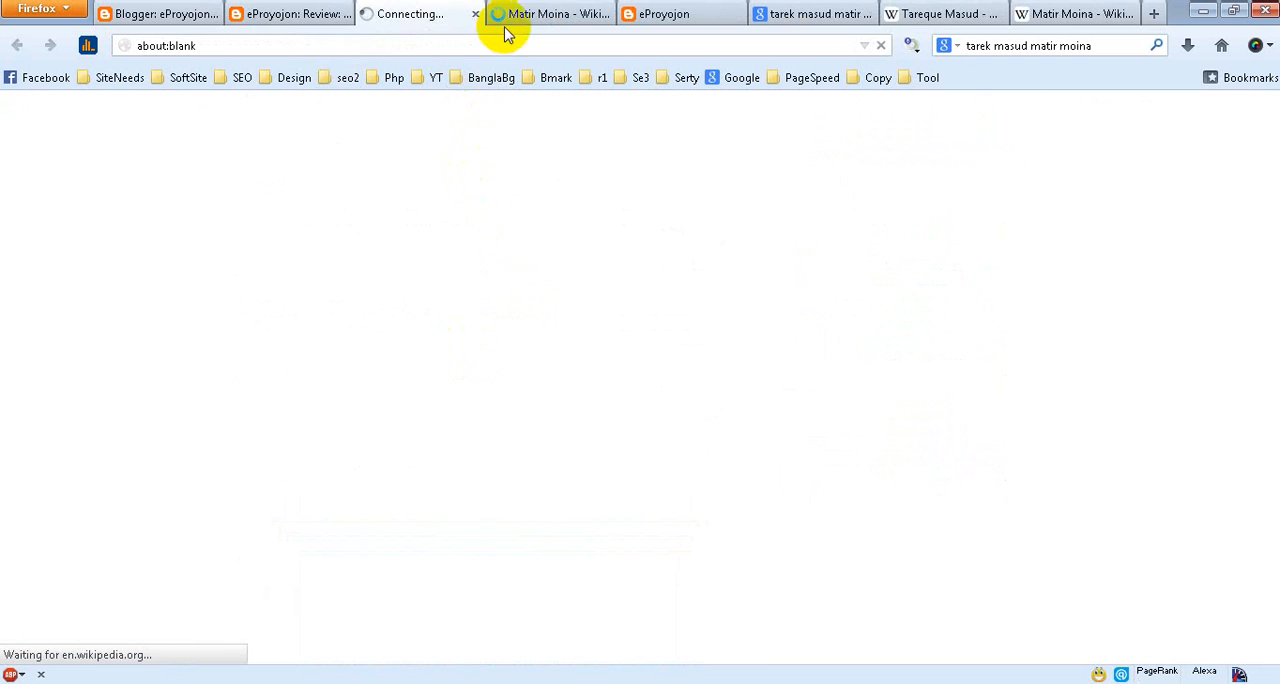
Close the two older Wikipedia pages for Tareque Masud and Matir Moina that were open before the link test
click(940, 12)
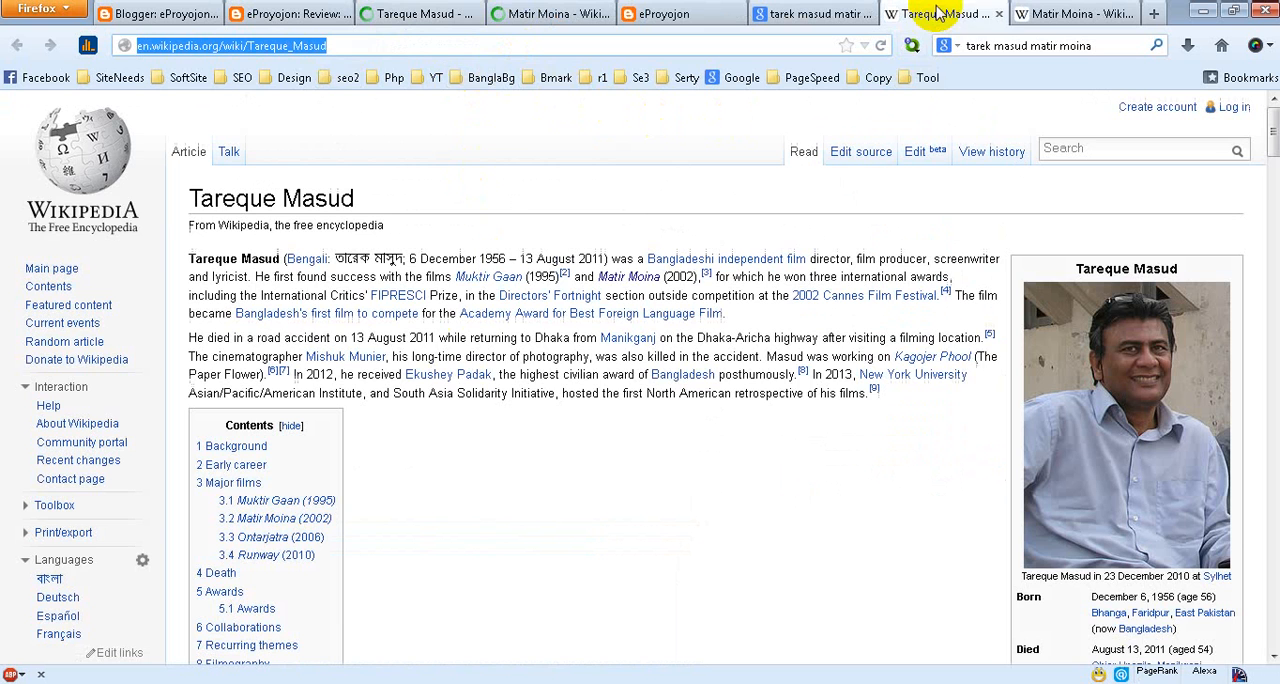
click(999, 15)
click(999, 15)
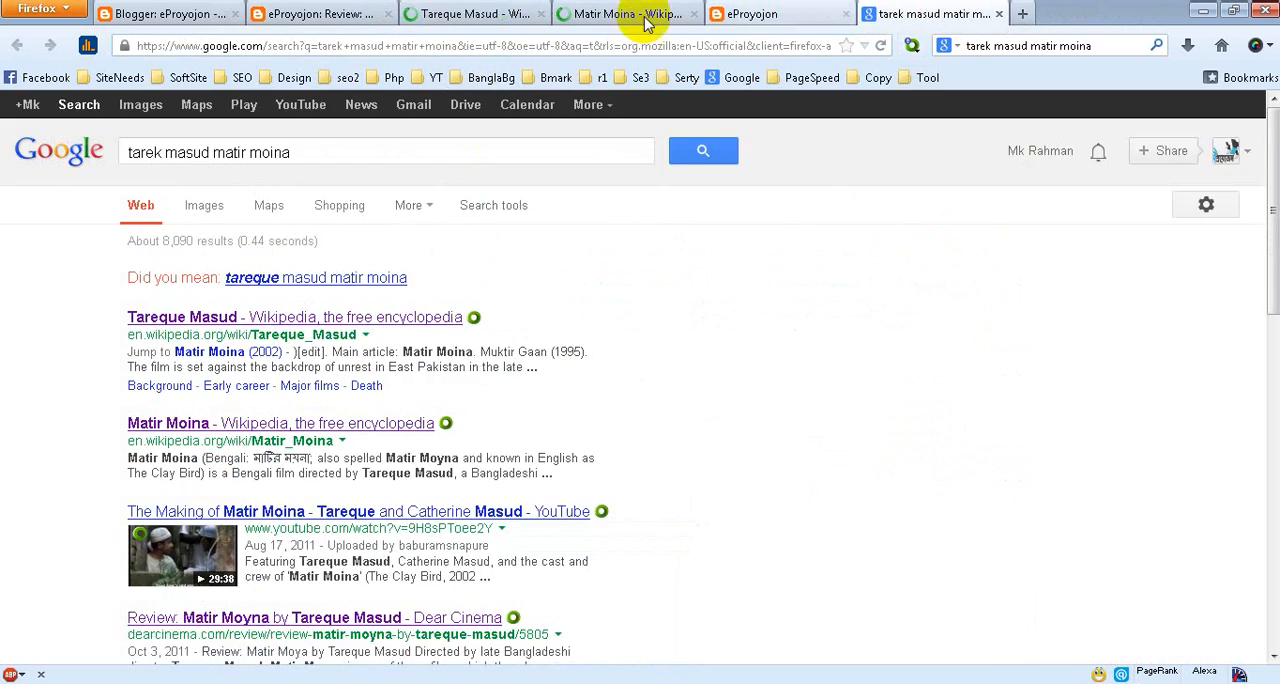
Check the Tareque Masud and Matir Moina Wikipedia articles opened from the post's links
click(500, 14)
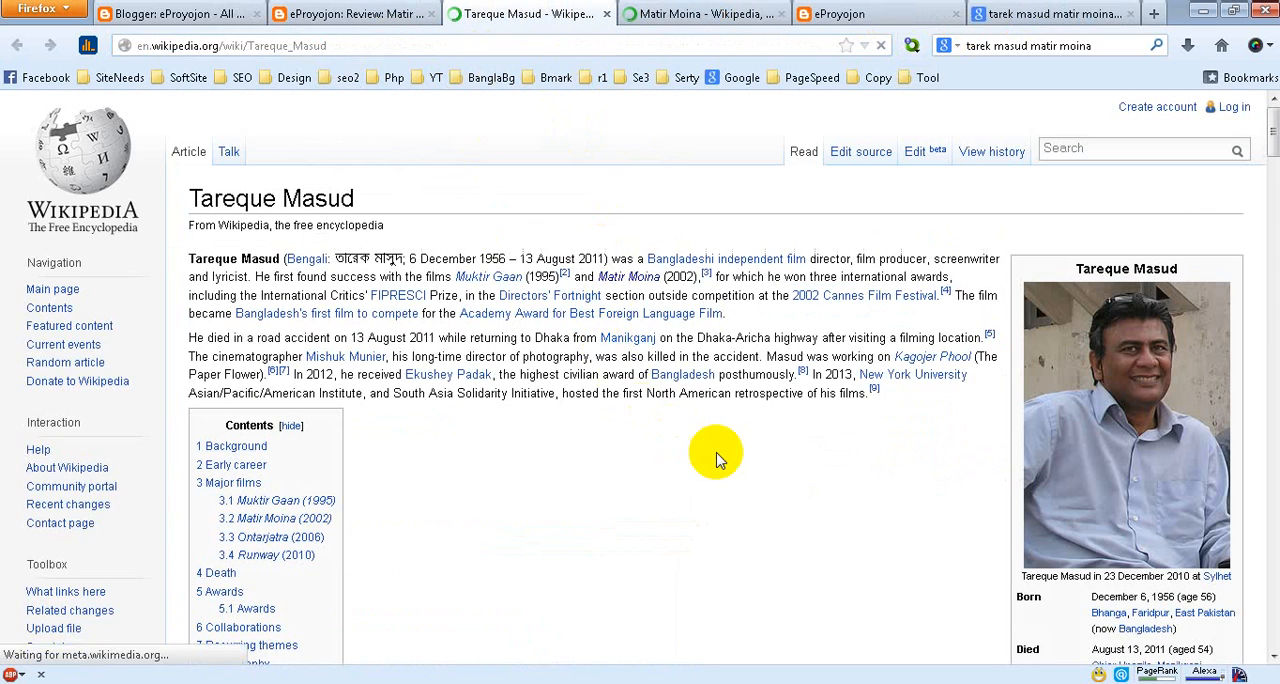
scroll(717, 455, down, 5)
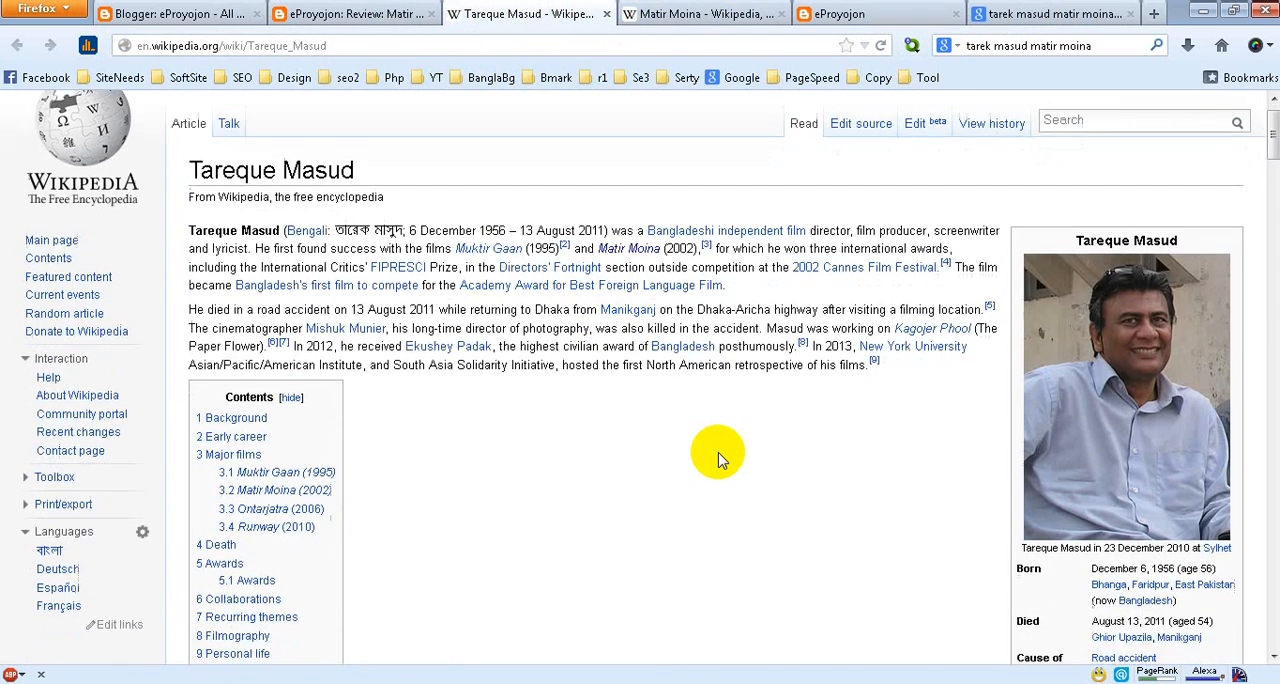
scroll(717, 455, up, 5)
click(690, 15)
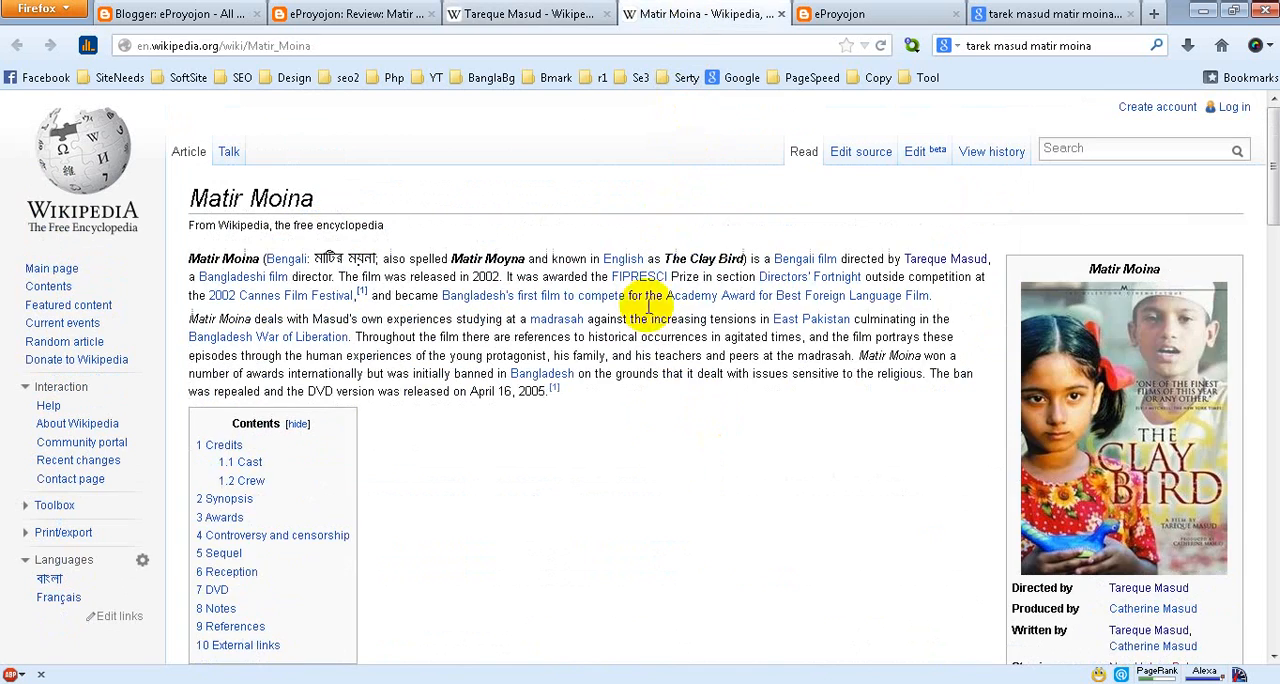
scroll(663, 458, down, 3)
scroll(663, 458, up, 3)
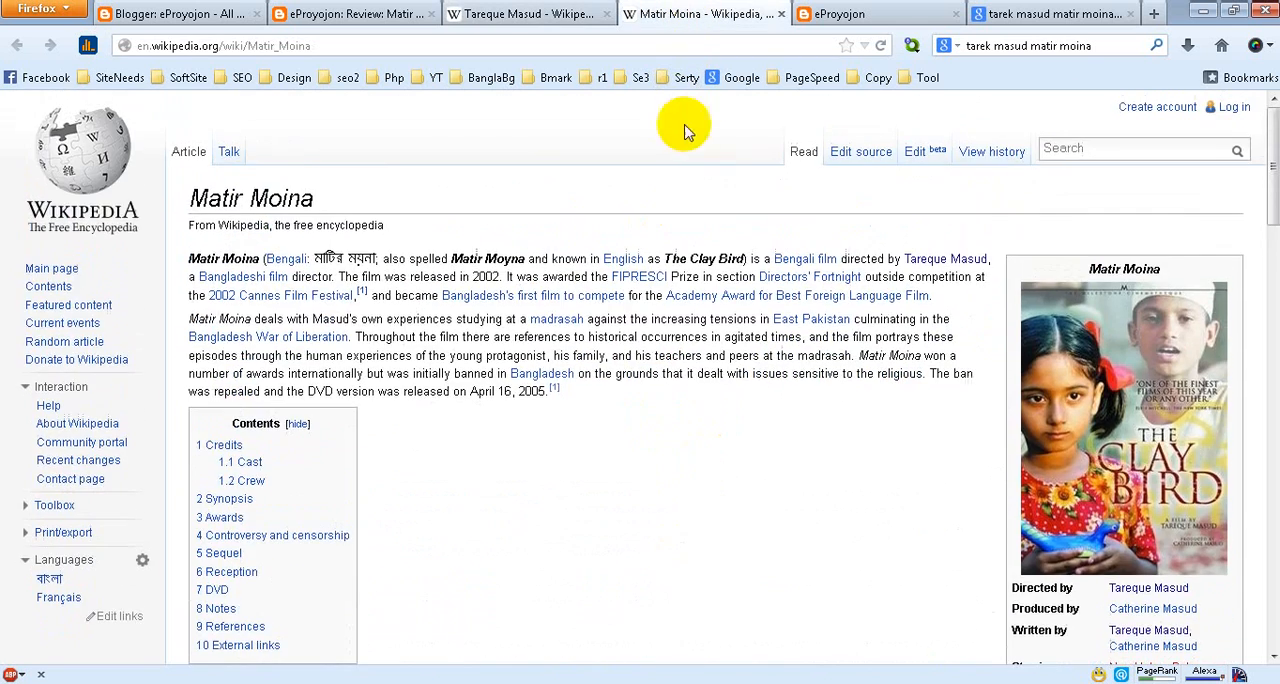
Close both linked Wikipedia articles and go back to the live Matir Moyna review
click(779, 14)
click(590, 18)
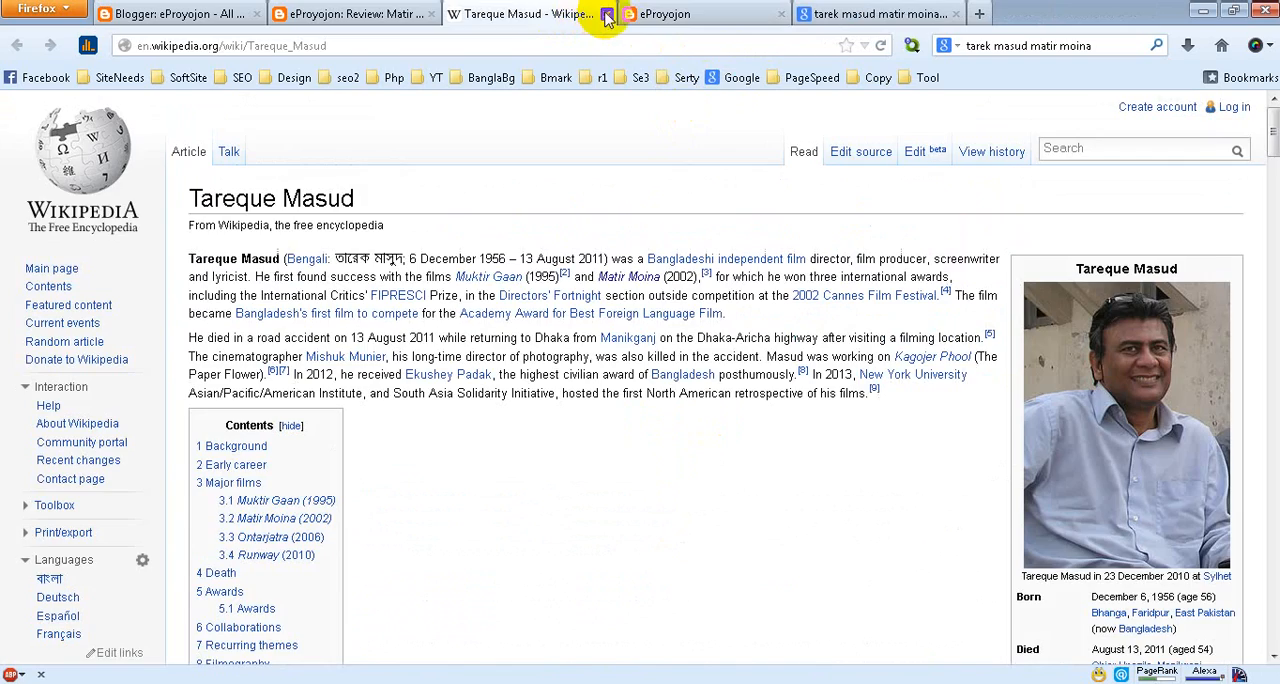
click(607, 14)
click(323, 16)
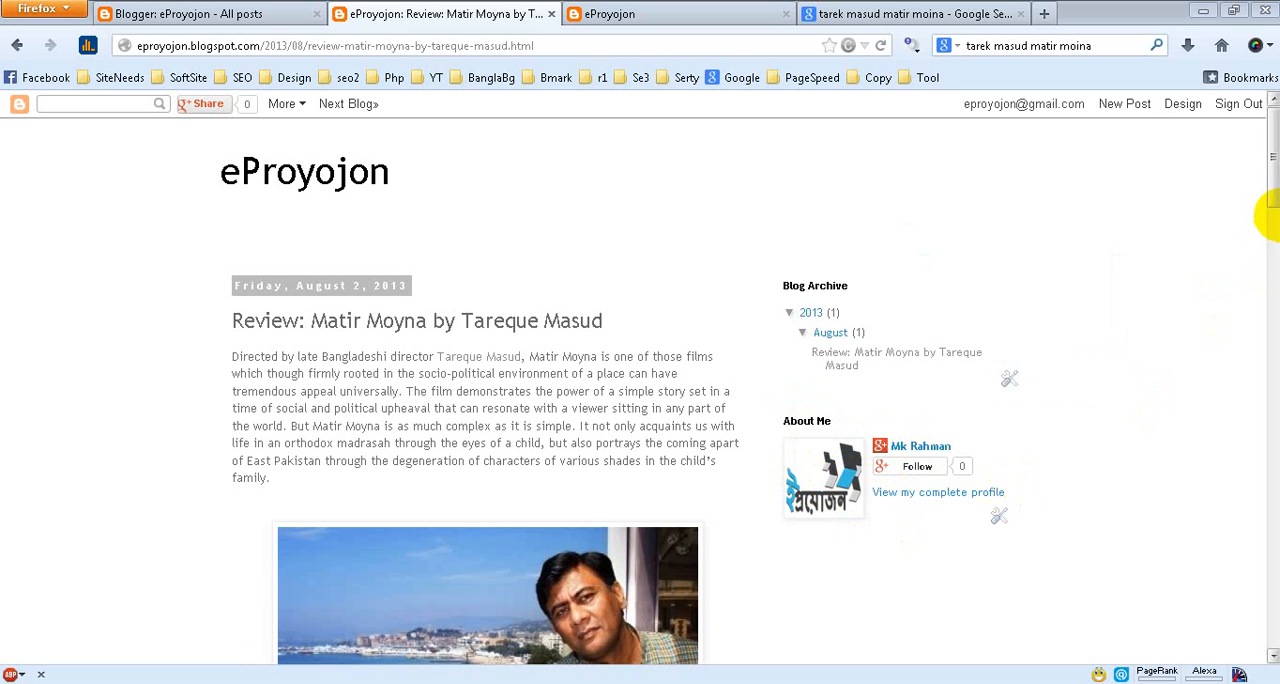
Go through the review to its comment form, then open the Bangla Movie label and examine its post listing
drag(1272, 185, 1268, 240)
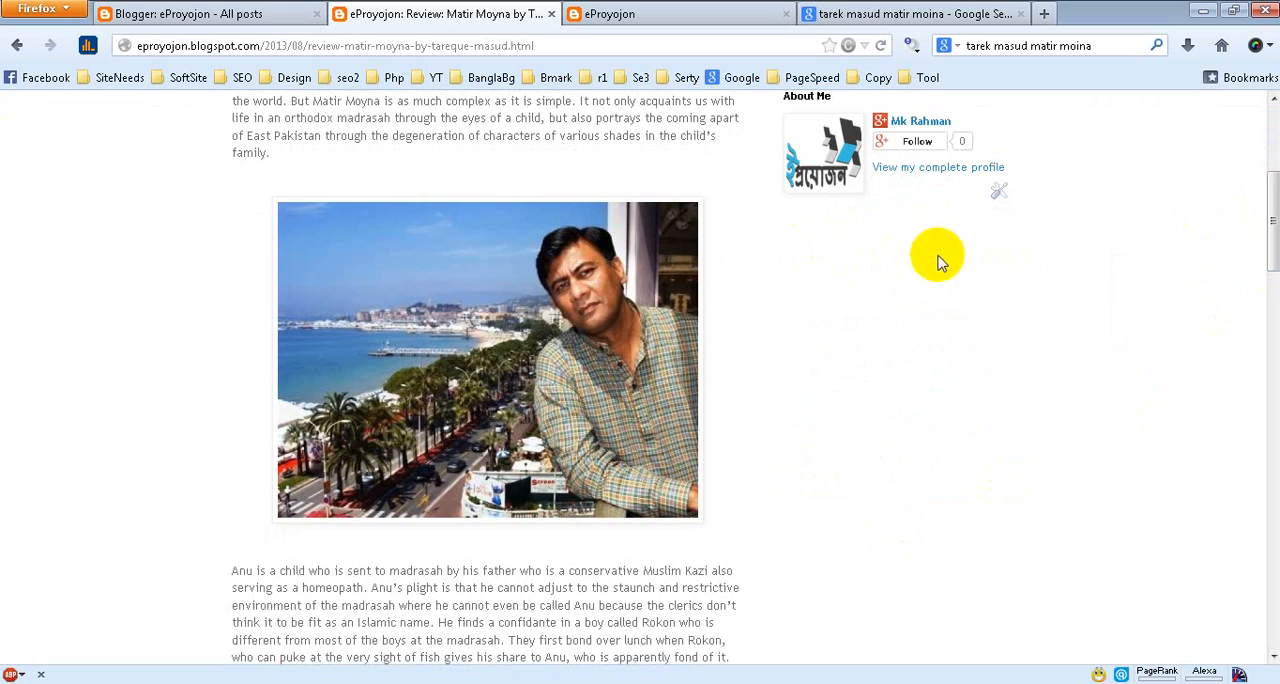
drag(1262, 206, 1260, 558)
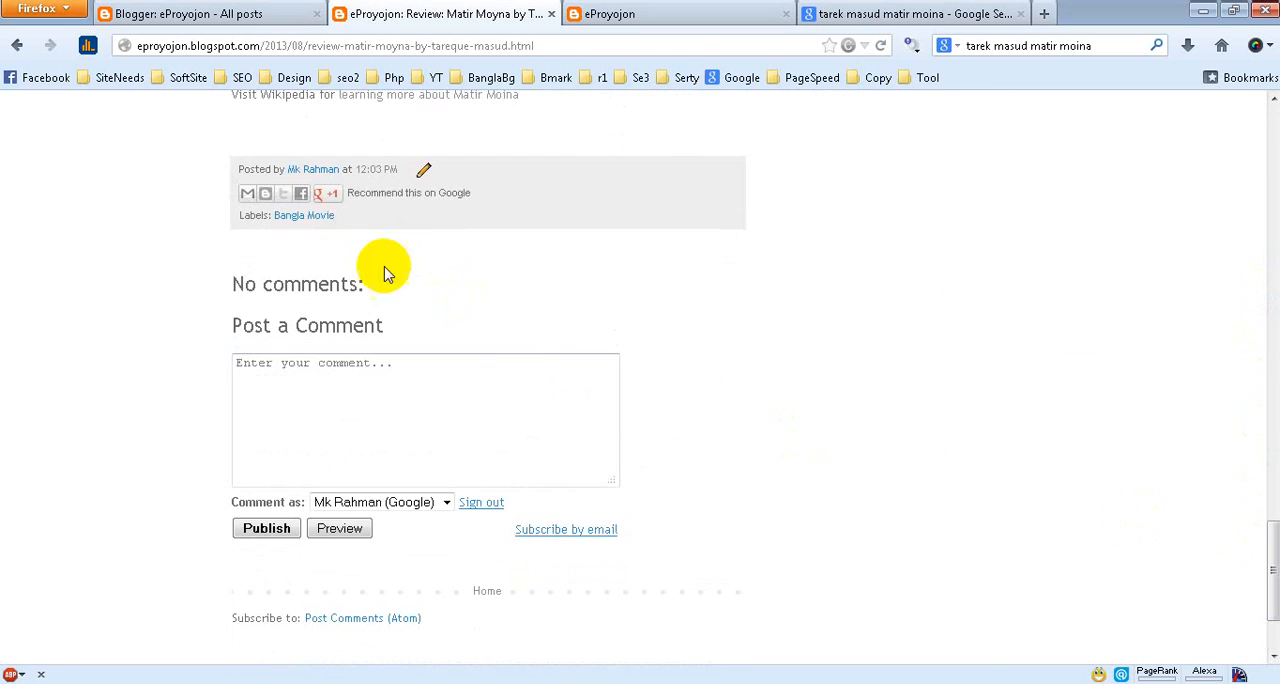
click(305, 218)
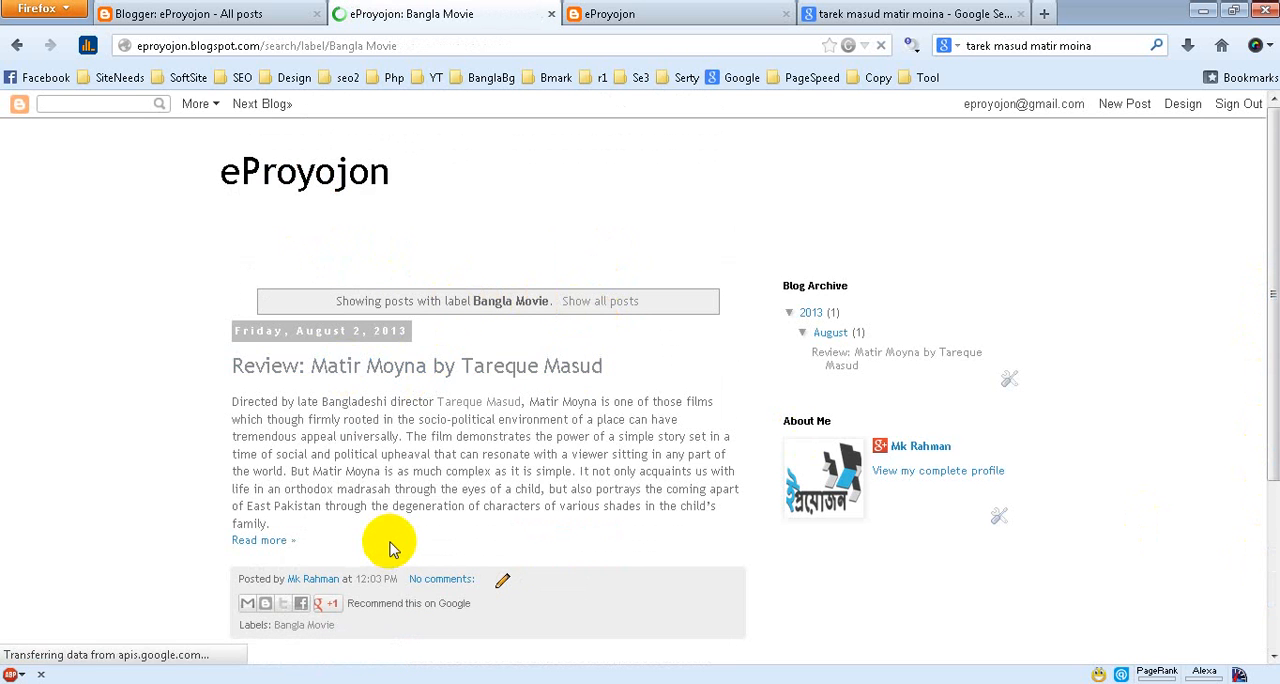
scroll(370, 630, down, 4)
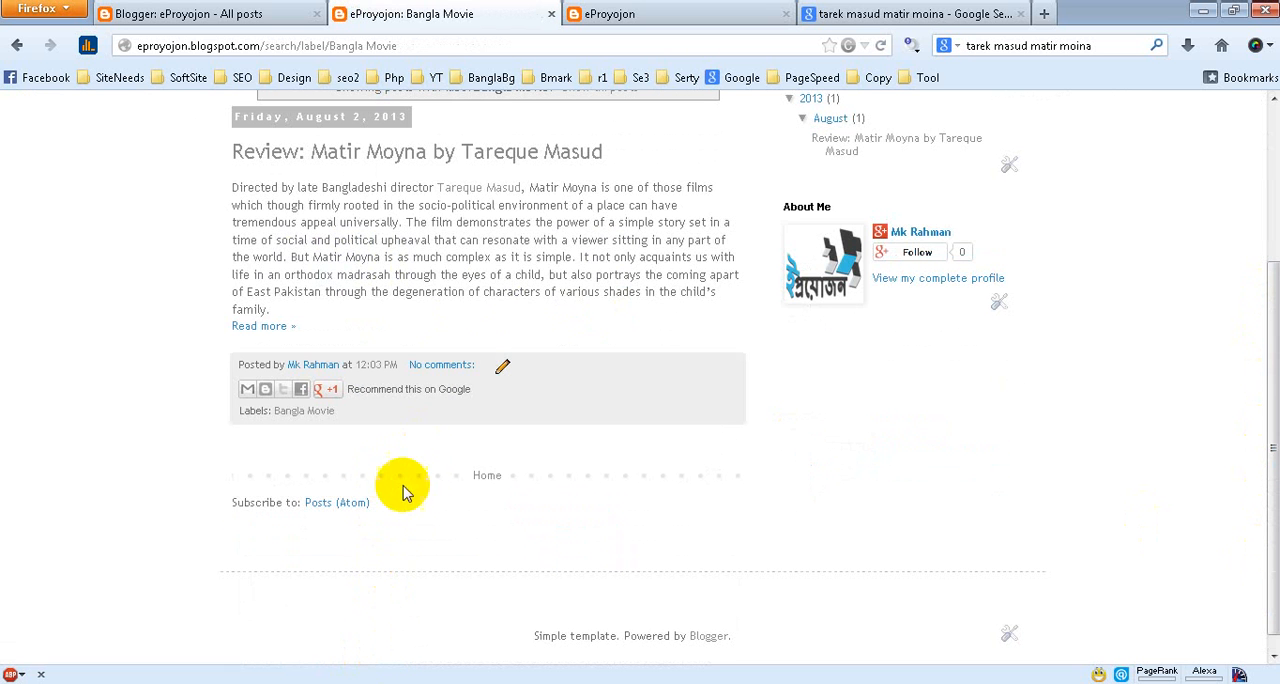
Go to the eProyojon layout in Blogger, browse the gadgets available for the sidebar and choose the +1 Button
scroll(418, 470, up, 4)
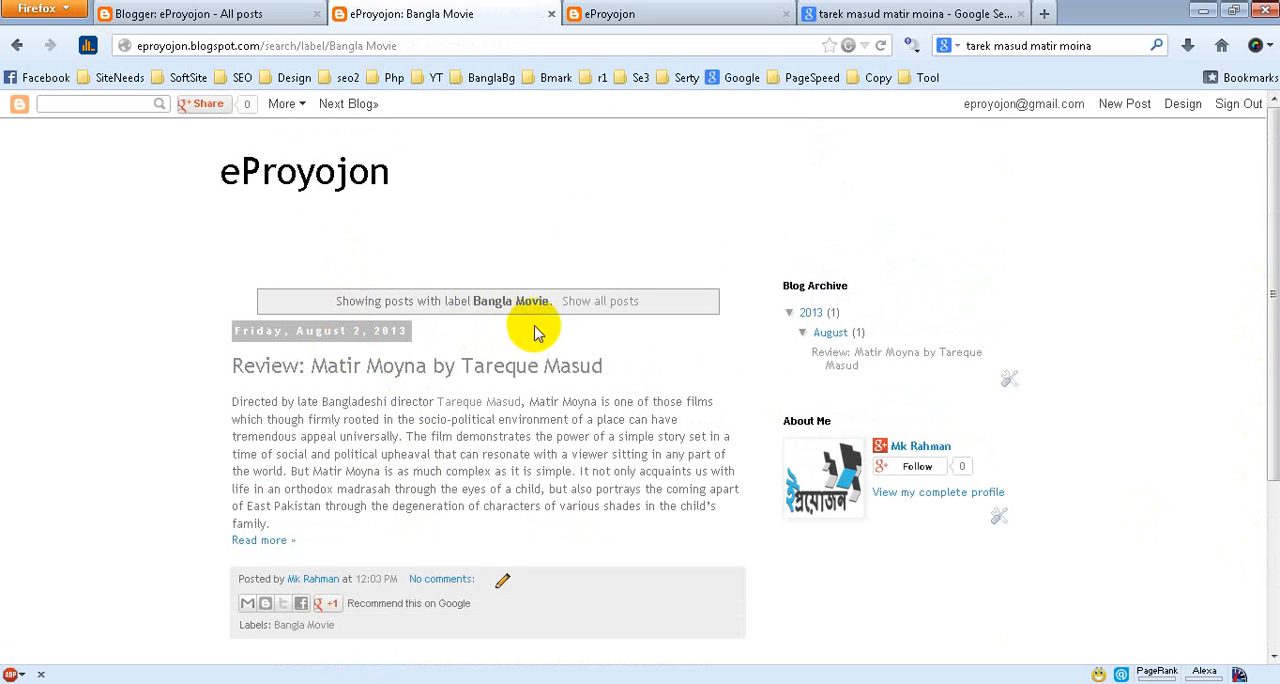
click(243, 18)
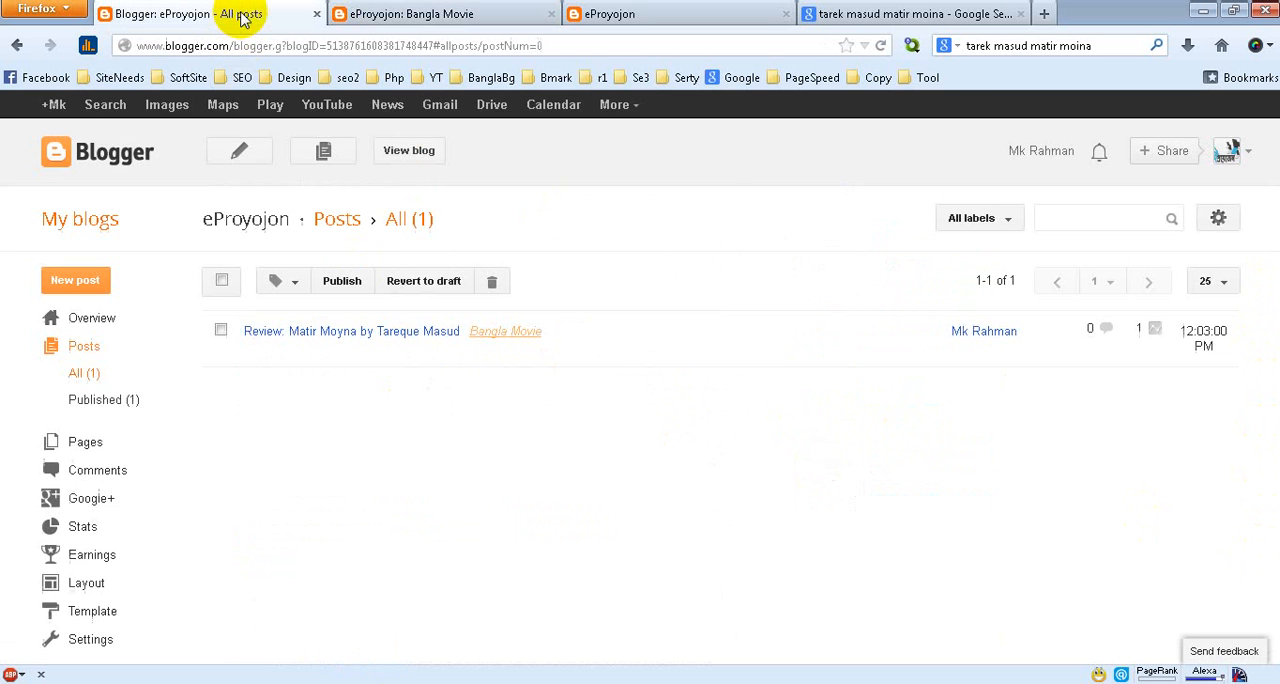
click(90, 583)
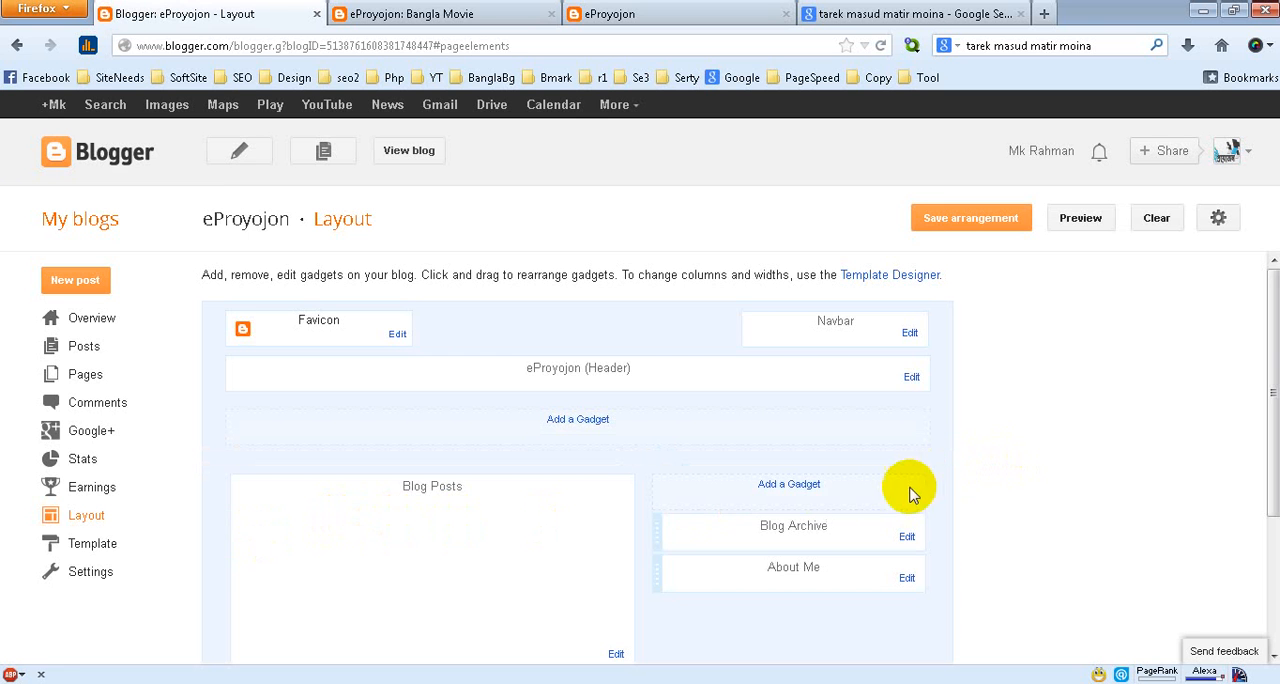
click(789, 485)
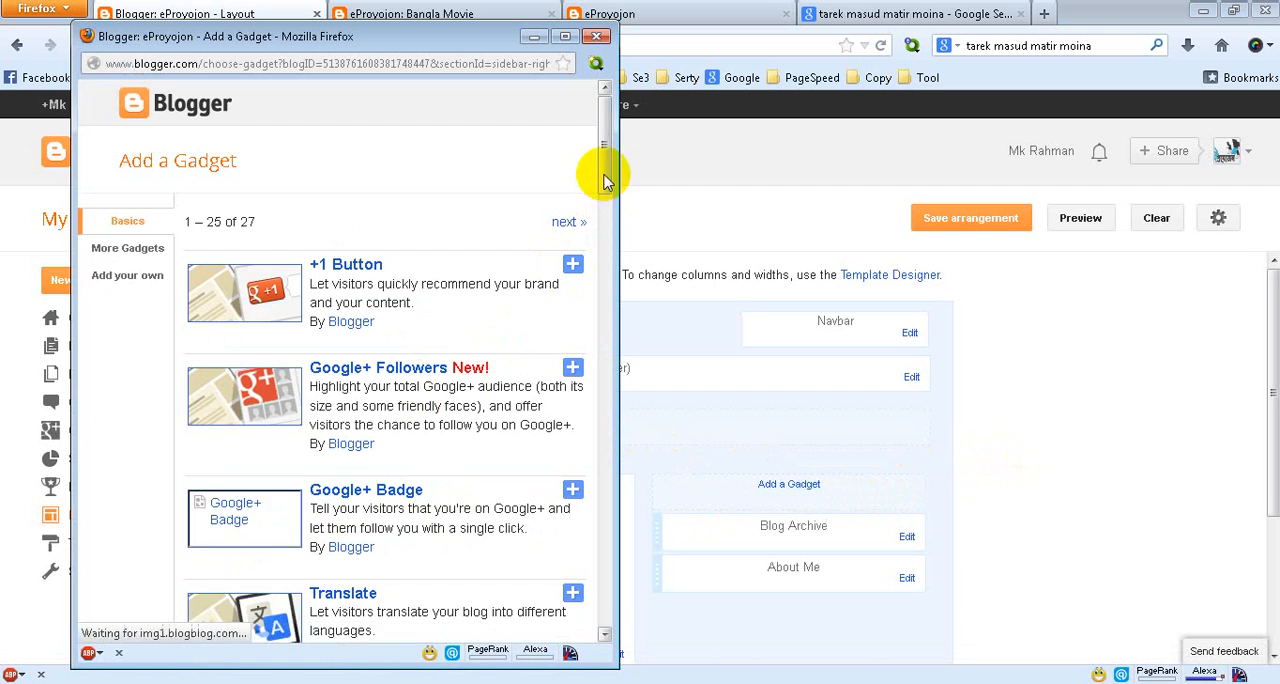
drag(606, 171, 578, 549)
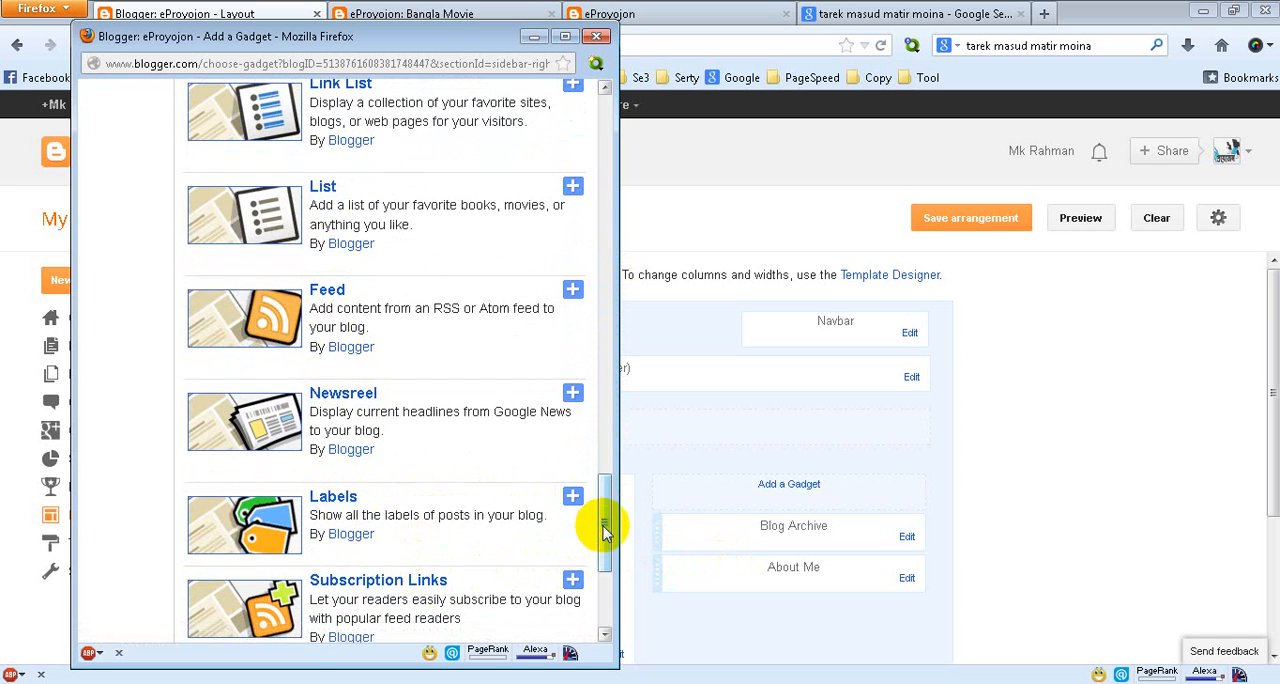
drag(603, 530, 597, 149)
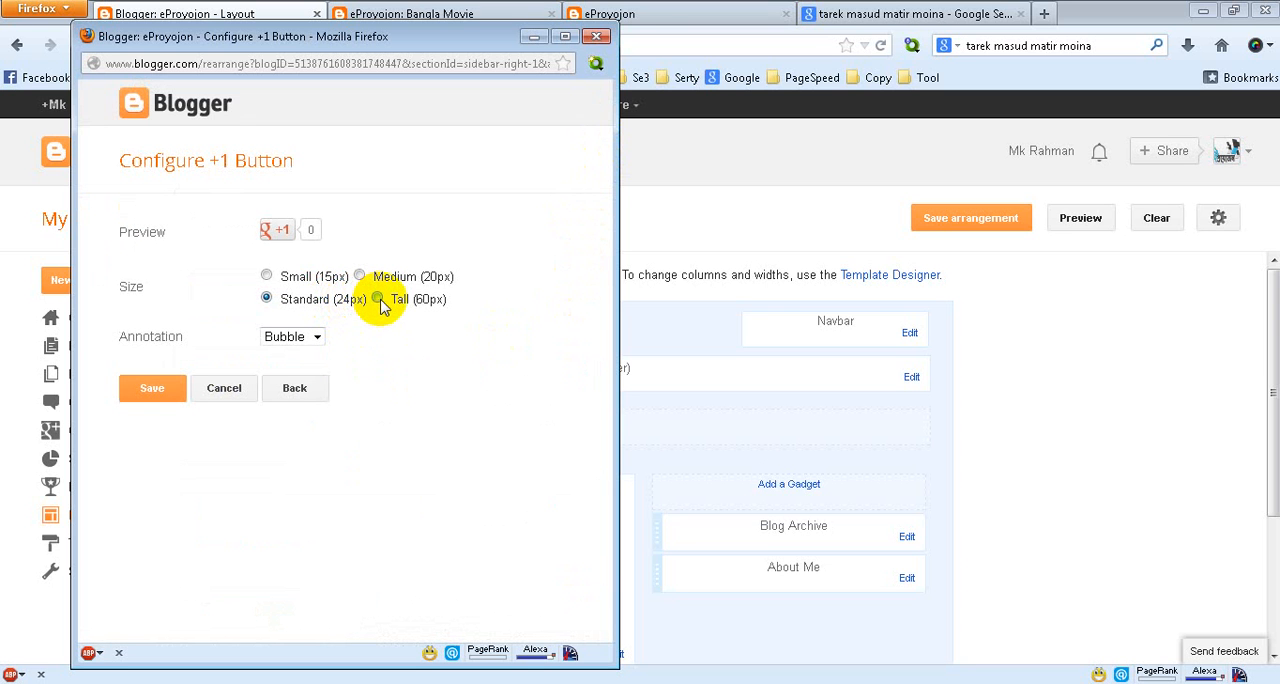
Save the +1 Button gadget at Tall (60px) size with the Bubble annotation, and move About Me to the top of the sidebar
click(379, 300)
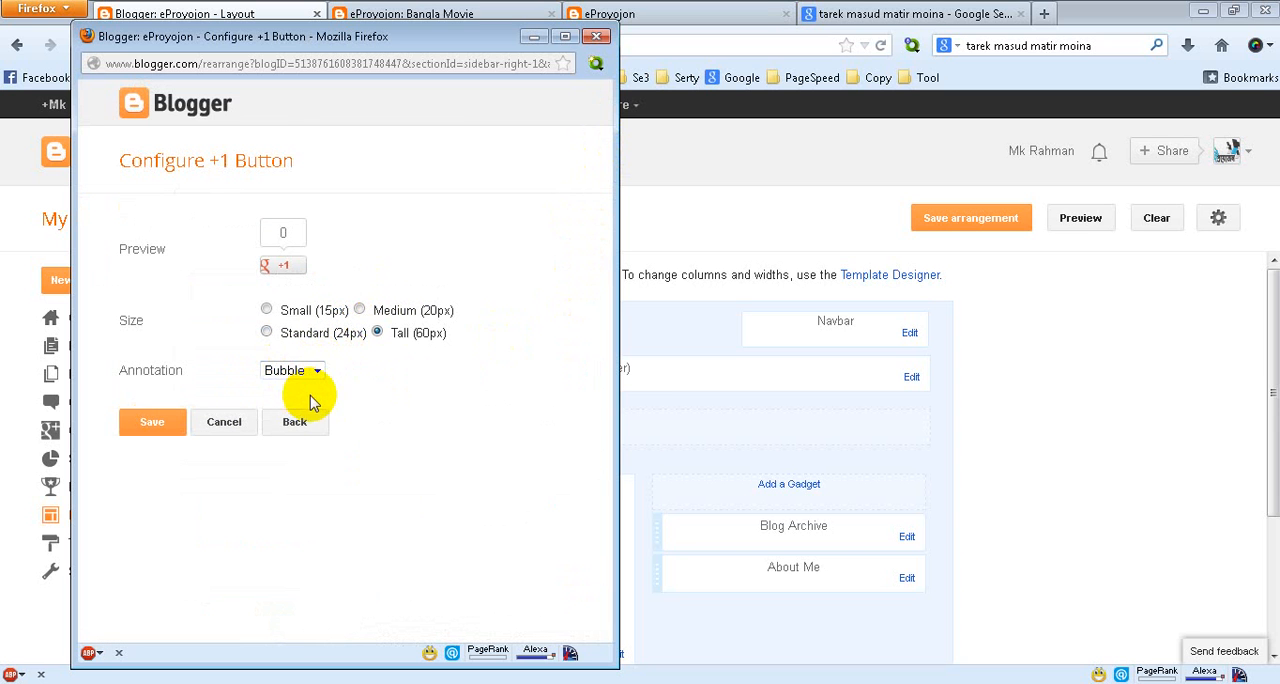
click(317, 371)
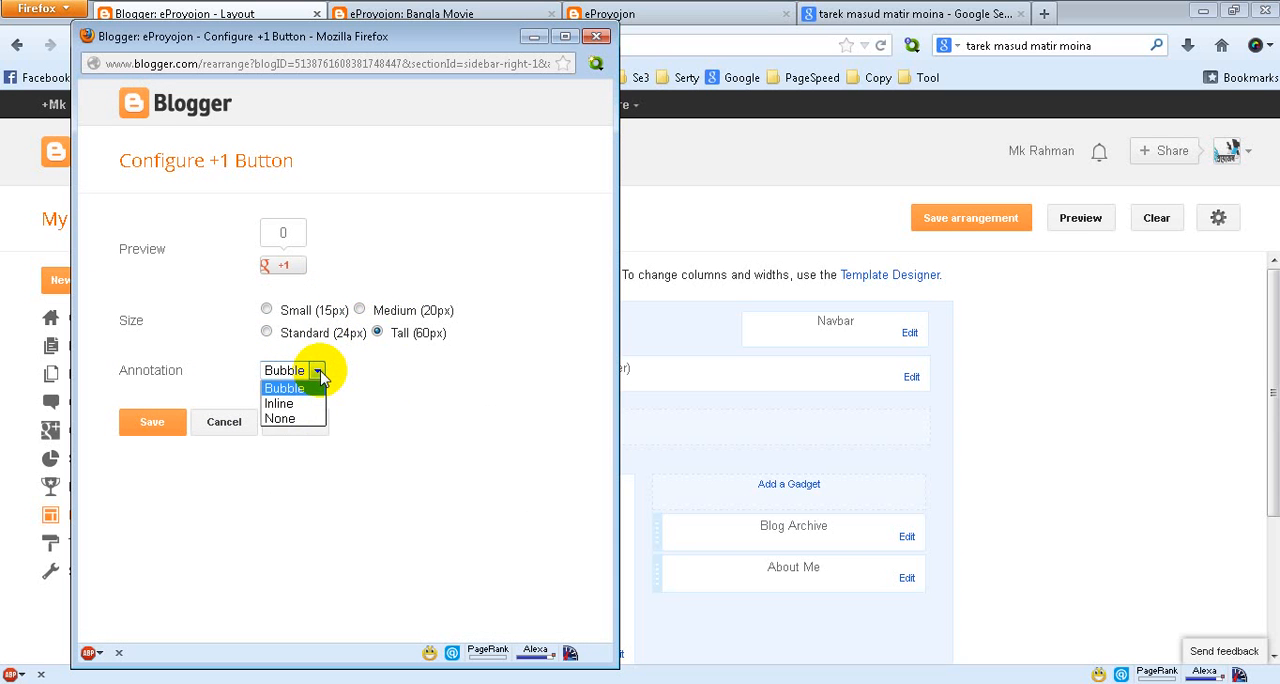
click(318, 372)
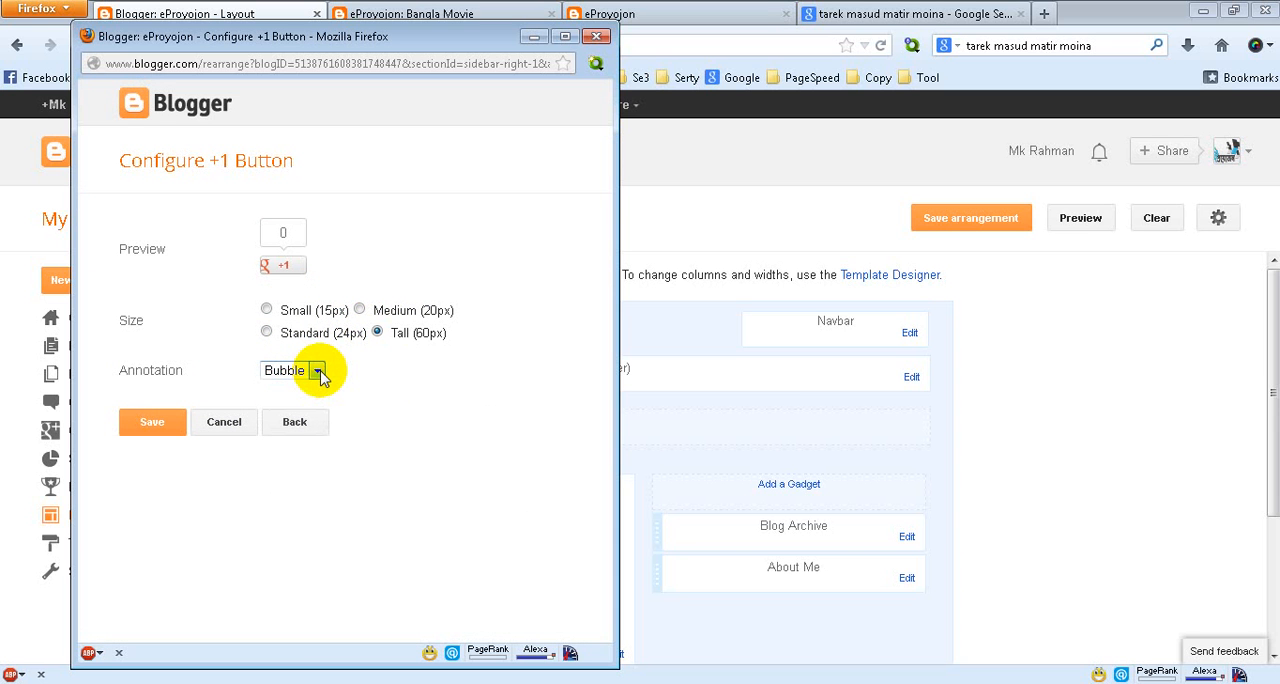
click(140, 421)
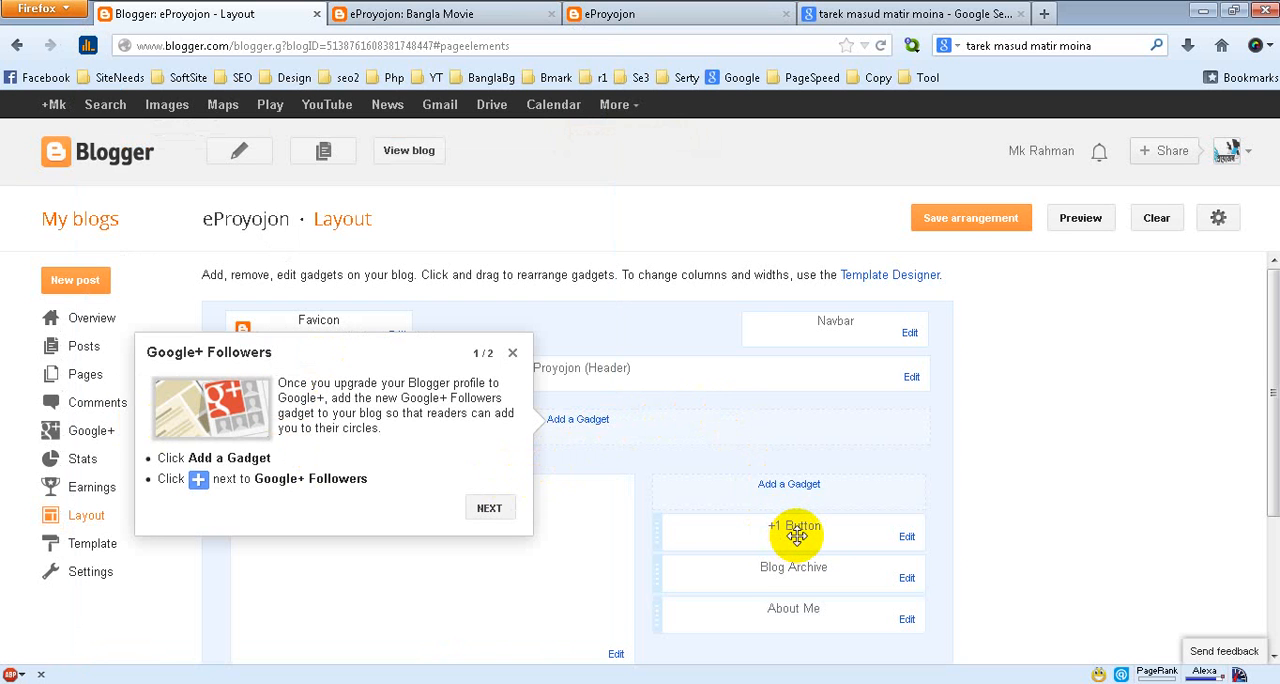
drag(779, 622, 780, 533)
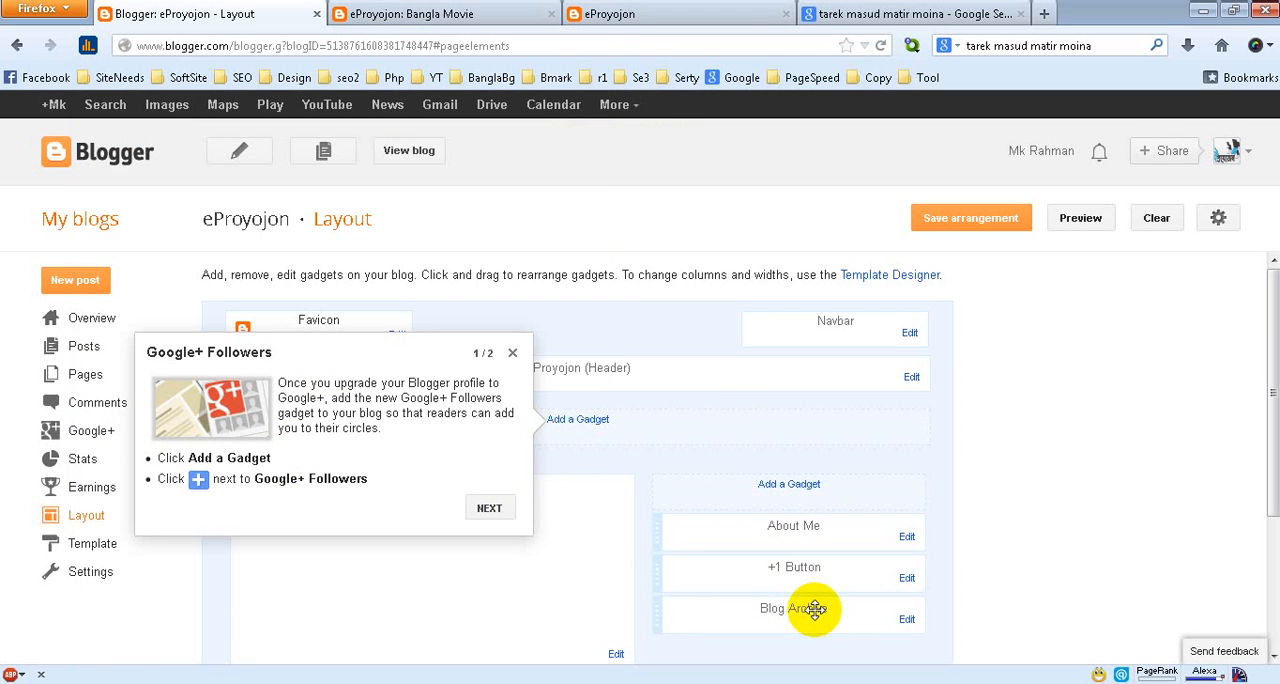
Add a Labels gadget titled "Categories" to the sidebar, showing all labels alphabetically as a list with post counts
click(789, 485)
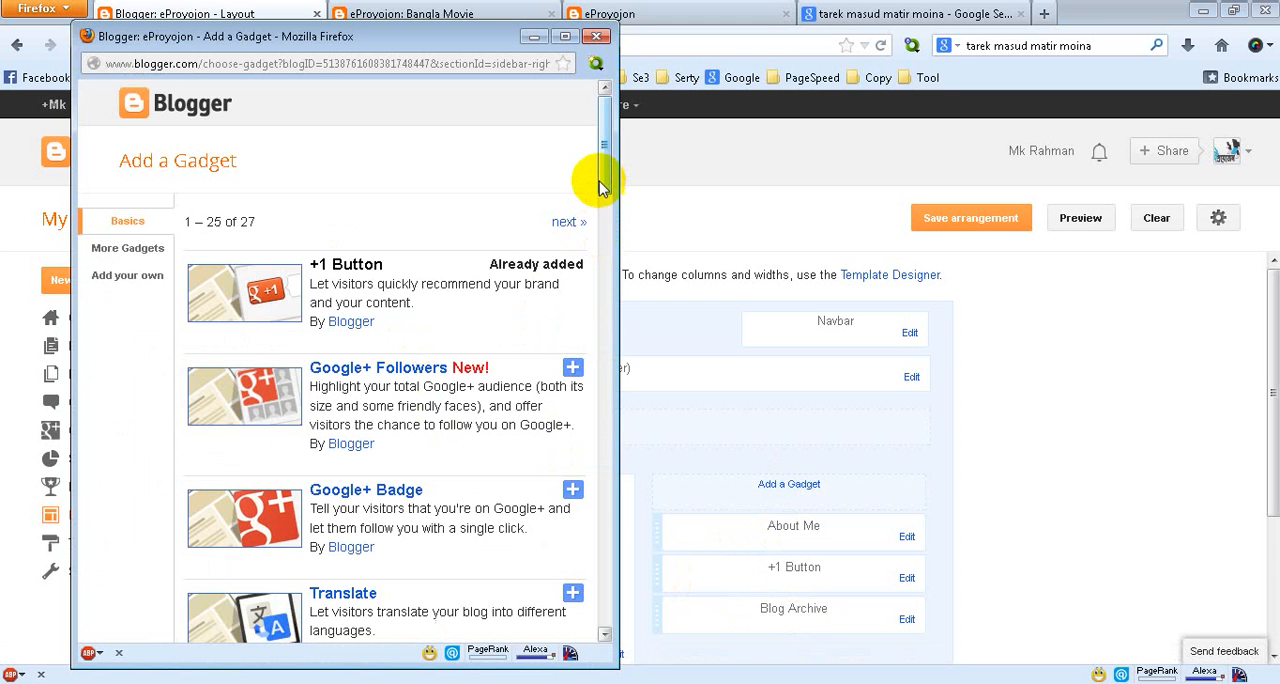
drag(604, 157, 593, 590)
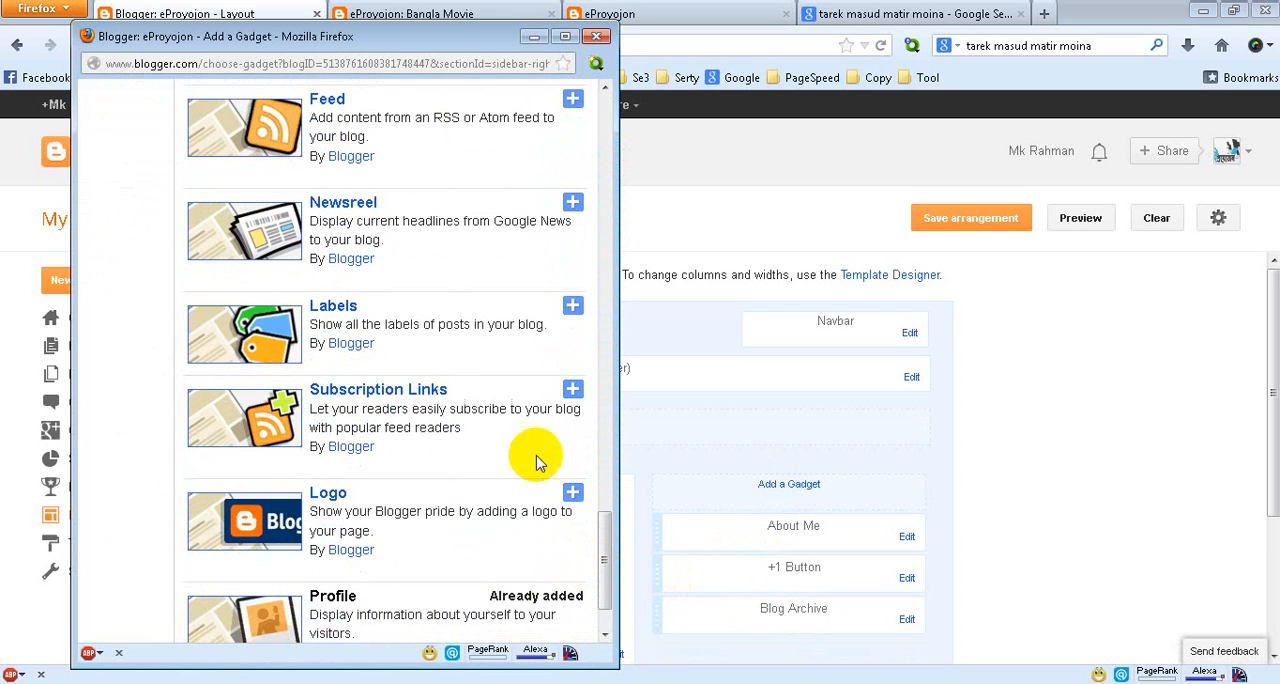
click(573, 306)
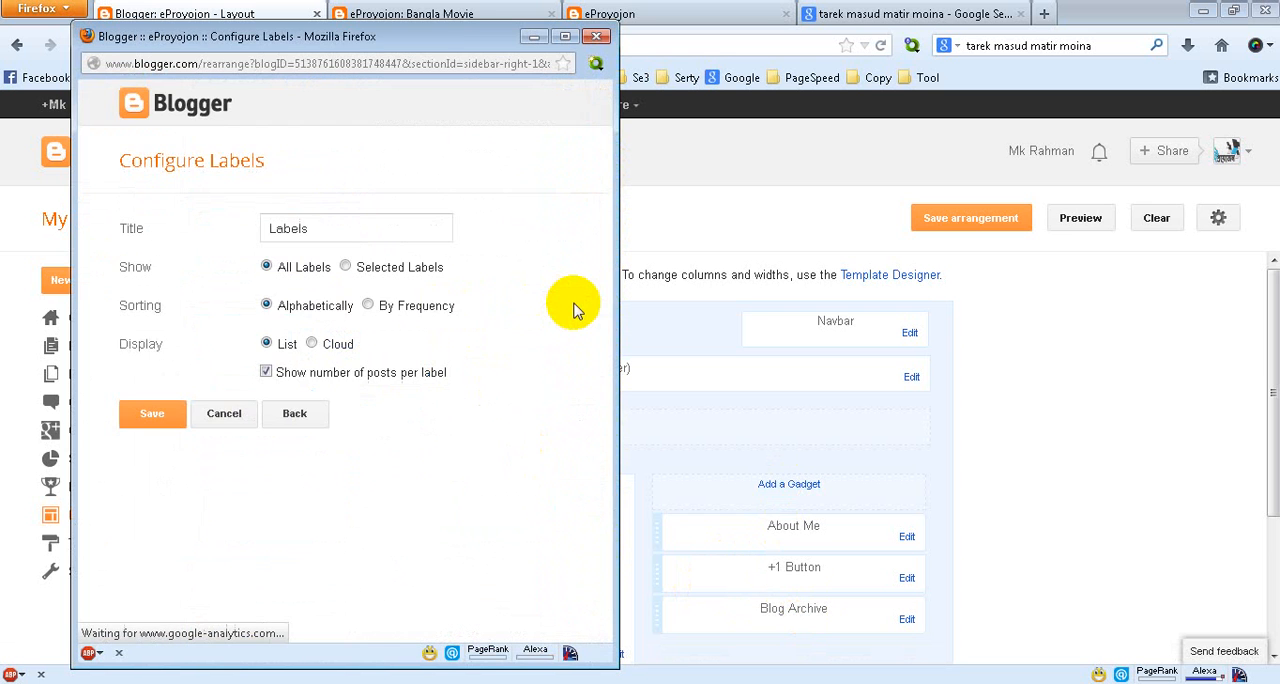
drag(326, 225, 258, 226)
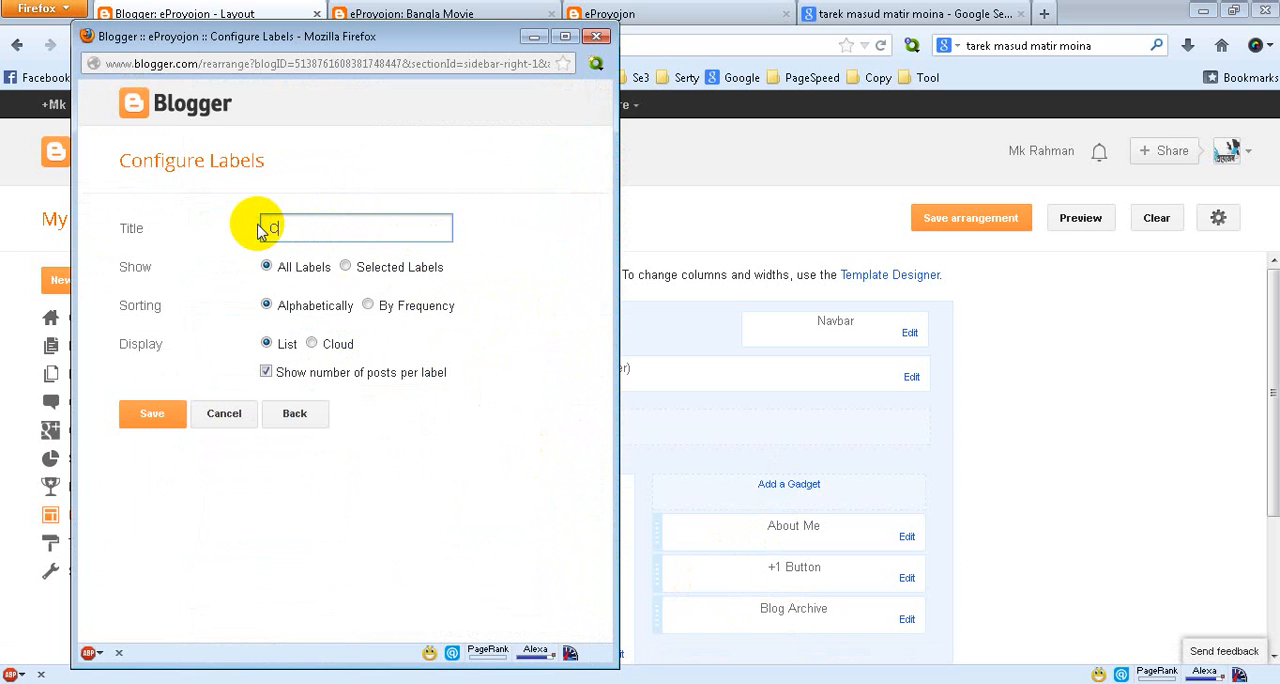
text(Categories)
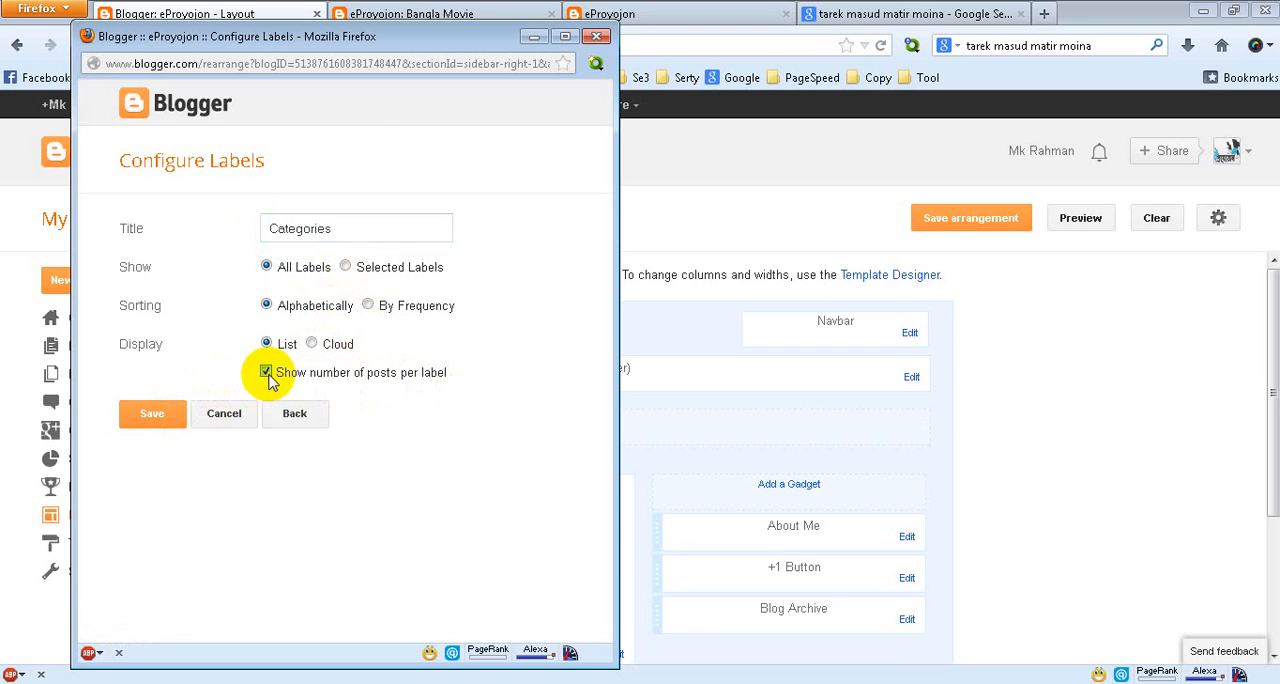
click(158, 413)
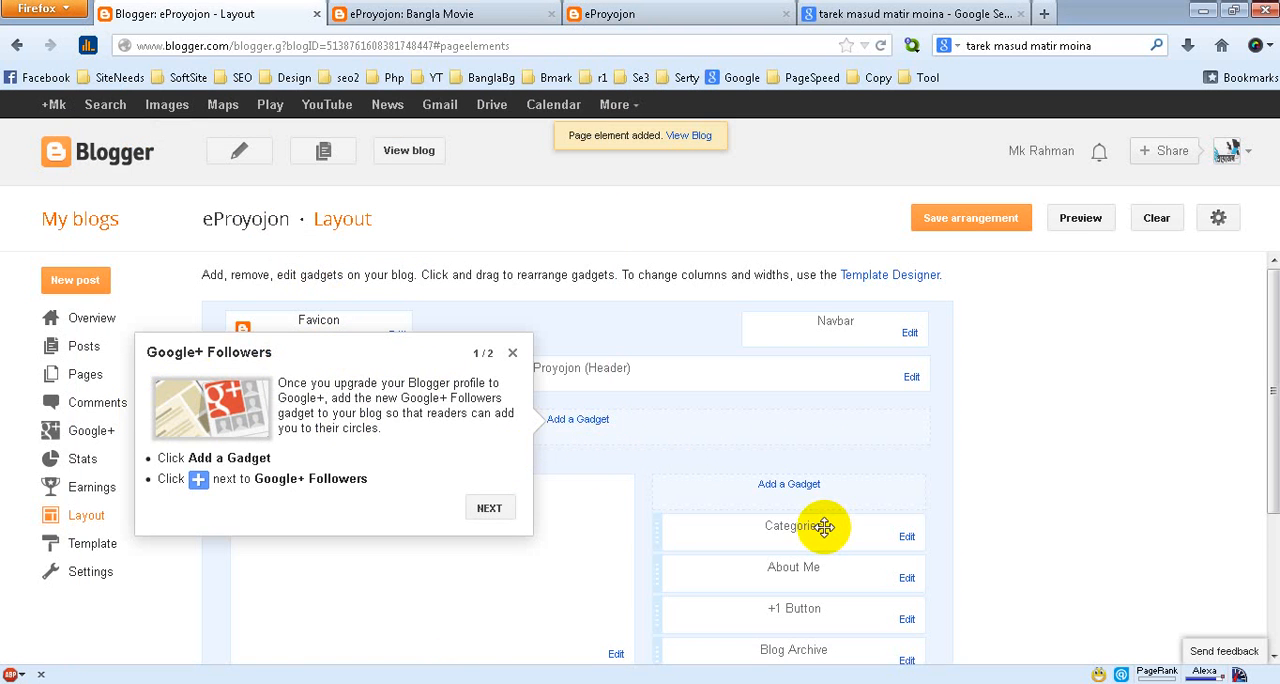
Move the Categories gadget between About Me and the +1 Button, and save the layout arrangement
drag(823, 523, 820, 567)
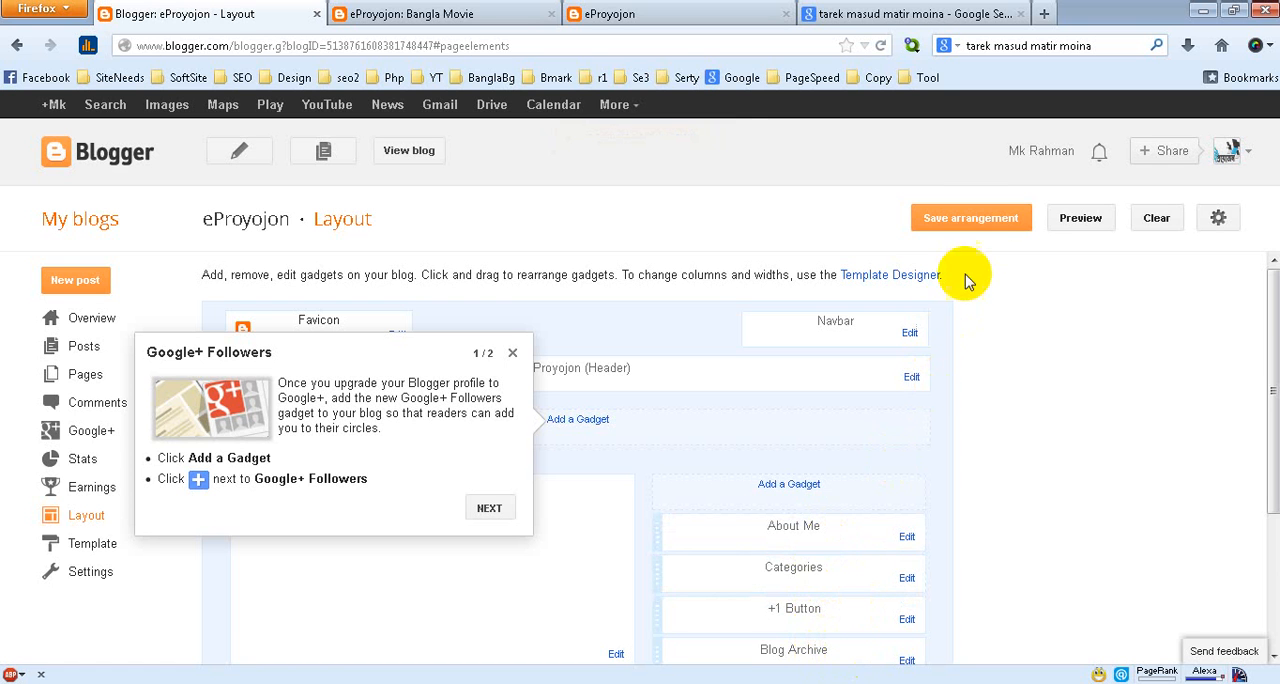
click(987, 224)
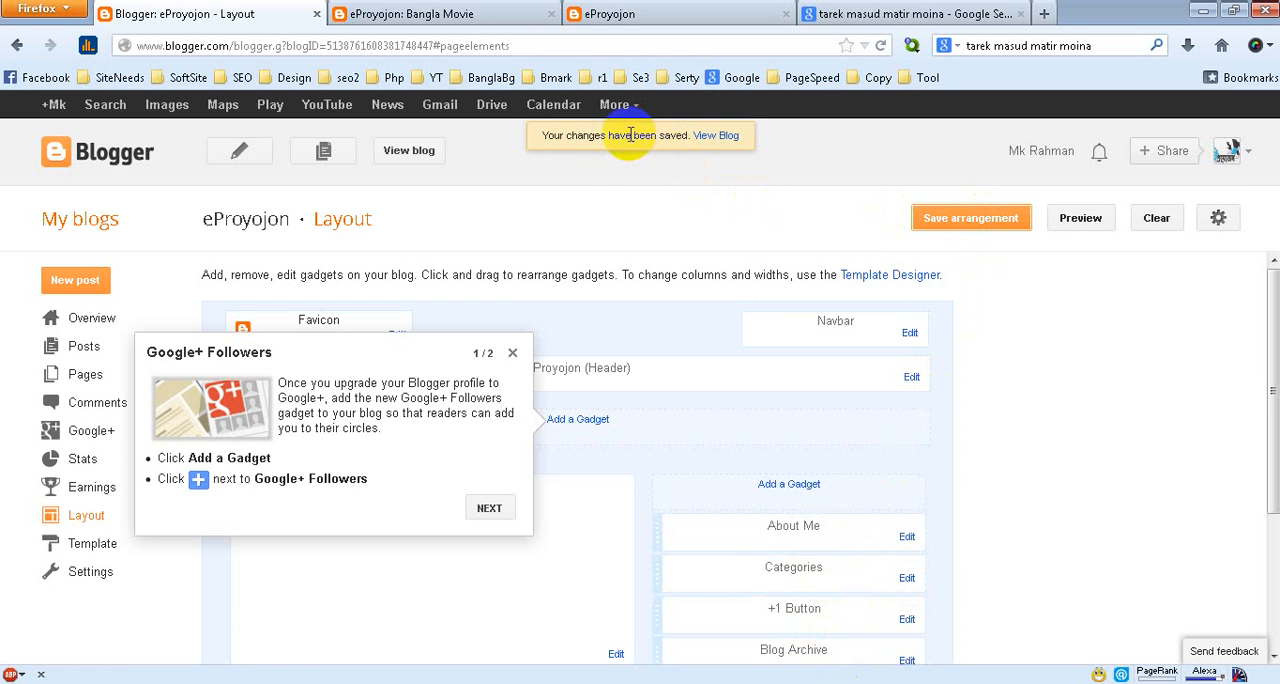
Open the live blog's home page, examine the order of the sidebar gadgets and try the +1 button
click(441, 18)
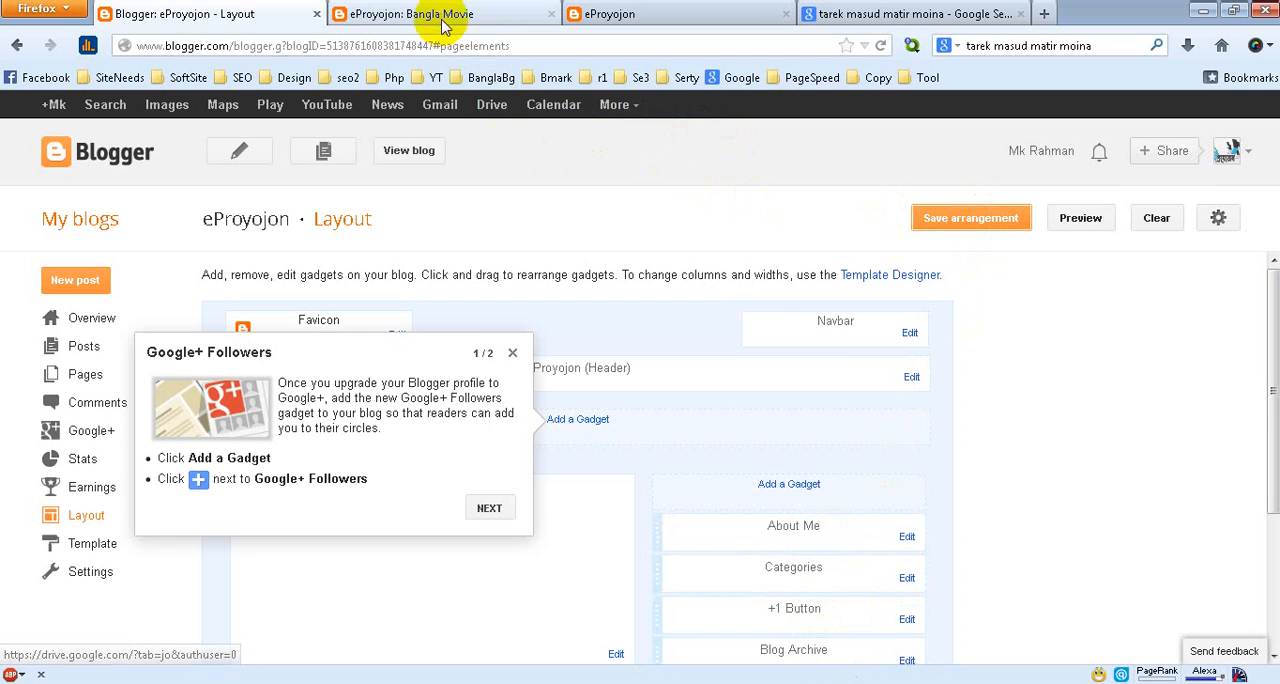
click(328, 174)
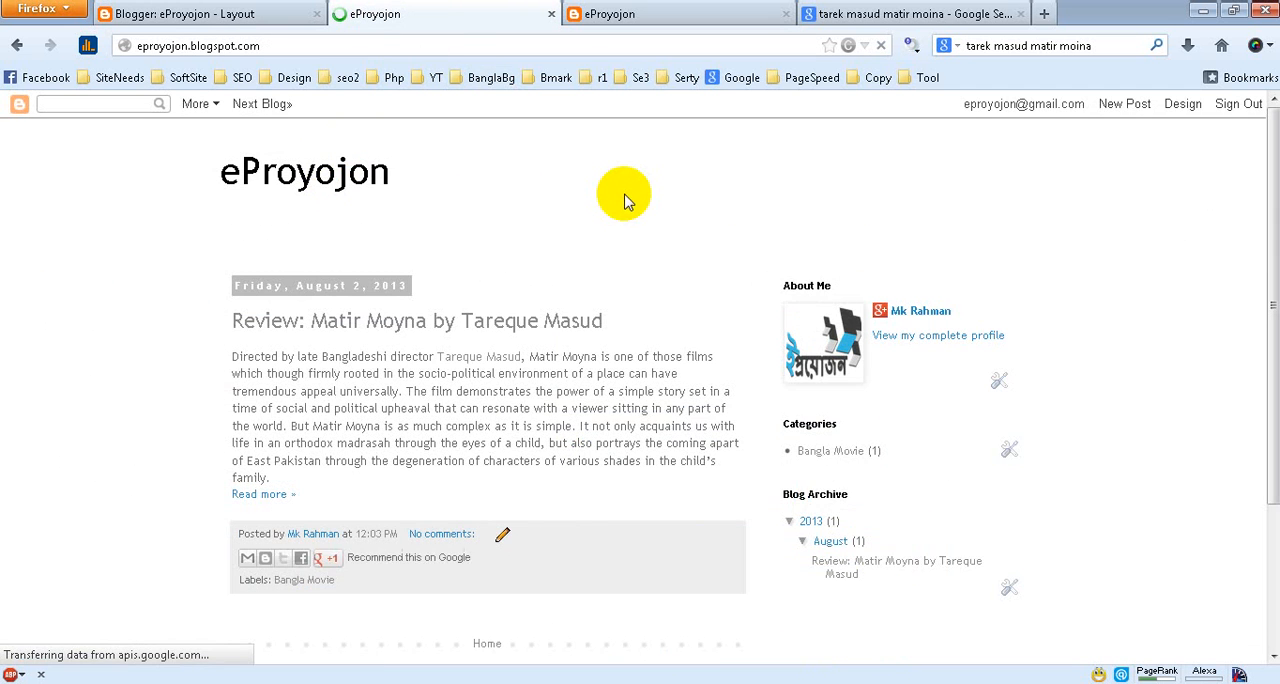
scroll(628, 204, down, 3)
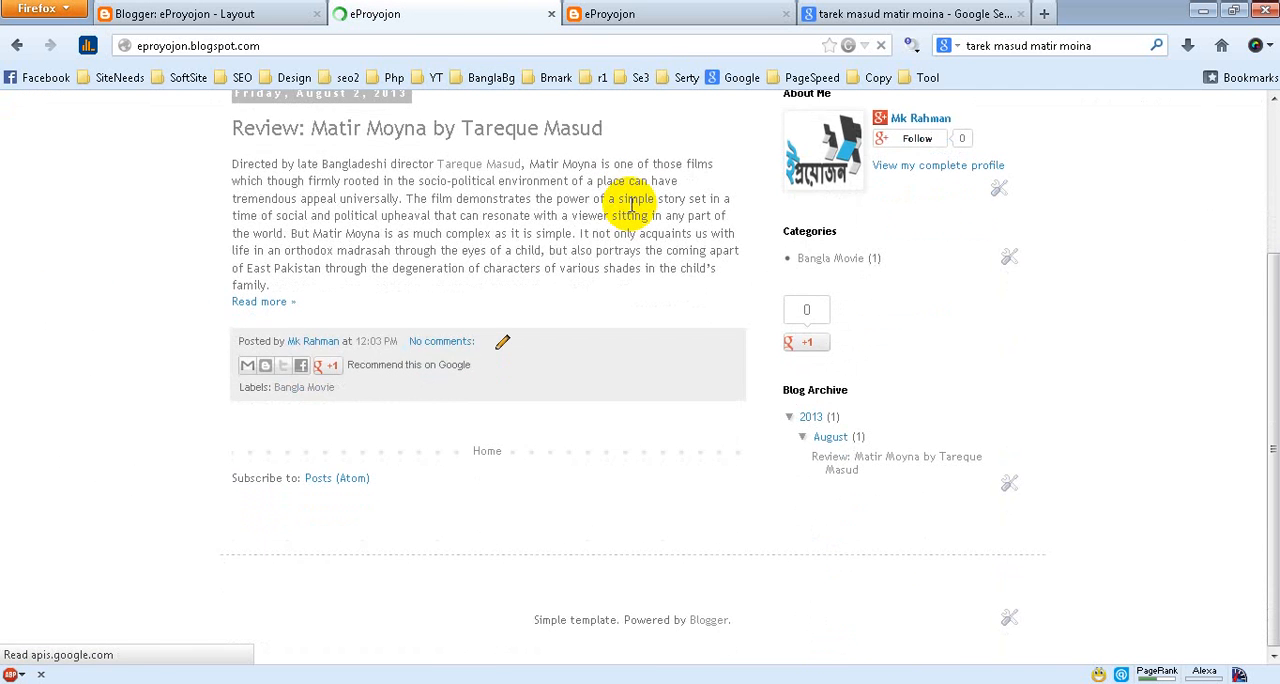
scroll(630, 210, up, 3)
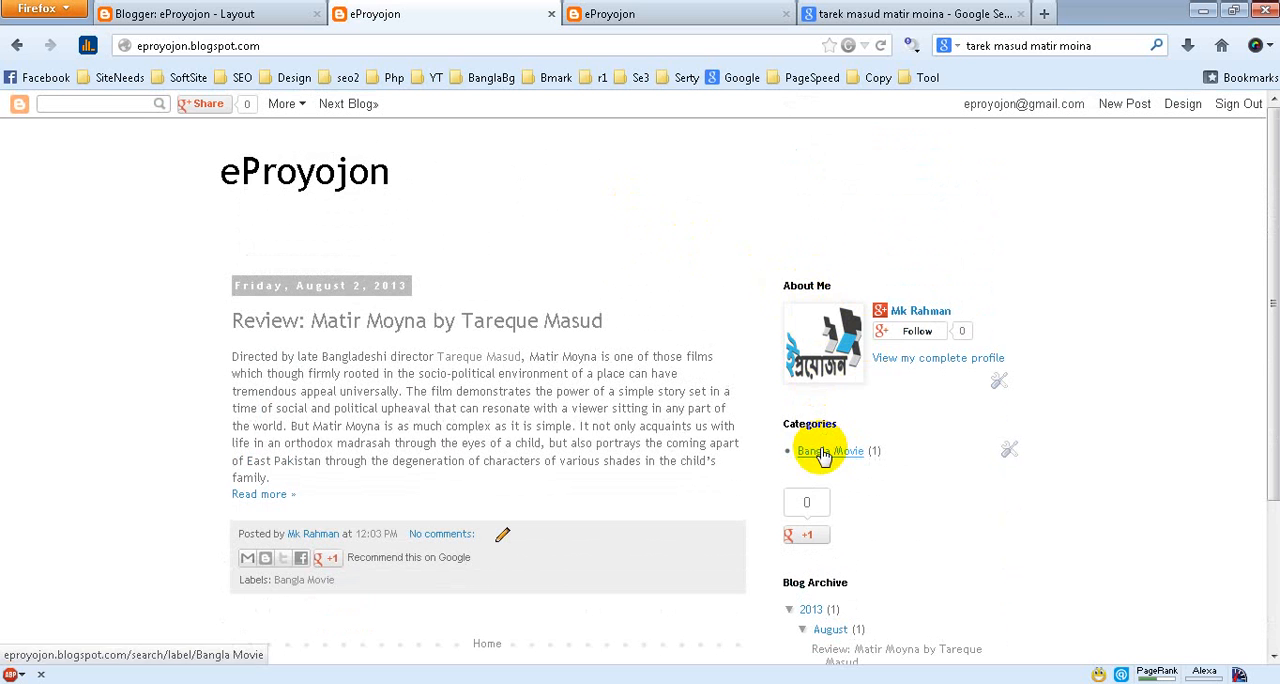
click(816, 537)
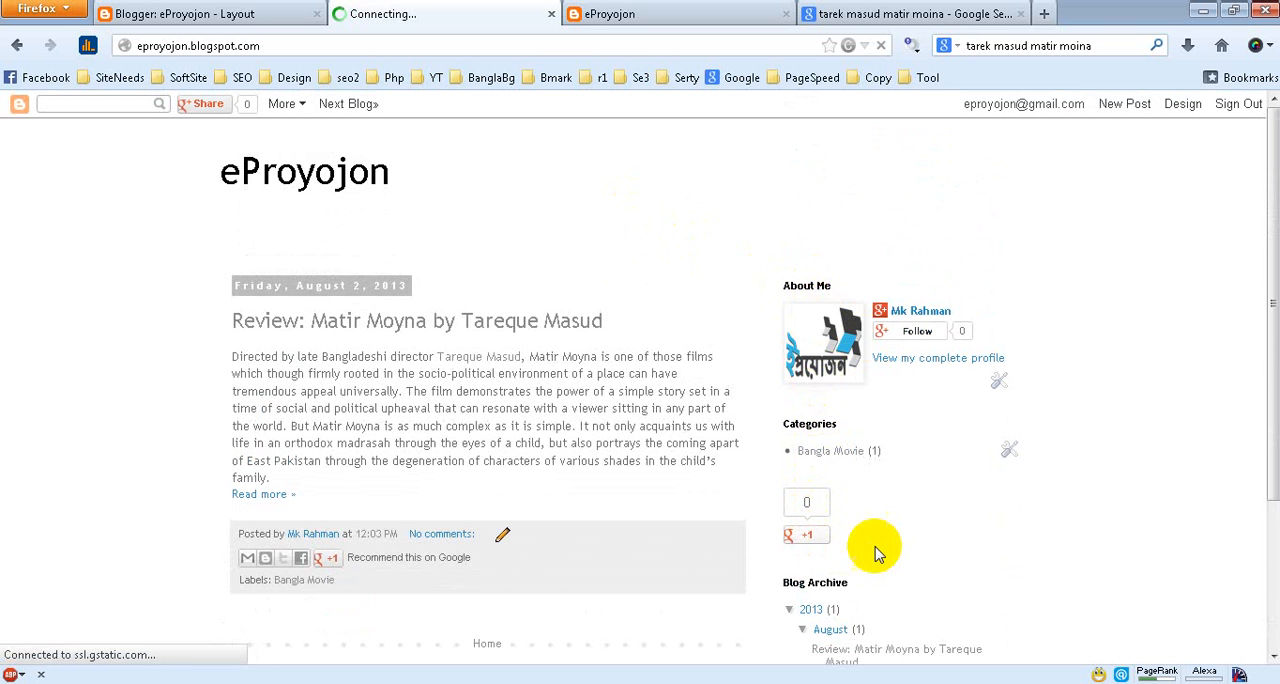
scroll(845, 651, down, 3)
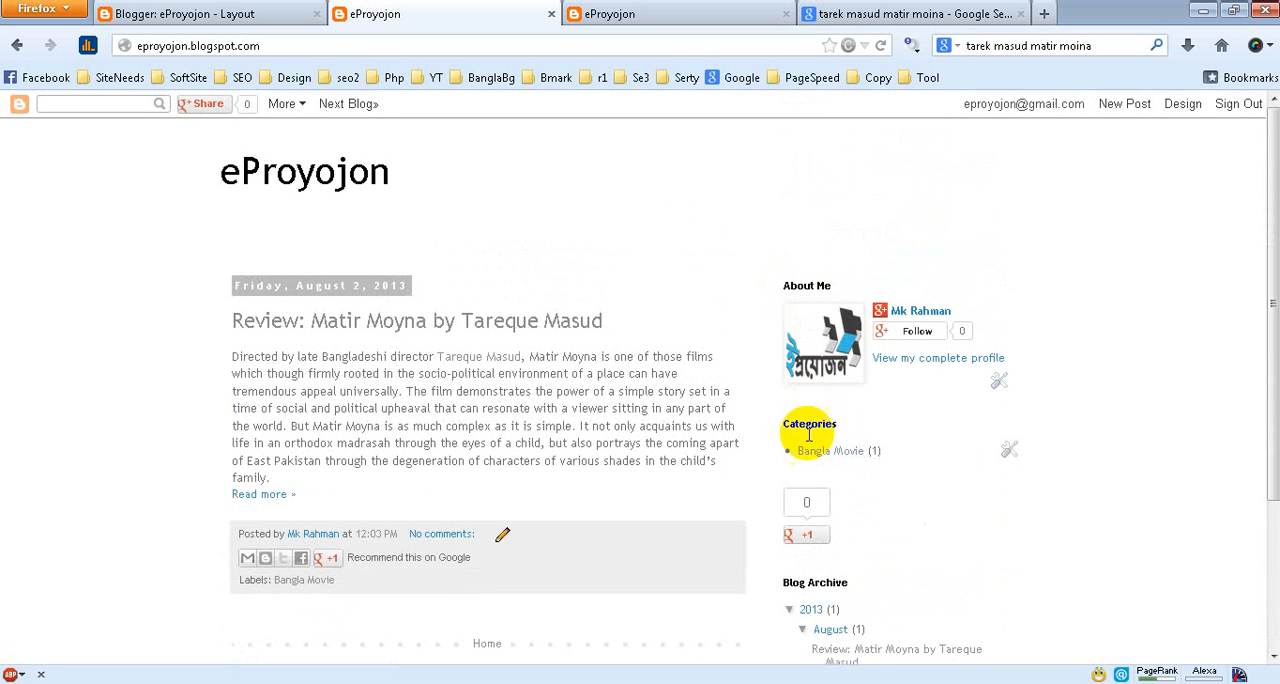
scroll(922, 578, down, 1)
scroll(900, 575, down, 3)
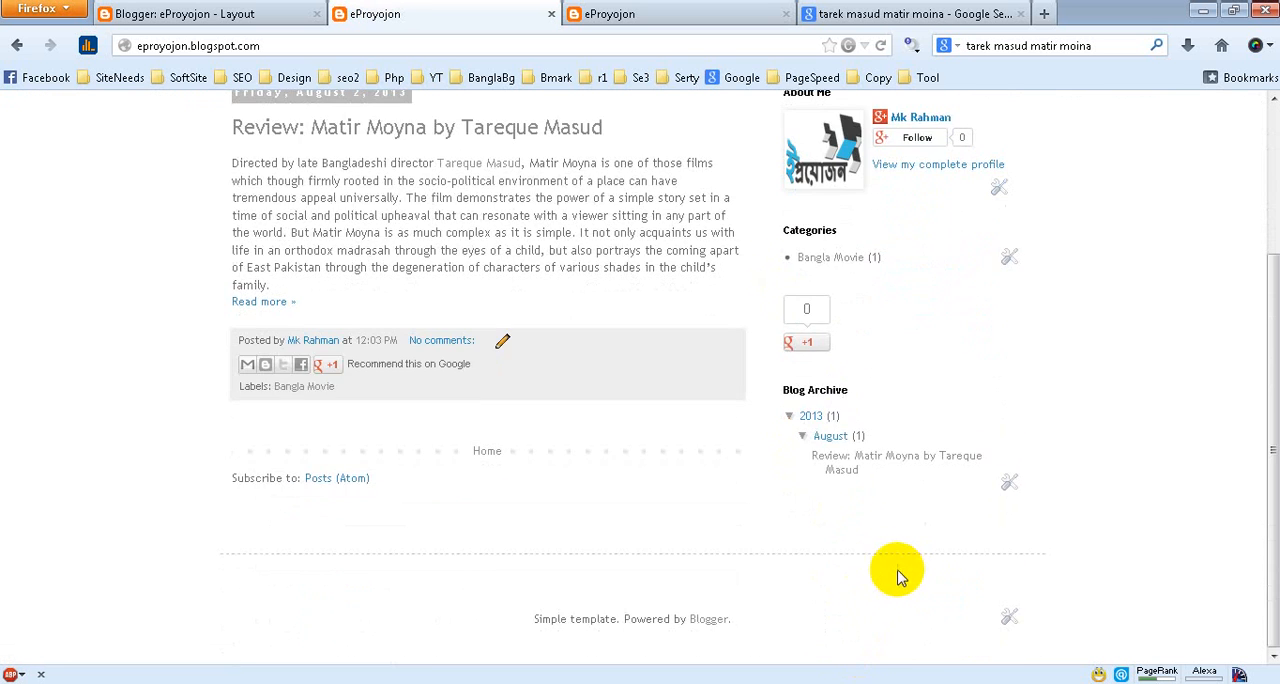
scroll(897, 571, up, 4)
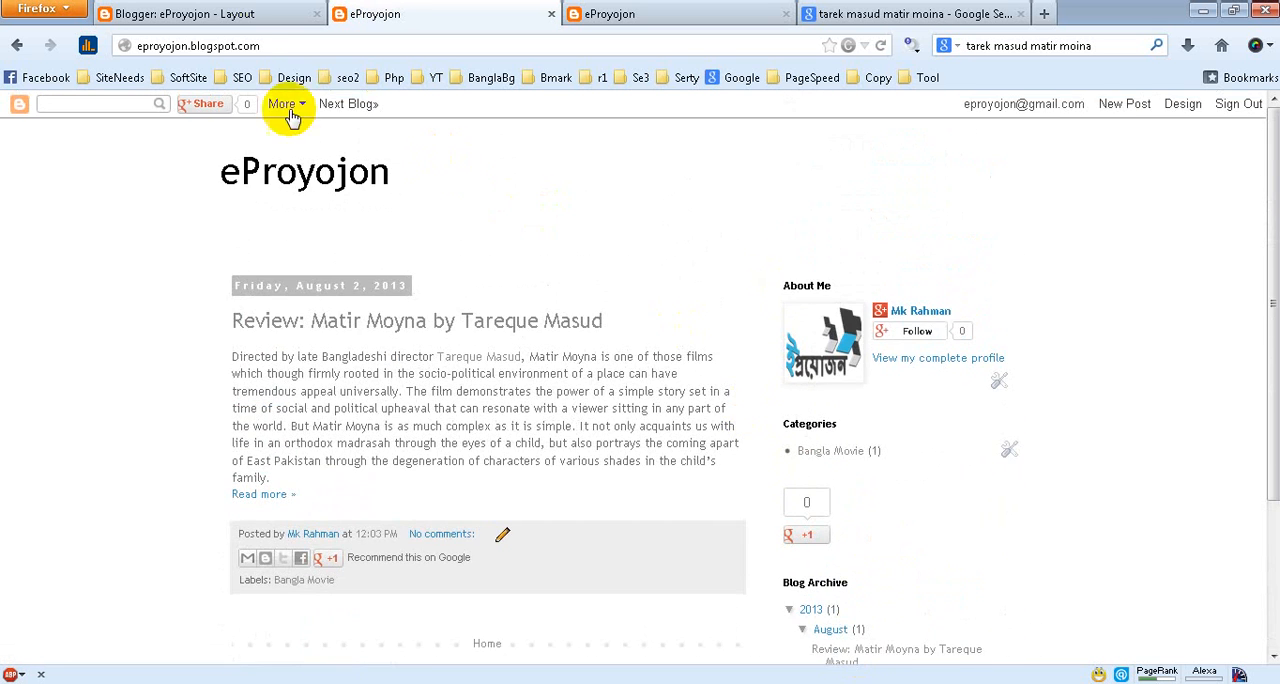
Return to the Blogger dashboard and start a new eProyojon post
click(240, 13)
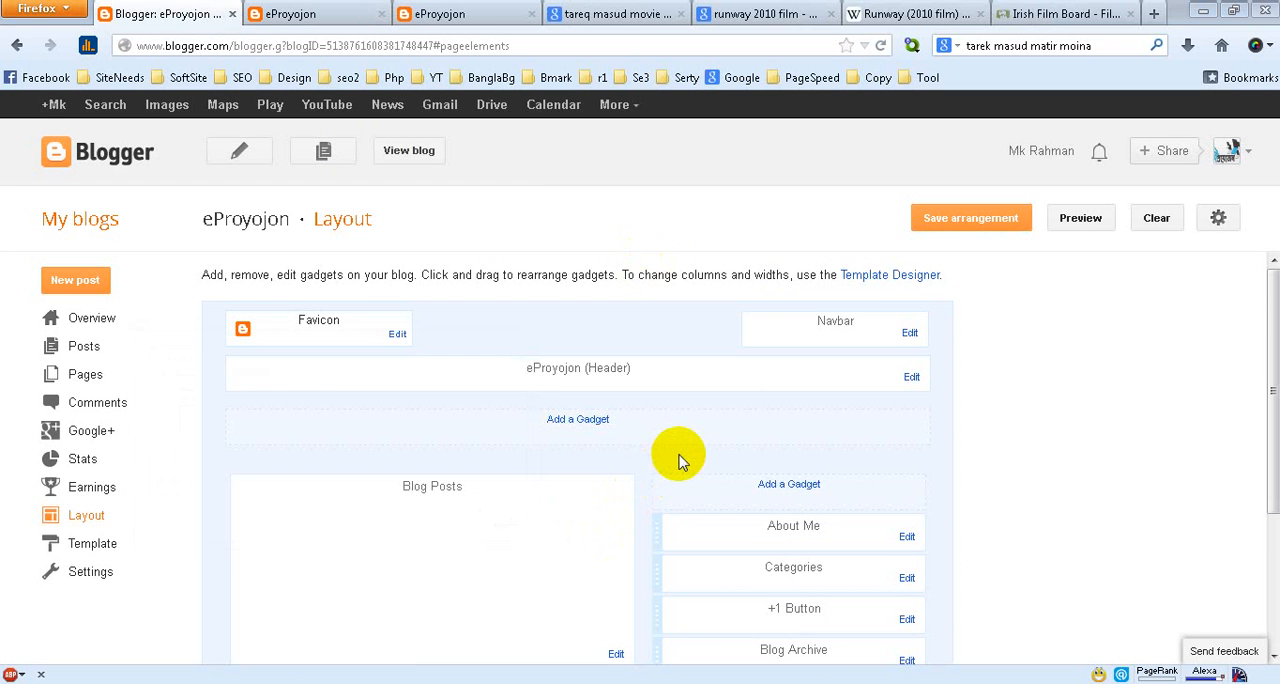
click(98, 288)
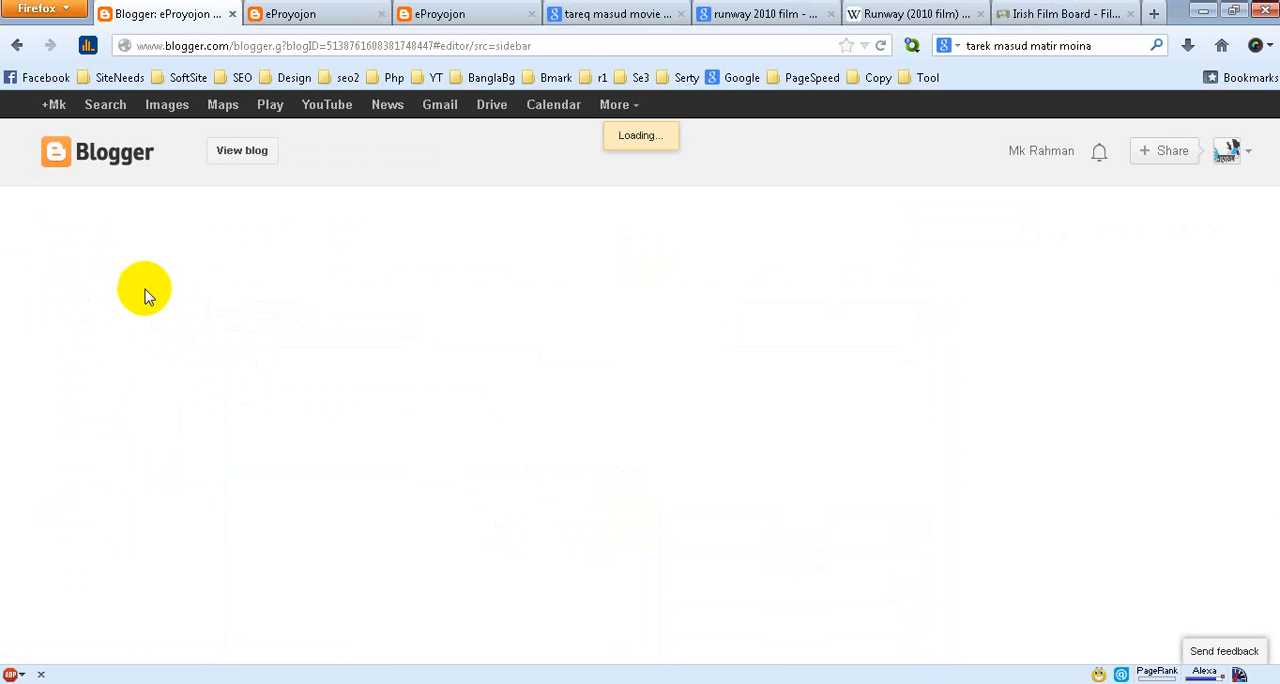
click(218, 209)
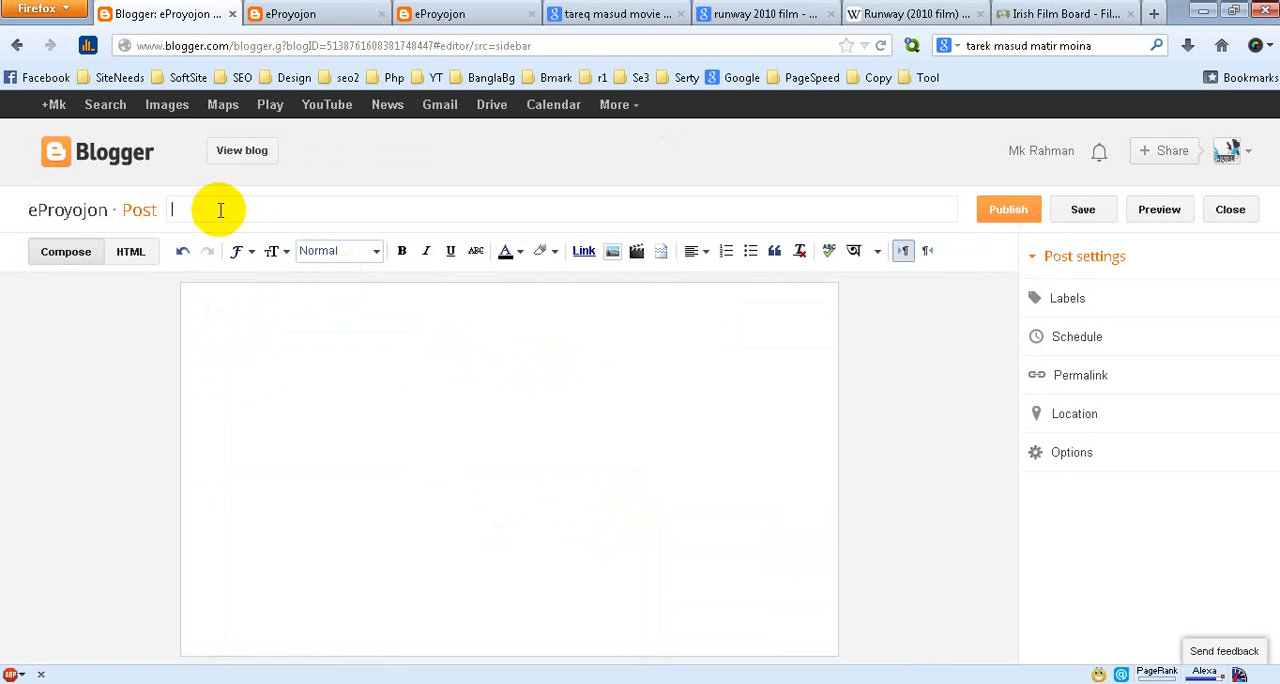
Copy the heading "The Runway by Tareque Masud Review Review" from content-ep-blogger.docx in Word and paste it as the new post's title
click(267, 683)
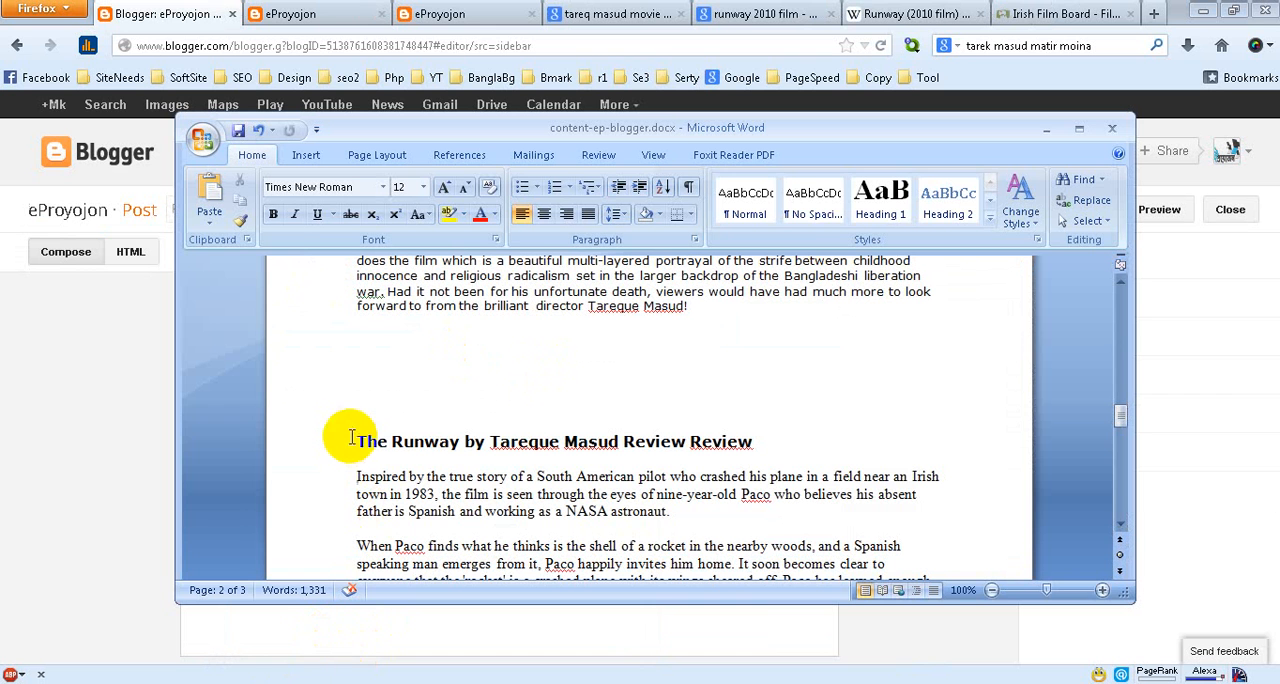
drag(357, 442, 757, 441)
right_click(684, 441)
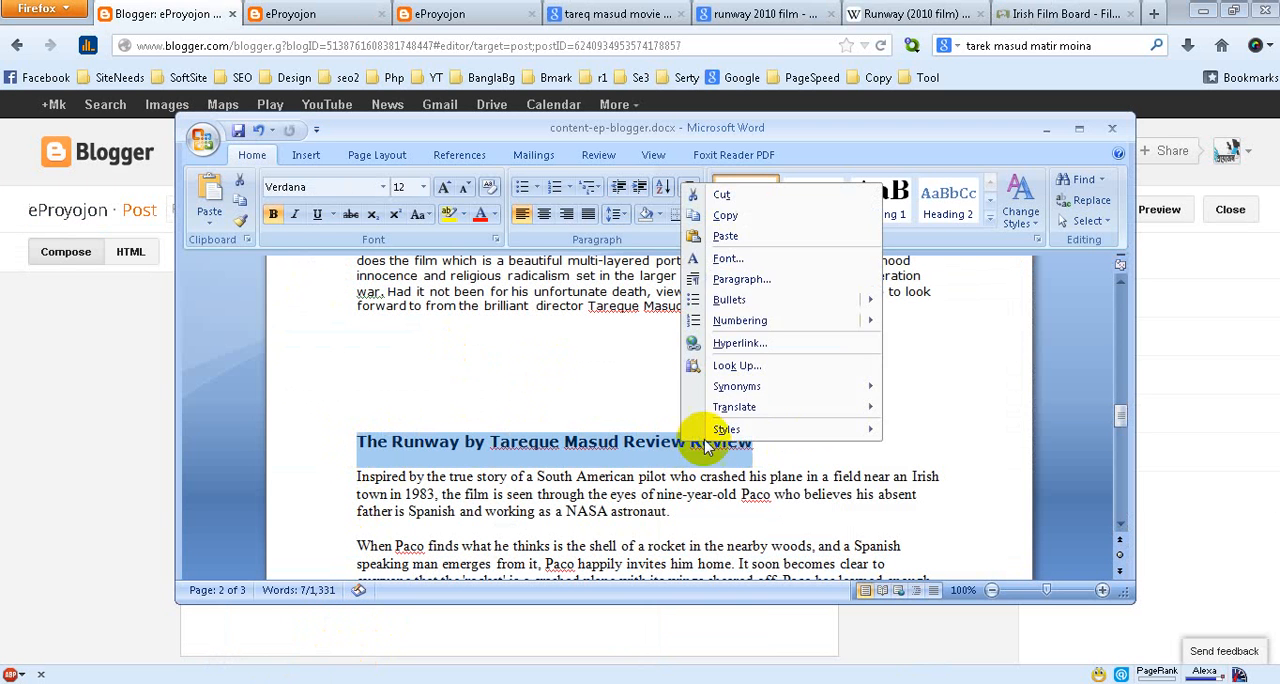
click(765, 218)
click(1046, 128)
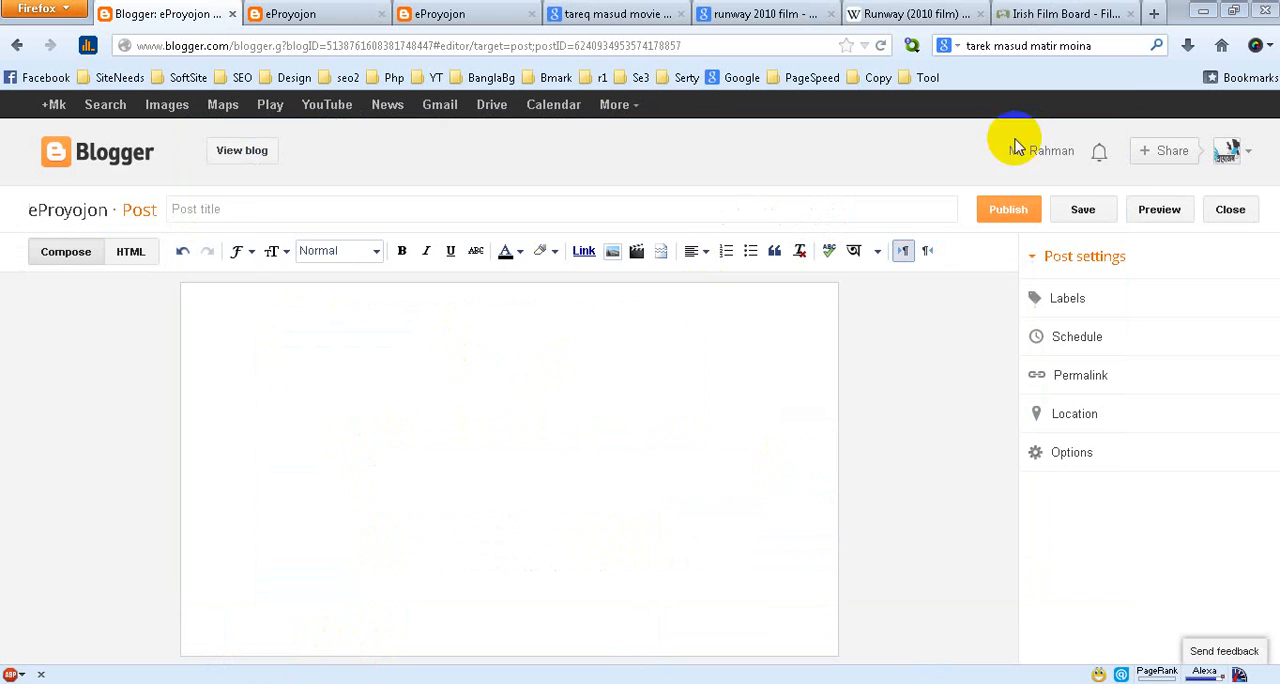
right_click(214, 208)
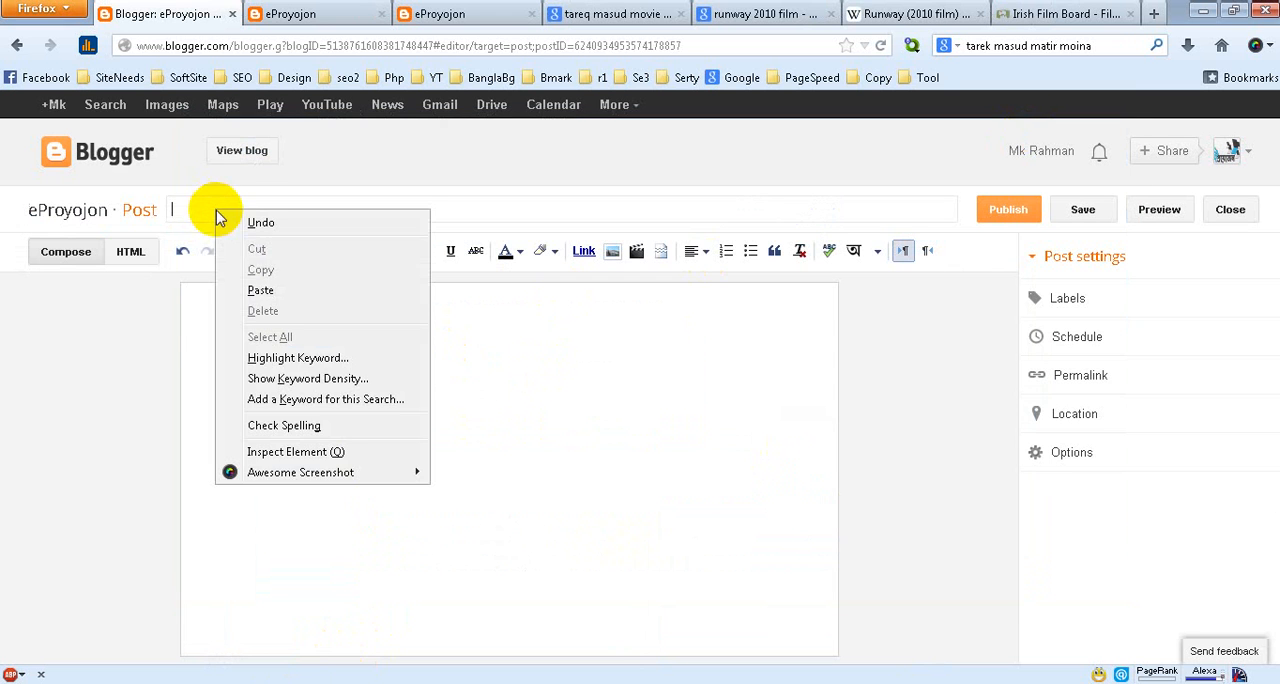
click(278, 288)
Copy the Runway review's body text from content-ep-blogger.docx in Word and paste it inside the div in the post's HTML view
click(131, 252)
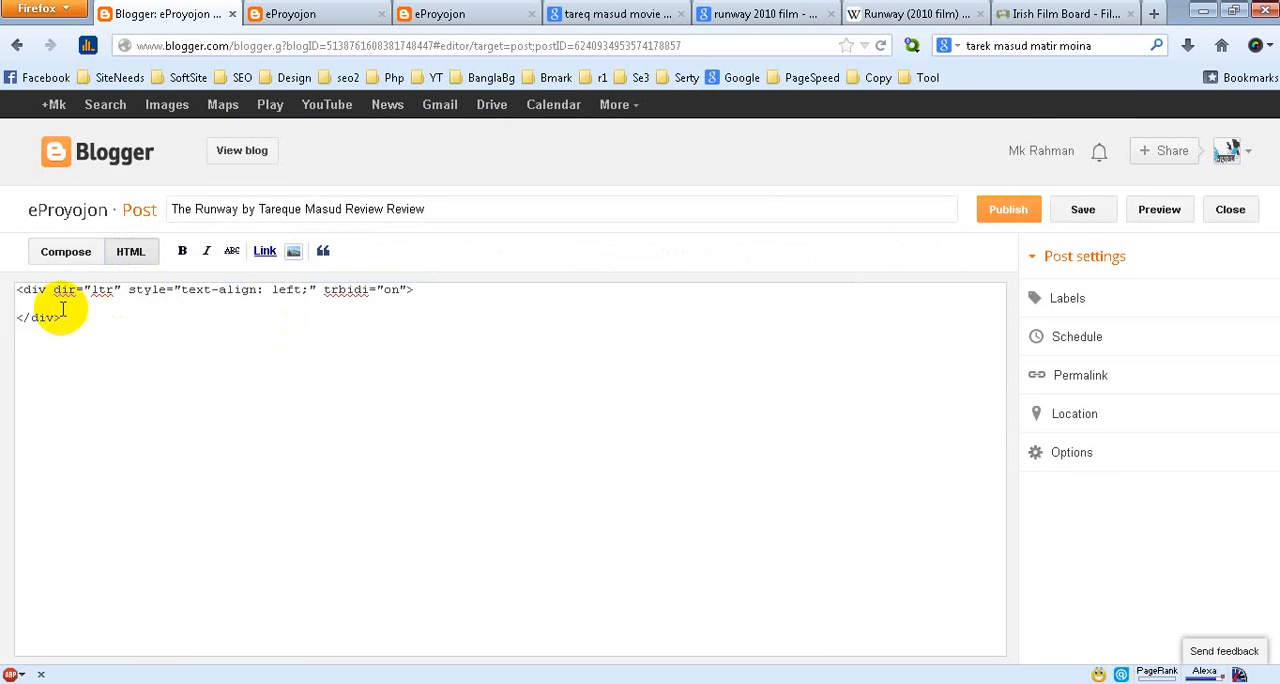
click(250, 676)
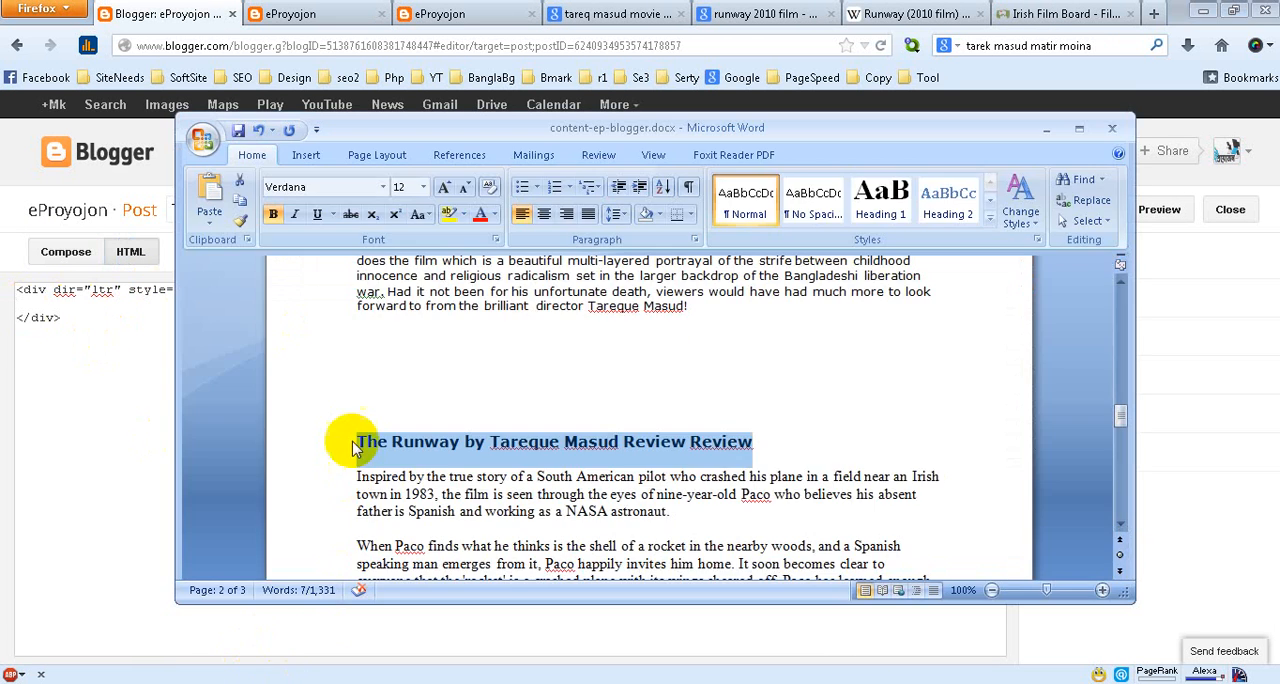
drag(360, 476, 623, 308)
right_click(622, 308)
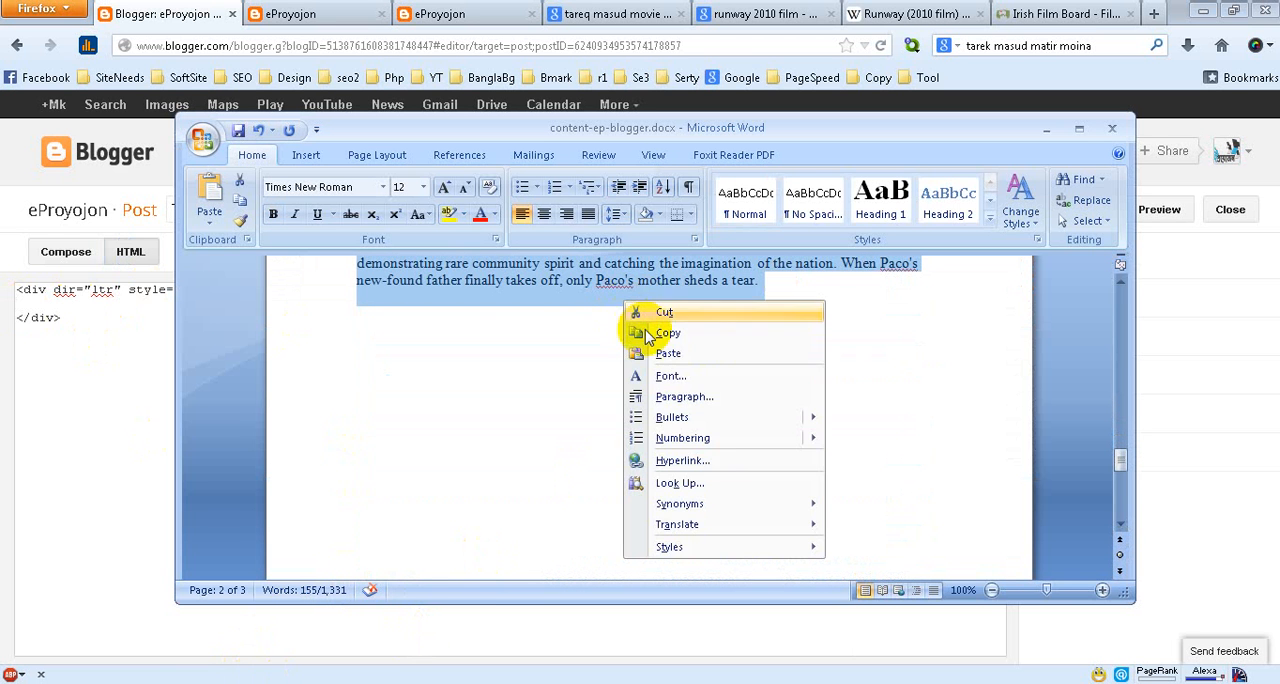
click(655, 333)
click(1048, 130)
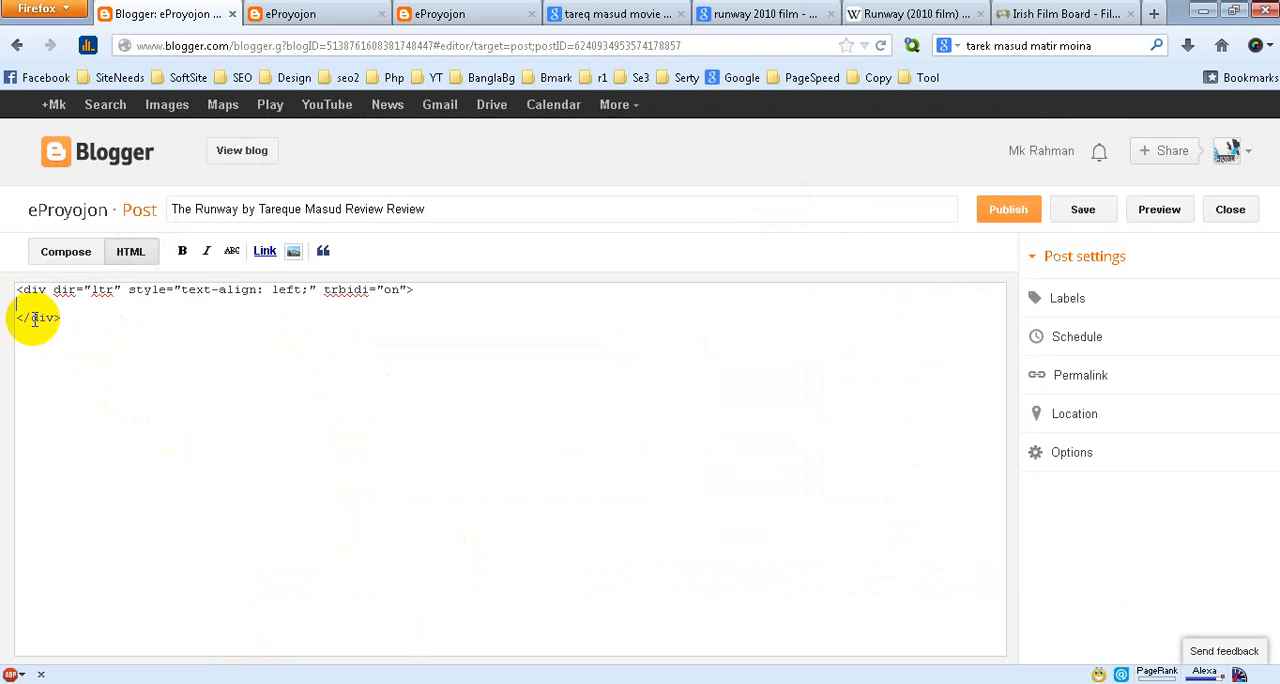
right_click(22, 304)
click(62, 384)
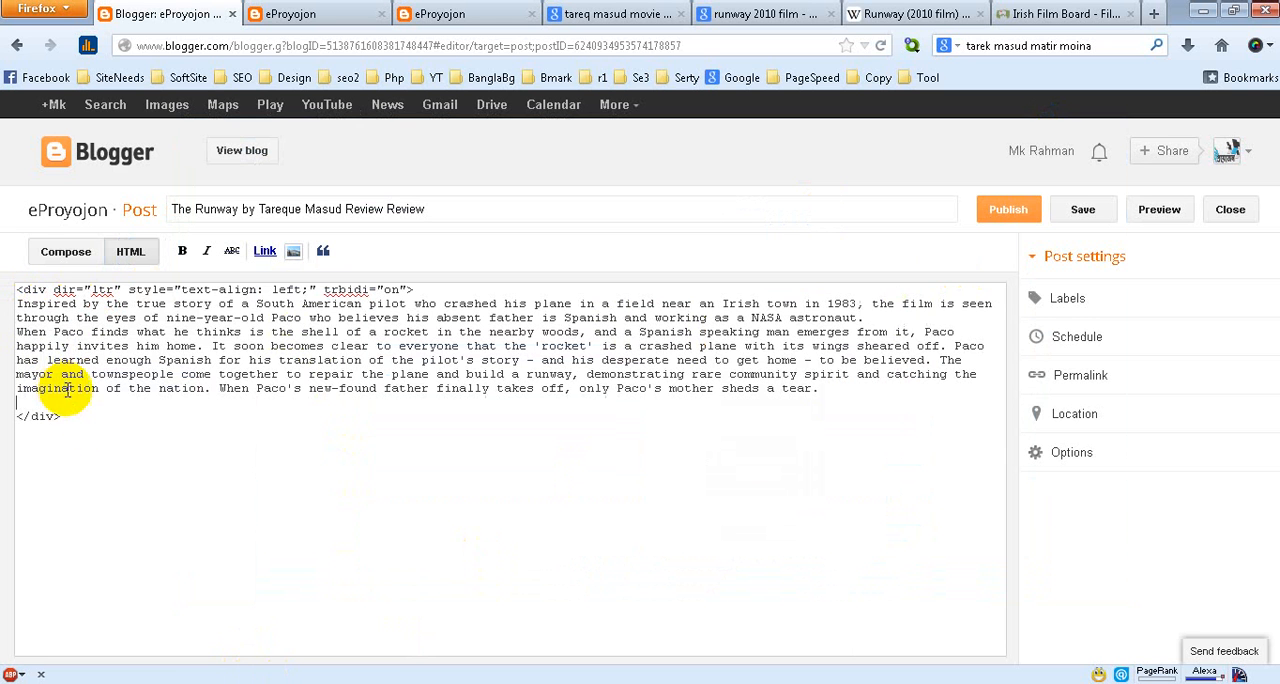
Separate the pasted text with blank lines before "When Paco finds" and "The mayor and townspeople", removing the stray leading space
click(878, 320)
key(Return)
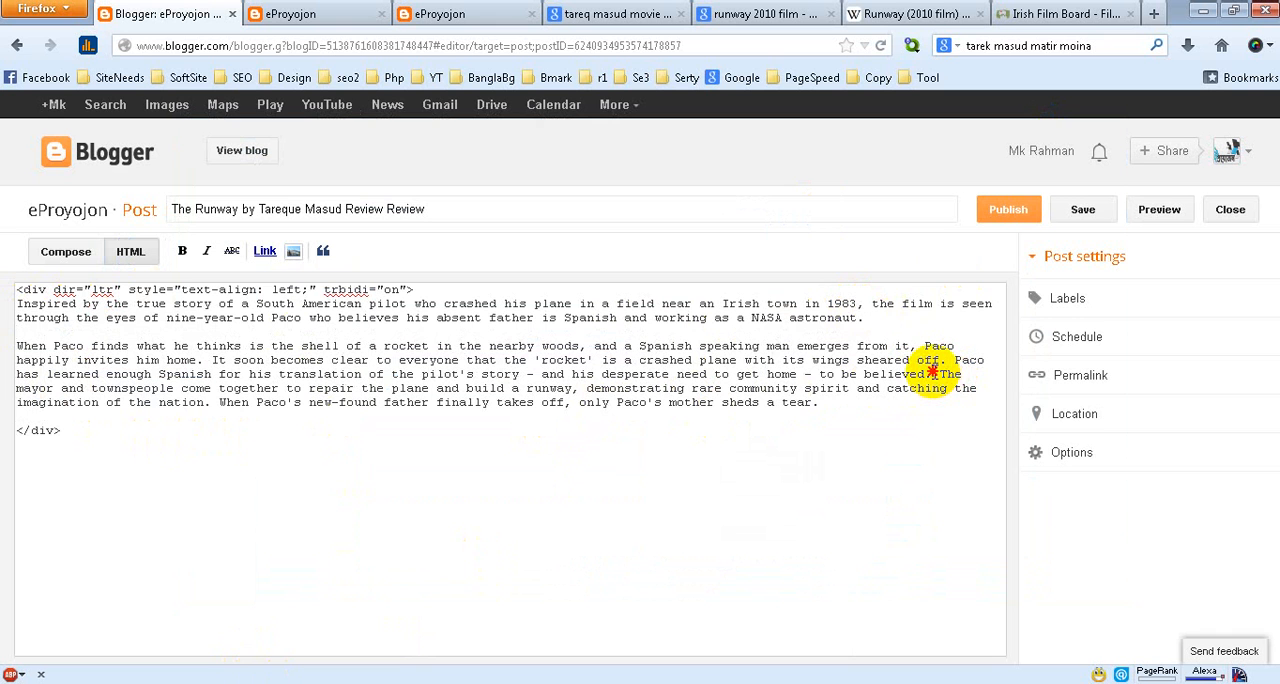
click(932, 374)
key(Return)
key(Return)
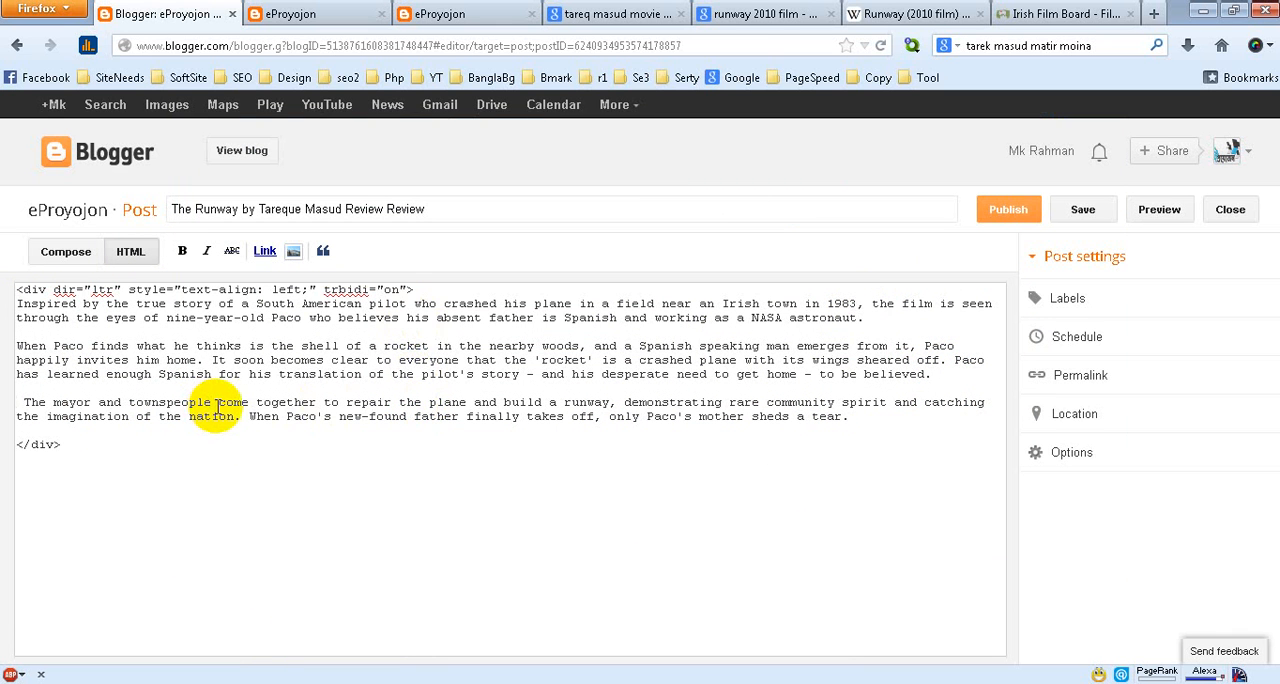
key(Delete)
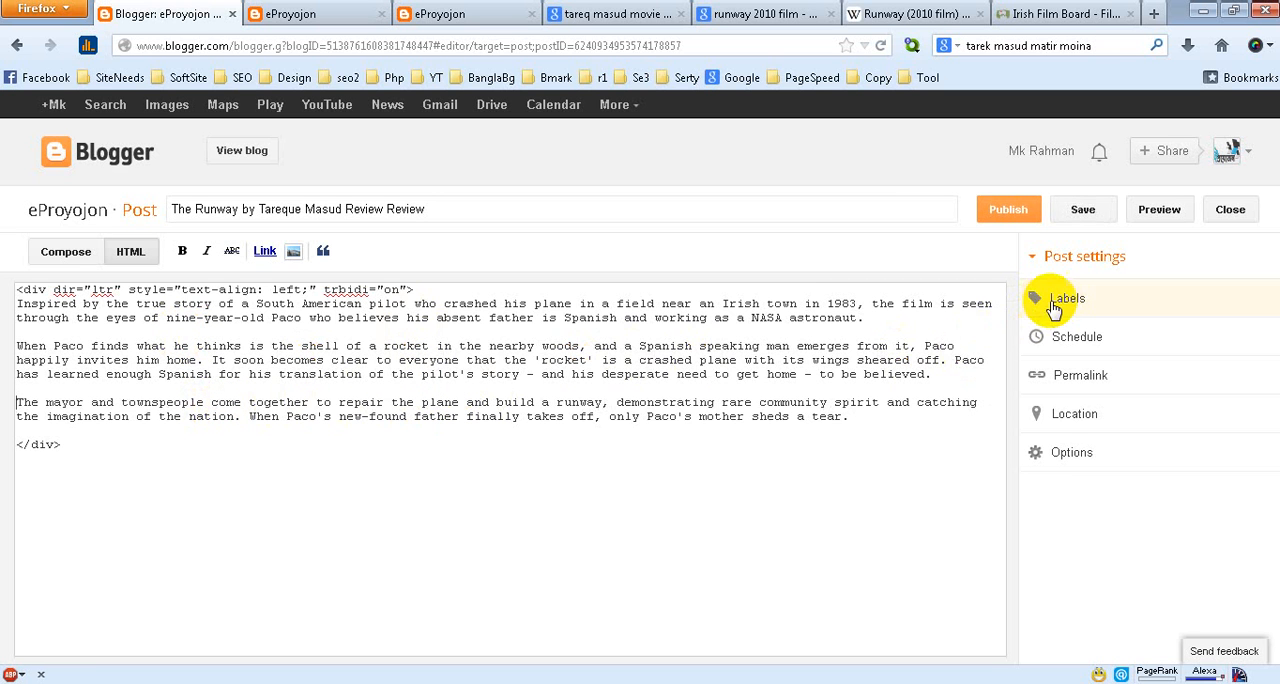
Assign the existing label Bangla Movie to the post
click(1061, 306)
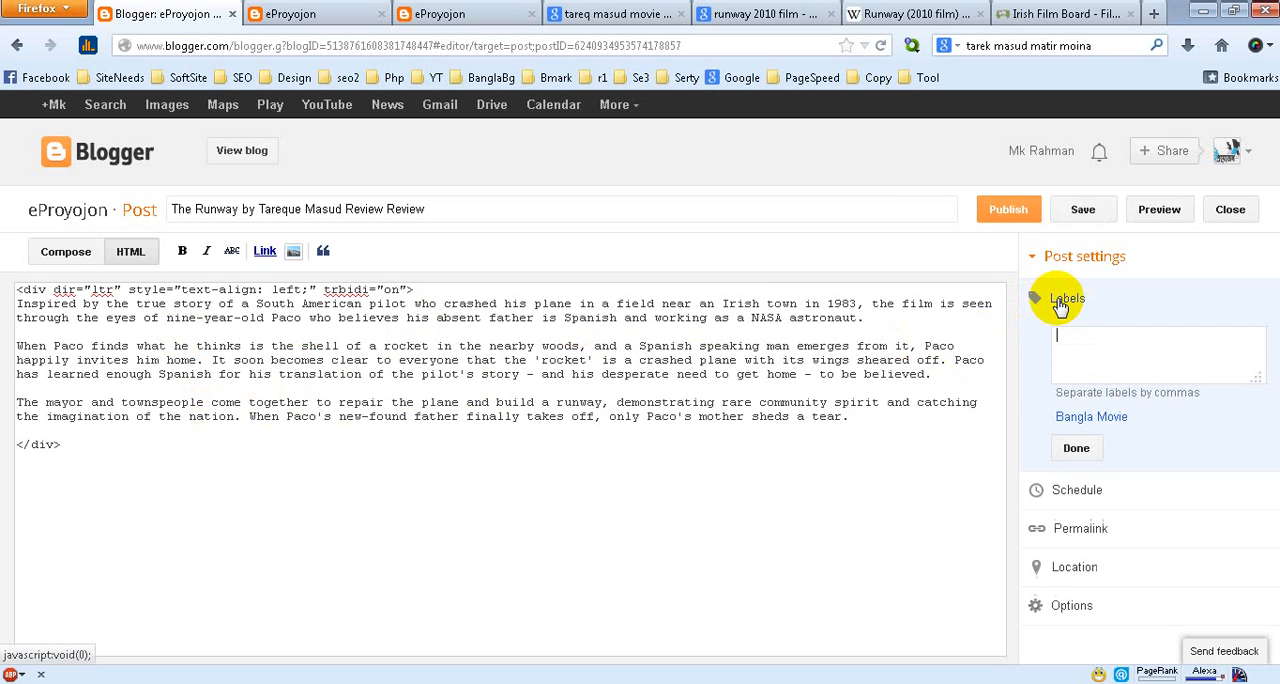
click(1104, 418)
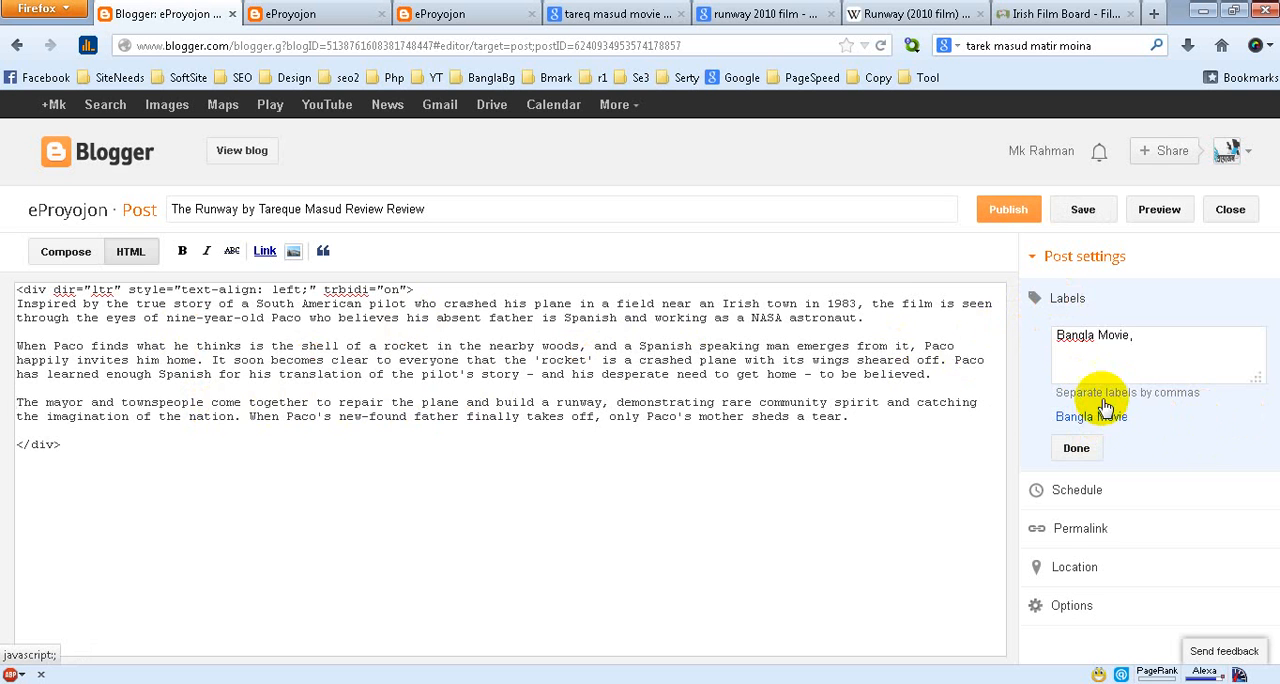
click(1080, 450)
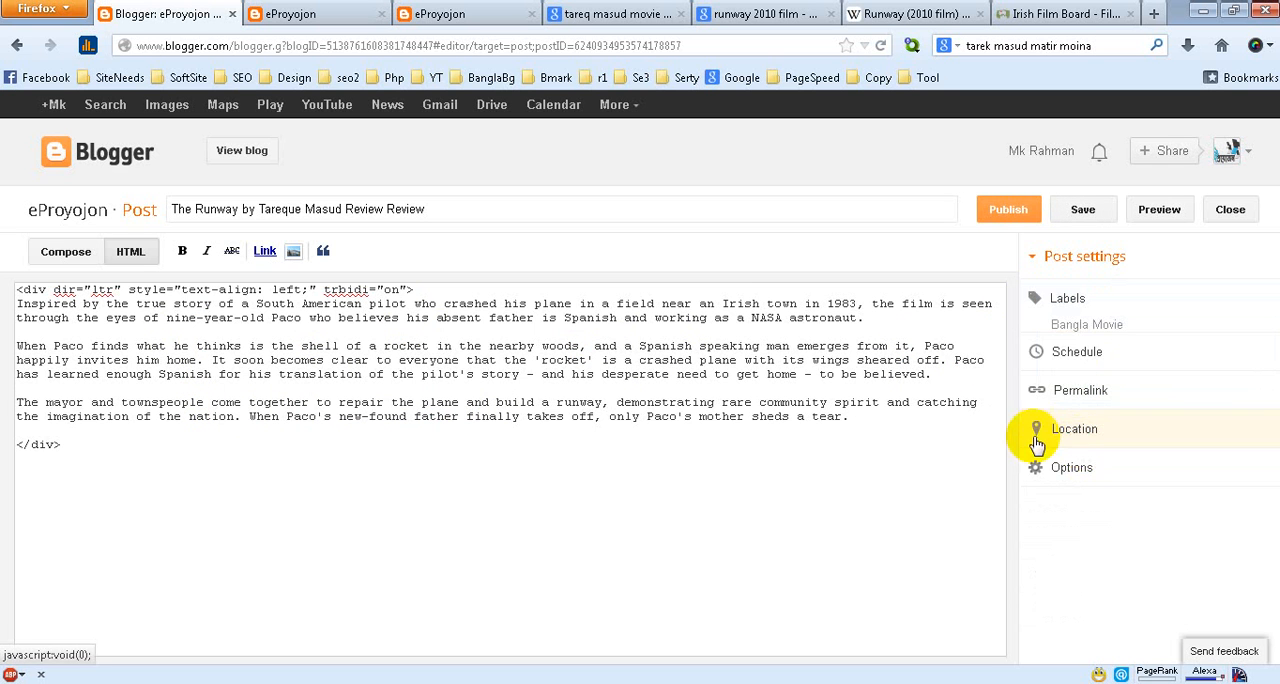
Switch the post to Compose view and insert a jump break after the first paragraph, ending in "NASA astronaut."
click(68, 252)
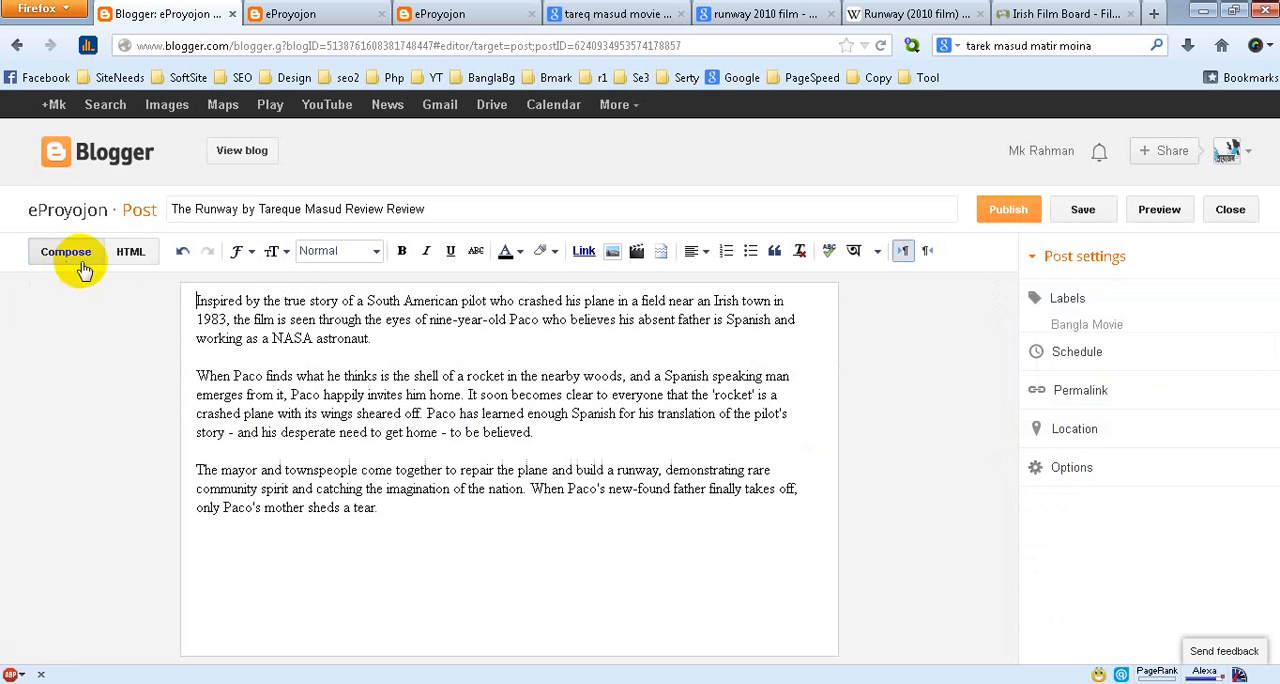
click(378, 348)
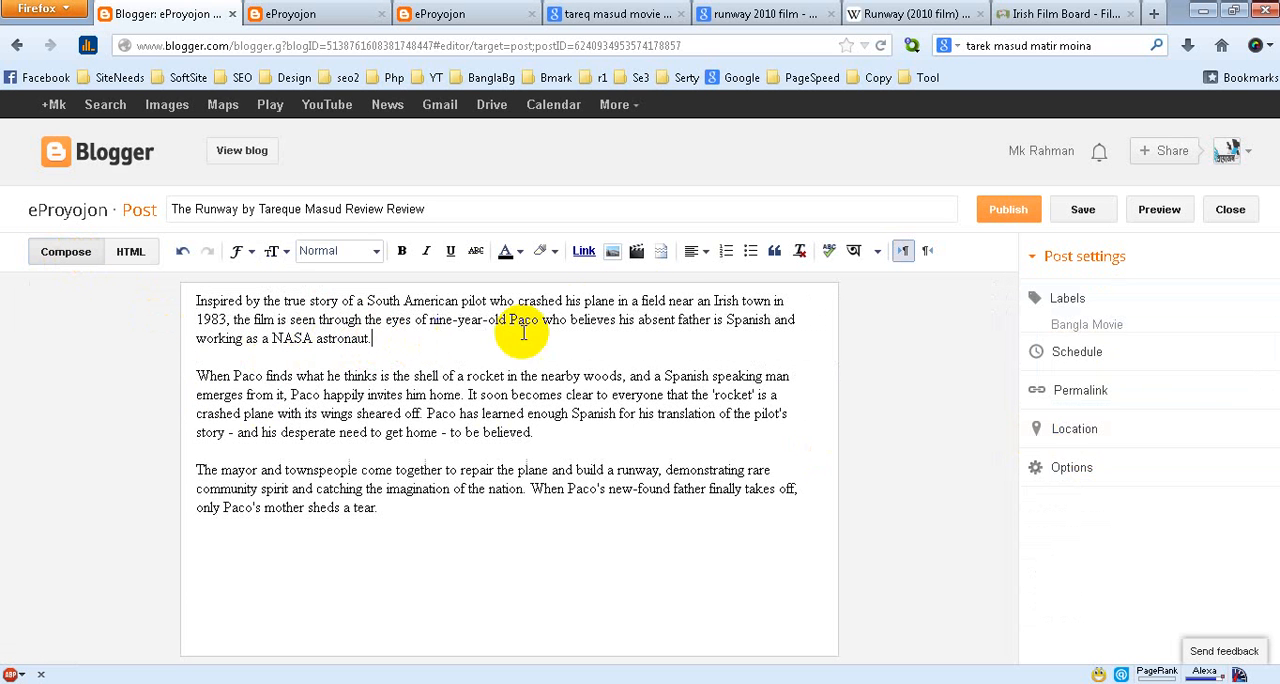
click(658, 251)
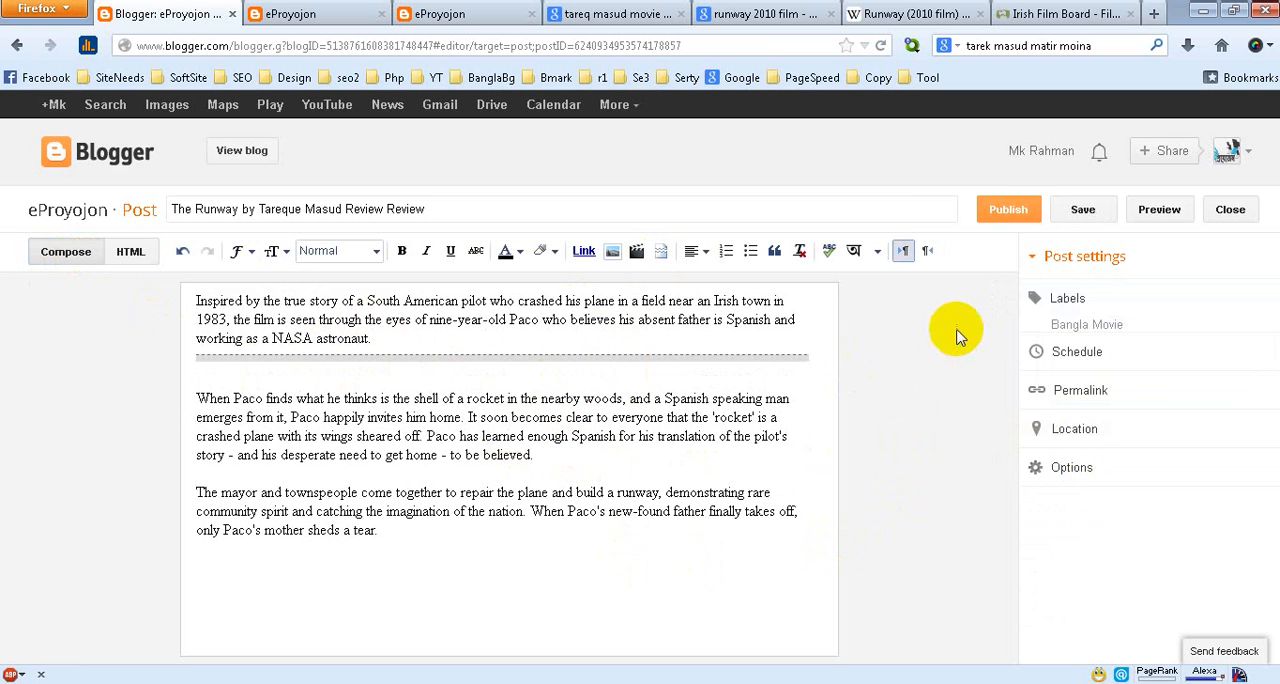
Publish the post without sharing it on Google+, and reload the live blog's home page to check it
click(1008, 216)
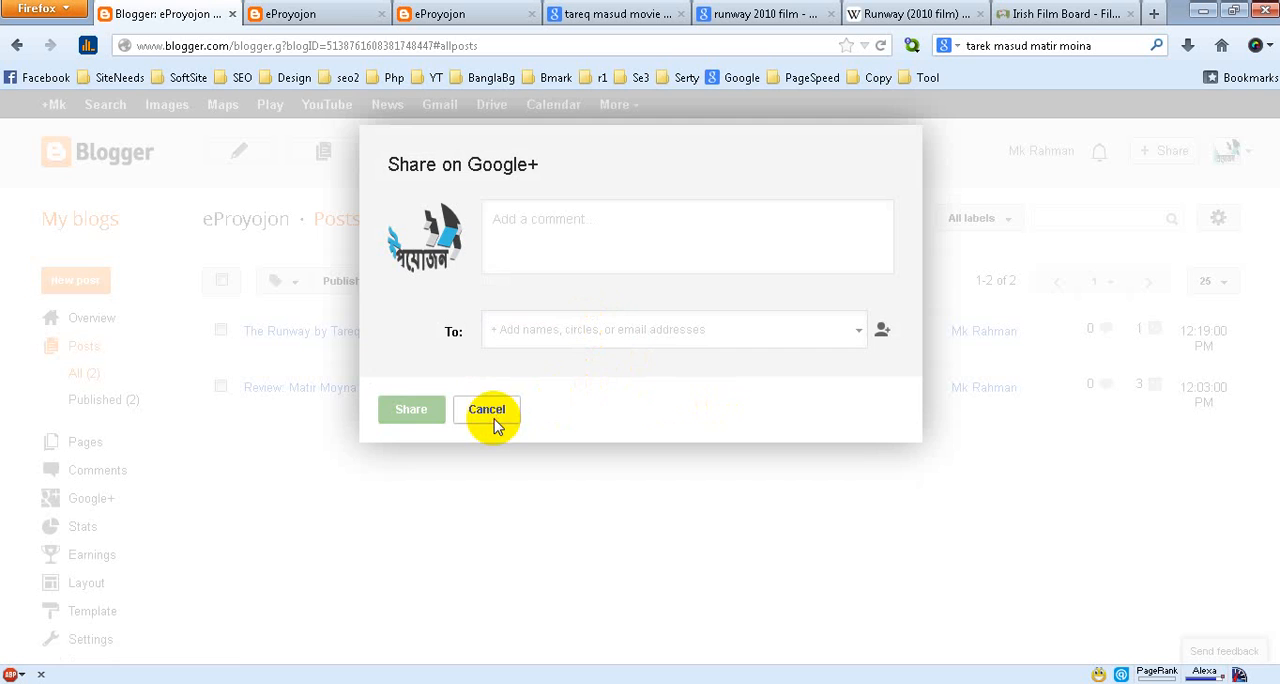
click(491, 417)
click(338, 12)
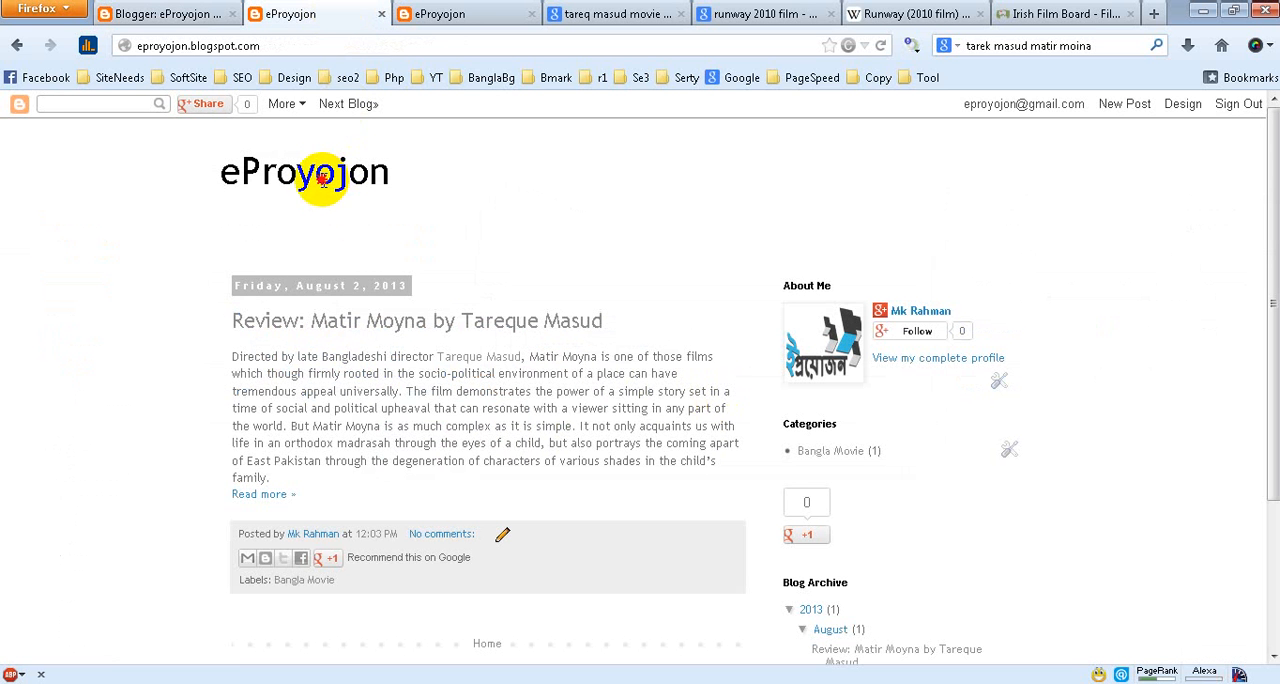
right_click(308, 14)
click(340, 23)
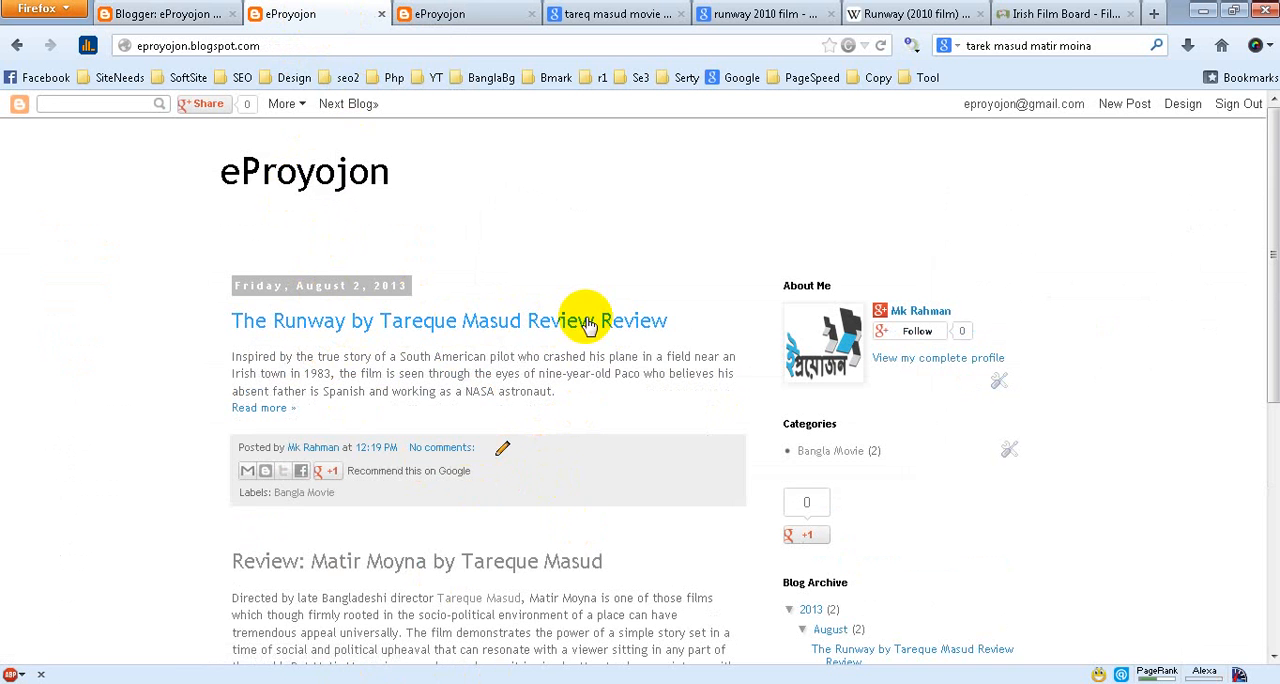
Reopen the Runway post for editing, shorten its title to "The Runway by Tareque Masud Review", and update the post
click(160, 13)
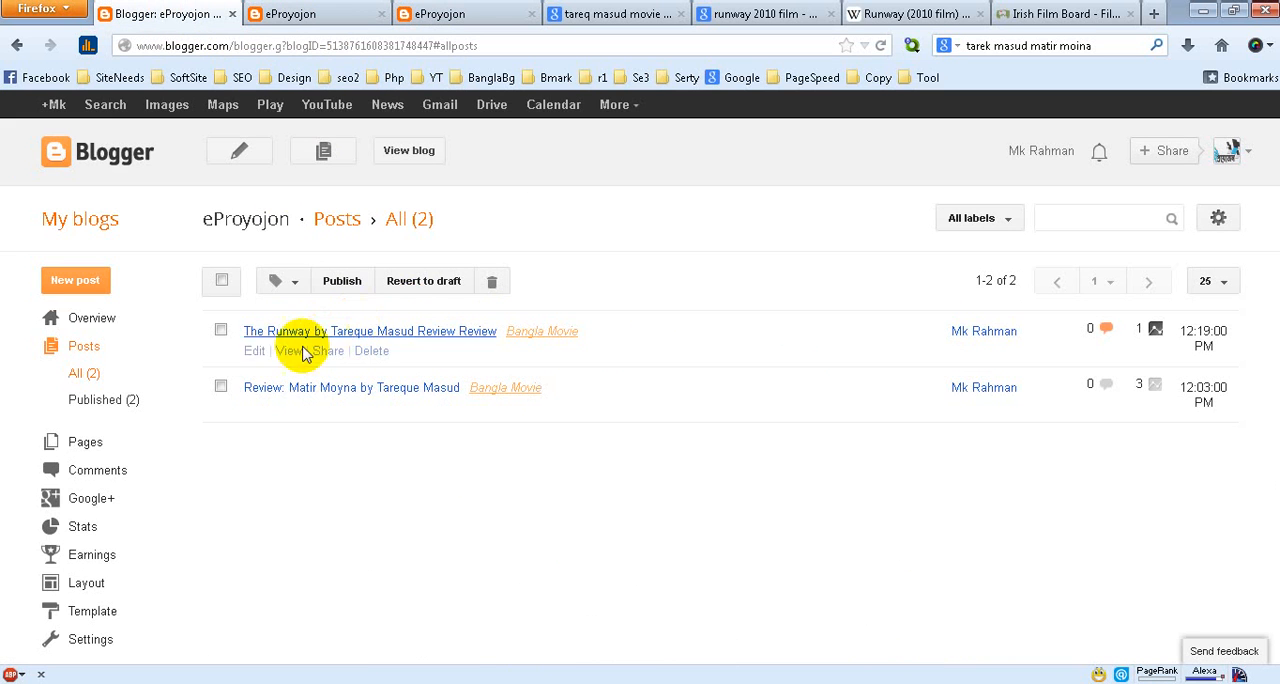
click(246, 350)
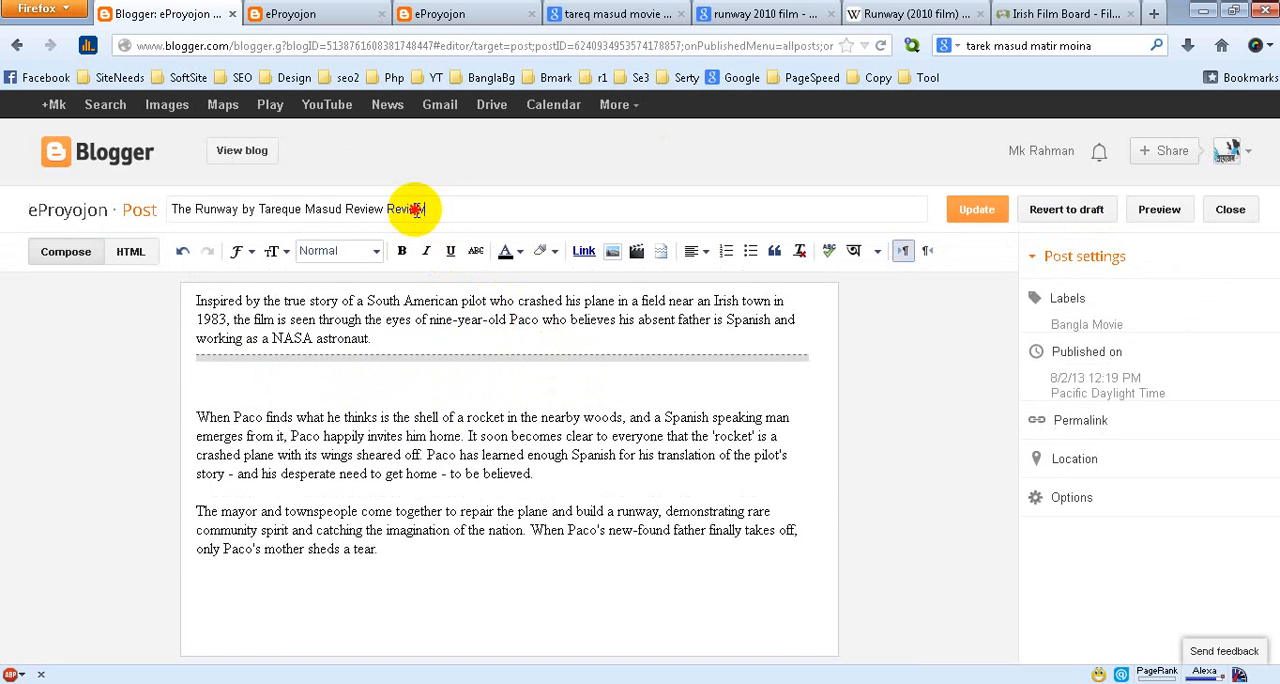
double_click(406, 211)
key(BackSpace)
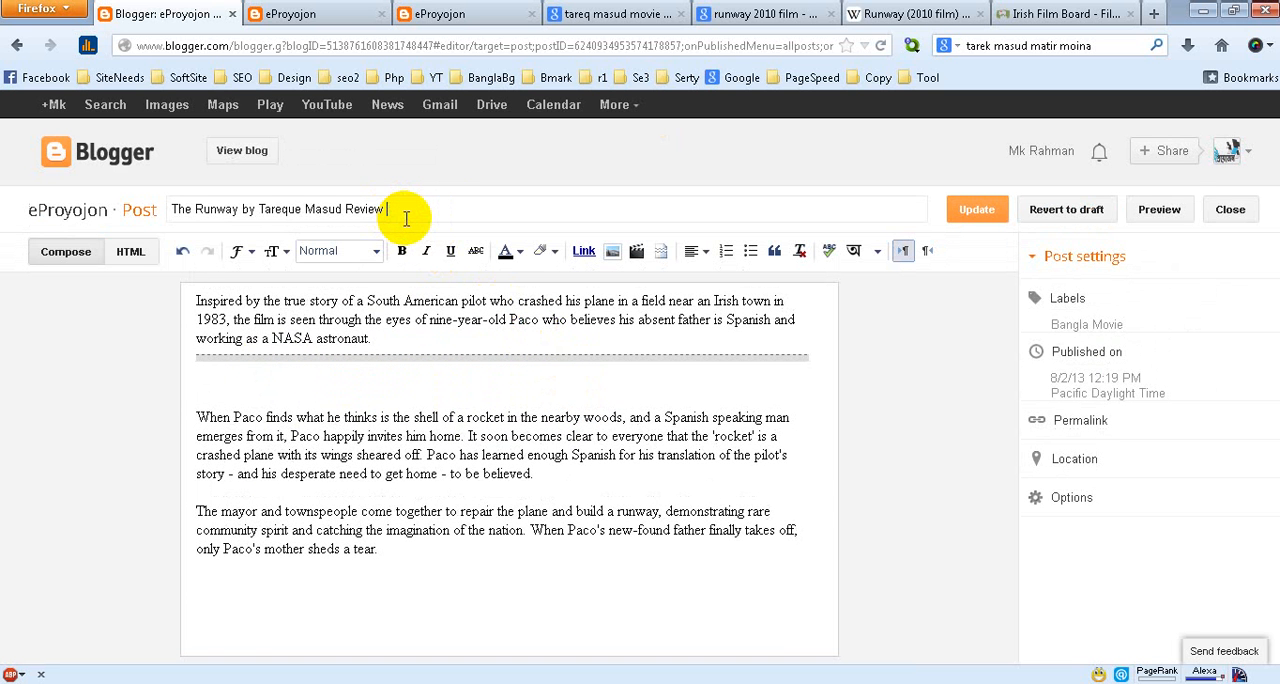
click(973, 207)
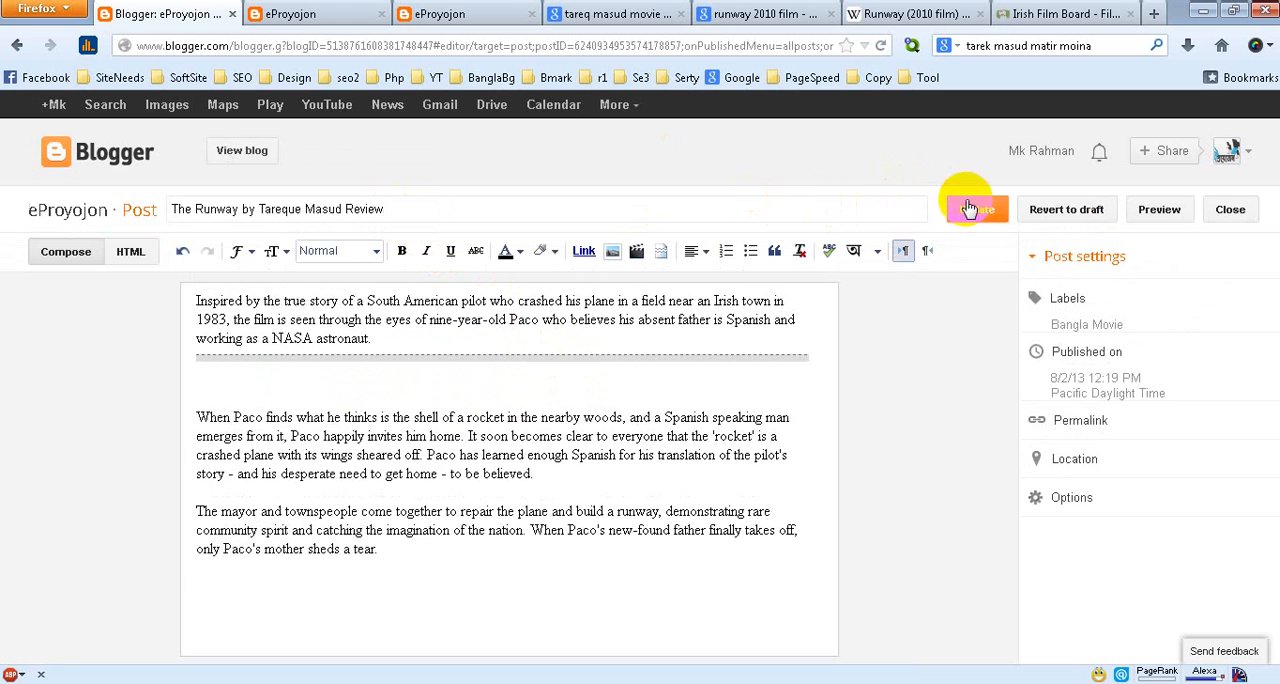
Open the Runway post on the live blog, look through its page, and open the Bangla Movie category
click(305, 13)
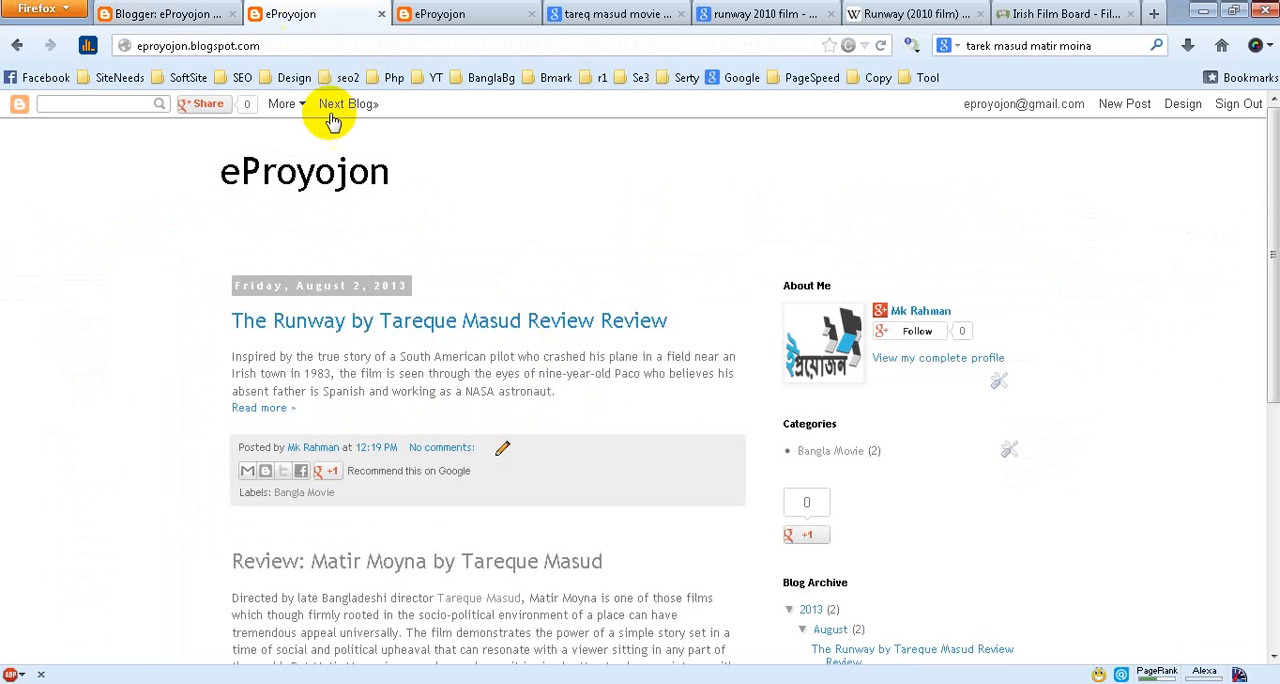
click(428, 324)
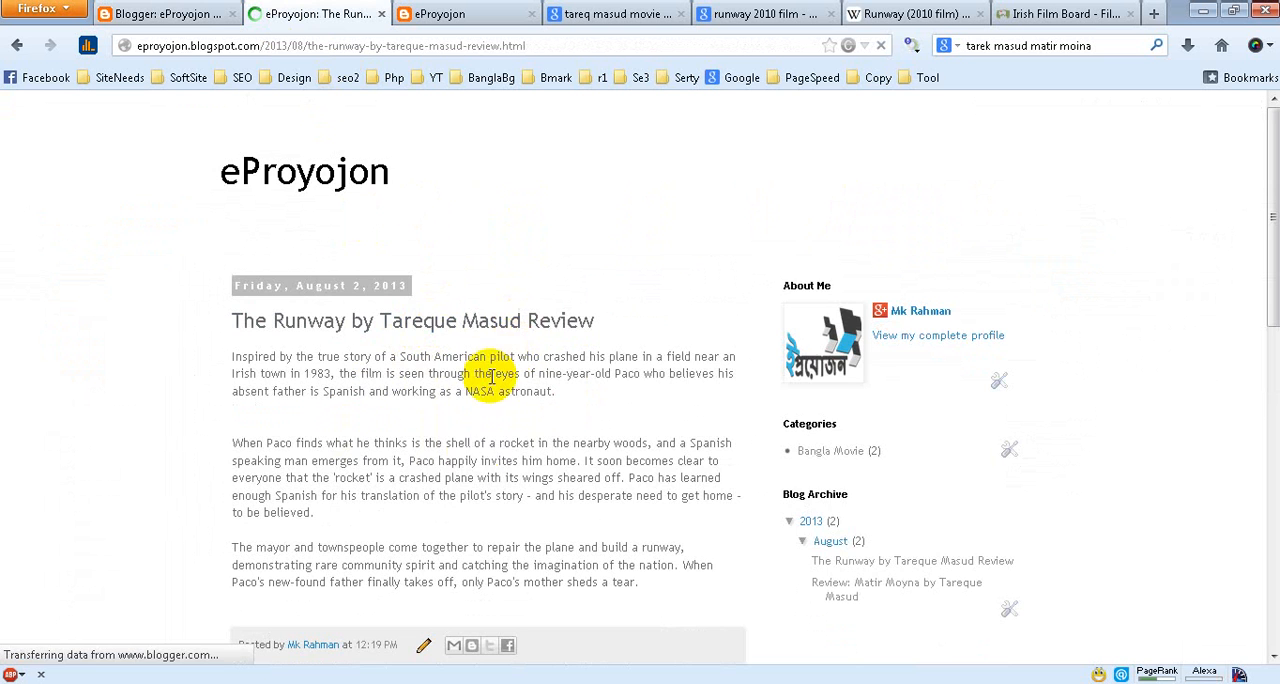
scroll(491, 518, down, 2)
scroll(491, 518, down, 2)
scroll(500, 538, up, 4)
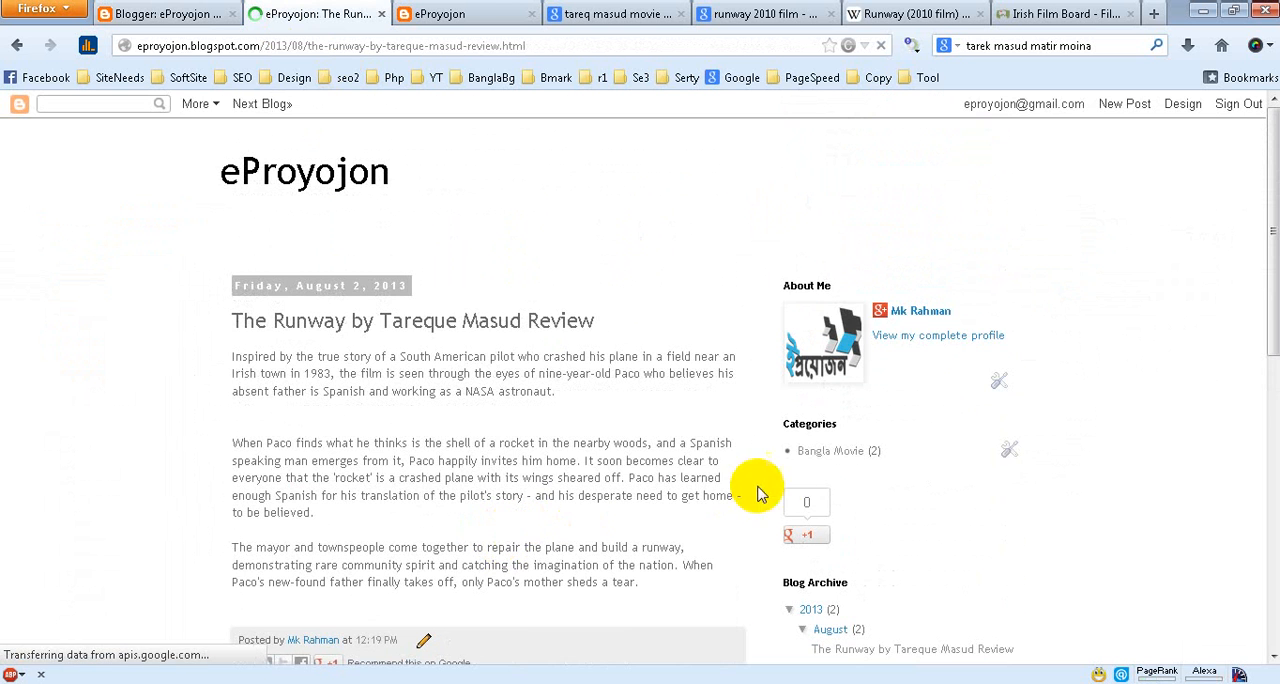
click(835, 458)
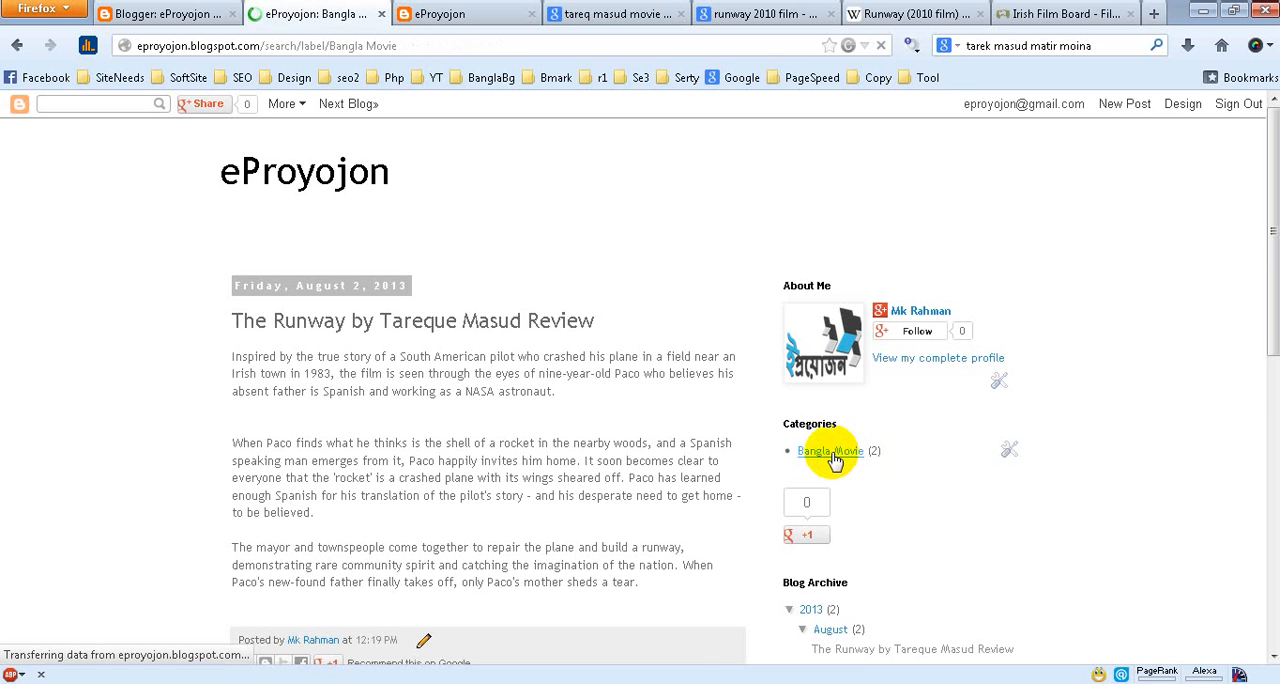